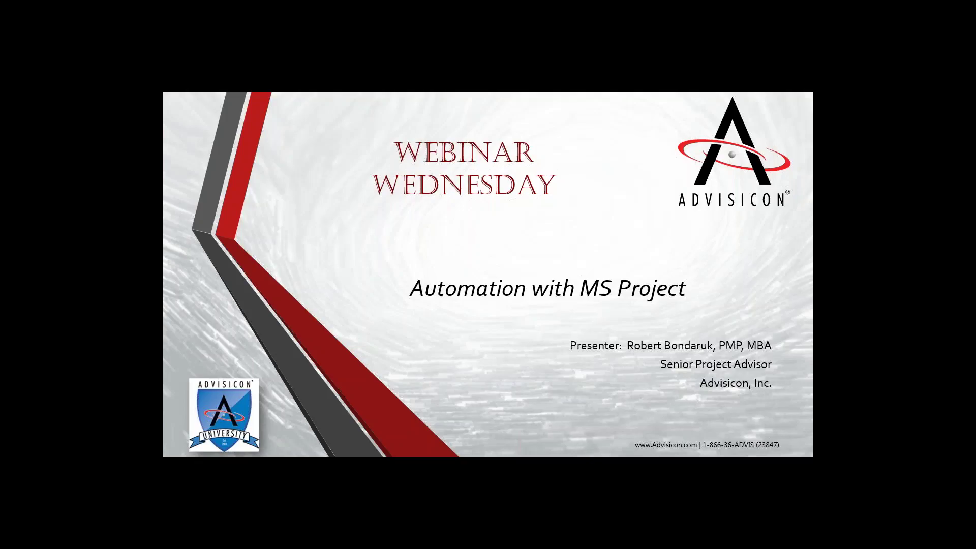
- Advance the slideshow past Why We Are Here to the One-Stop Shop slide
key(Right)
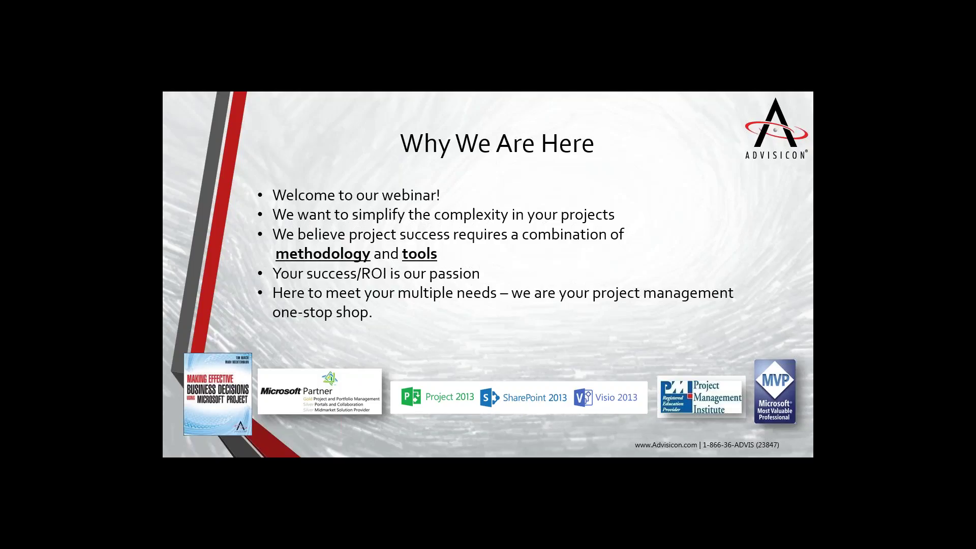
key(Right)
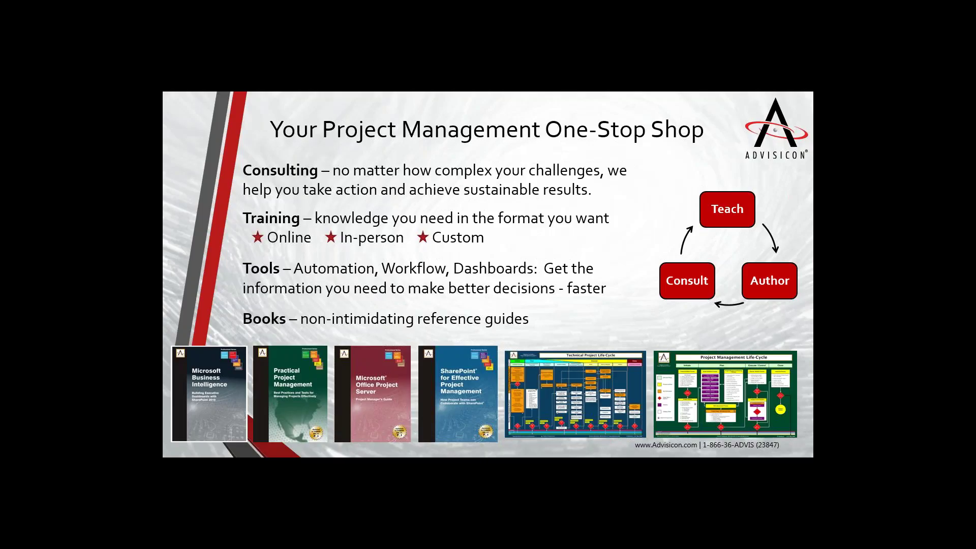
- Advance through the presenter and Today's Agenda slides to DEMO, then switch to Finance Data
key(Right)
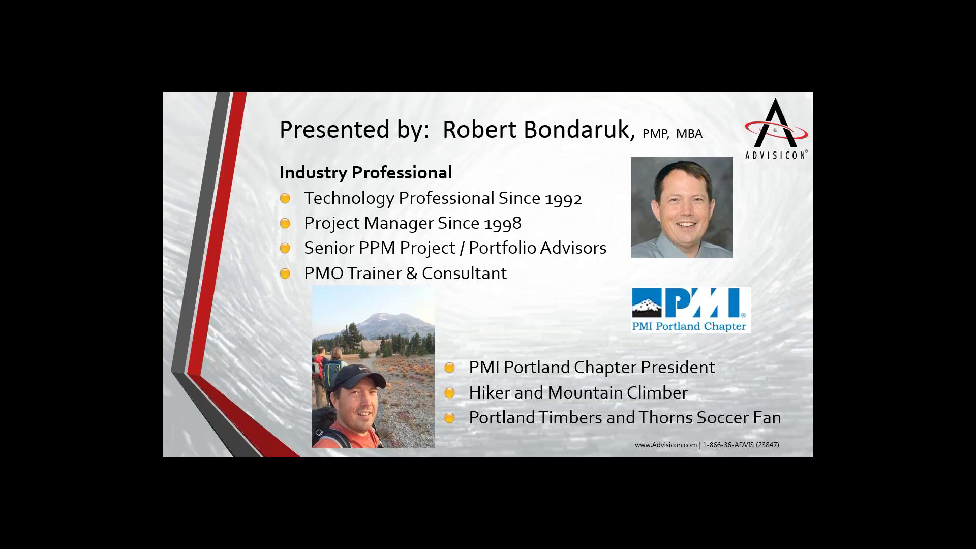
key(Right)
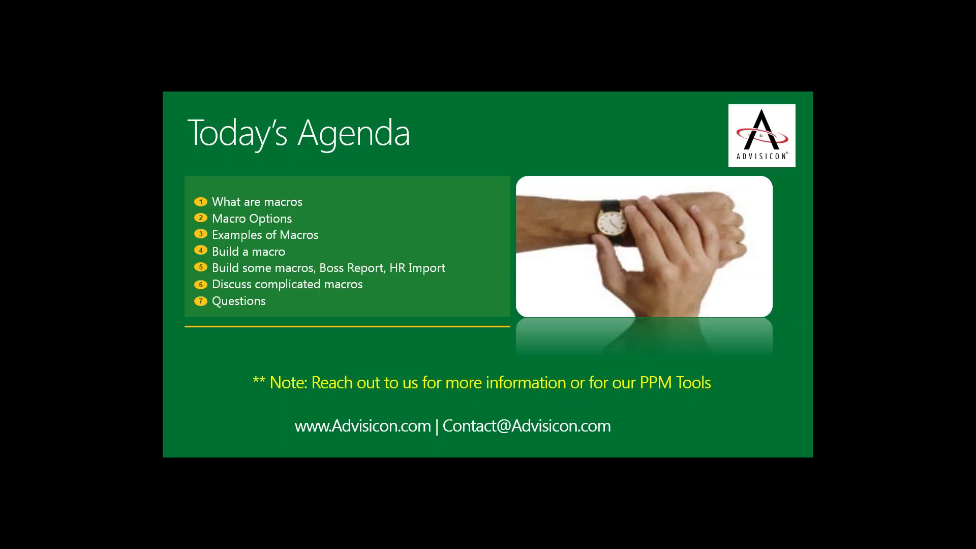
key(Right)
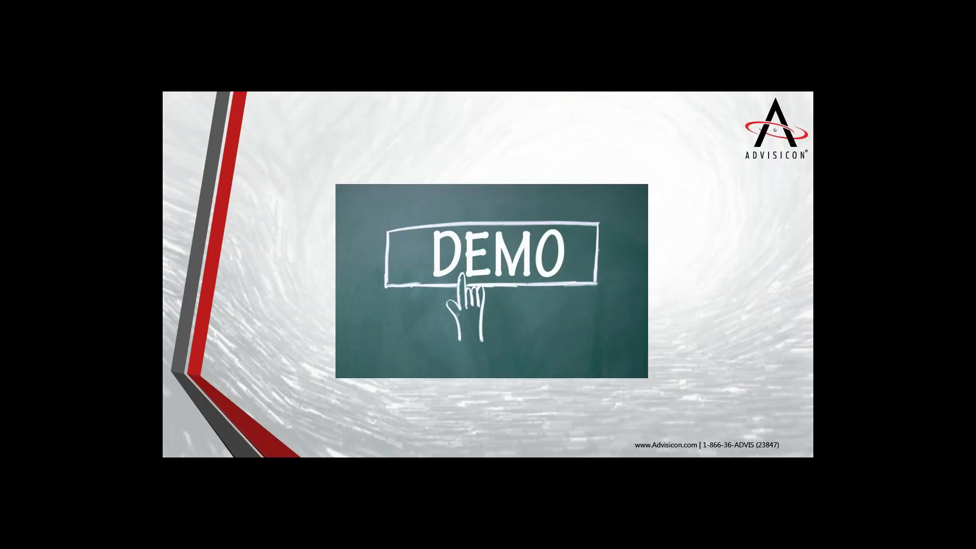
key(alt+Tab)
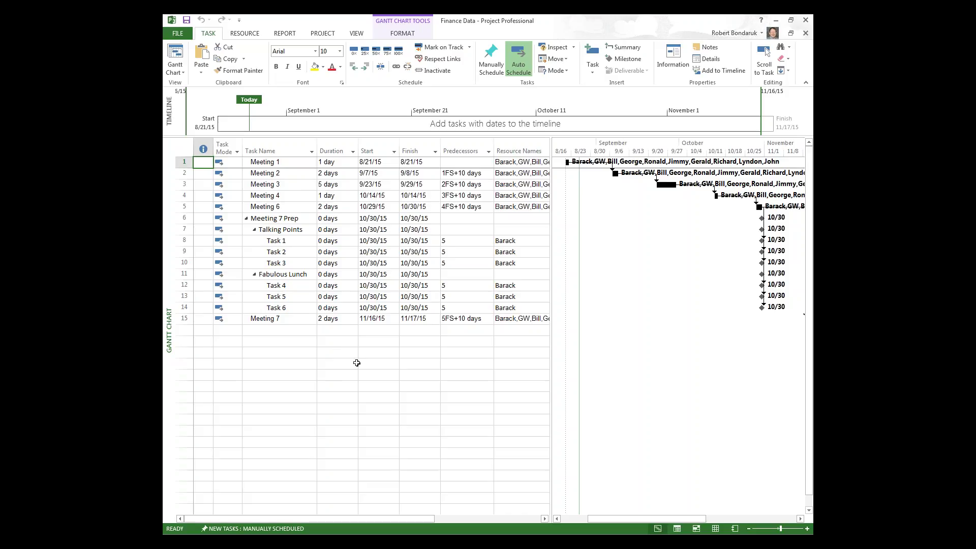
- Switch Finance Data to the Resource Sheet view via the view bar
right_click(169, 334)
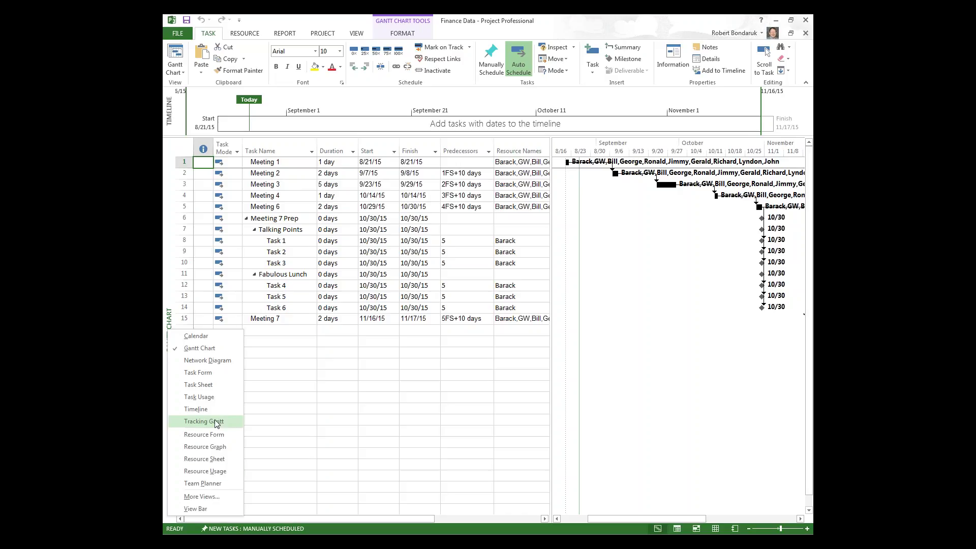
click(204, 459)
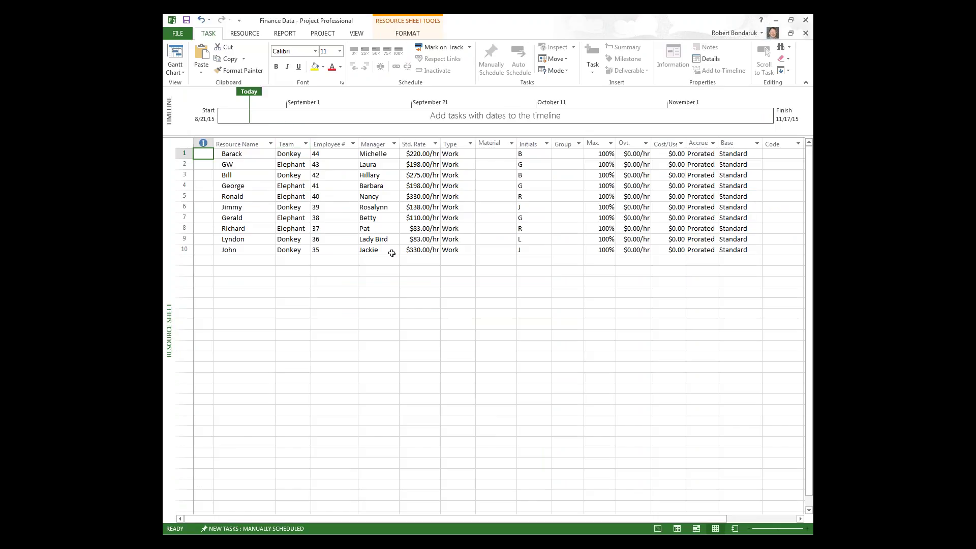
- Return Finance Data to the Gantt Chart view via the view bar
right_click(173, 318)
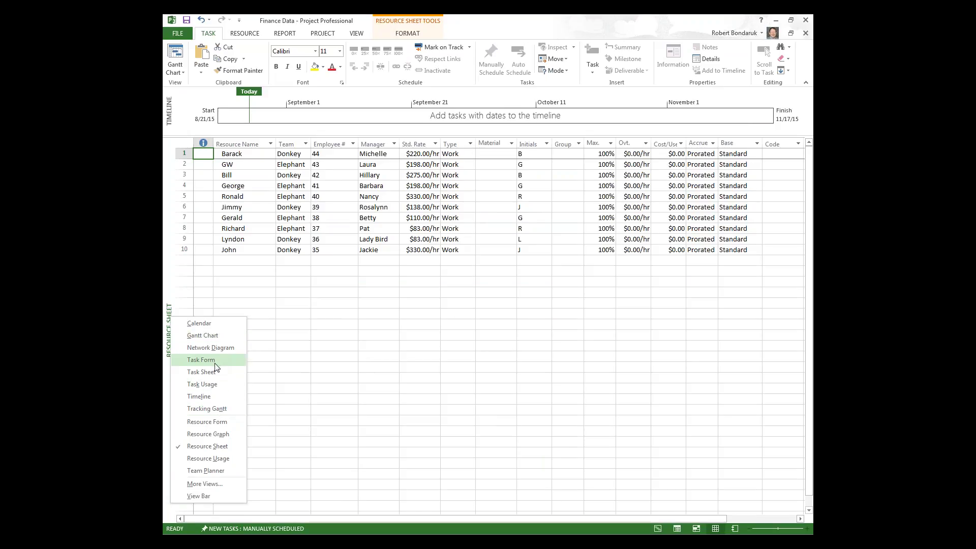
click(208, 336)
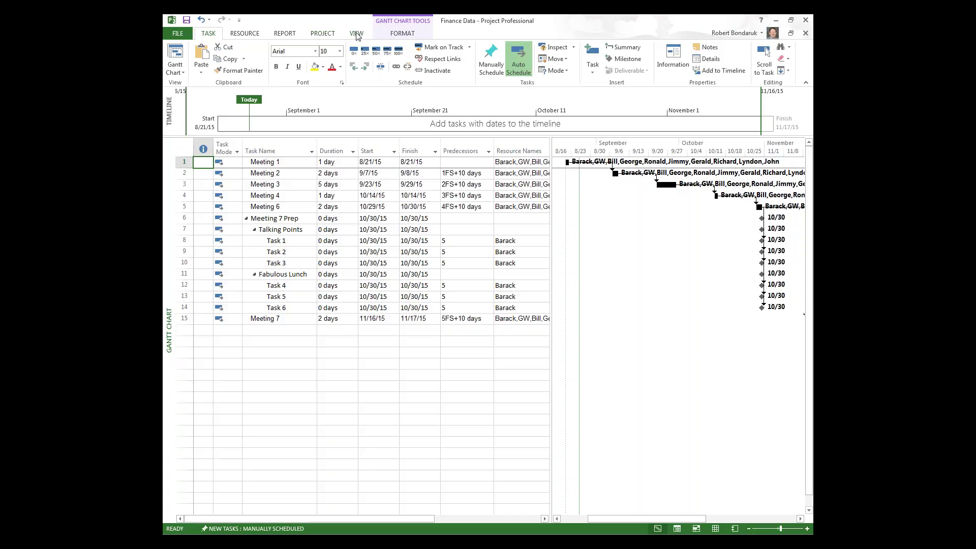
- Show the Macros dropdown on the VIEW tab
click(357, 34)
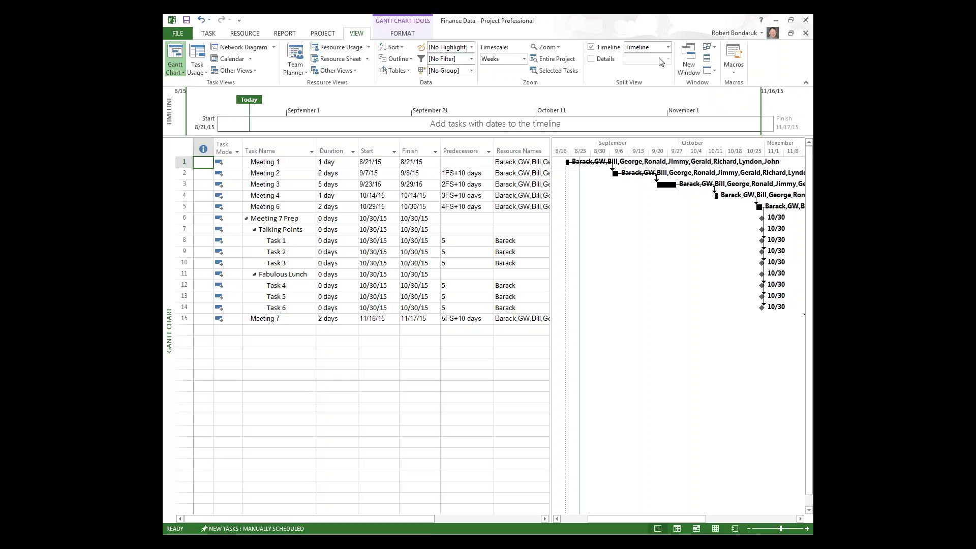
click(737, 74)
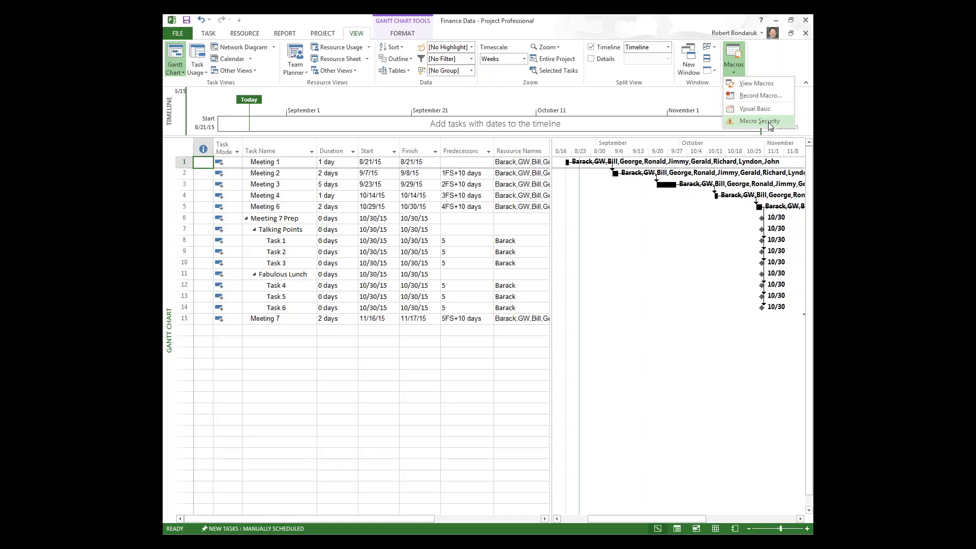
- Confirm Trust Center macro security stays at 'Disable all macros with notification'
click(767, 122)
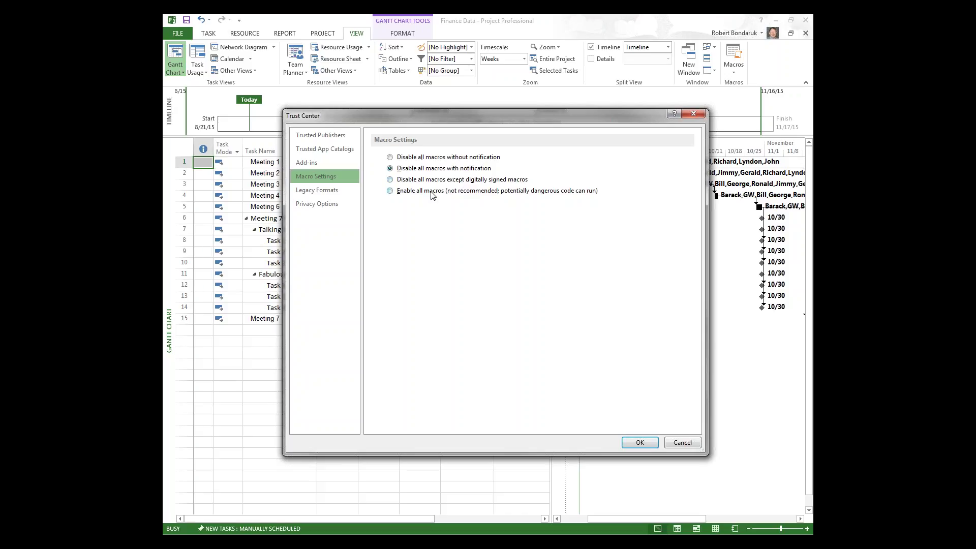
click(640, 442)
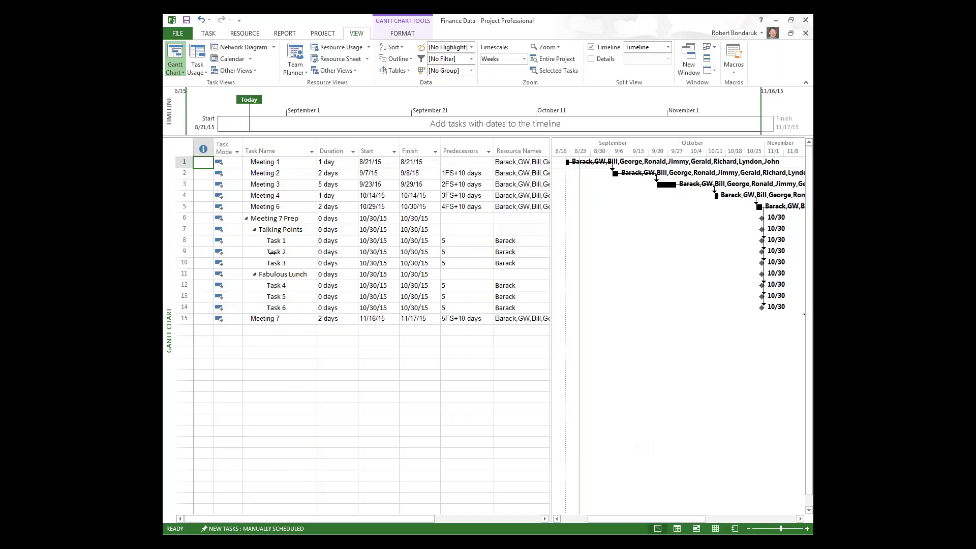
- Open the Visual Basic editor from the VIEW tab's Macros menu
click(733, 64)
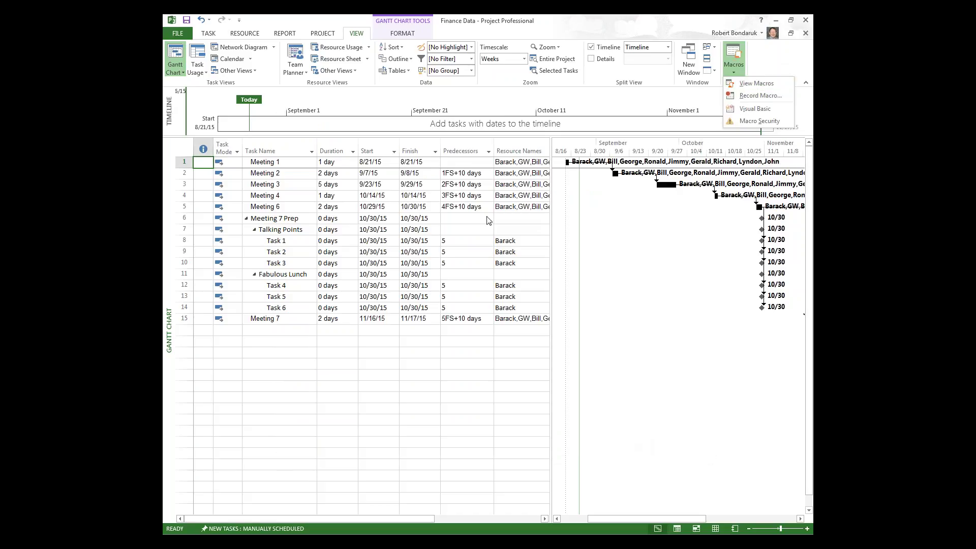
click(755, 109)
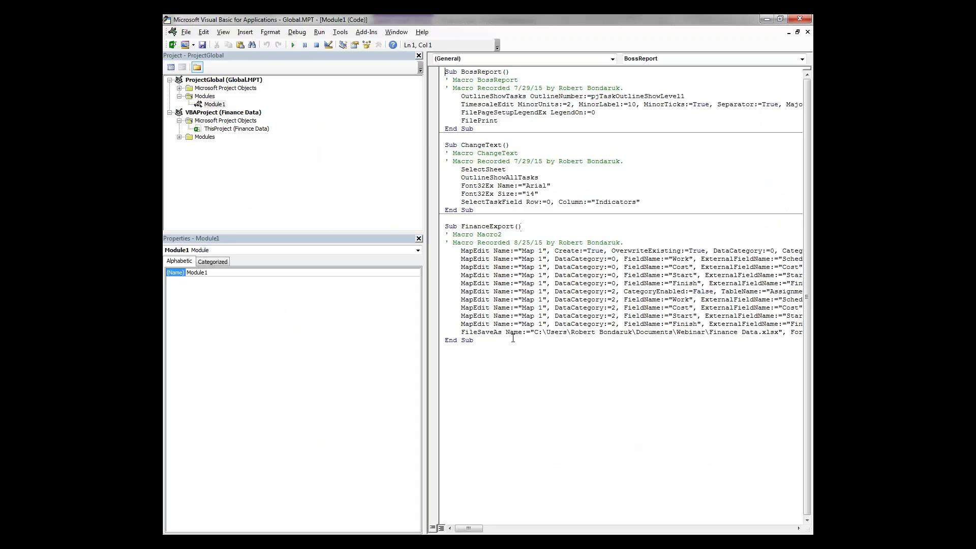
- Review the FinanceExport macro code, then close the VBA editor
drag(496, 316, 500, 318)
click(800, 19)
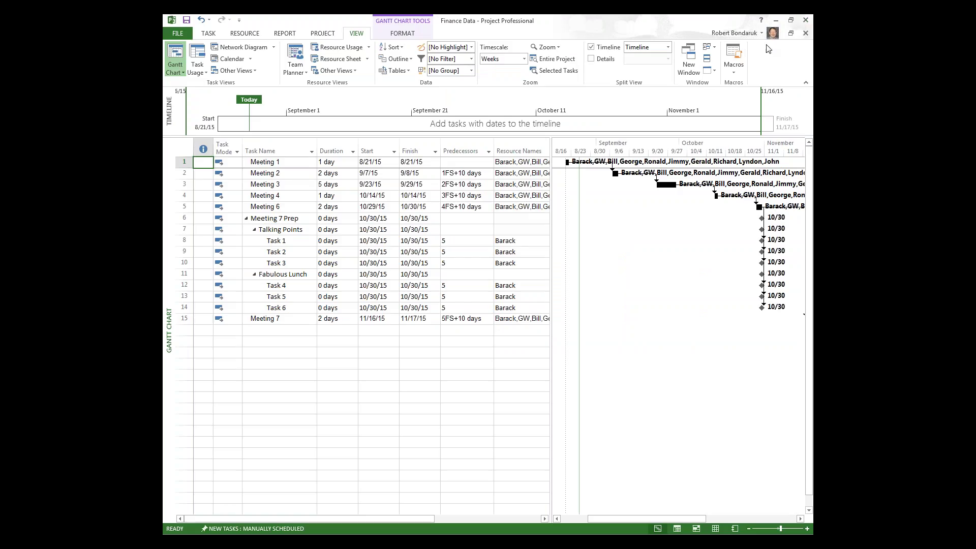
- Start a new macro recording from the Macros menu, proposing Macro1 in the Global File
click(735, 73)
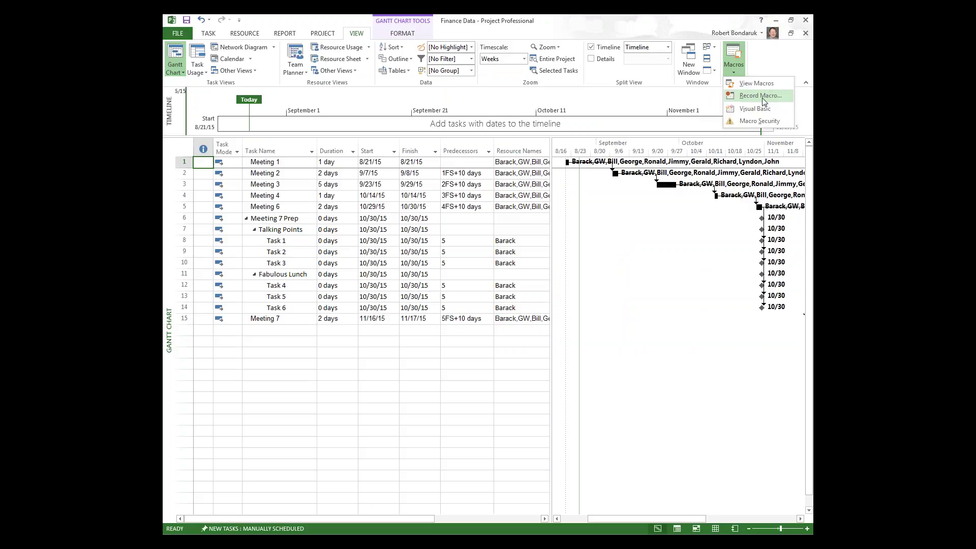
click(760, 96)
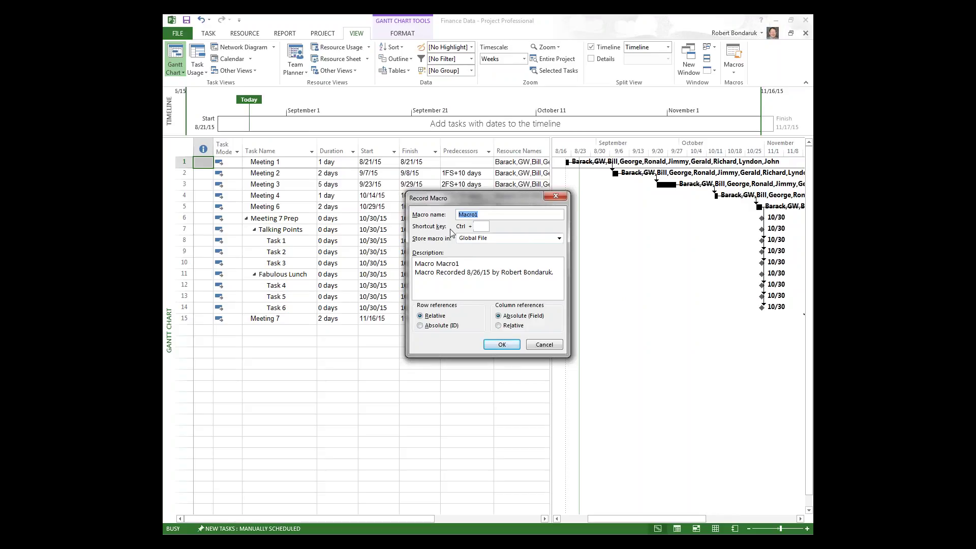
click(483, 227)
text(g)
key(BackSpace)
text(c)
key(BackSpace)
click(510, 238)
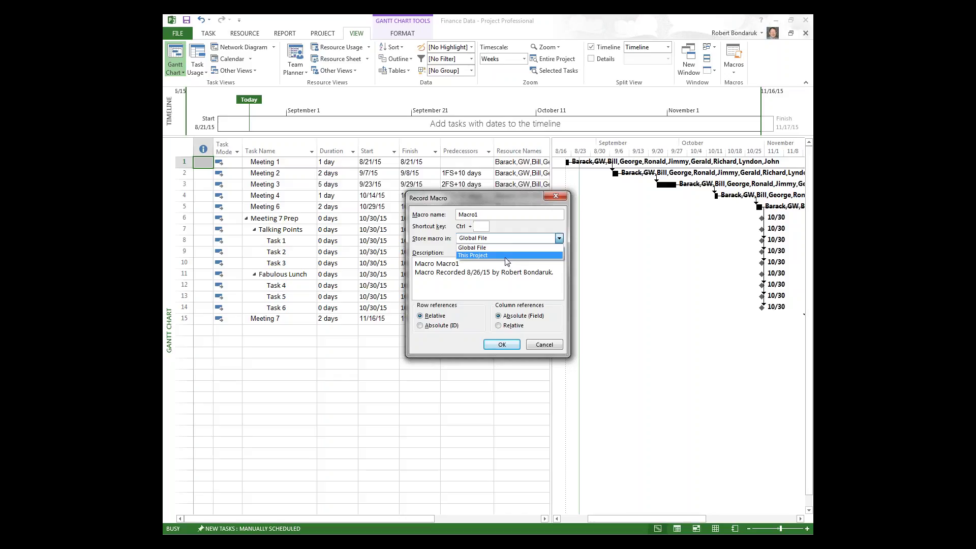
click(517, 227)
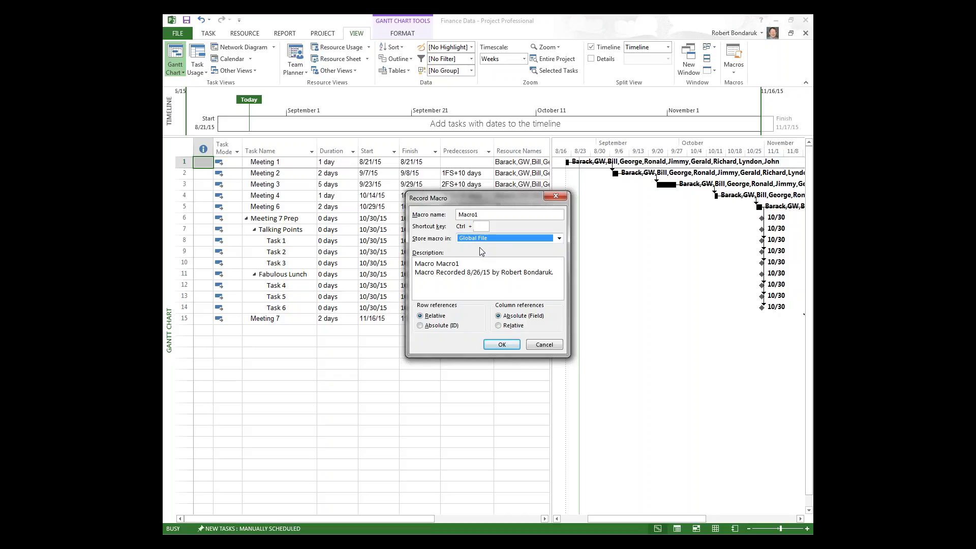
click(511, 238)
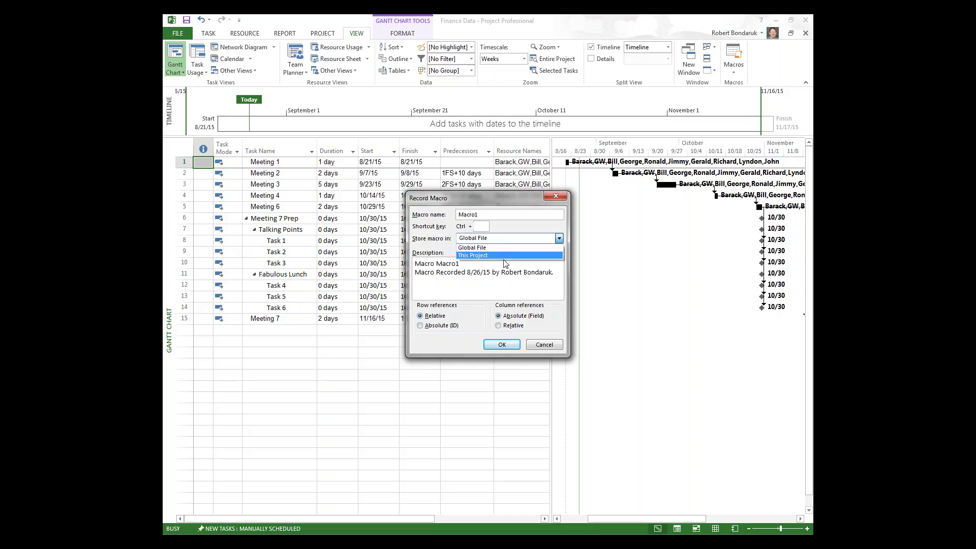
click(504, 256)
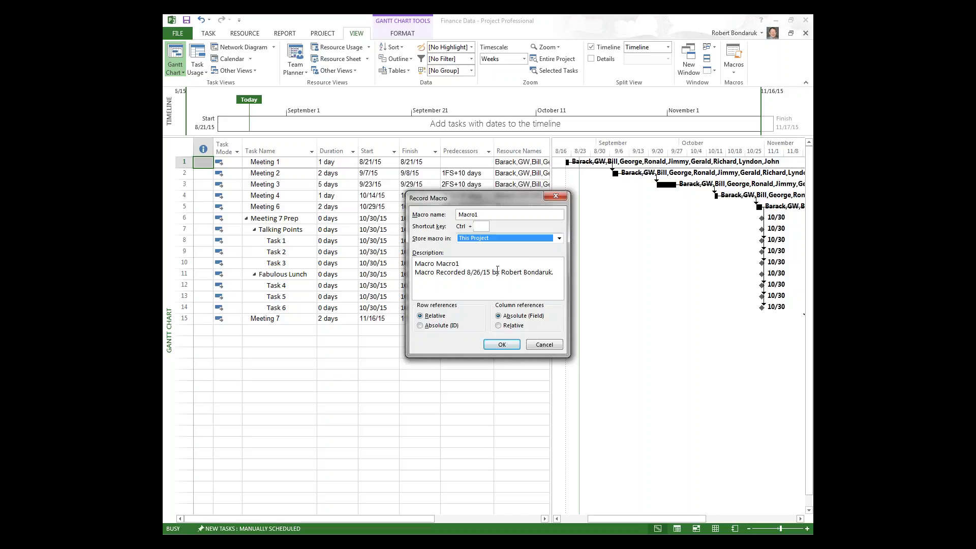
click(513, 239)
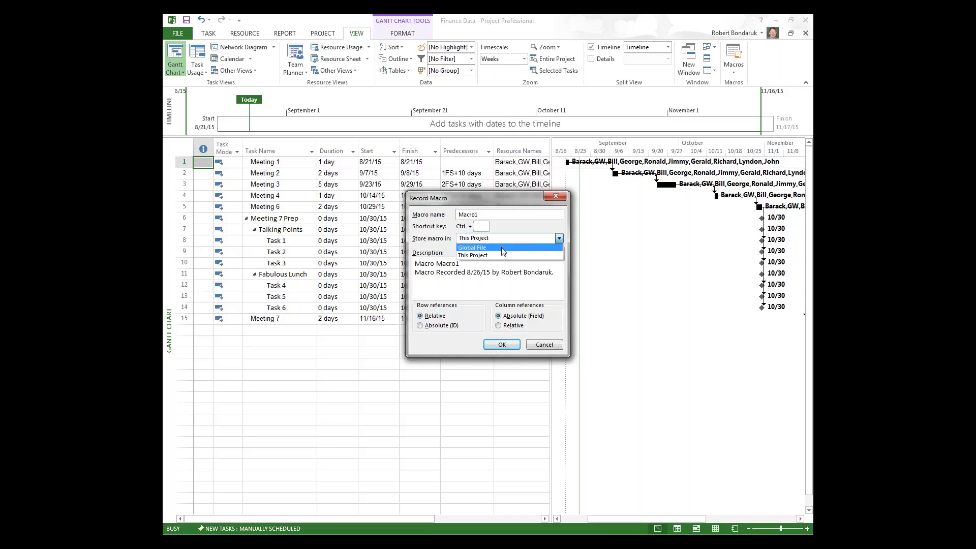
click(512, 247)
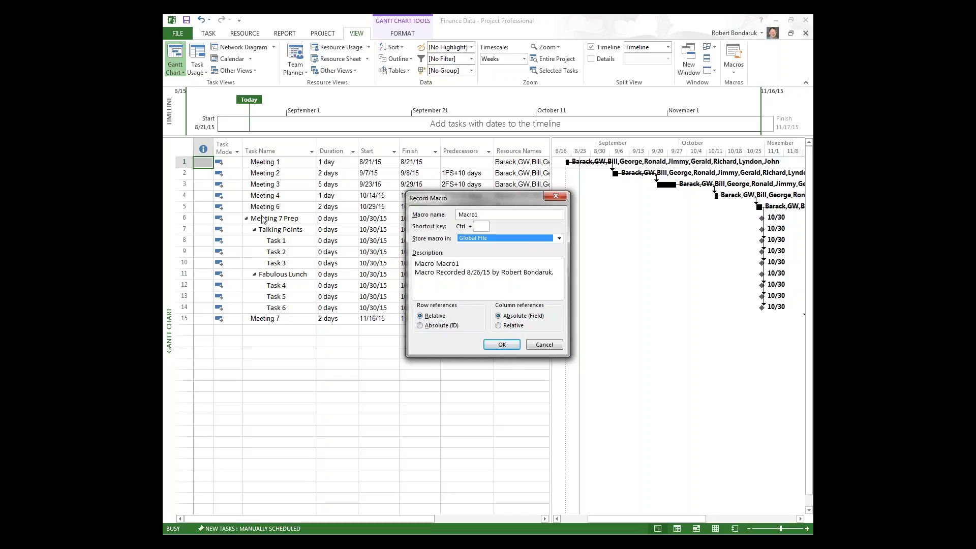
click(544, 345)
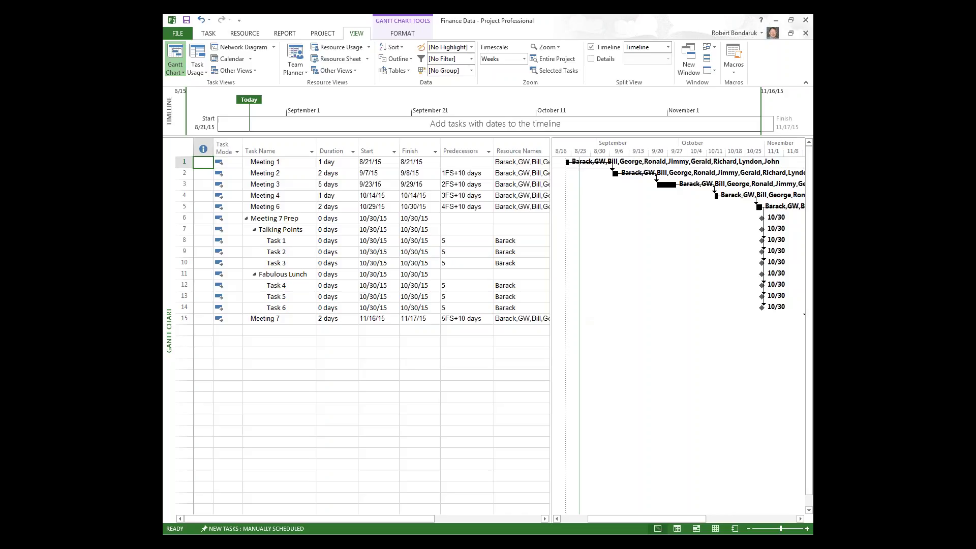
- Select Meeting 7 Prep, bring up Record Macro, then cancel the recording
click(269, 218)
click(734, 65)
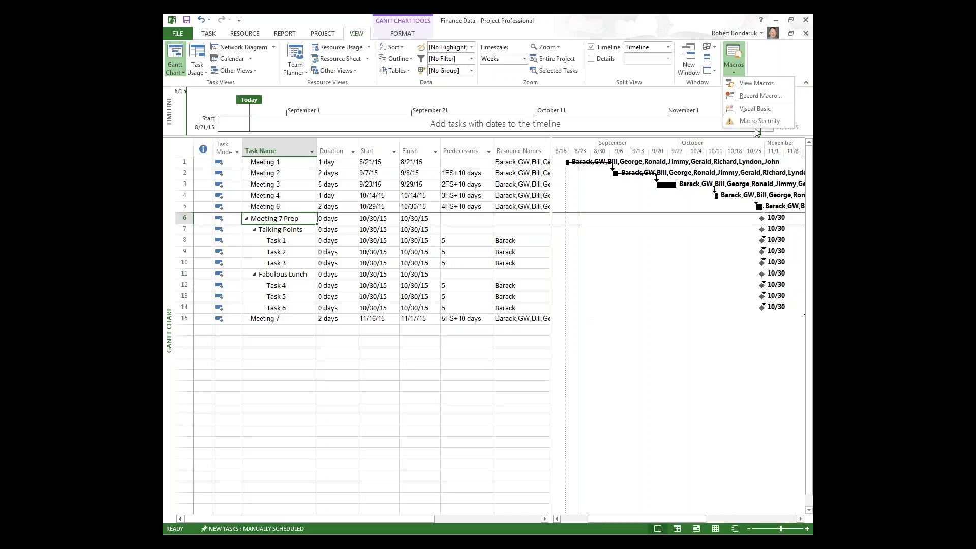
click(760, 102)
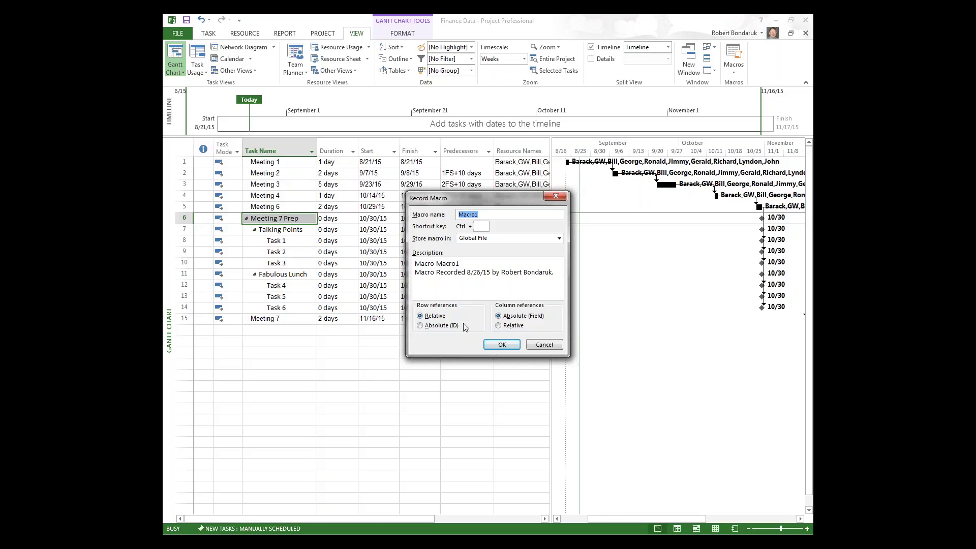
click(543, 345)
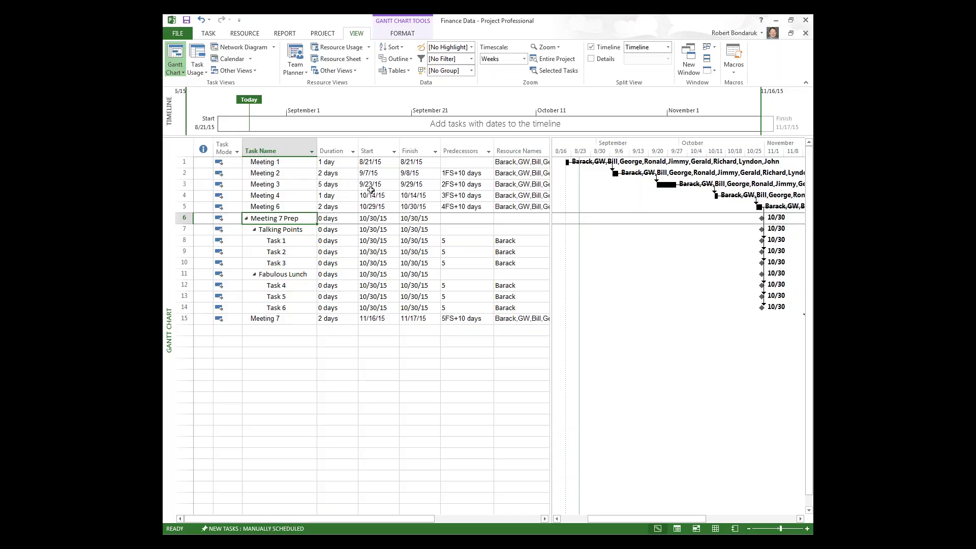
- Start recording a Global File macro named BigText, removing the space the invalid-name warning rejected
click(734, 73)
click(758, 96)
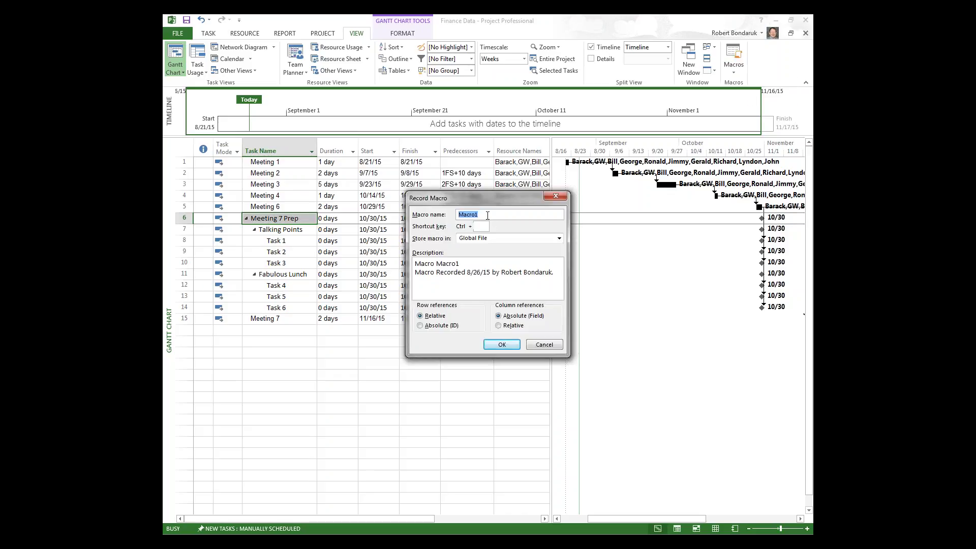
text(Big Text)
click(502, 345)
click(491, 313)
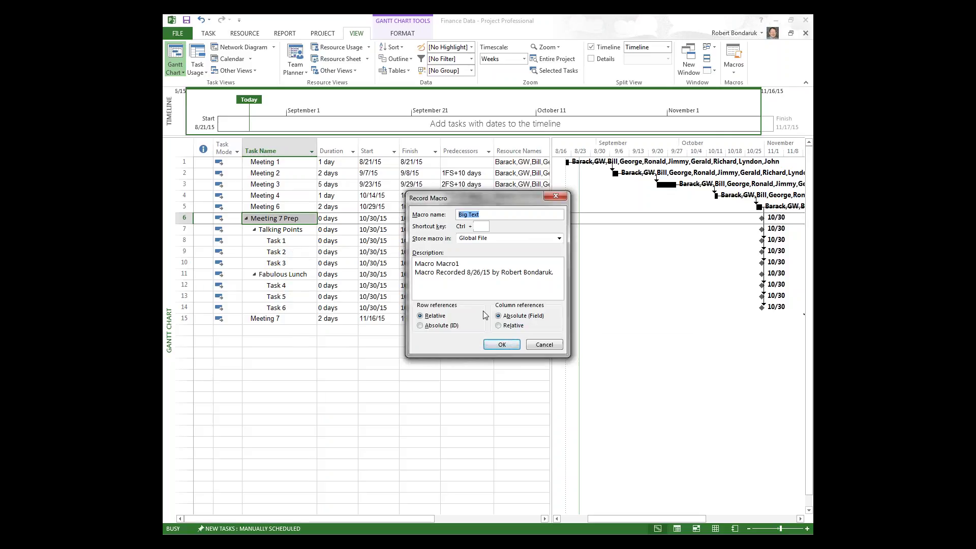
click(468, 214)
key(BackSpace)
- Begin recording BigText and set the entire task table to 16-pt text
click(501, 344)
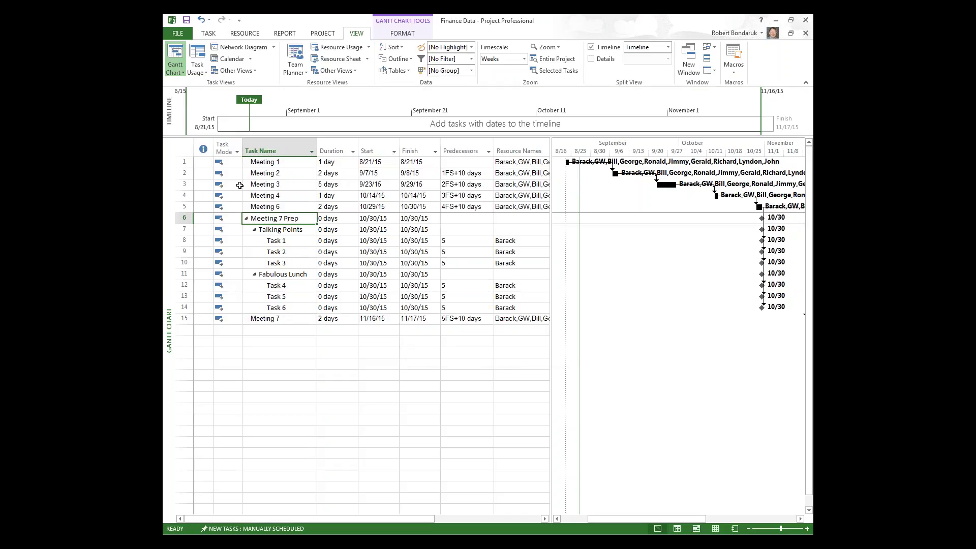
click(184, 148)
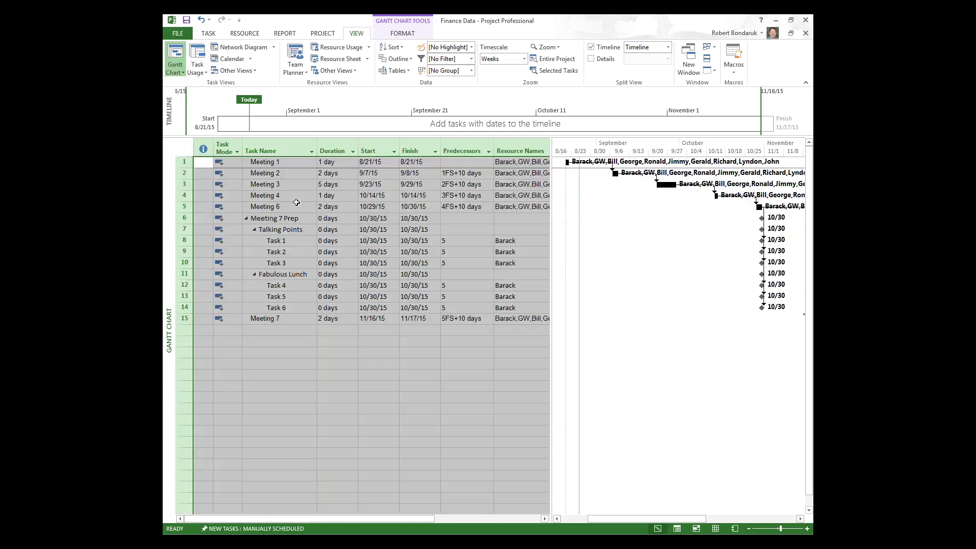
click(208, 34)
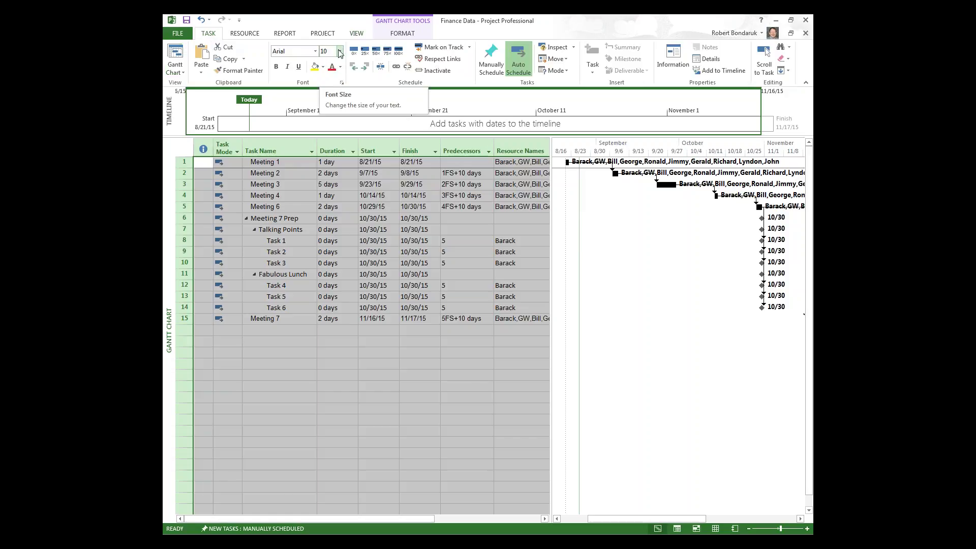
click(340, 53)
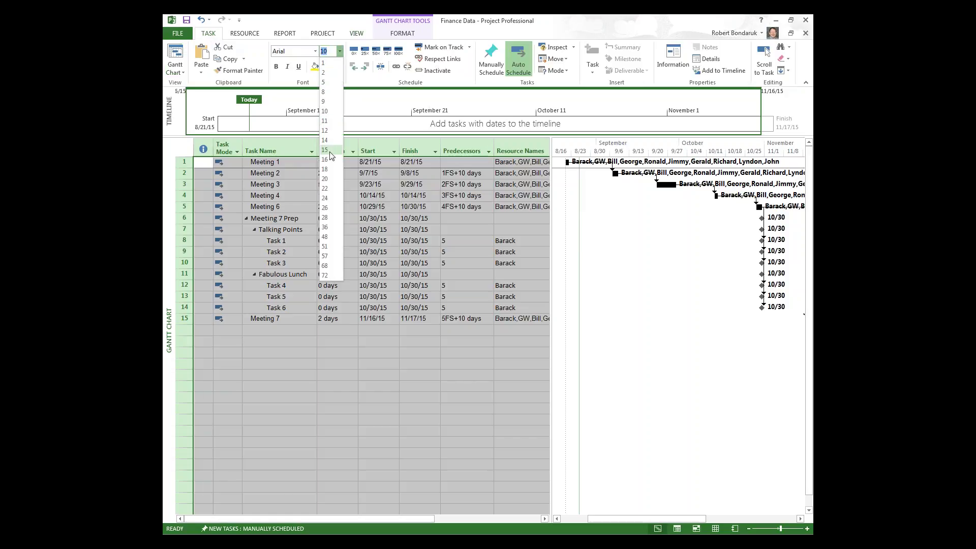
click(324, 159)
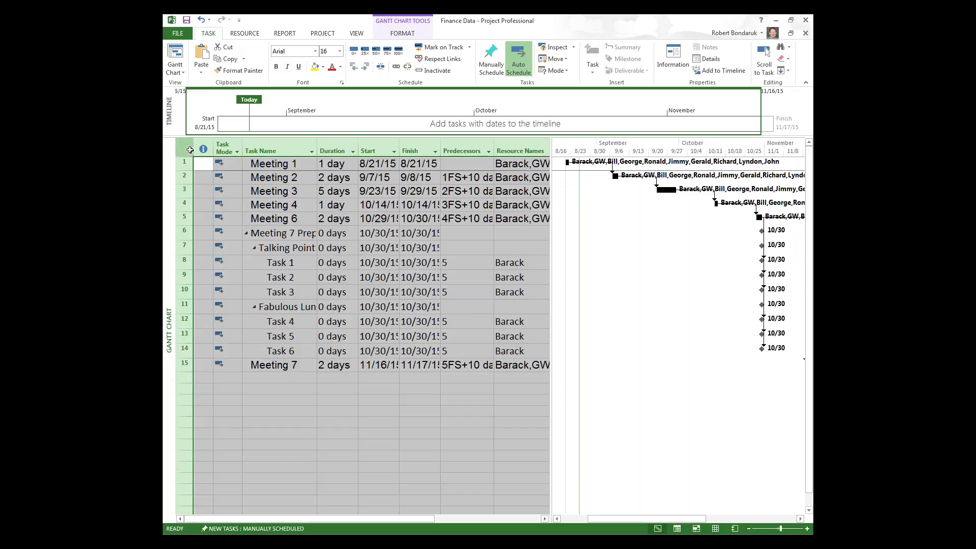
- Autofit the Task Name, Start, Finish and Predecessors columns and widen the table pane to show Resource Names
double_click(316, 149)
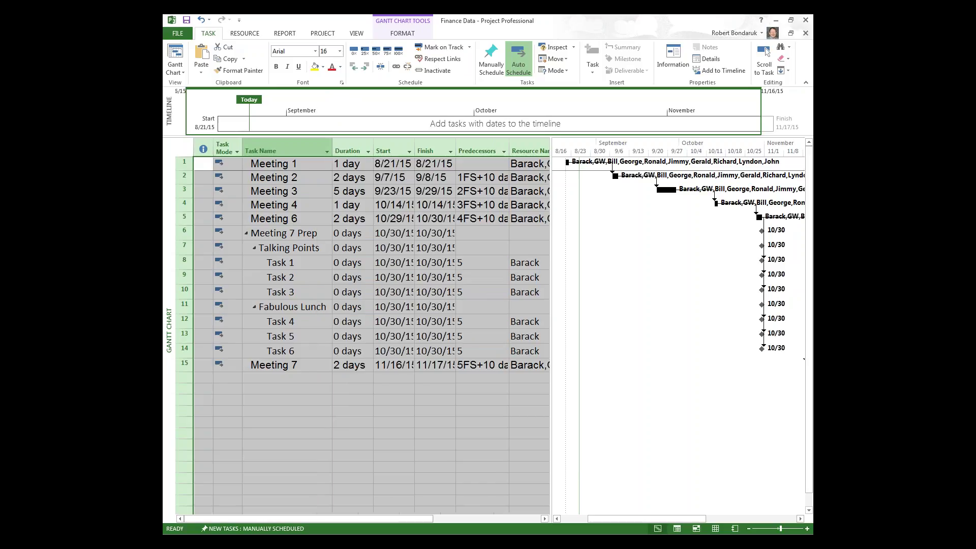
double_click(414, 147)
double_click(464, 148)
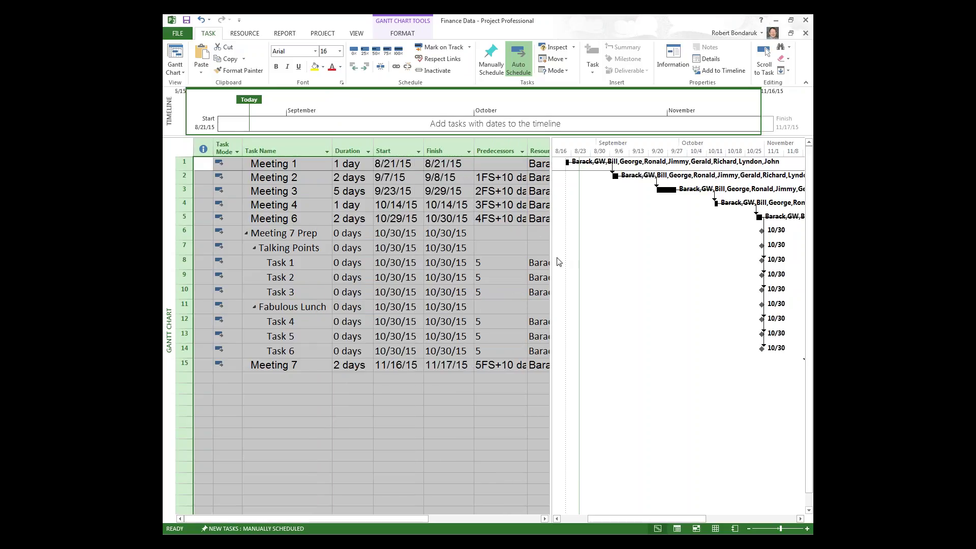
drag(557, 261, 615, 258)
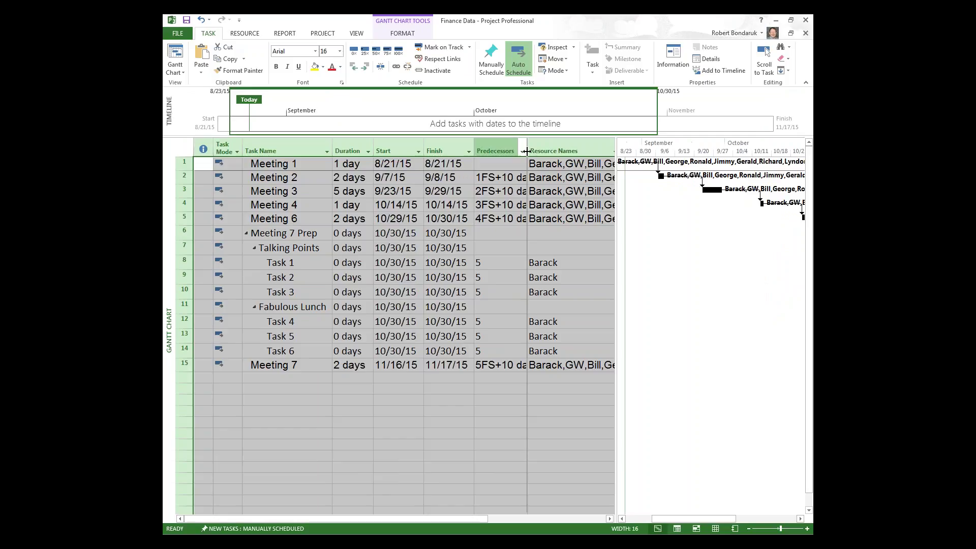
double_click(527, 151)
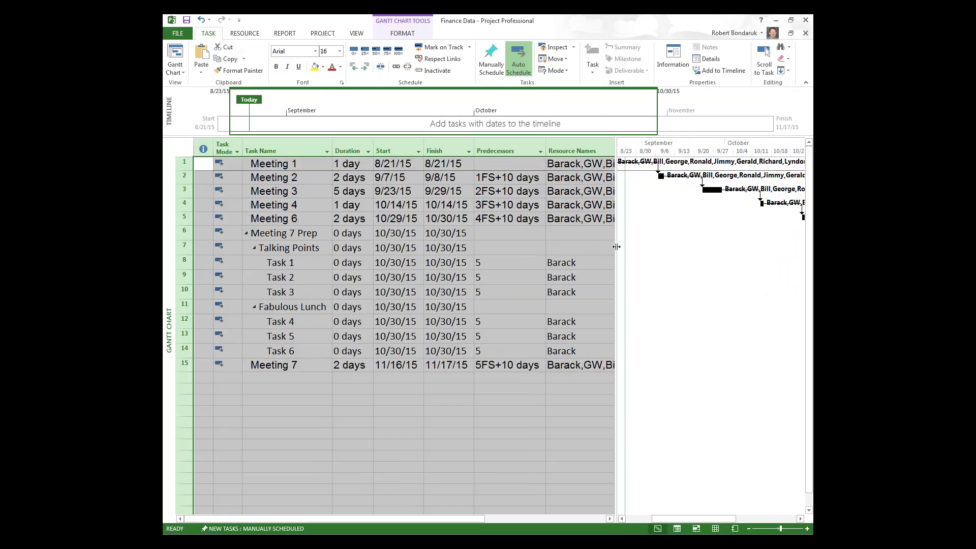
click(285, 165)
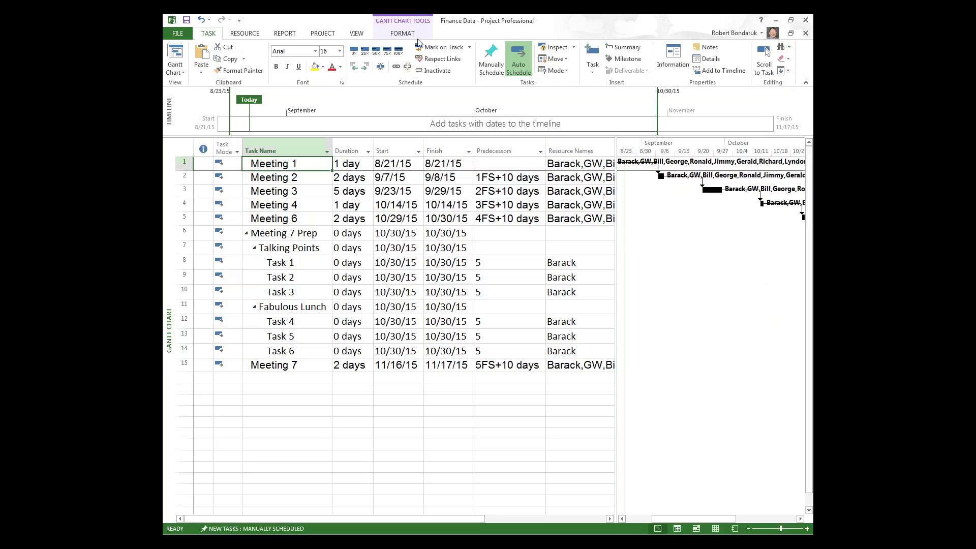
- Stop recording the BigText macro
click(356, 33)
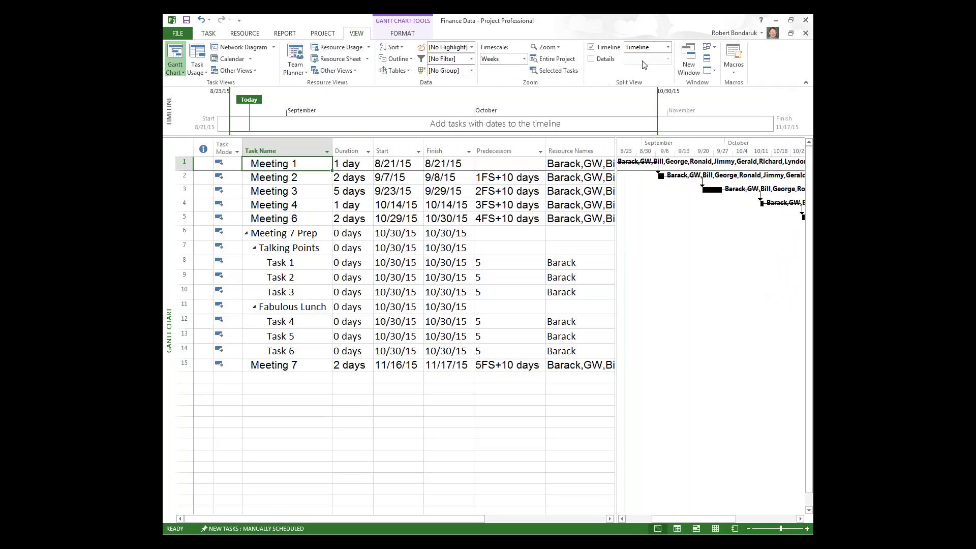
click(736, 72)
click(744, 100)
- Check that BigText appears in the saved macro list, then close the list
click(734, 72)
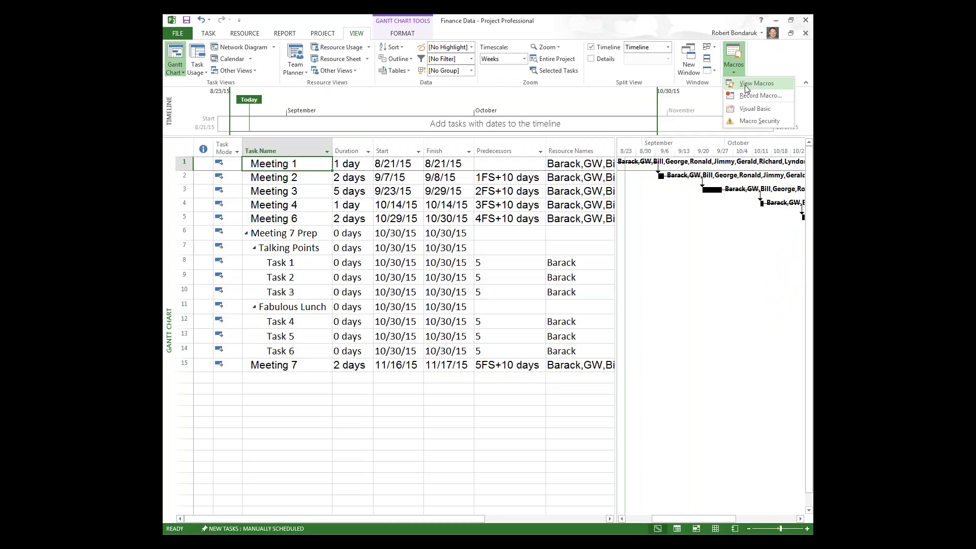
click(756, 84)
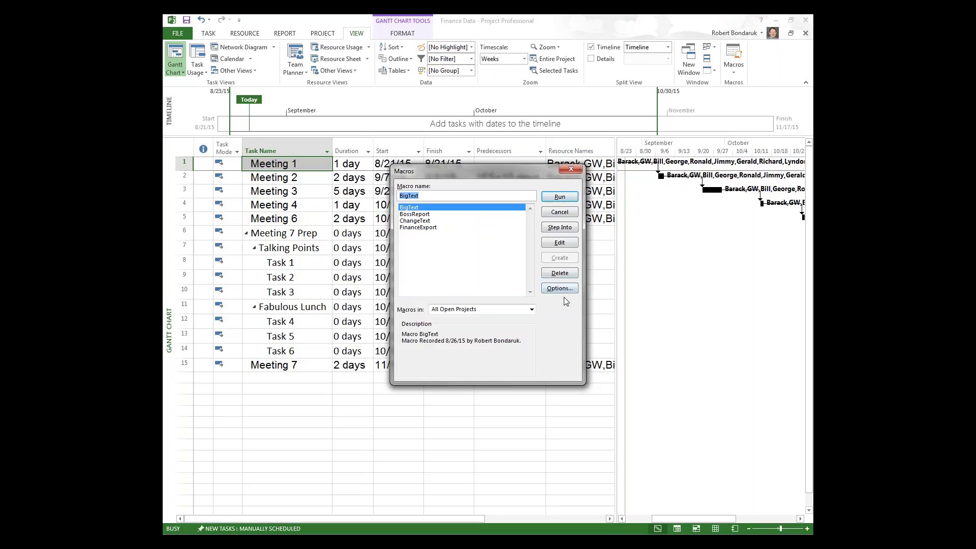
click(571, 169)
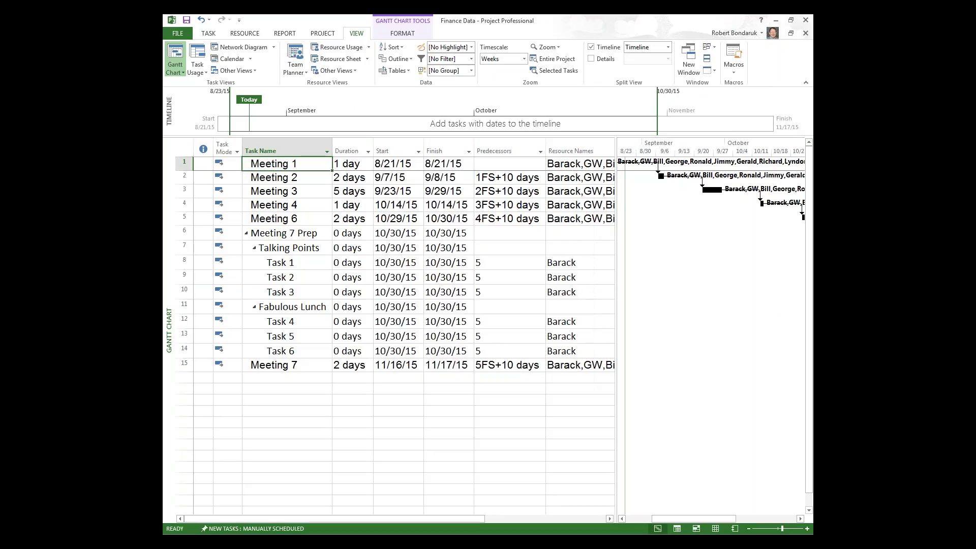
- Return the whole task table to 10-pt text, then click Task 2's Start date to deselect it
click(186, 147)
click(208, 33)
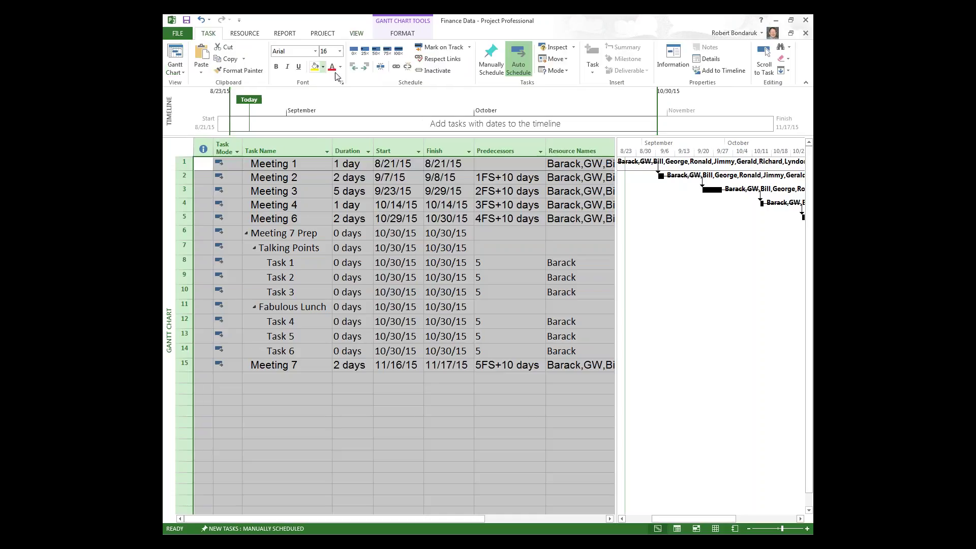
click(340, 50)
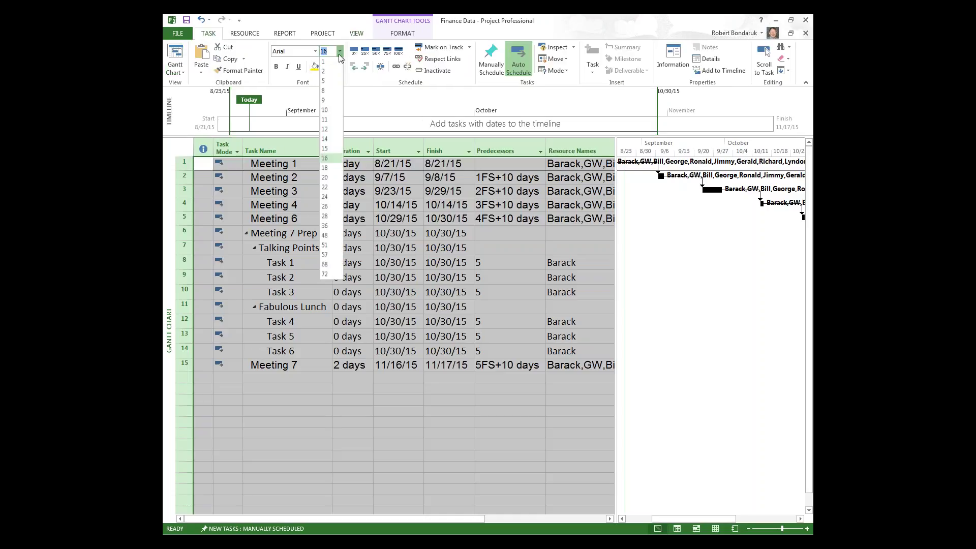
click(333, 110)
click(327, 196)
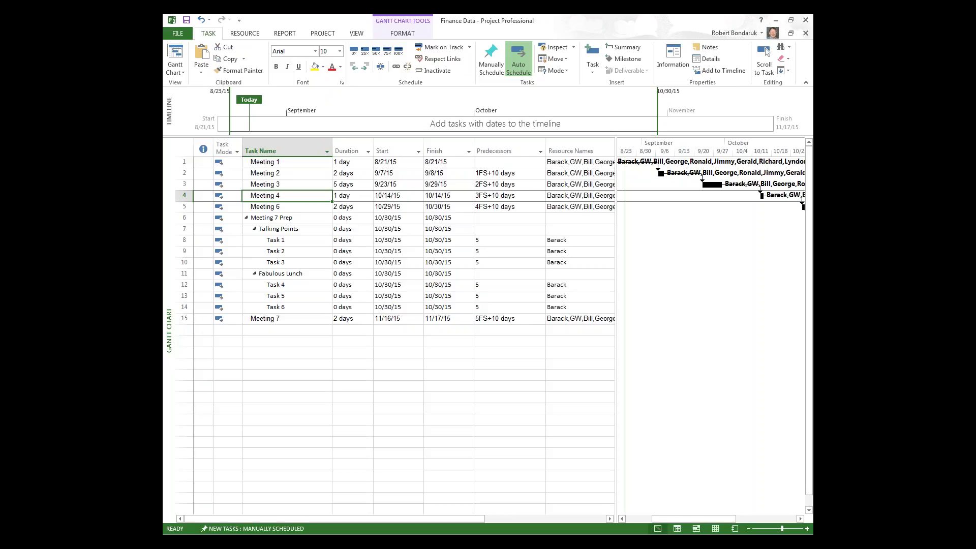
click(385, 250)
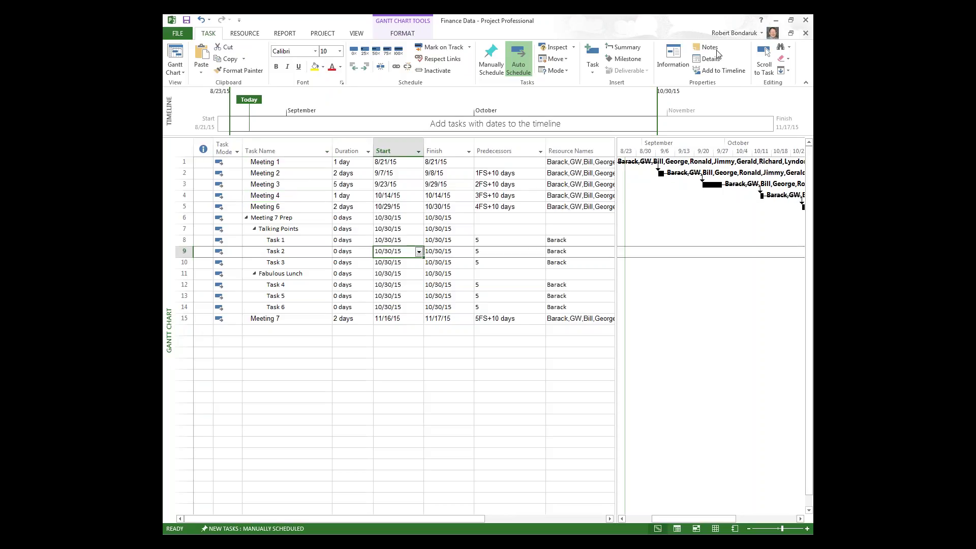
click(357, 33)
click(733, 58)
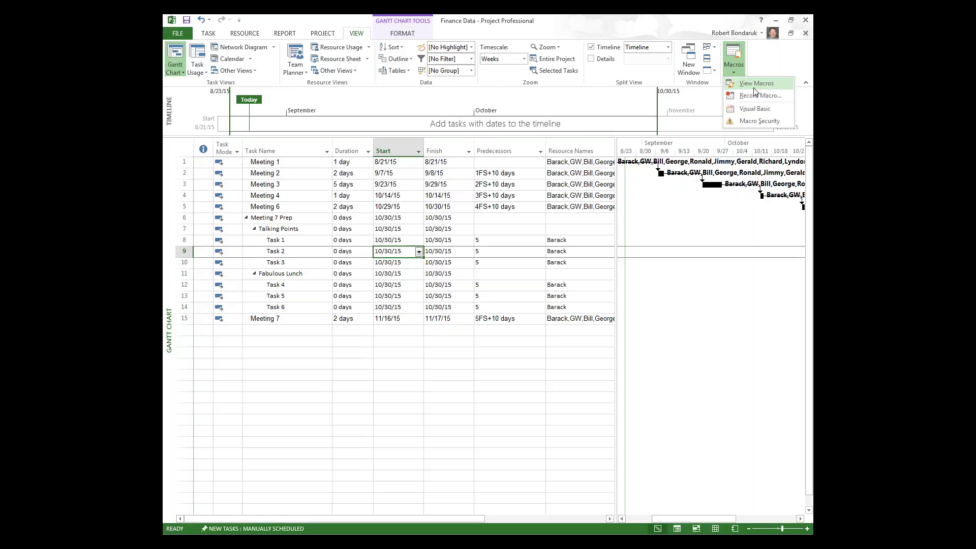
- Run BigText from the macro list to reapply 16-pt text and widened columns
click(755, 85)
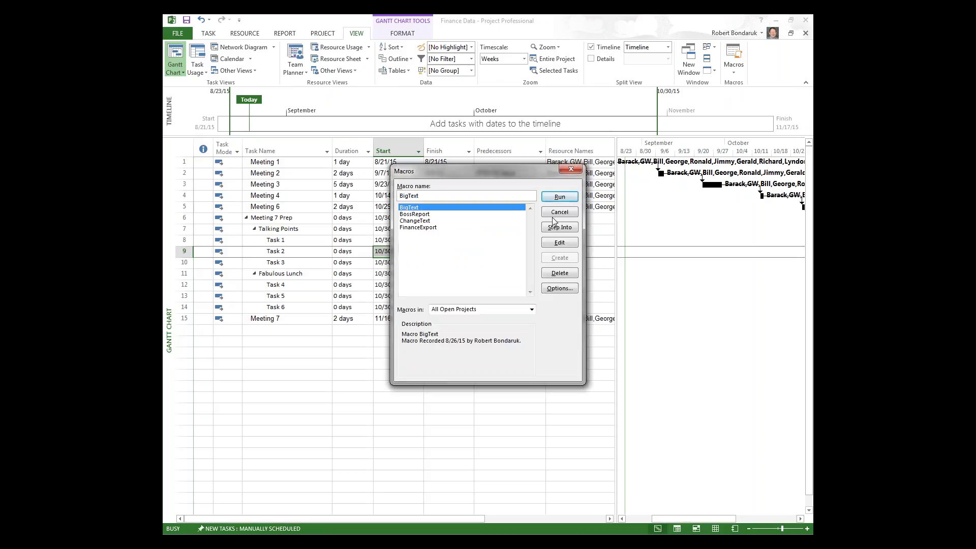
click(560, 197)
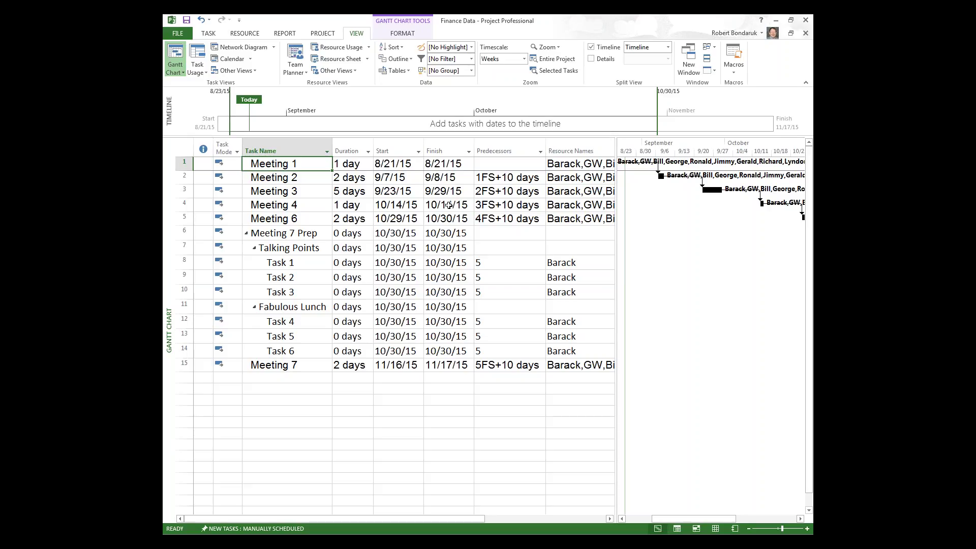
- Select Fabulous Lunch and start recording a new macro named HLText
click(283, 236)
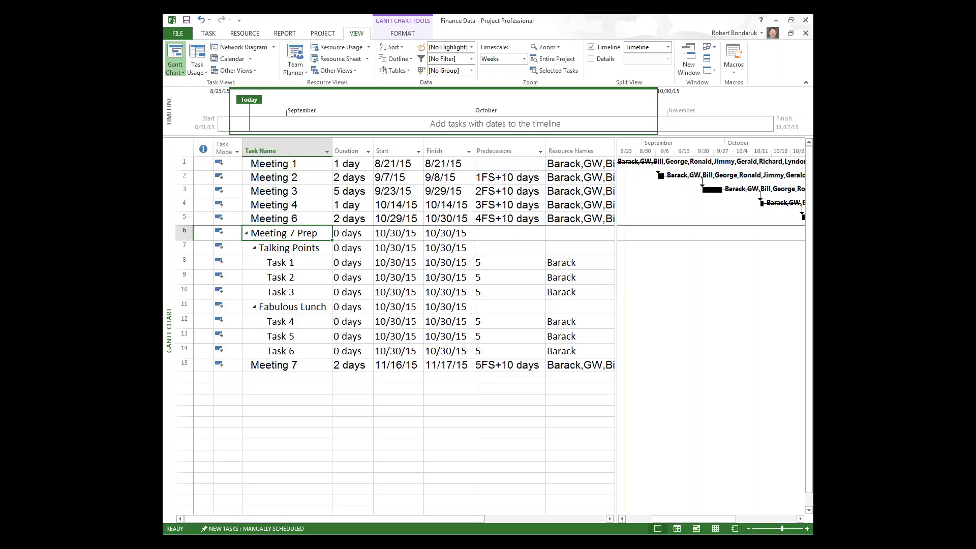
click(290, 306)
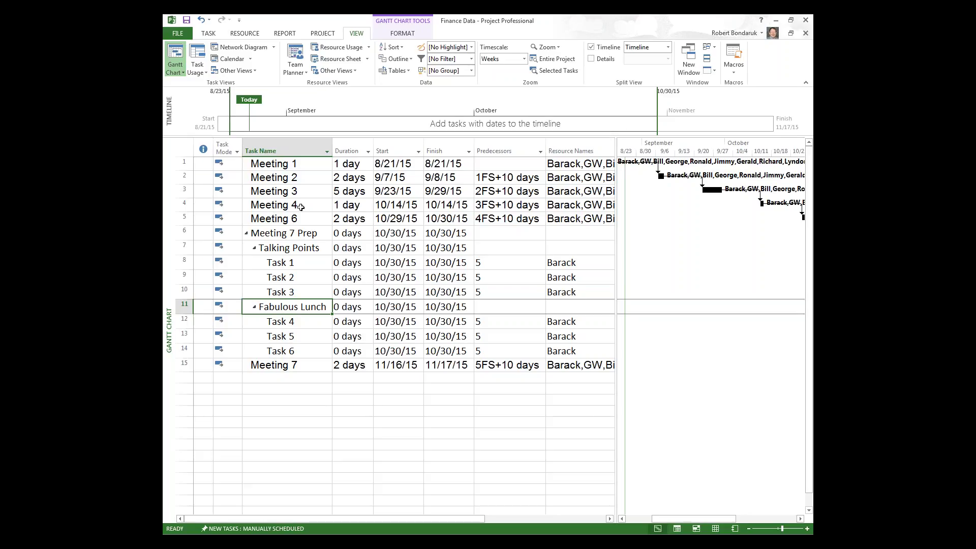
click(734, 73)
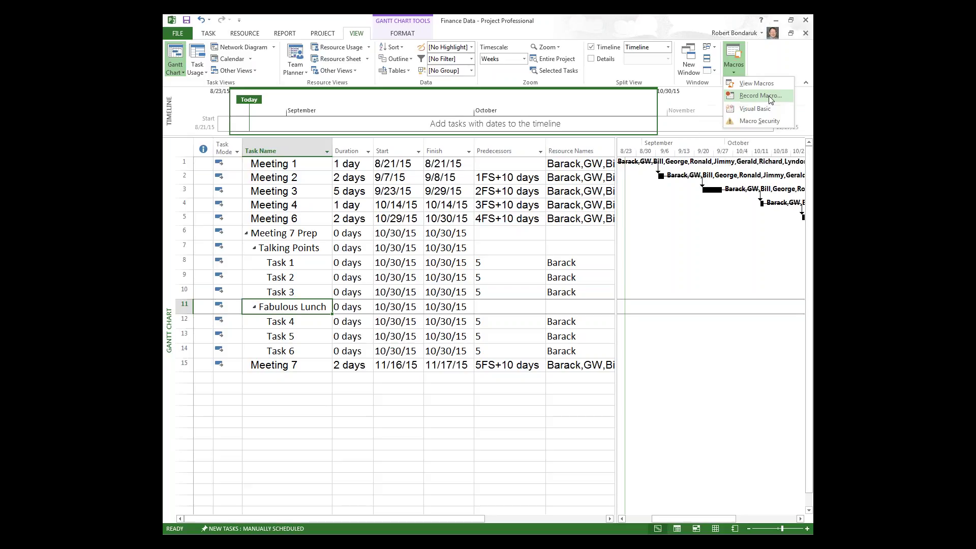
click(769, 95)
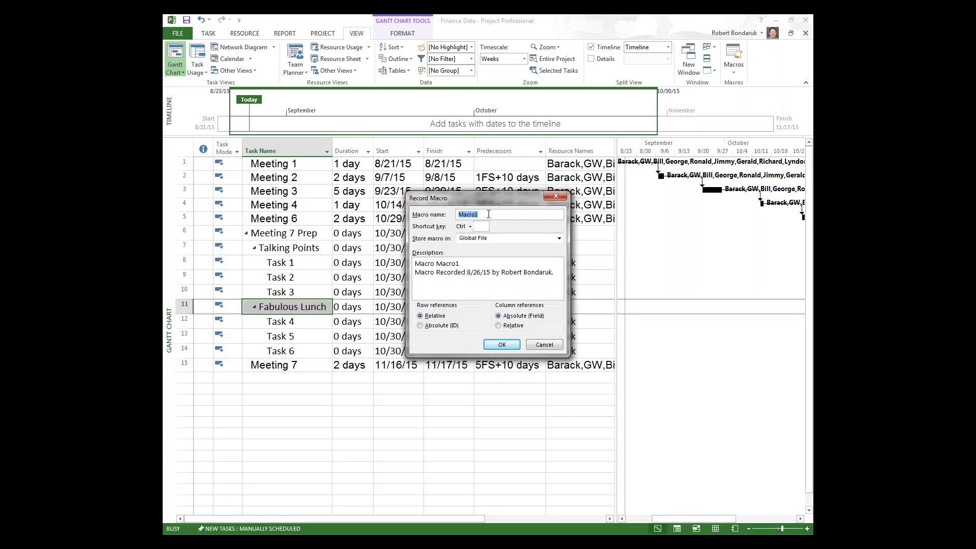
text(HLText)
click(502, 345)
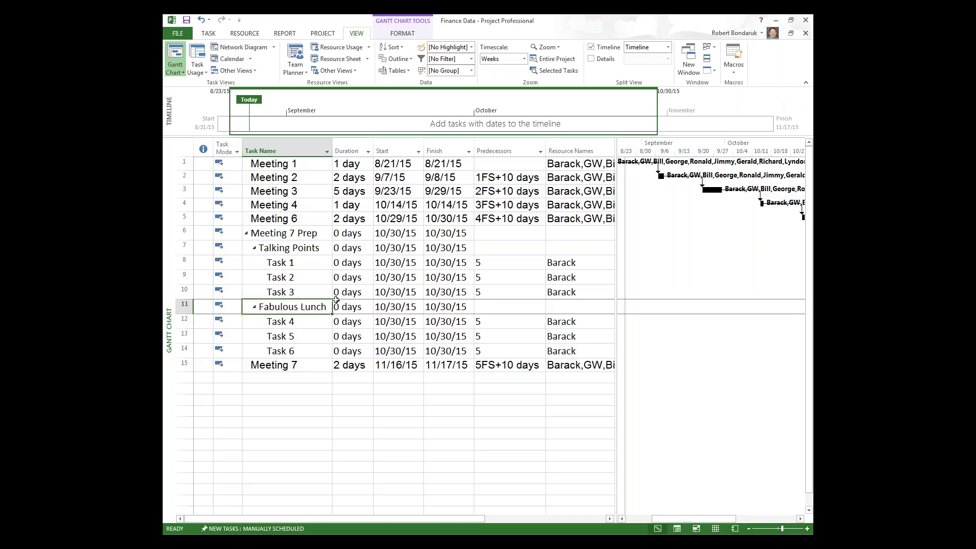
- Give Meeting 6's name a yellow background with red, bold, italic text
click(274, 219)
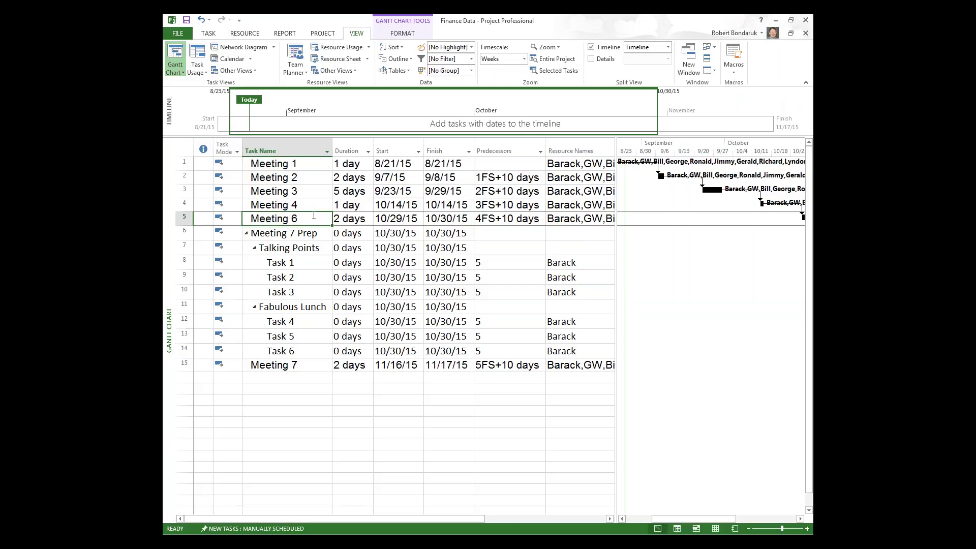
click(209, 34)
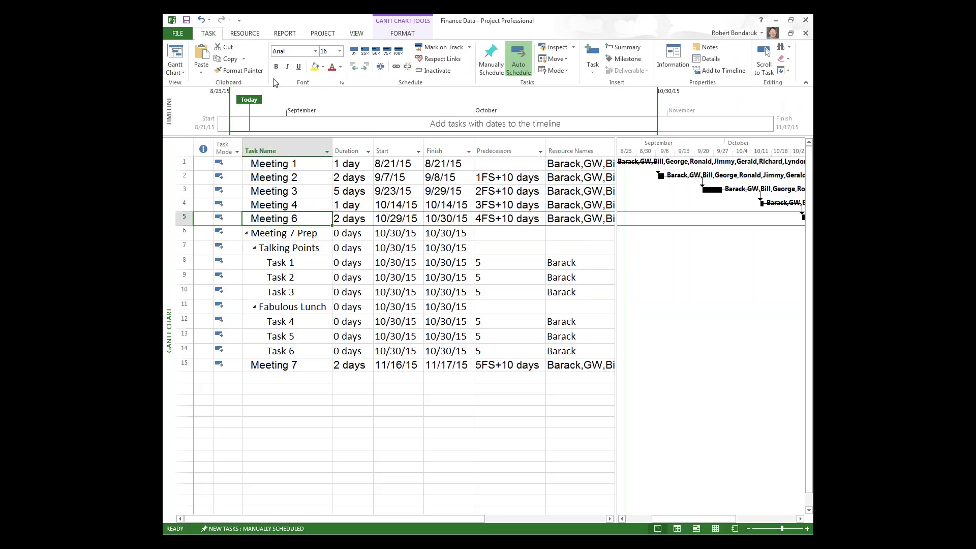
click(314, 66)
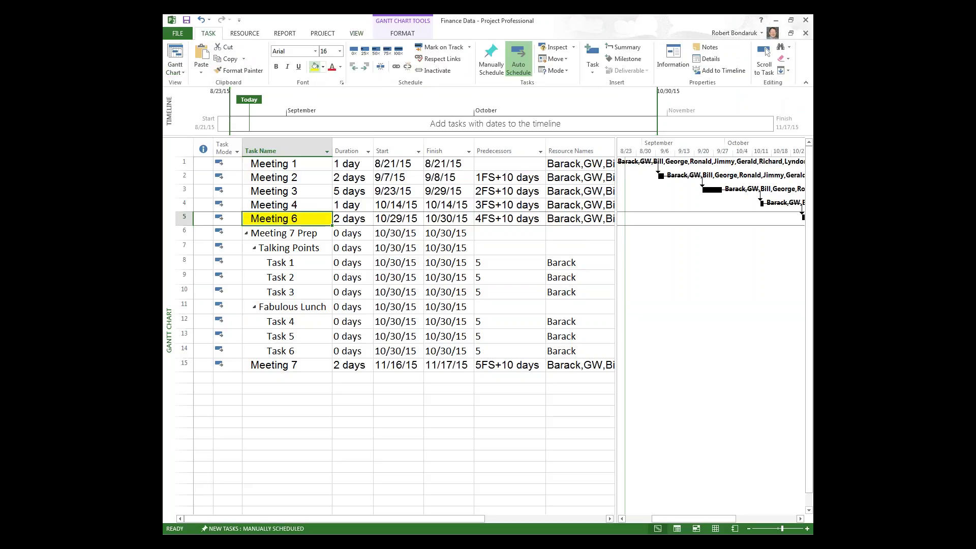
click(332, 68)
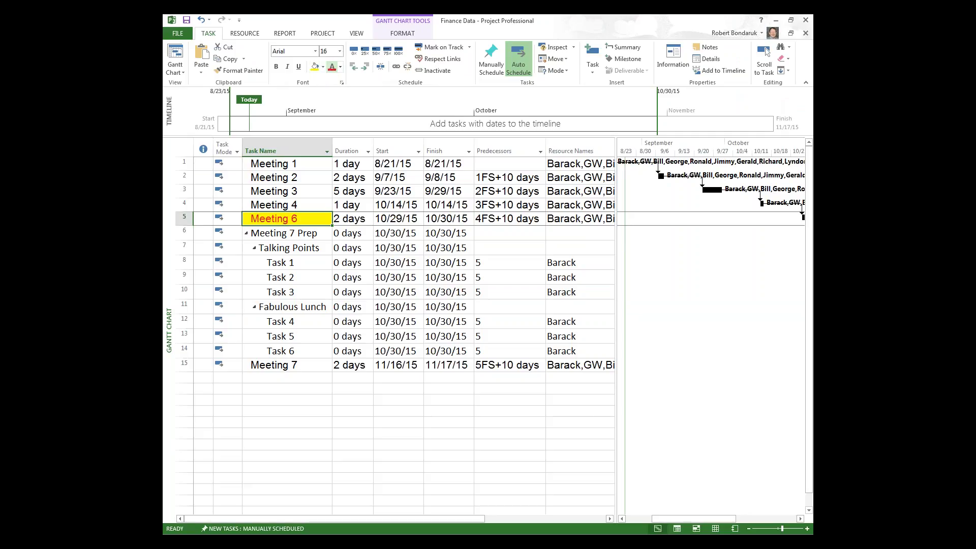
click(276, 67)
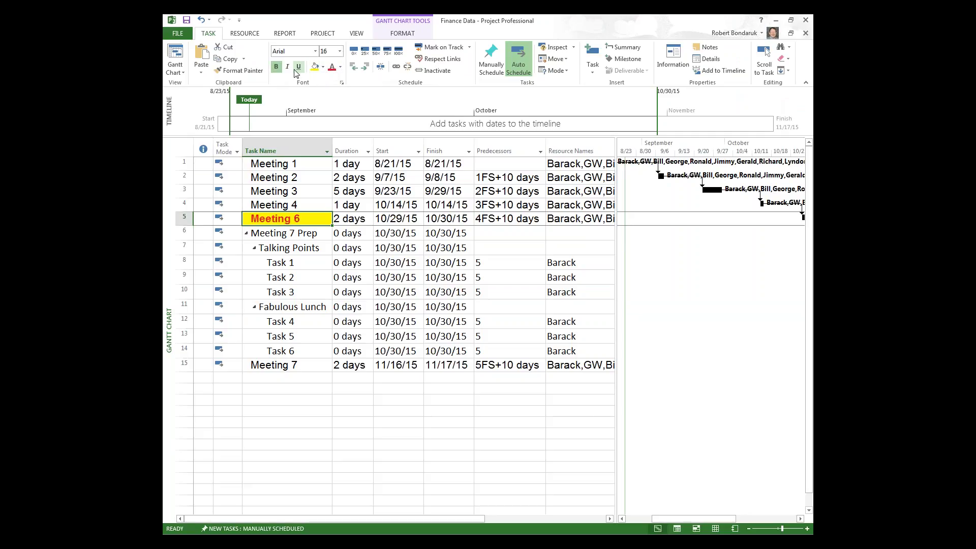
click(287, 66)
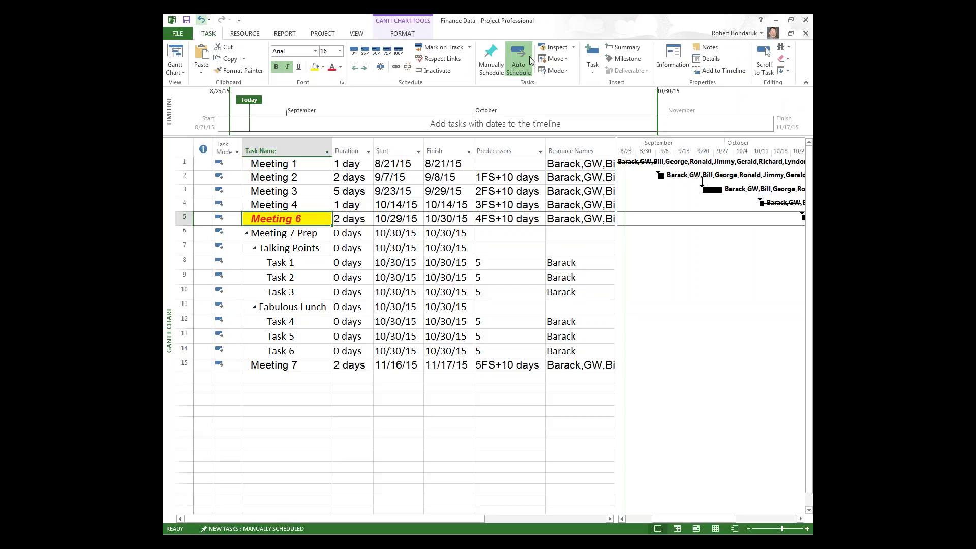
click(357, 33)
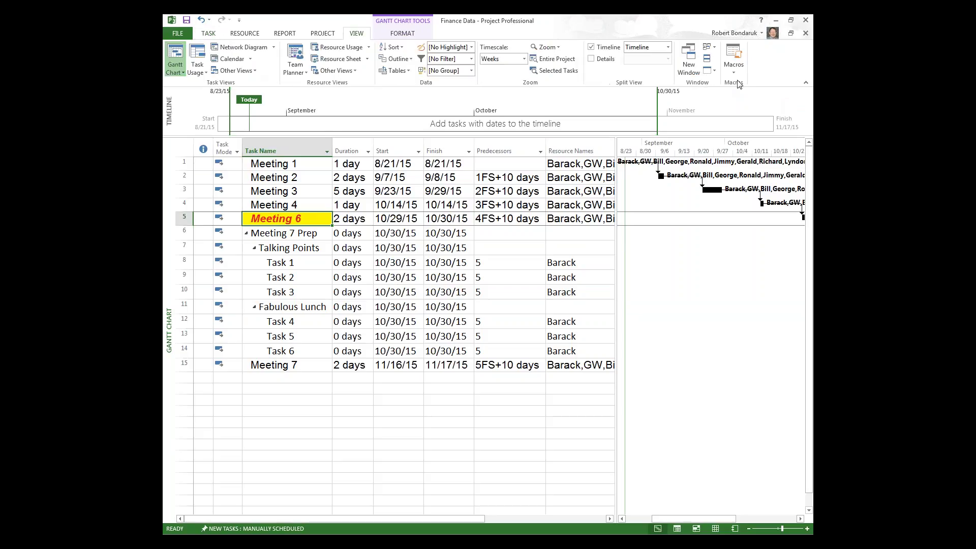
- Stop the HLText recording and click away from Meeting 6 to view its formatting
click(733, 66)
click(760, 98)
click(338, 275)
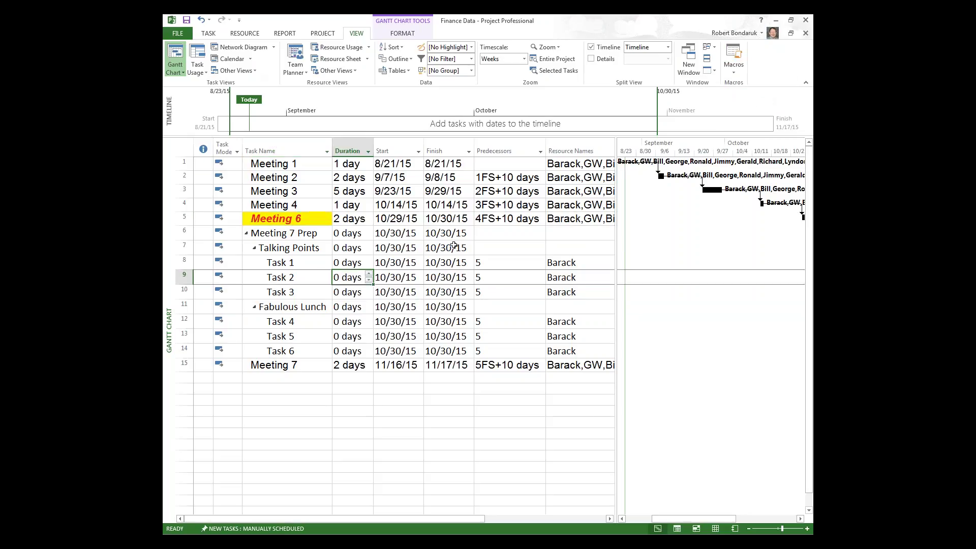
- Select Fabulous Lunch and pick HLText in the saved macro list
click(261, 305)
click(739, 72)
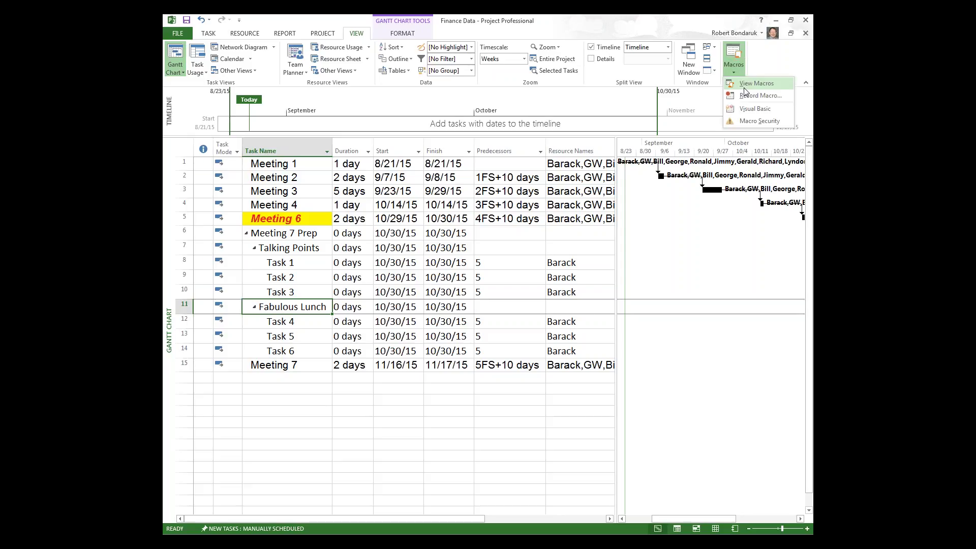
click(756, 84)
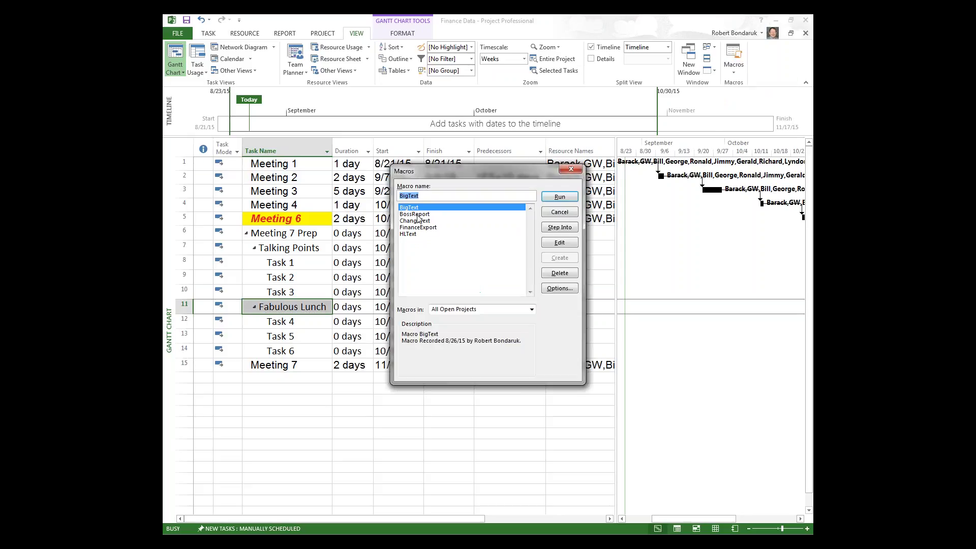
click(409, 233)
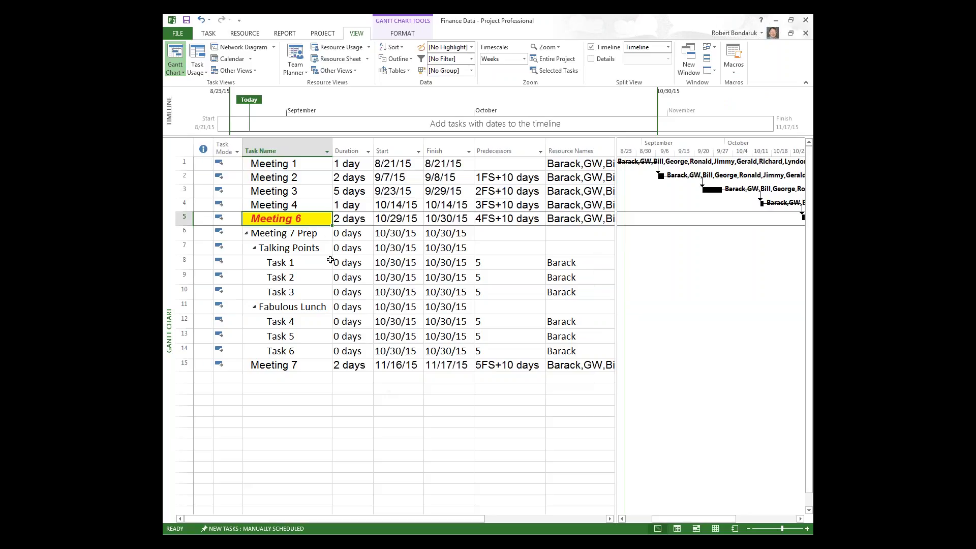
- Select the Meeting 6 row, try dragging it down to row 11, then select Fabulous Lunch
click(184, 217)
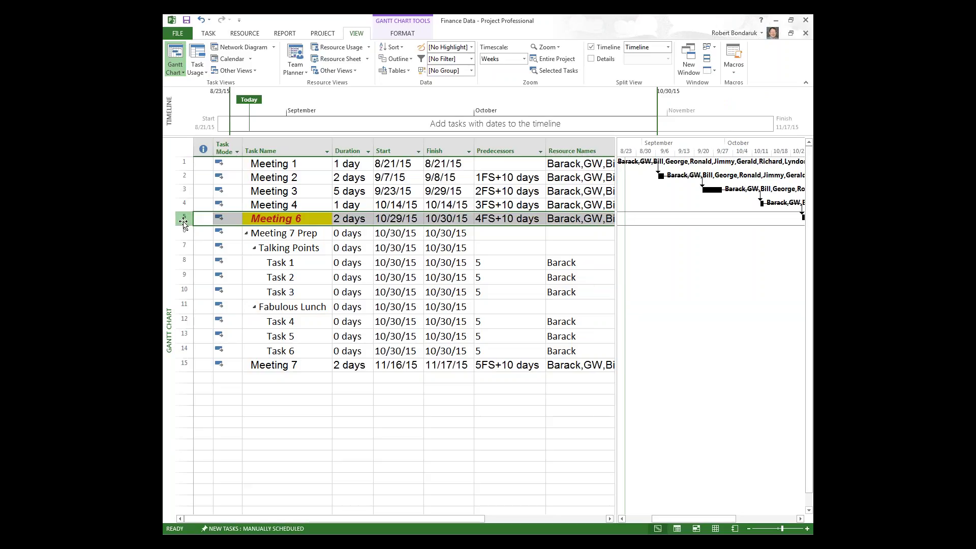
drag(184, 222, 231, 309)
click(282, 309)
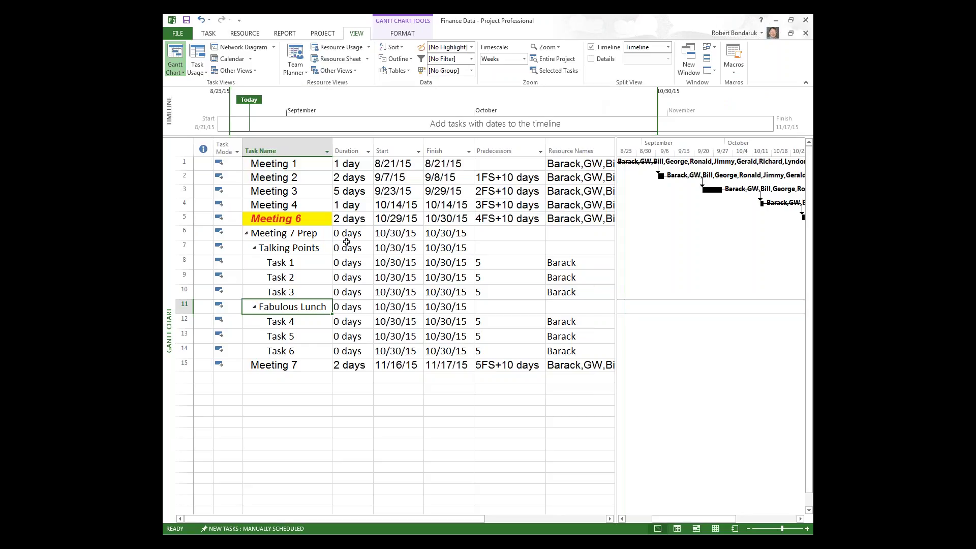
click(592, 47)
drag(809, 518, 809, 303)
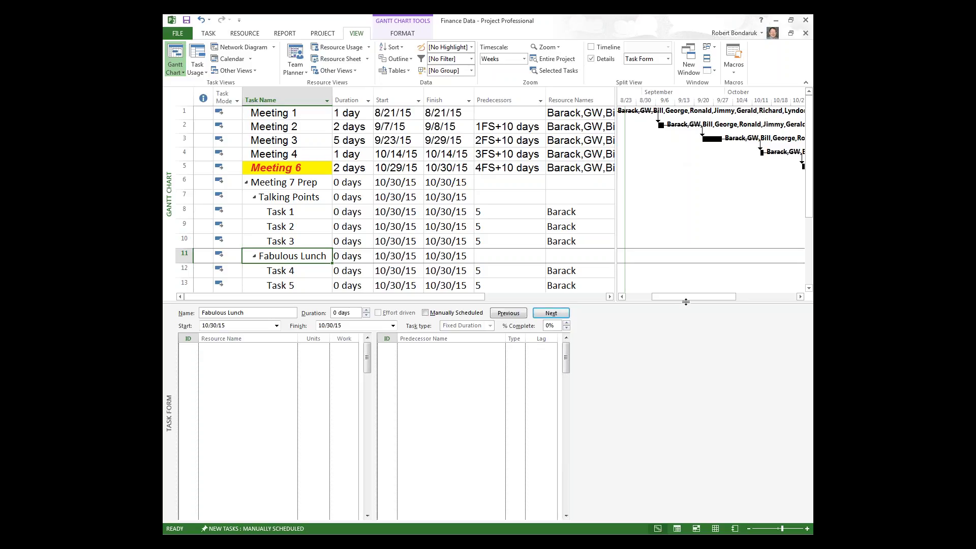
drag(686, 302, 685, 523)
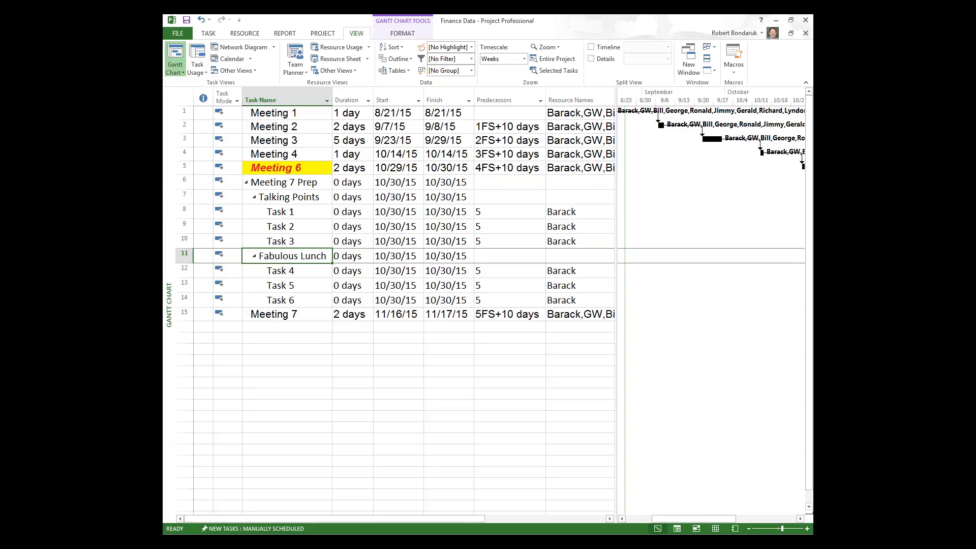
click(591, 47)
- Remove the bold, italic and yellow fill from Meeting 6
click(277, 217)
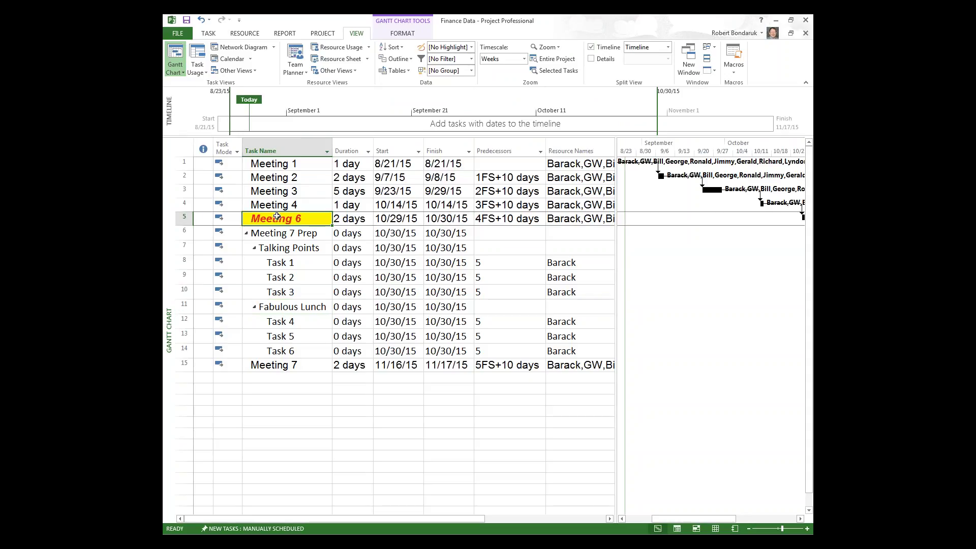
click(208, 34)
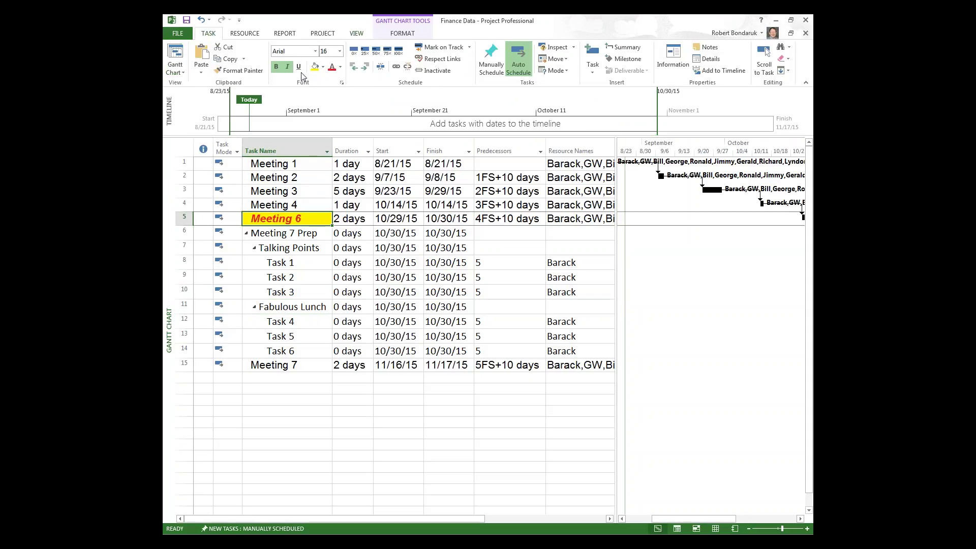
click(276, 67)
click(287, 67)
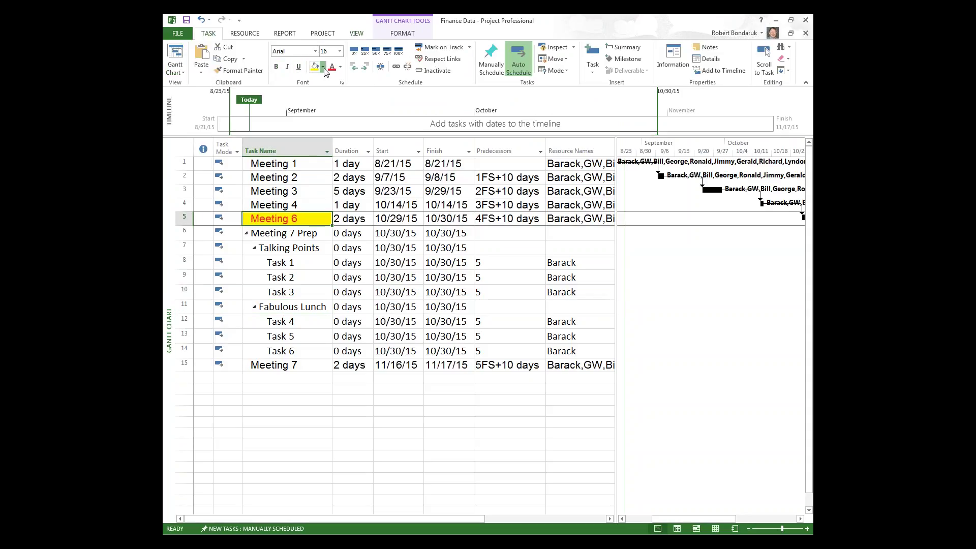
click(323, 66)
click(326, 163)
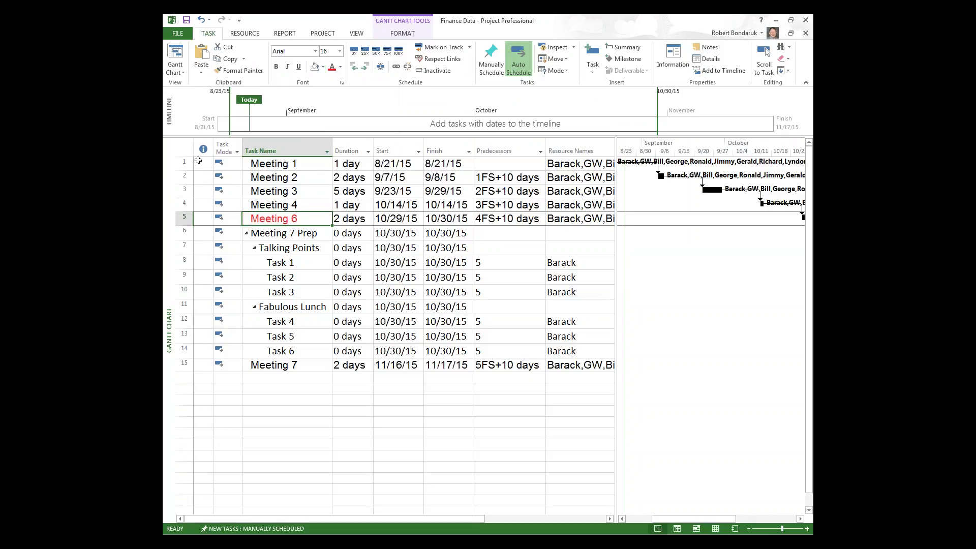
- Set the whole task sheet's text back to 10 pt
click(184, 148)
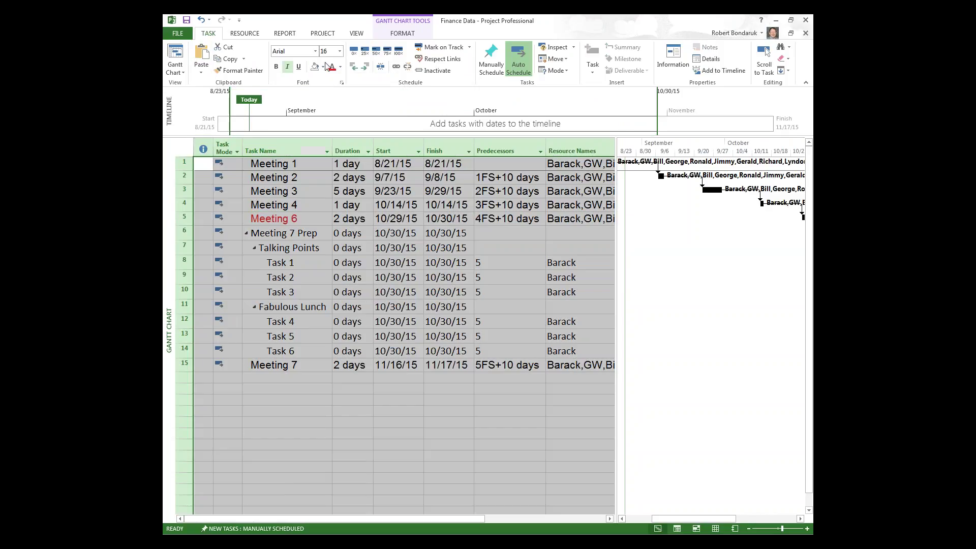
click(340, 50)
click(324, 111)
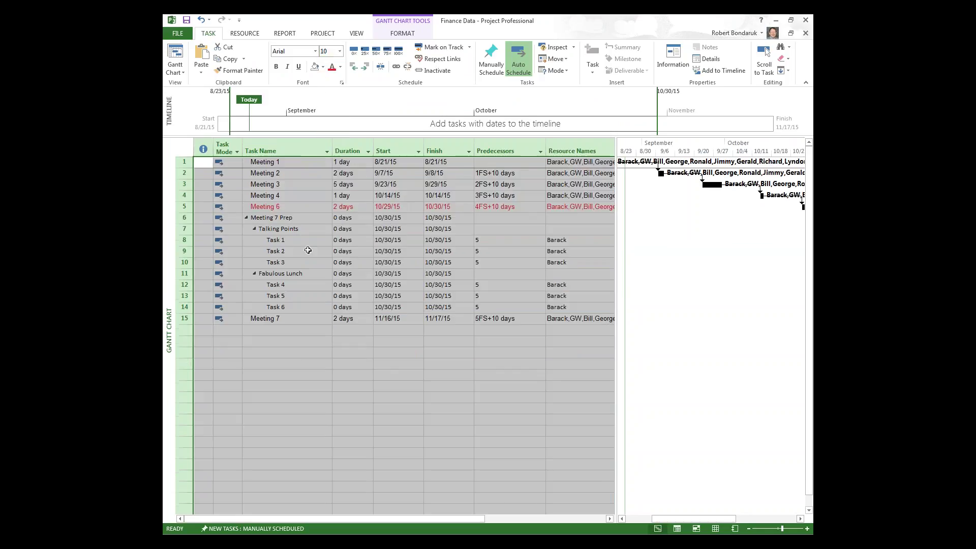
- Change Meeting 6's text colour to Automatic
click(184, 207)
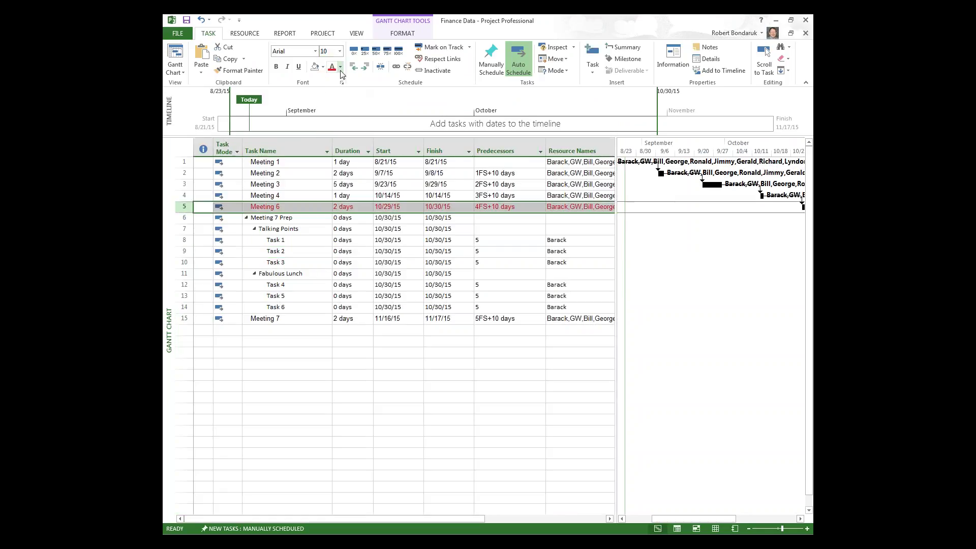
click(340, 68)
click(366, 80)
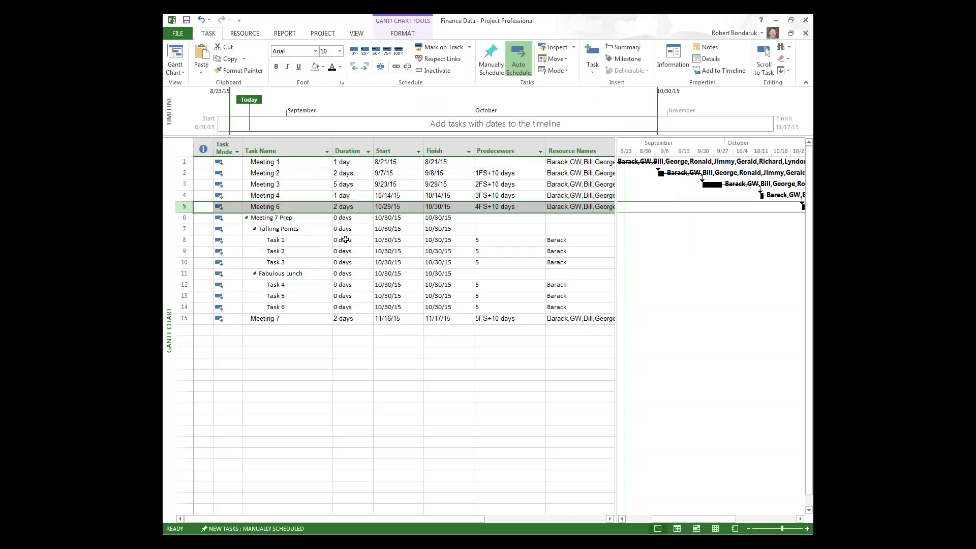
click(348, 240)
- Save the Finance Data project, then check the Macros list on the View tab
click(187, 20)
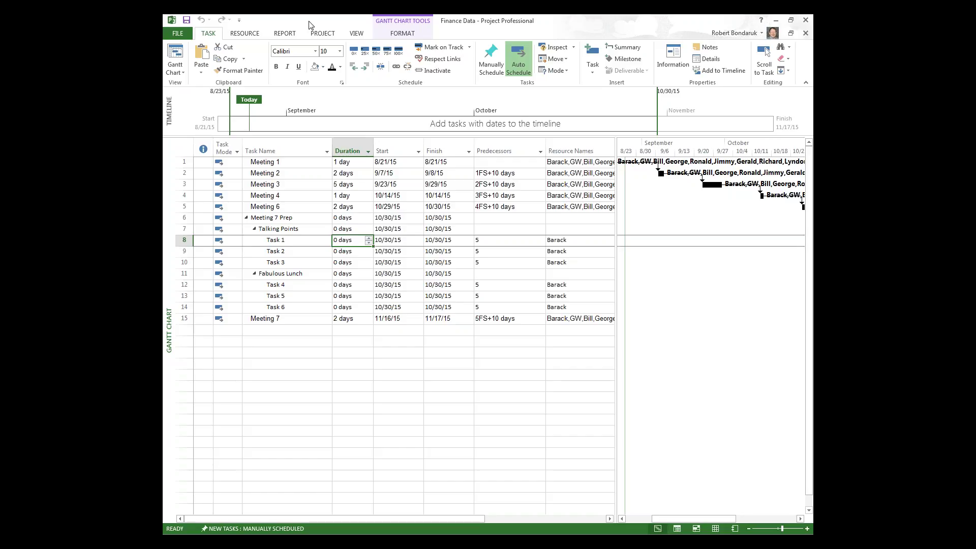
click(351, 34)
click(736, 72)
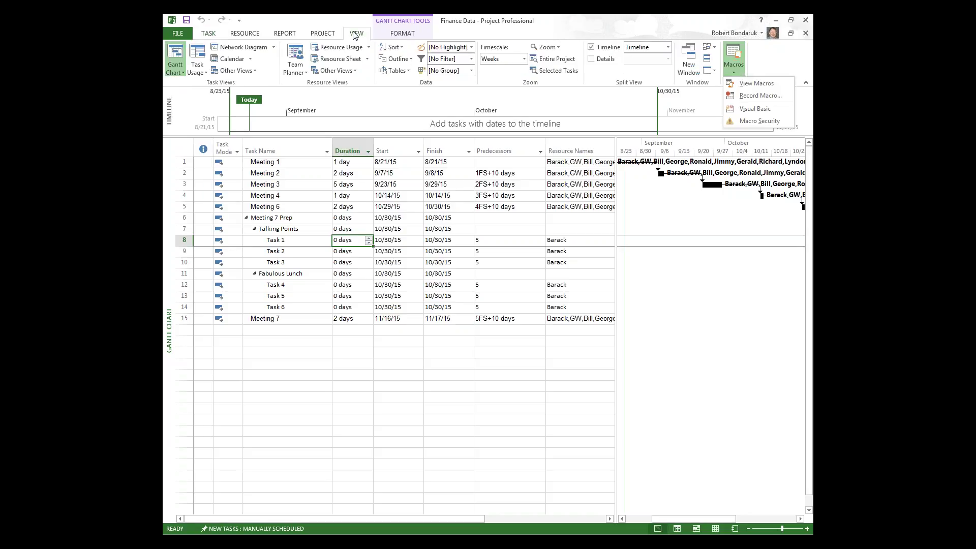
click(557, 39)
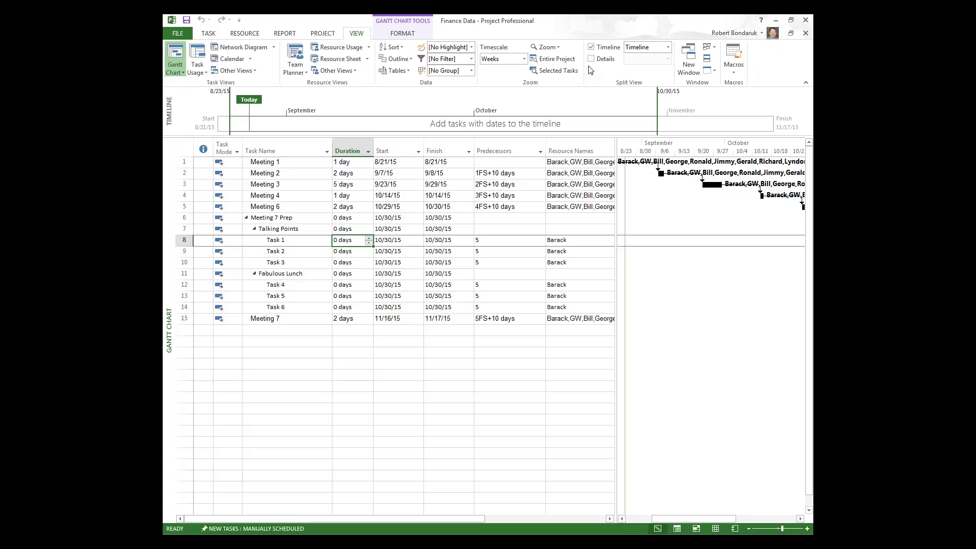
- In Customize the Ribbon, add a new custom tab and rename it 'Macros'
right_click(382, 38)
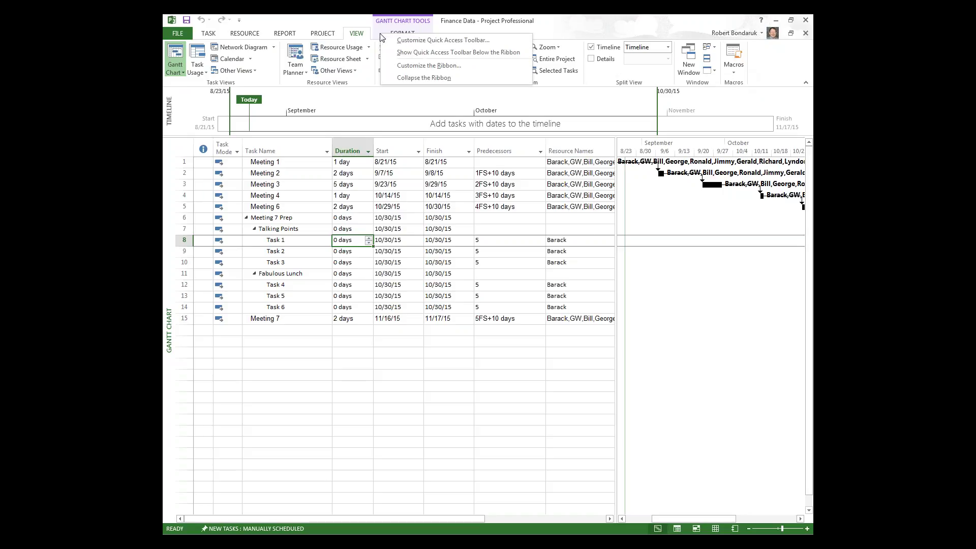
click(416, 66)
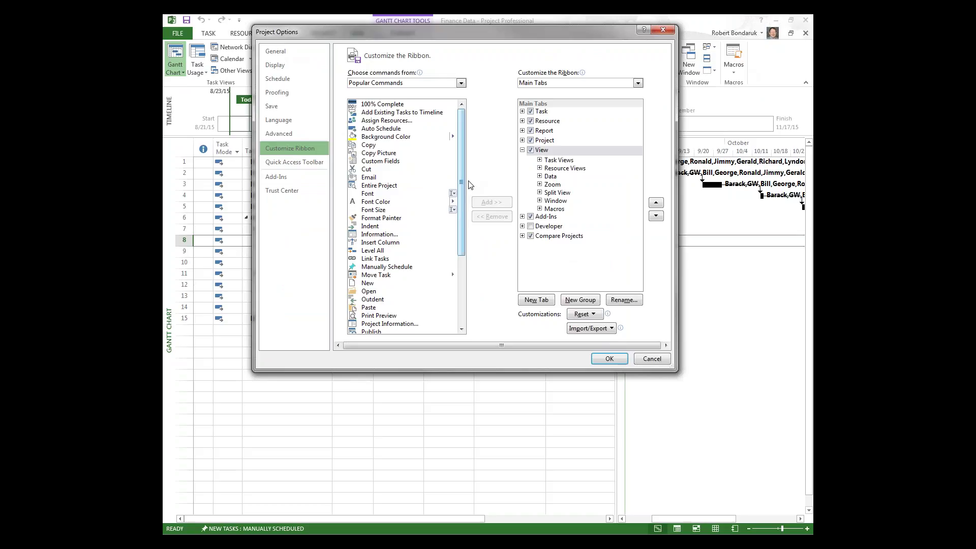
click(544, 304)
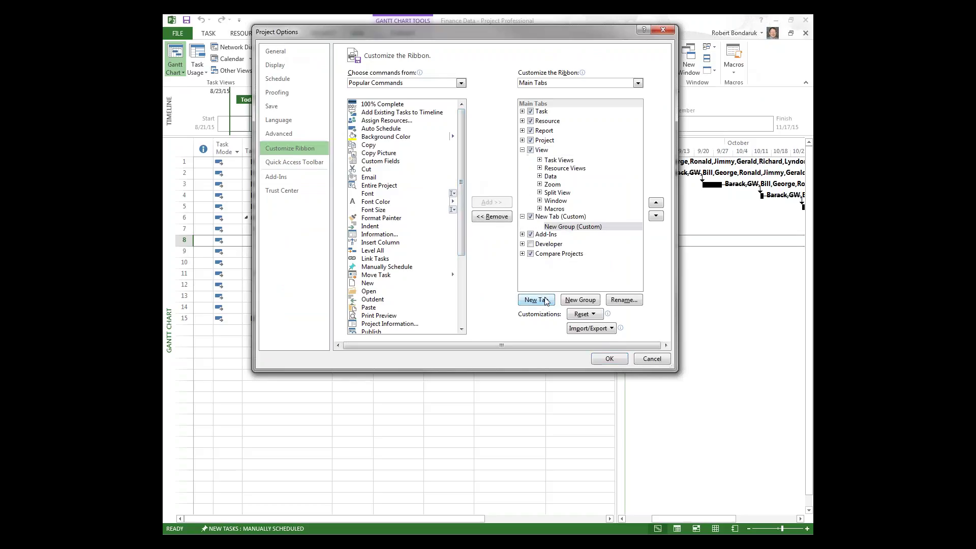
click(555, 218)
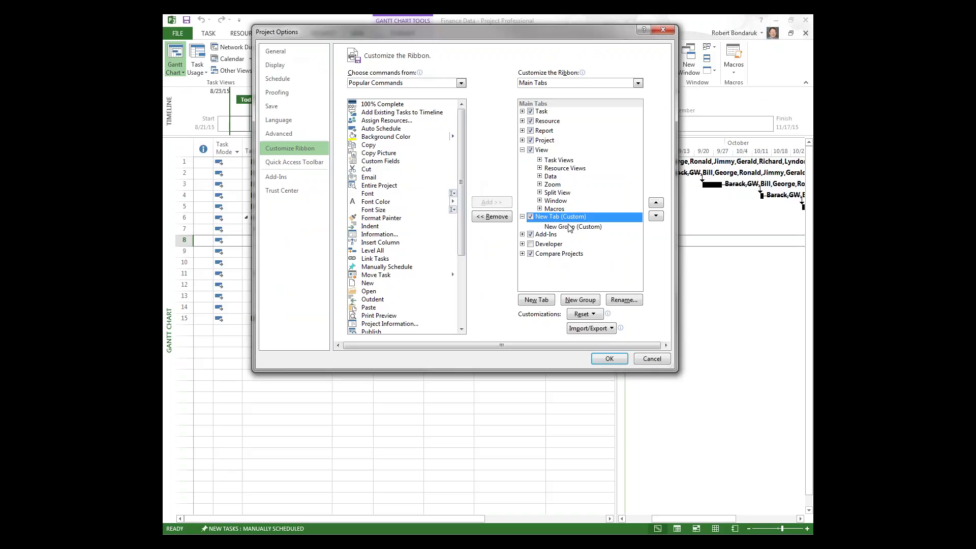
click(624, 301)
text(Mac)
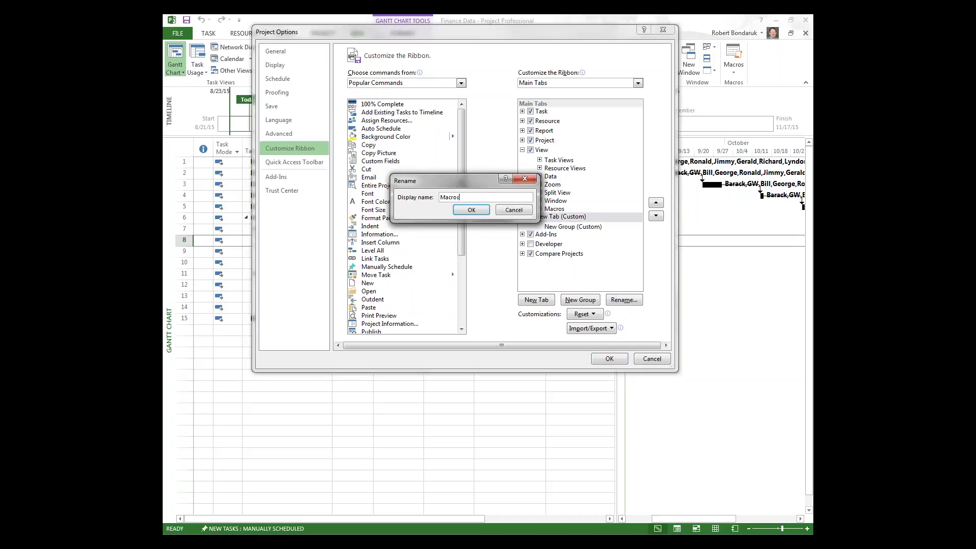
text(ros)
click(475, 210)
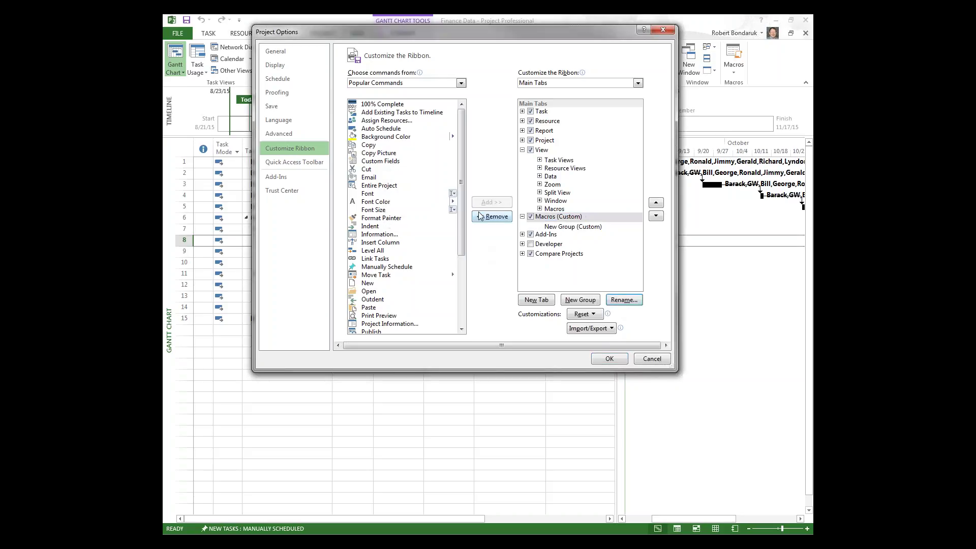
- Start renaming the new custom group to 'Macros'
click(564, 228)
click(623, 300)
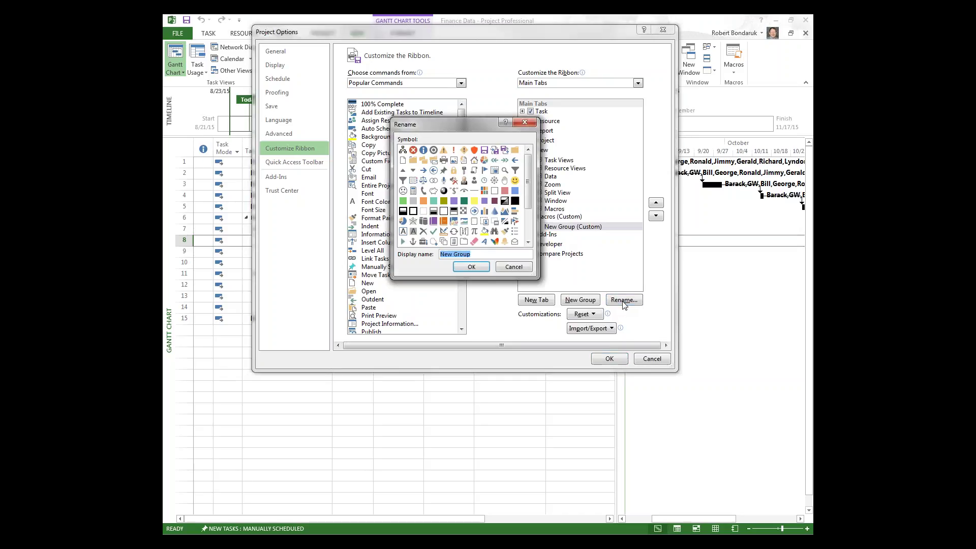
text(Macros)
- Confirm 'Macros' as the group name and list commands from All Commands
click(472, 268)
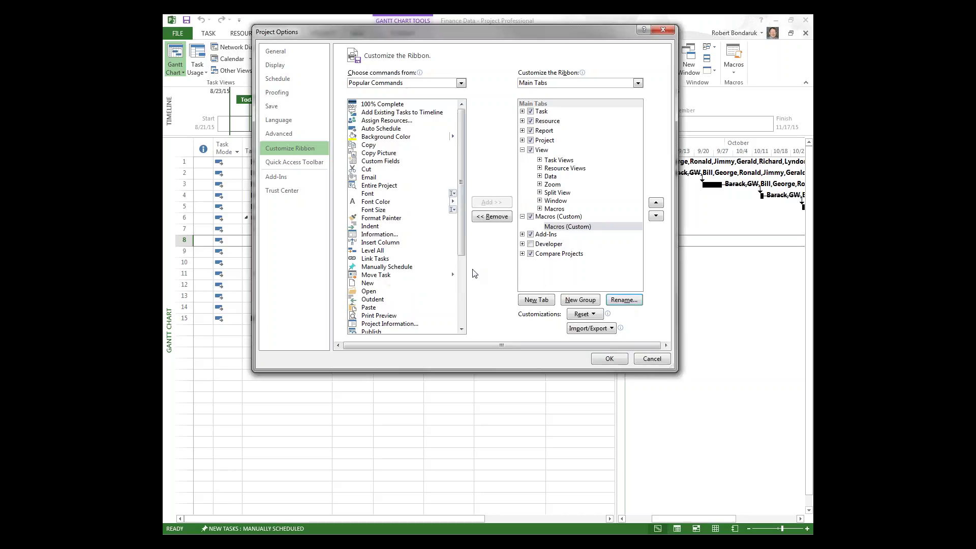
drag(461, 238, 456, 300)
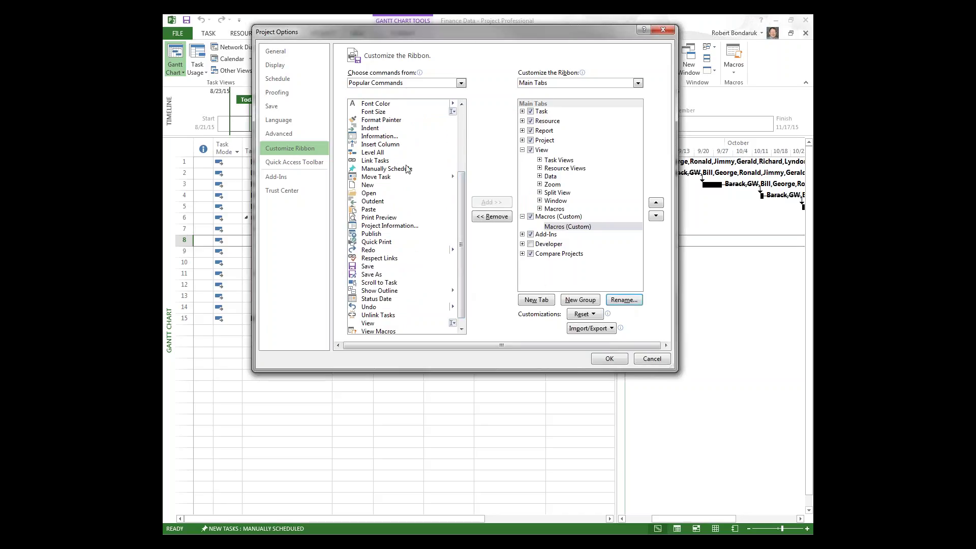
drag(463, 204, 464, 155)
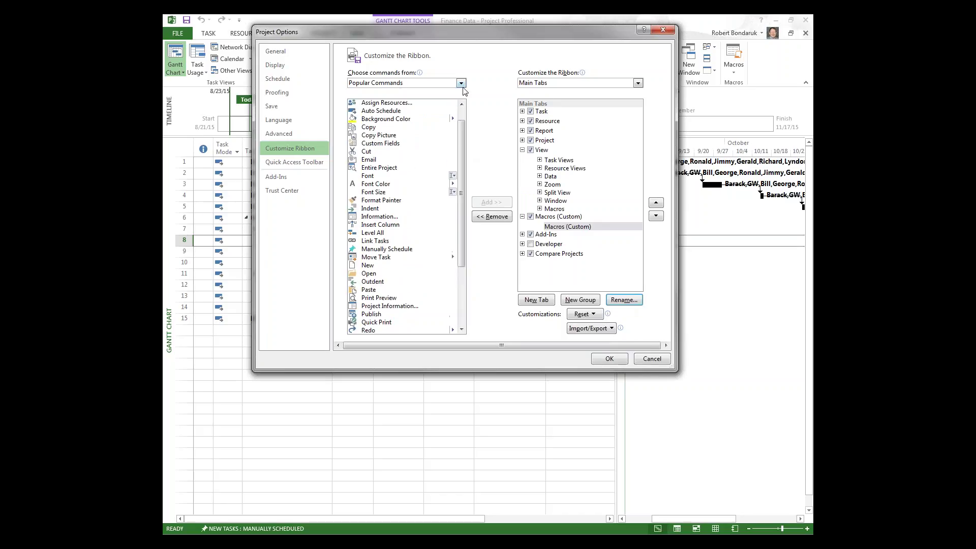
click(461, 82)
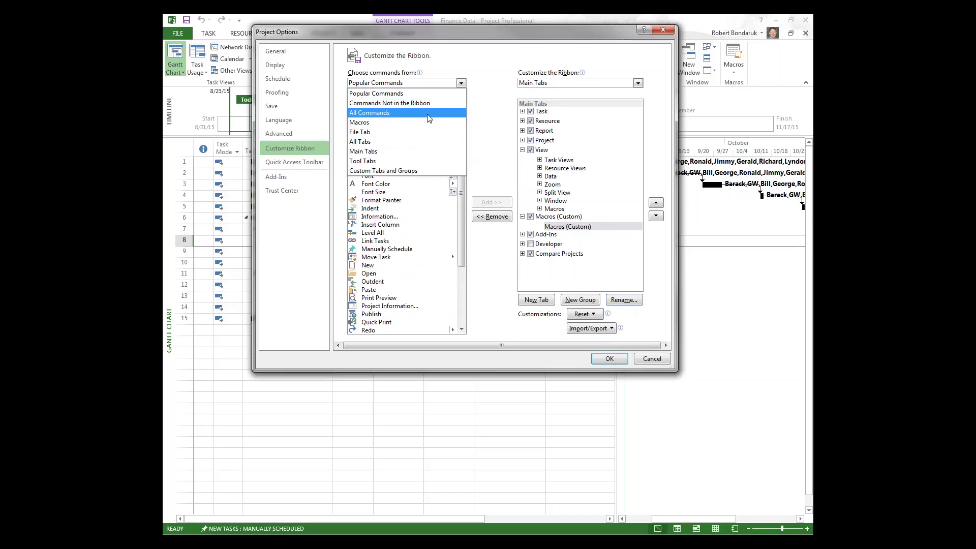
click(376, 93)
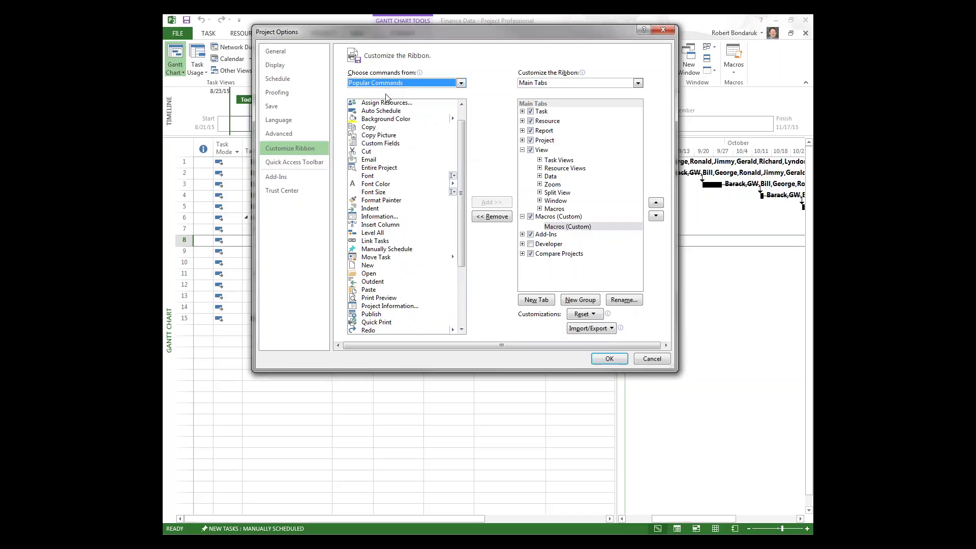
click(462, 83)
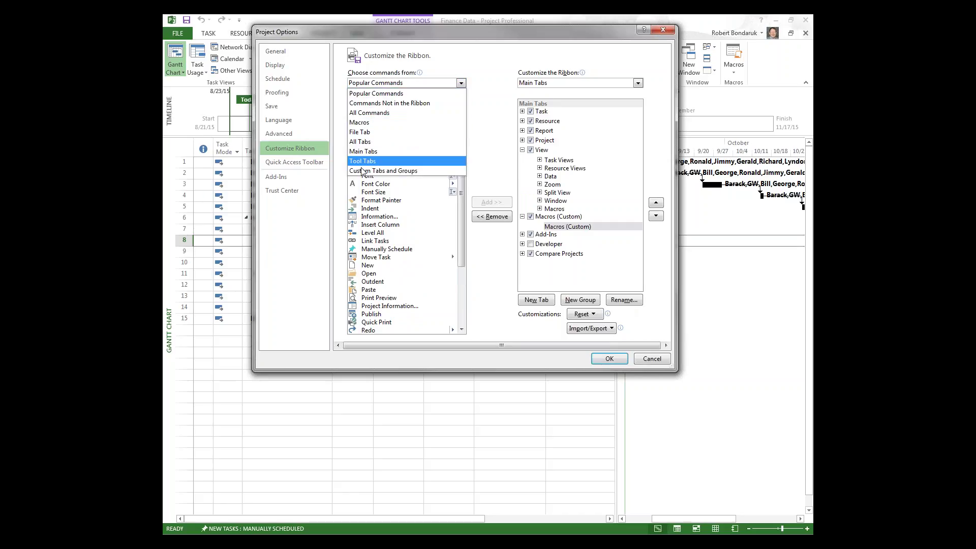
click(374, 123)
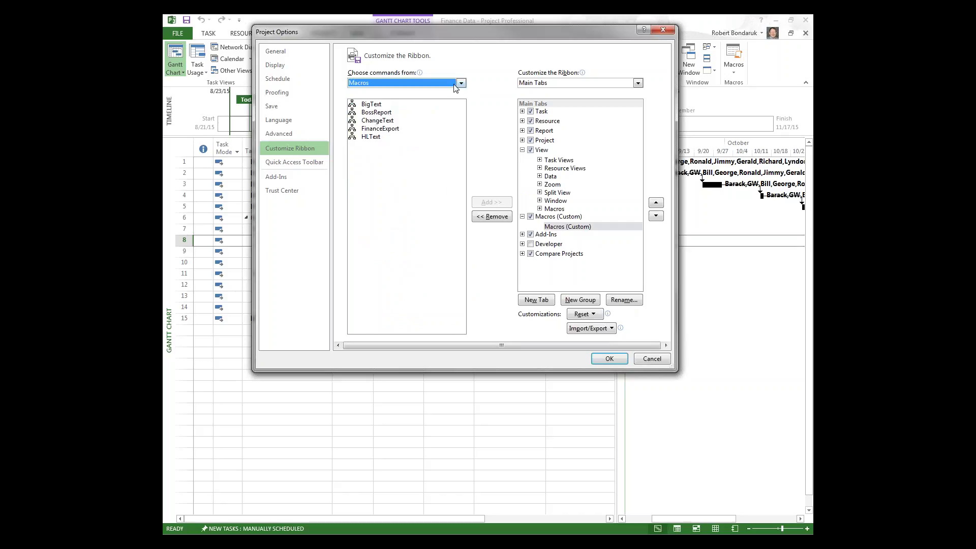
click(460, 84)
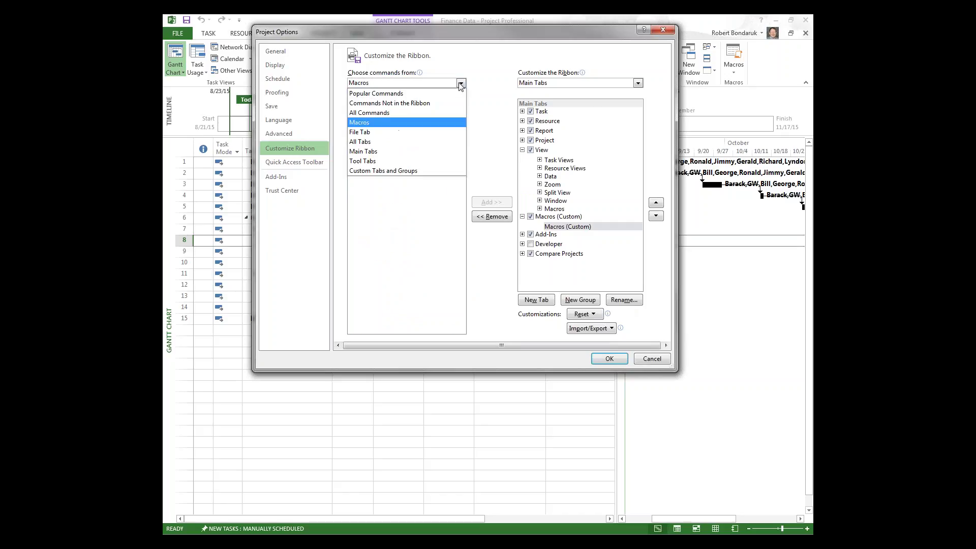
click(396, 113)
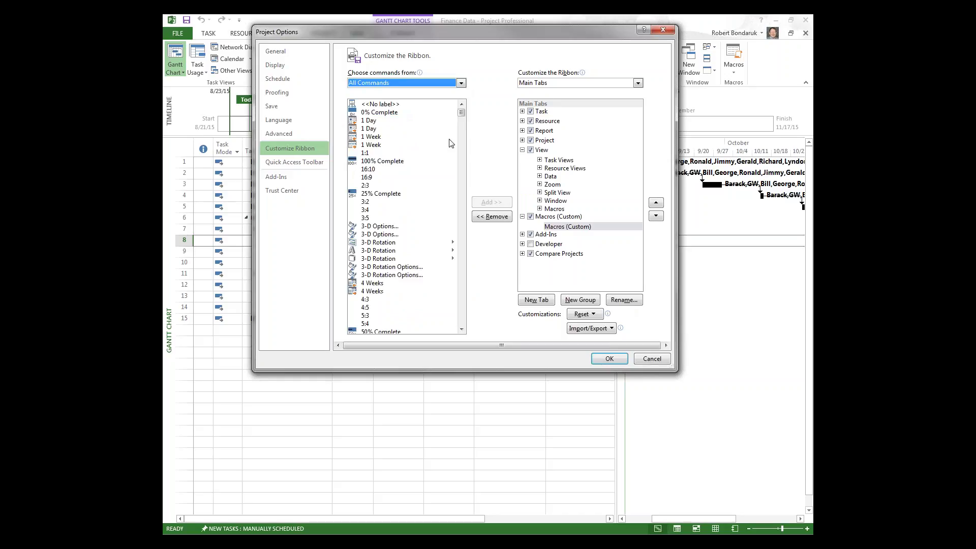
- Add only the Macros command to the custom Macros group and apply the changes
drag(460, 113, 456, 223)
scroll(457, 222, up, 2)
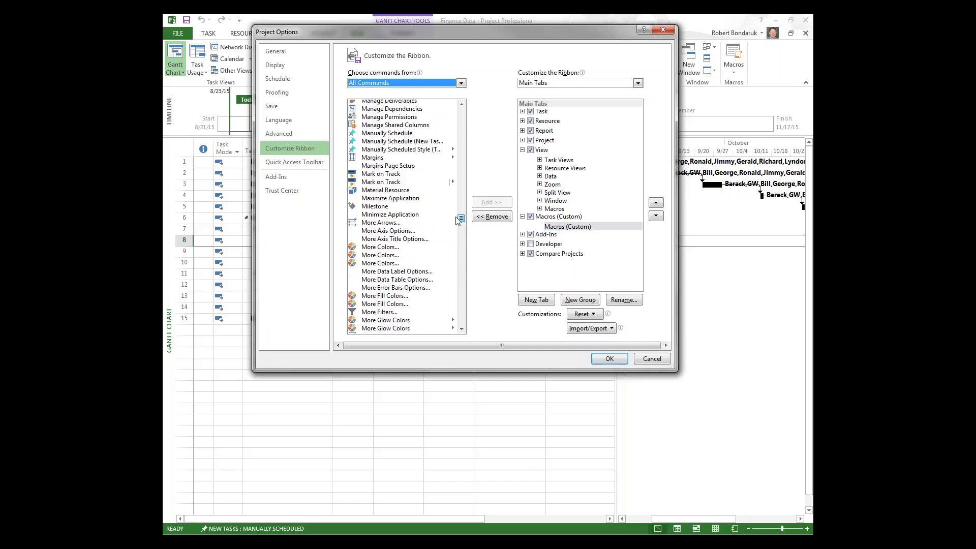
scroll(459, 159, up, 9)
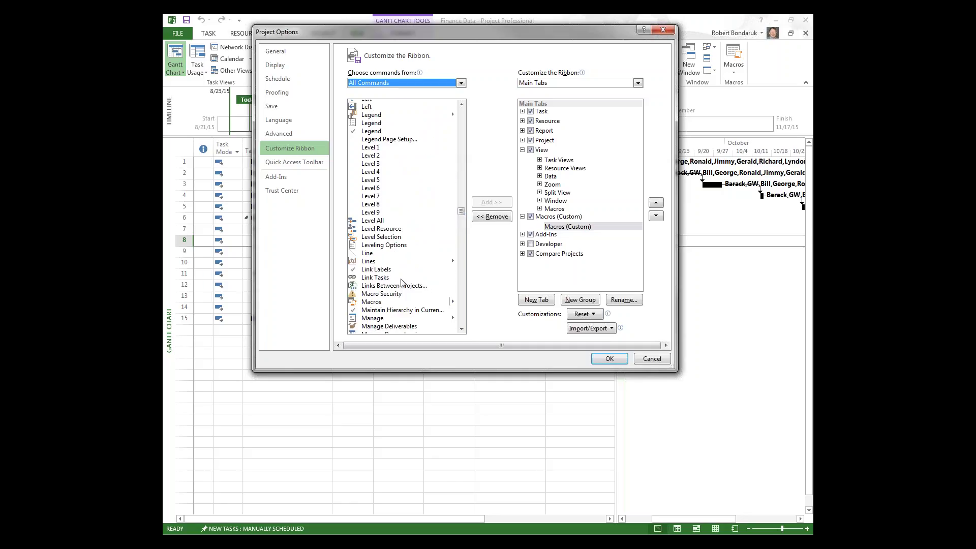
click(380, 302)
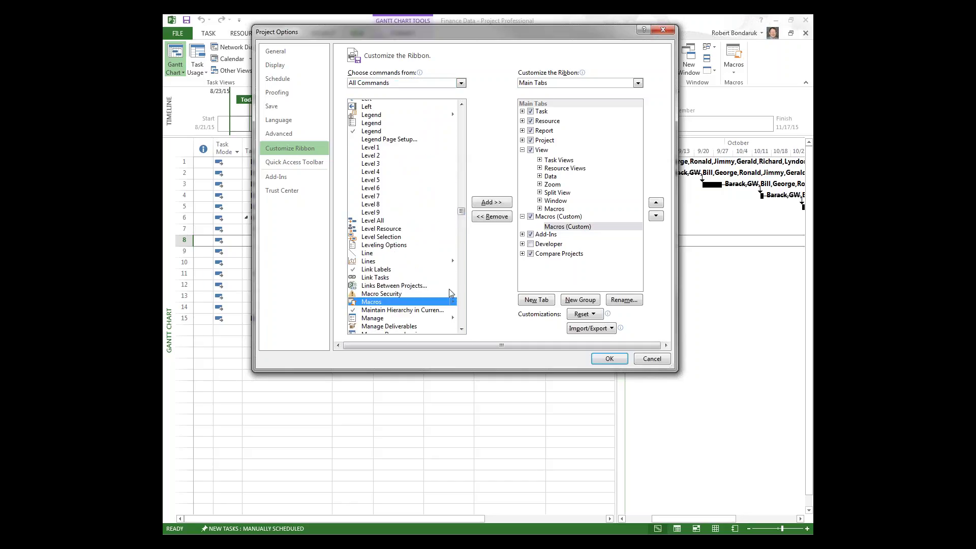
click(498, 203)
click(380, 294)
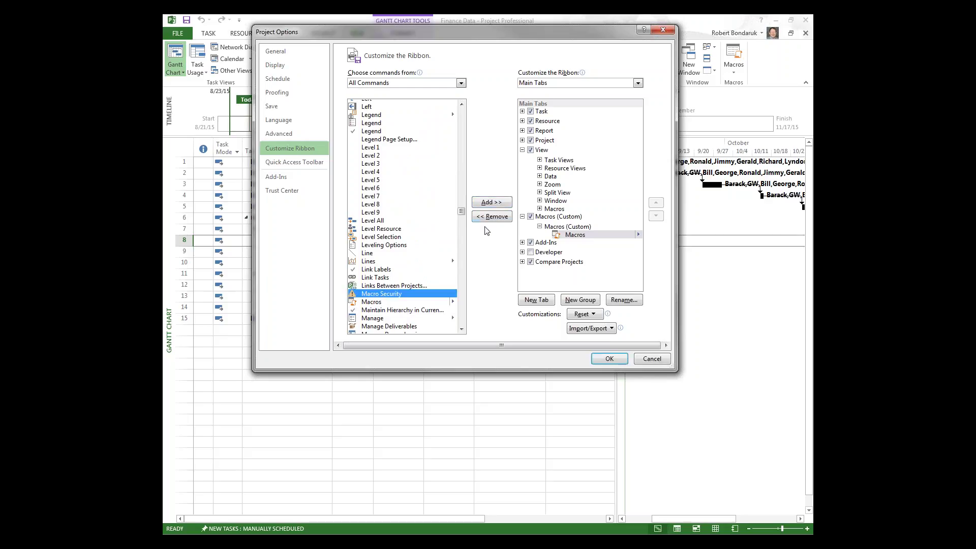
click(492, 203)
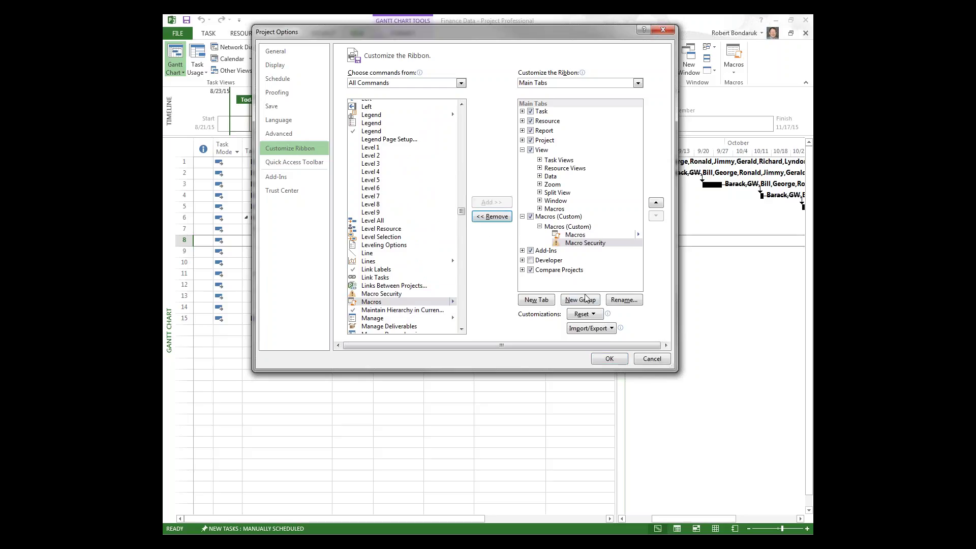
click(492, 217)
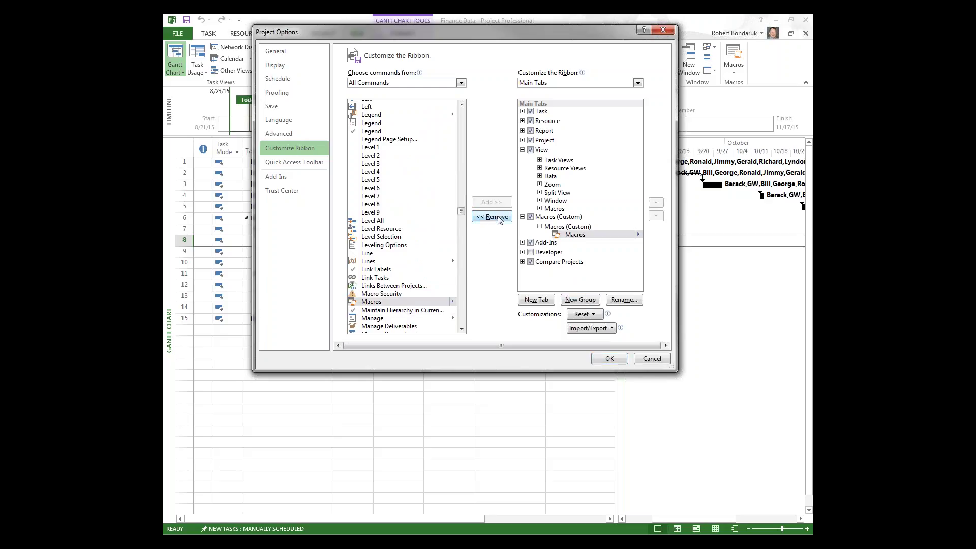
click(610, 359)
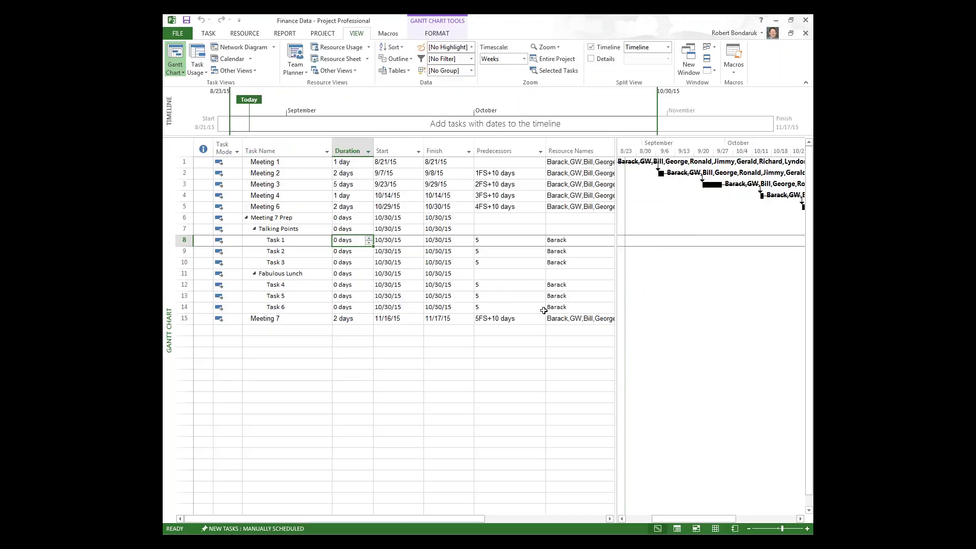
- Open the new Macros tab, check its Macros command list, and return there from Task
click(387, 34)
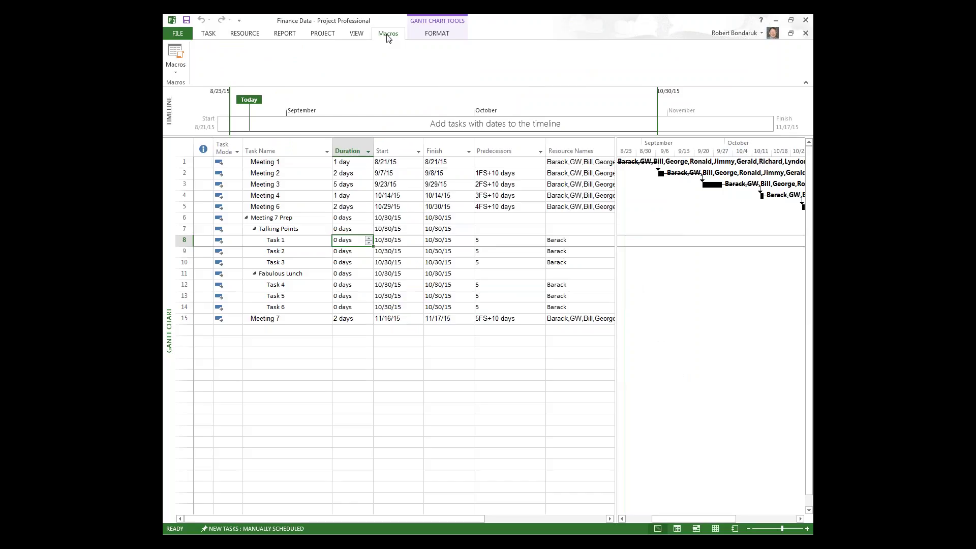
click(181, 72)
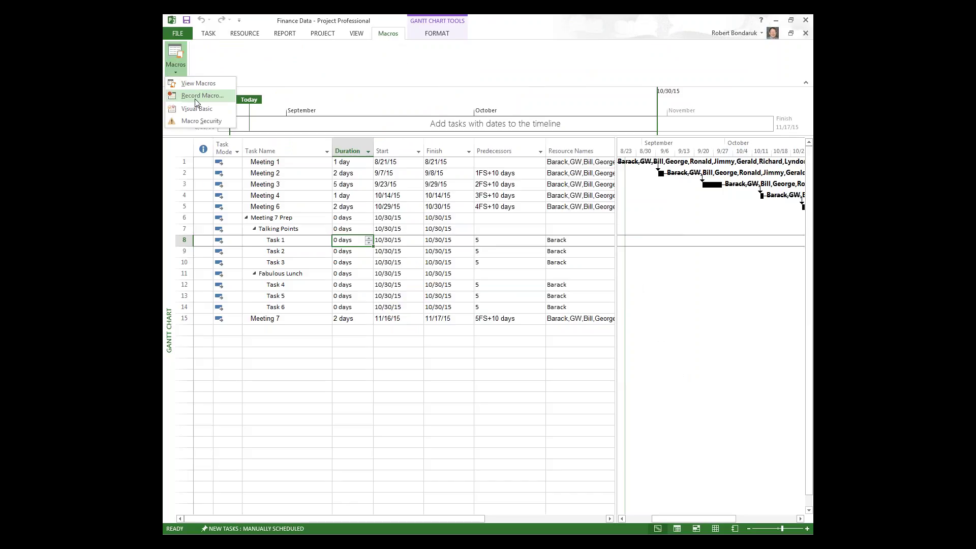
click(314, 68)
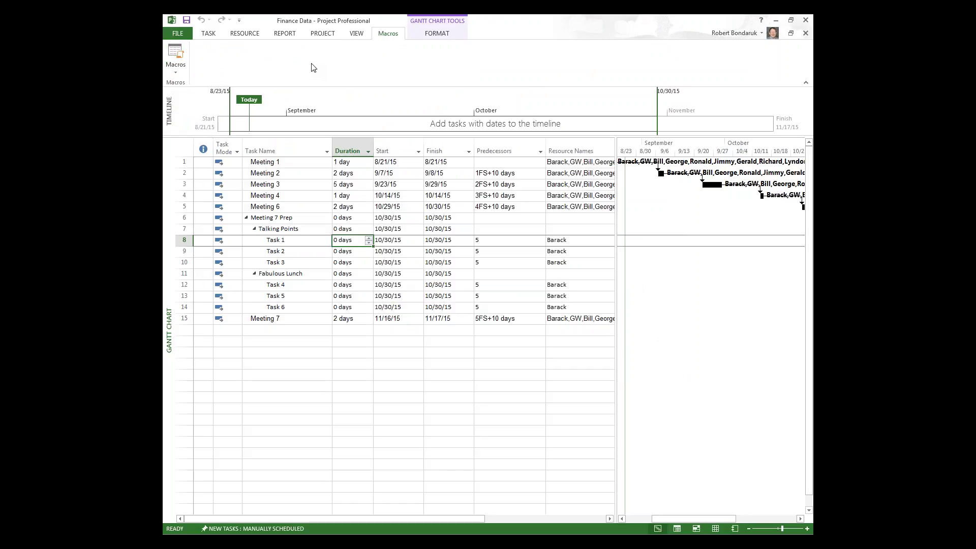
click(211, 34)
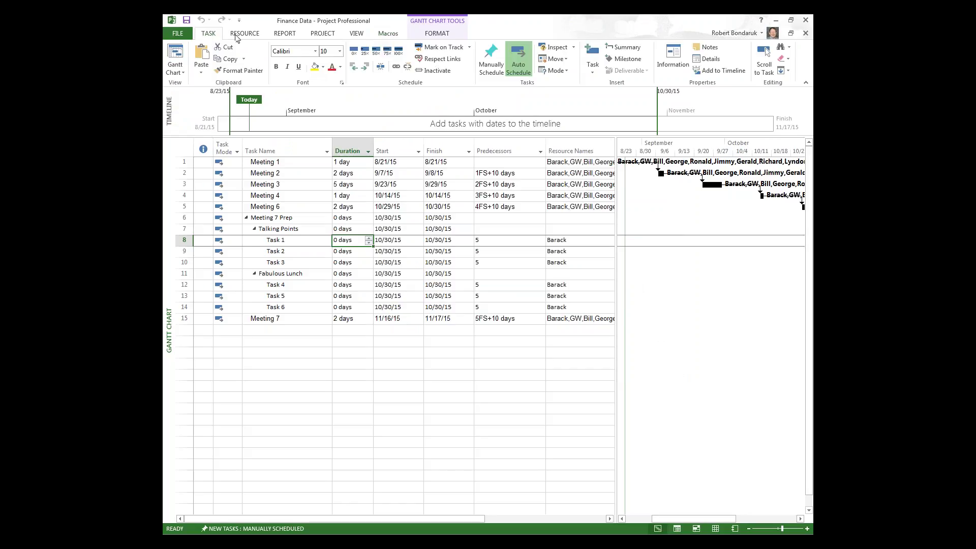
click(388, 35)
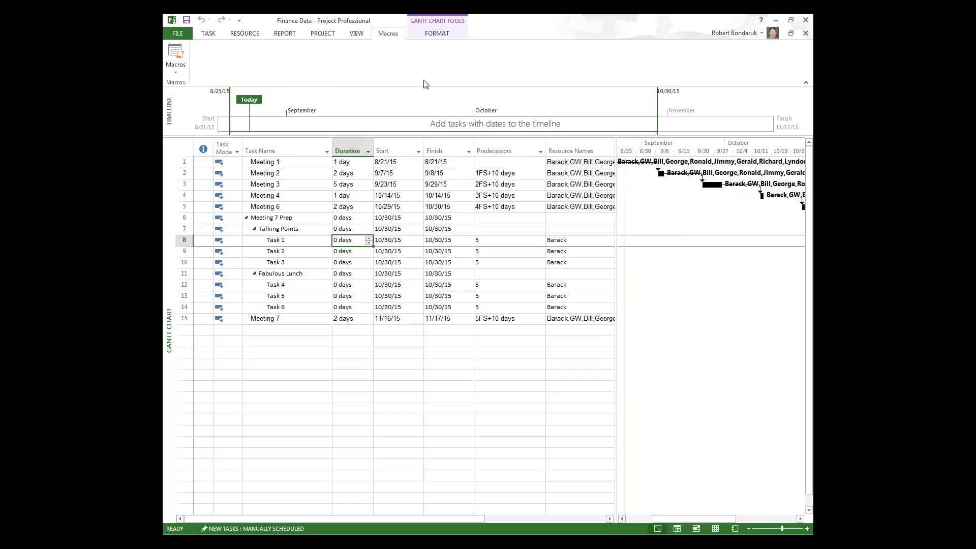
- Add the BigText macro to the Macros (Custom) group and apply
right_click(388, 37)
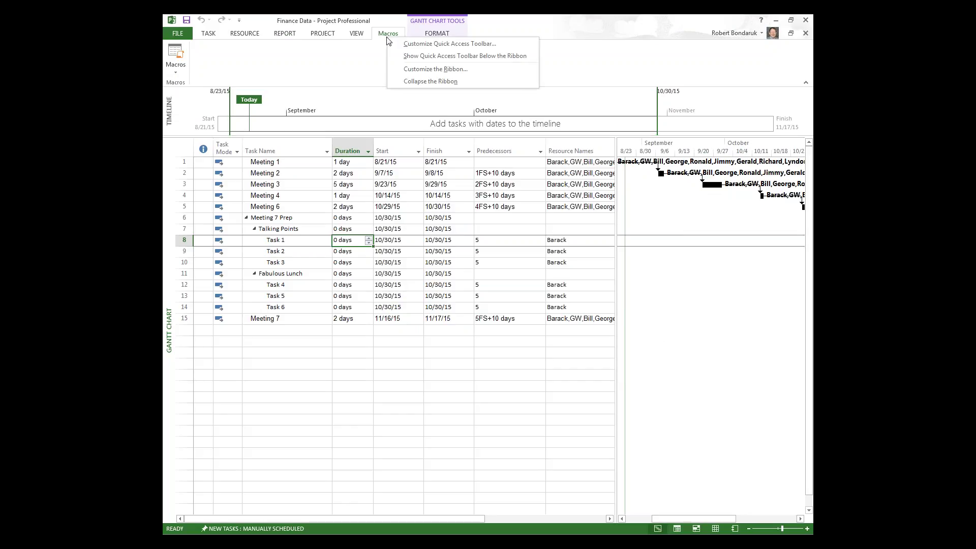
click(413, 69)
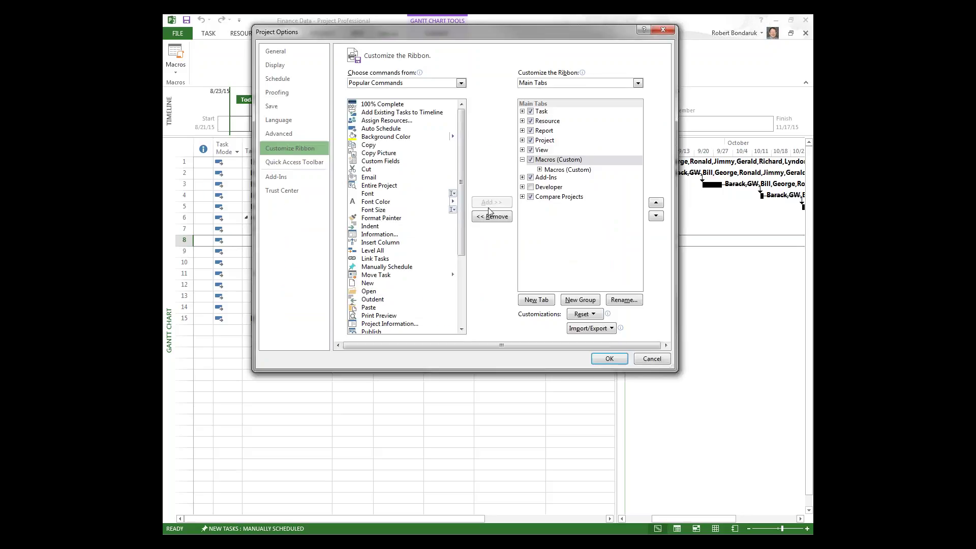
click(539, 170)
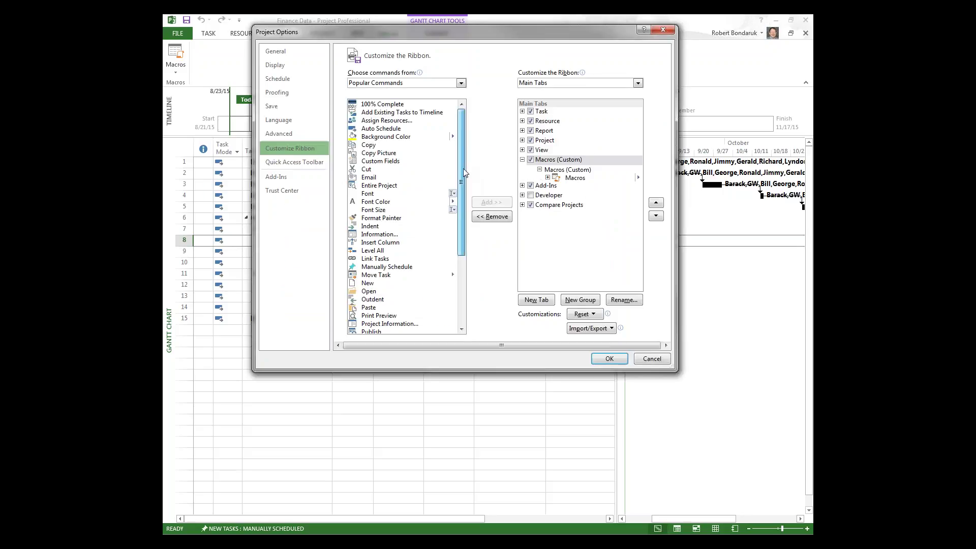
drag(462, 169, 459, 262)
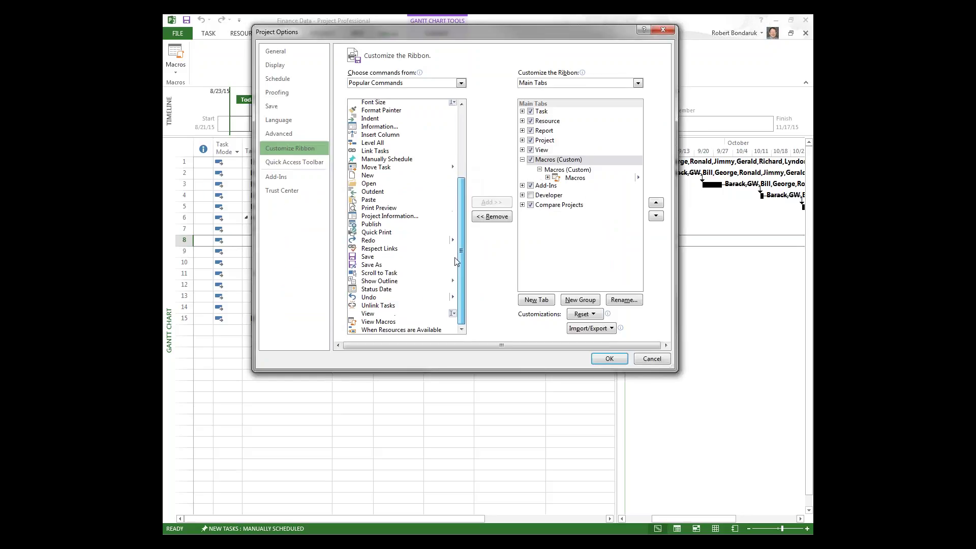
click(461, 83)
click(387, 116)
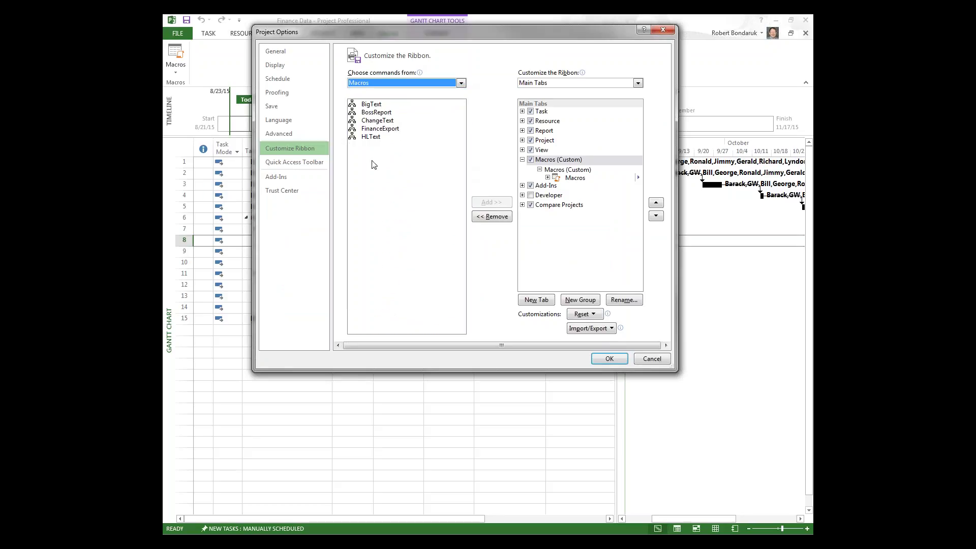
click(375, 104)
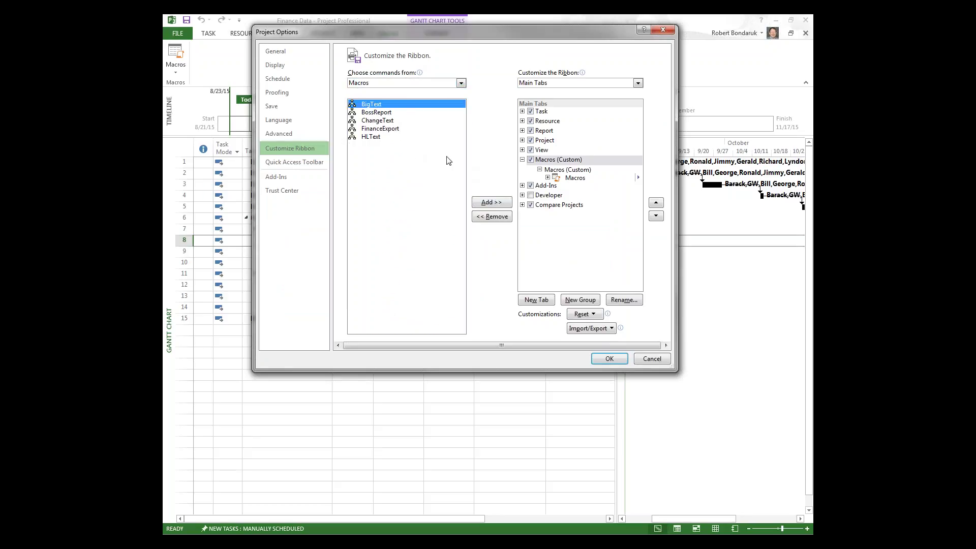
click(565, 170)
click(492, 202)
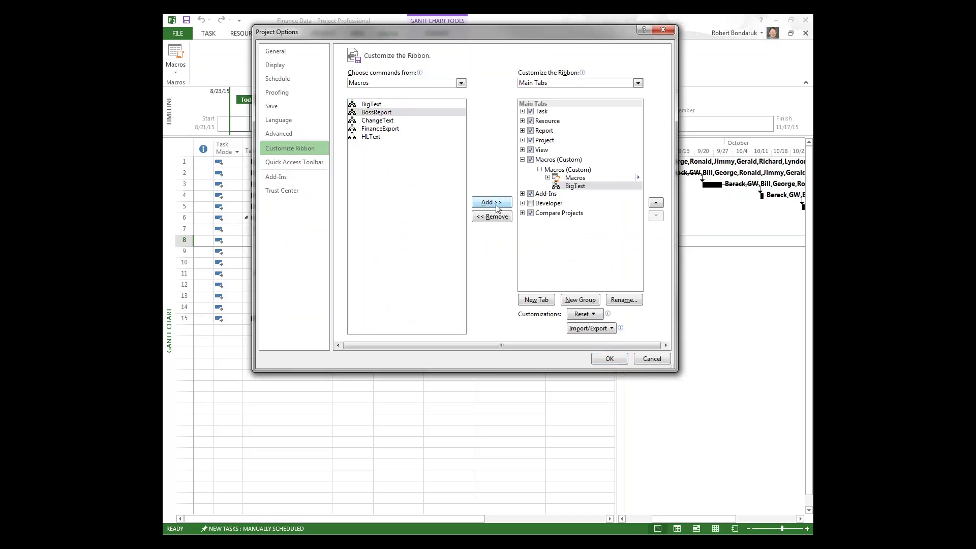
click(609, 359)
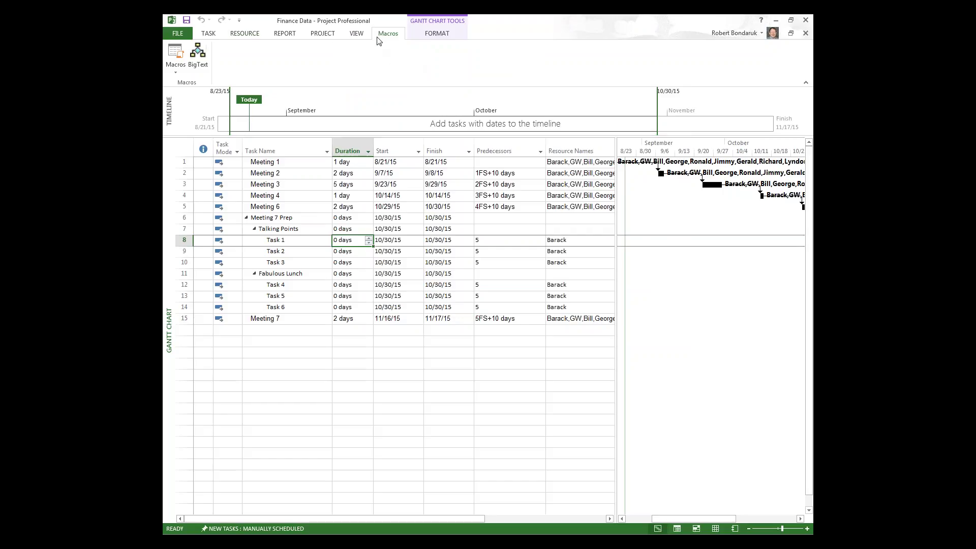
- Move BigText above the Macros command in the custom group and confirm
right_click(391, 34)
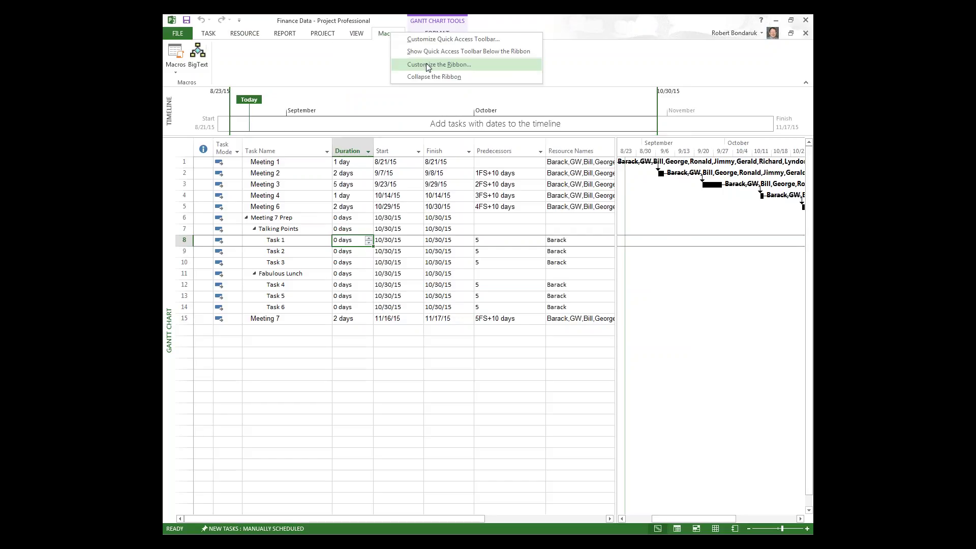
click(426, 65)
click(539, 169)
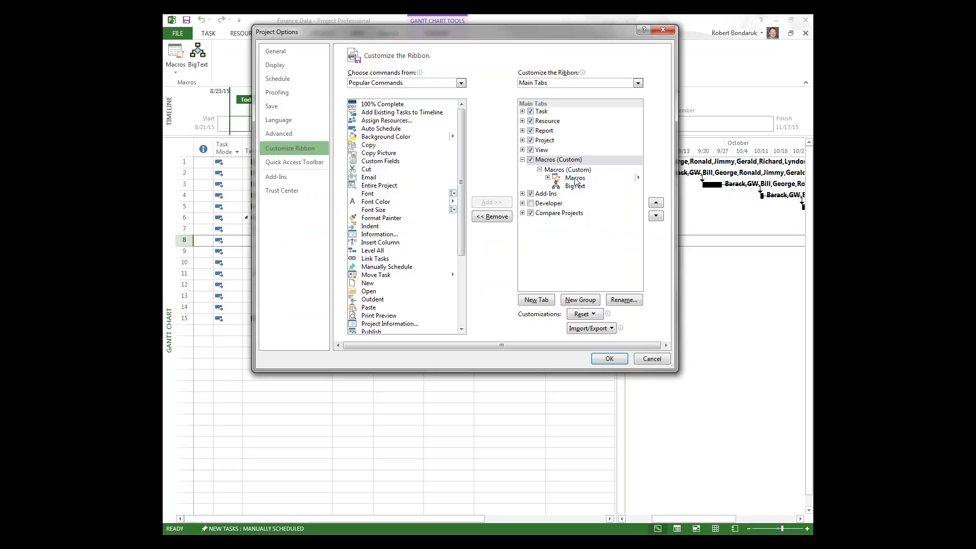
click(547, 178)
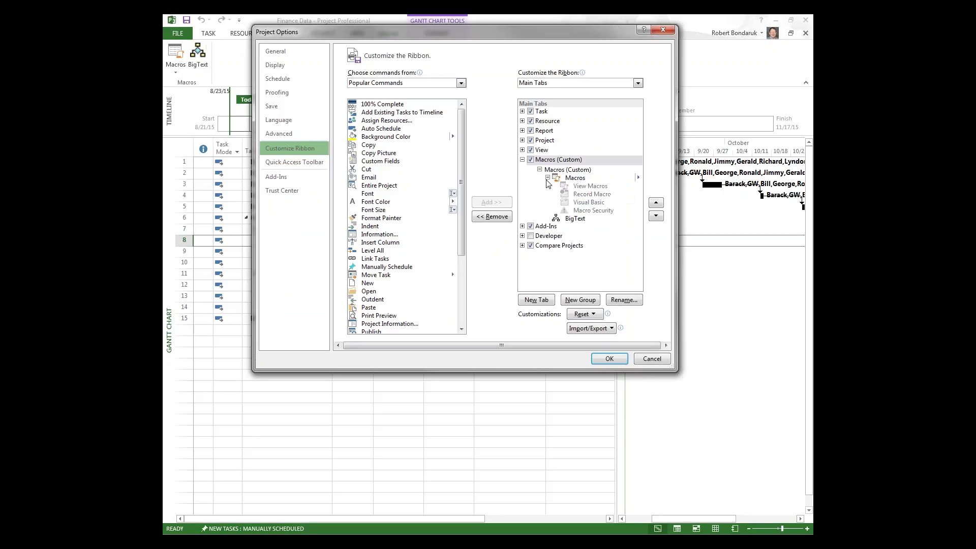
click(547, 178)
click(577, 186)
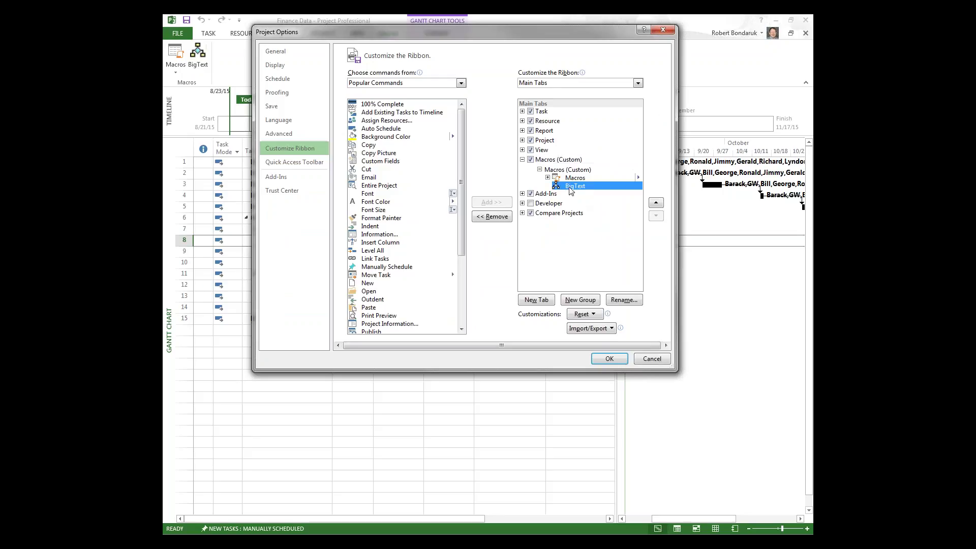
click(655, 202)
click(610, 358)
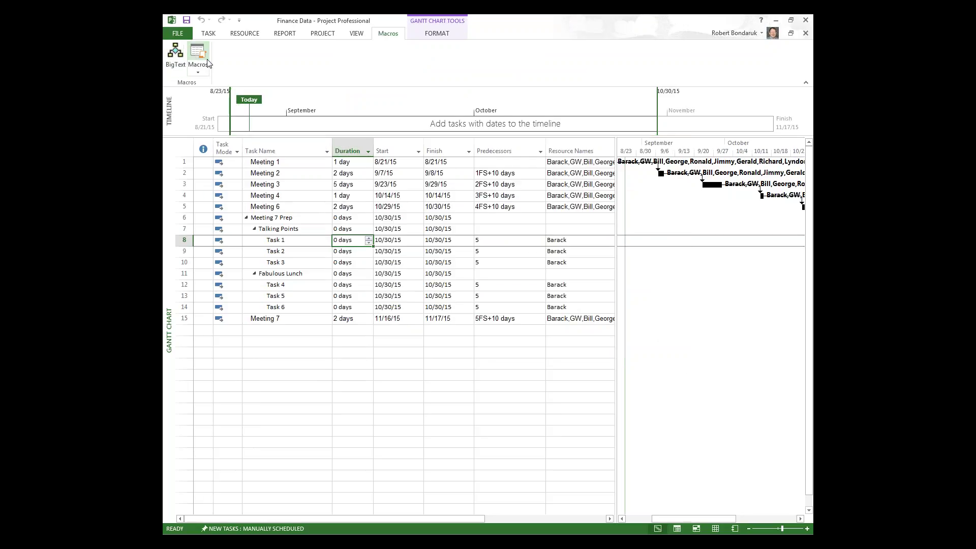
- Run the BigText macro from the Macros tab and select the entire task table
click(182, 60)
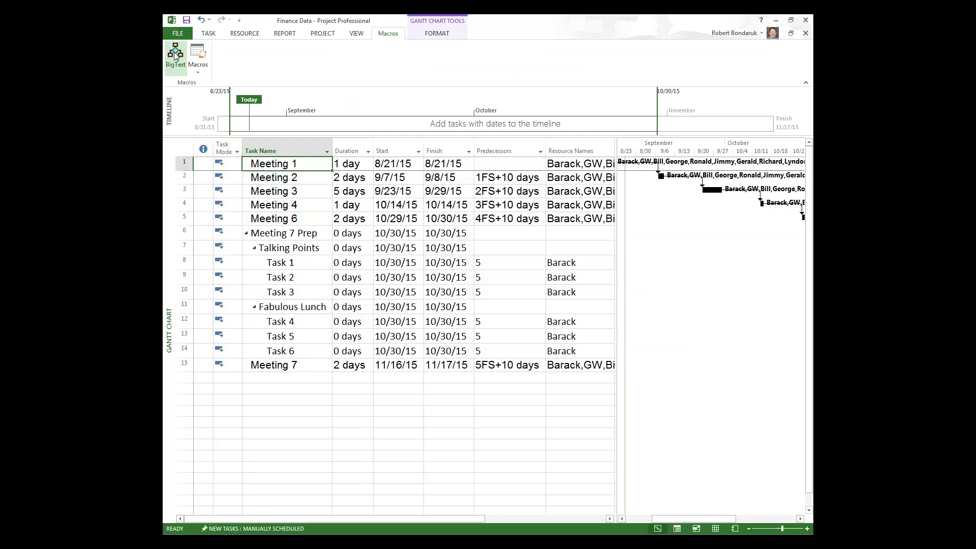
click(184, 148)
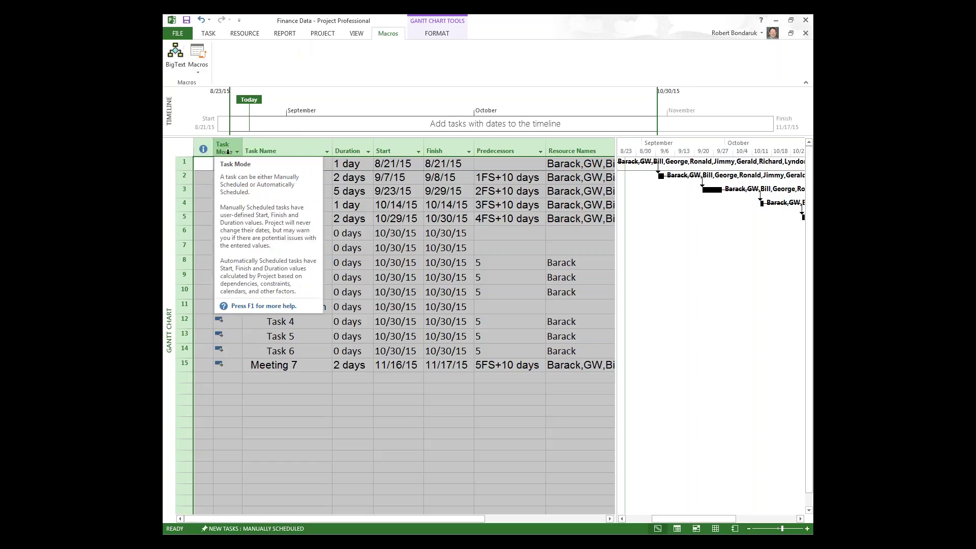
- Add the BossReport macro to the custom Macros group in Customize the Ribbon
right_click(412, 40)
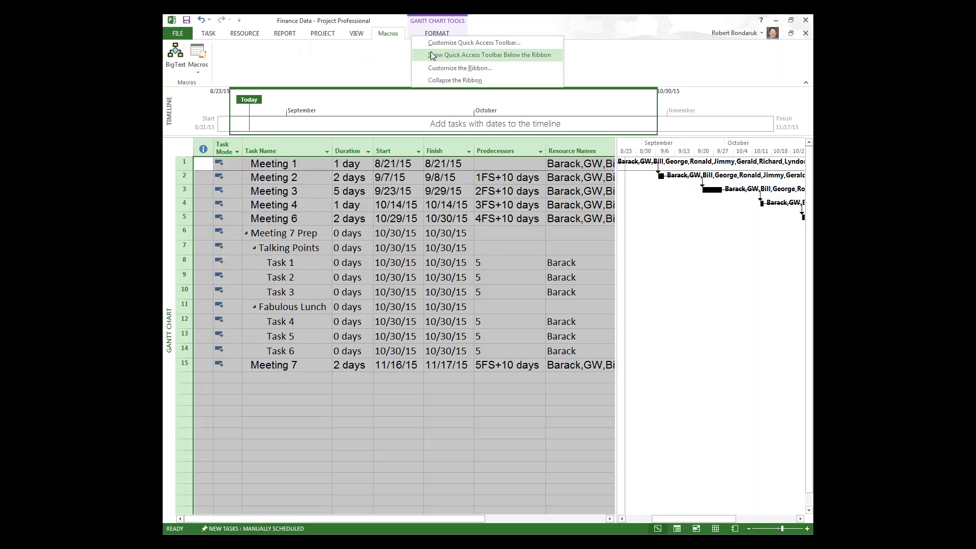
click(436, 67)
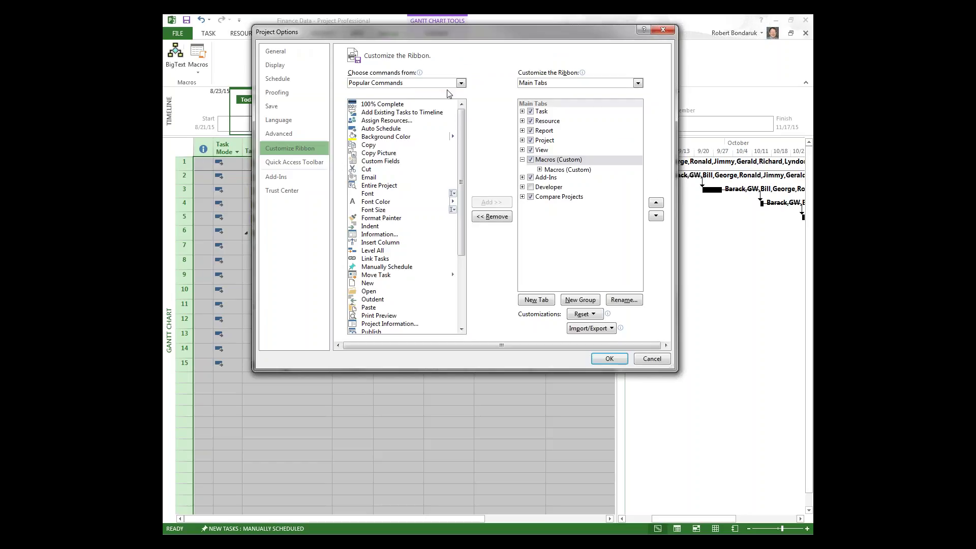
click(455, 83)
click(404, 128)
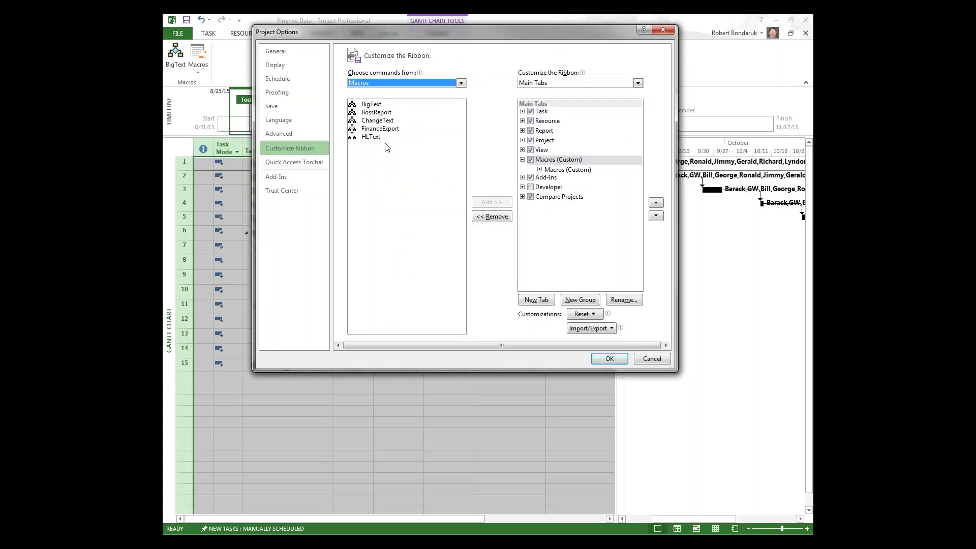
click(391, 113)
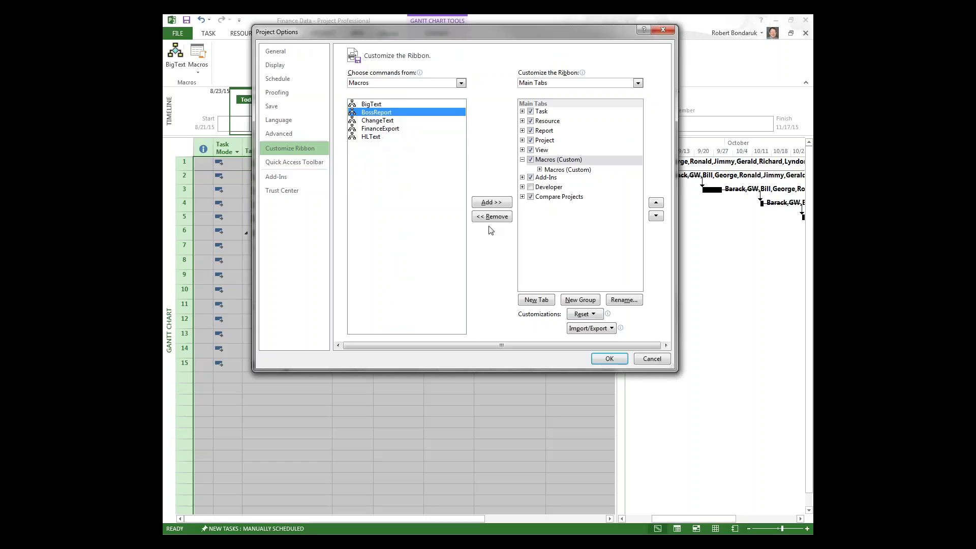
click(498, 203)
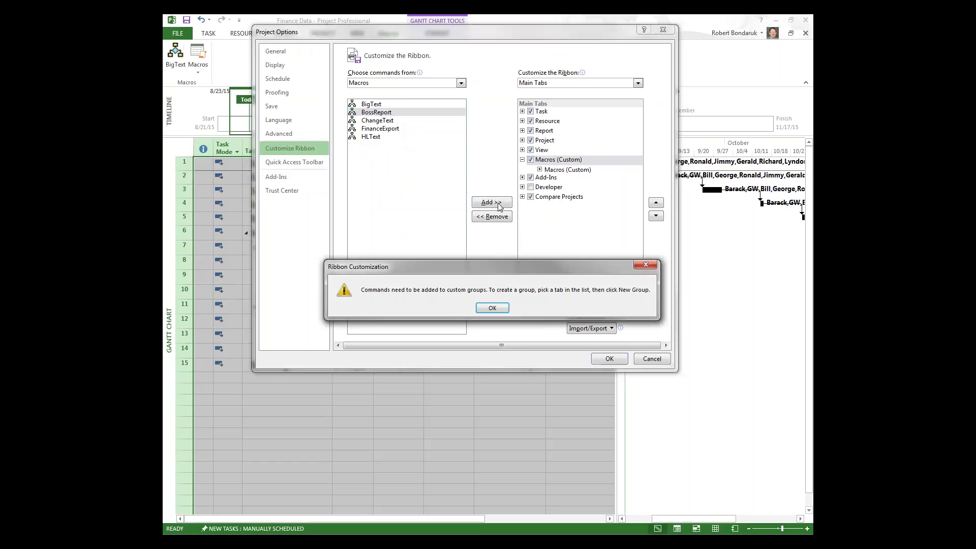
click(492, 308)
click(552, 170)
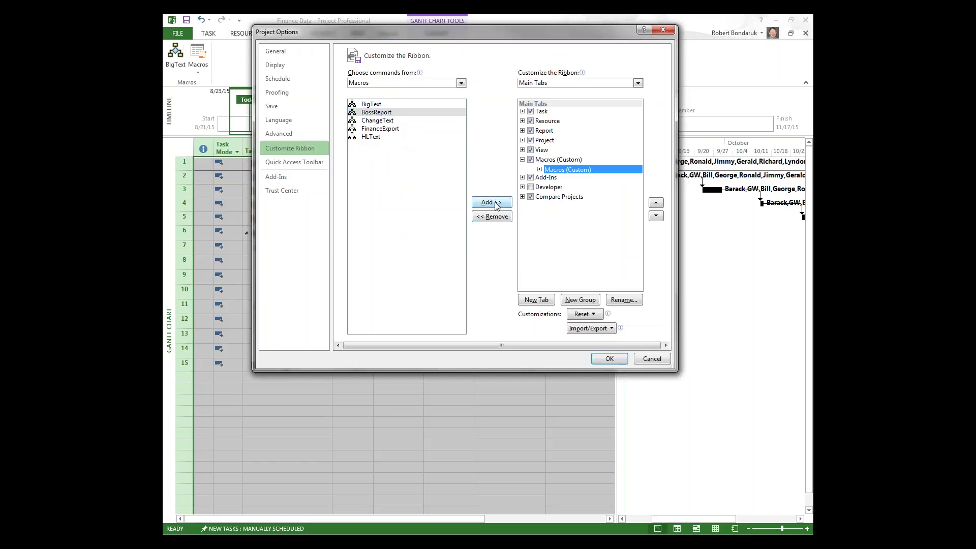
click(491, 202)
- Move the Macros command above BigText, apply, and check the Macros list
click(574, 187)
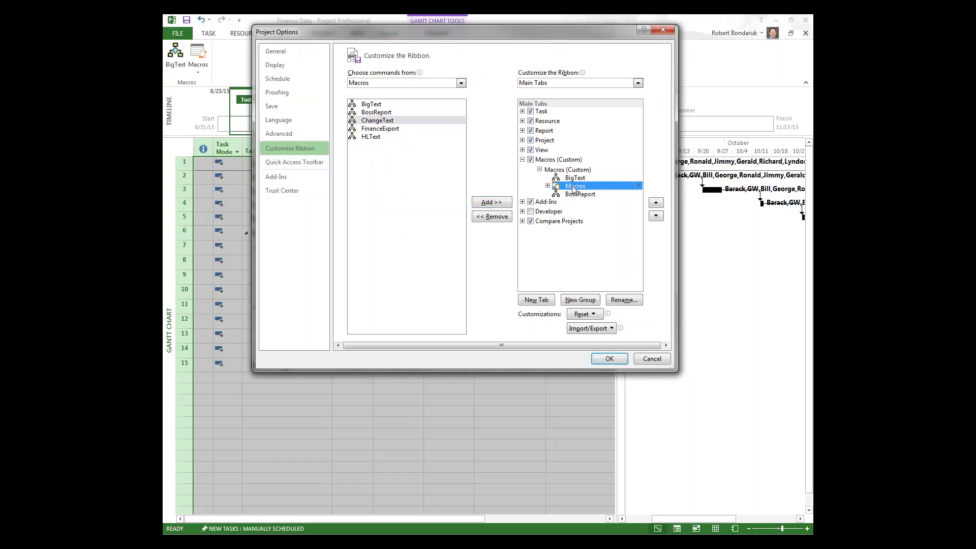
drag(584, 178, 583, 175)
click(609, 358)
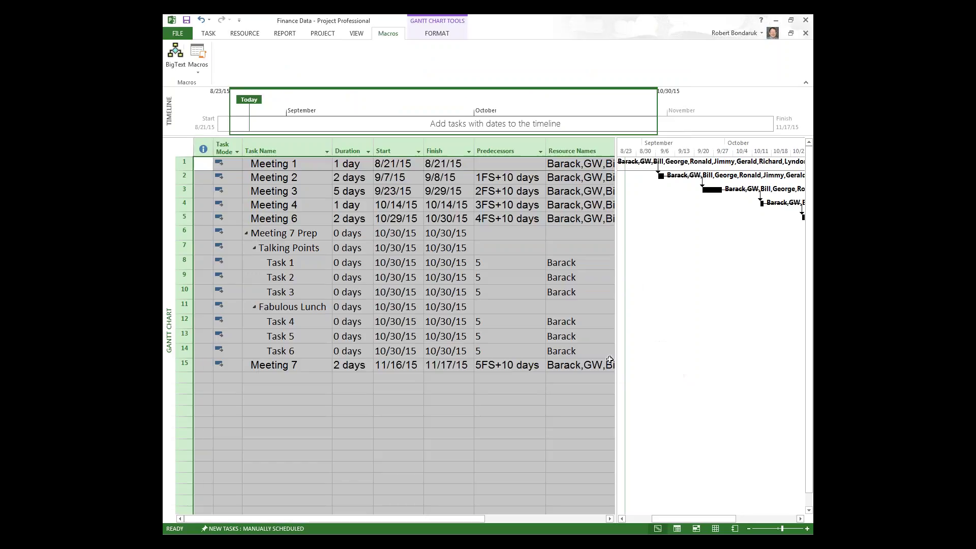
click(176, 60)
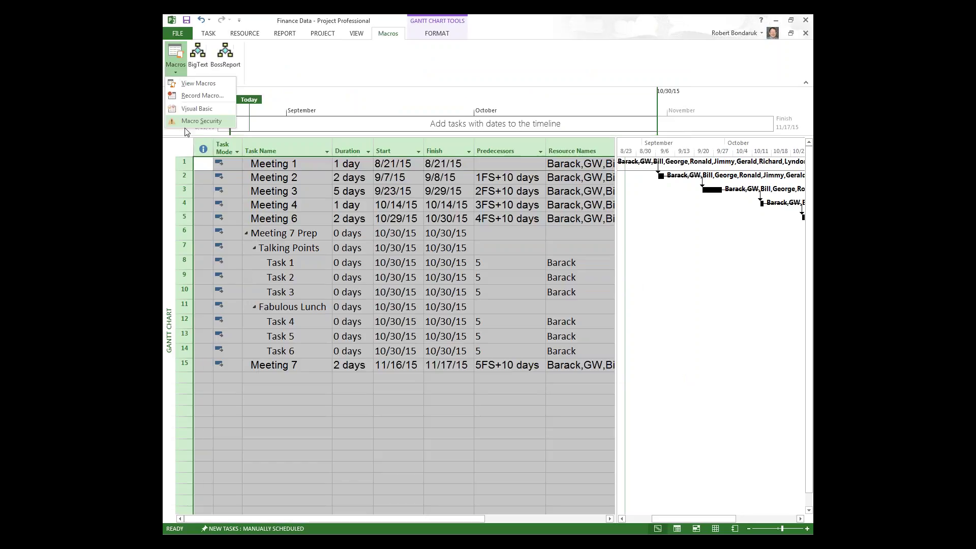
click(210, 64)
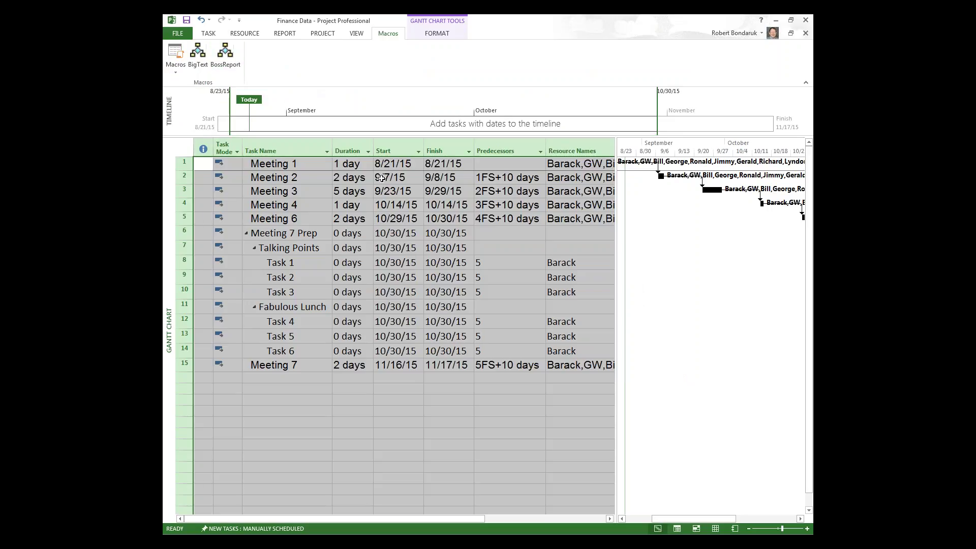
- Run BossReport, leave its print preview, and clear the table selection
click(226, 58)
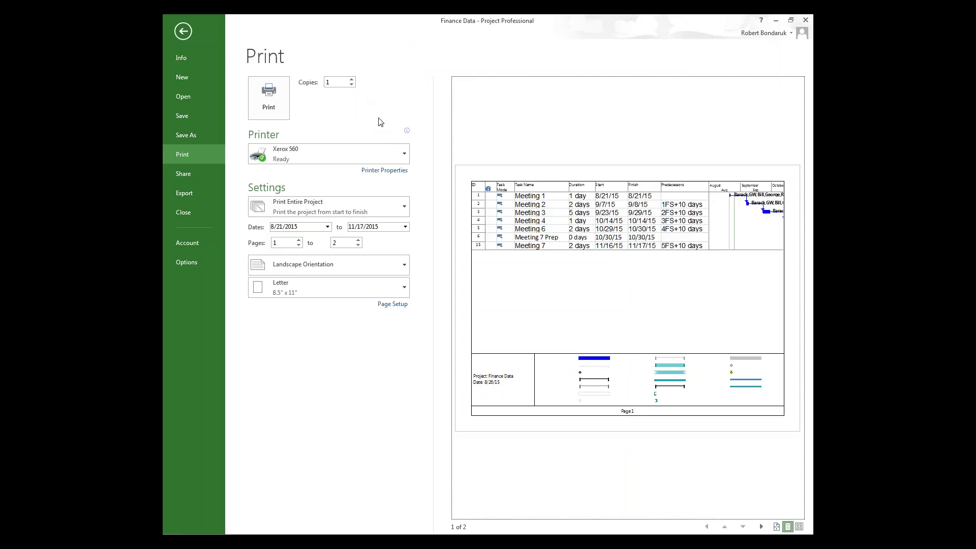
click(184, 31)
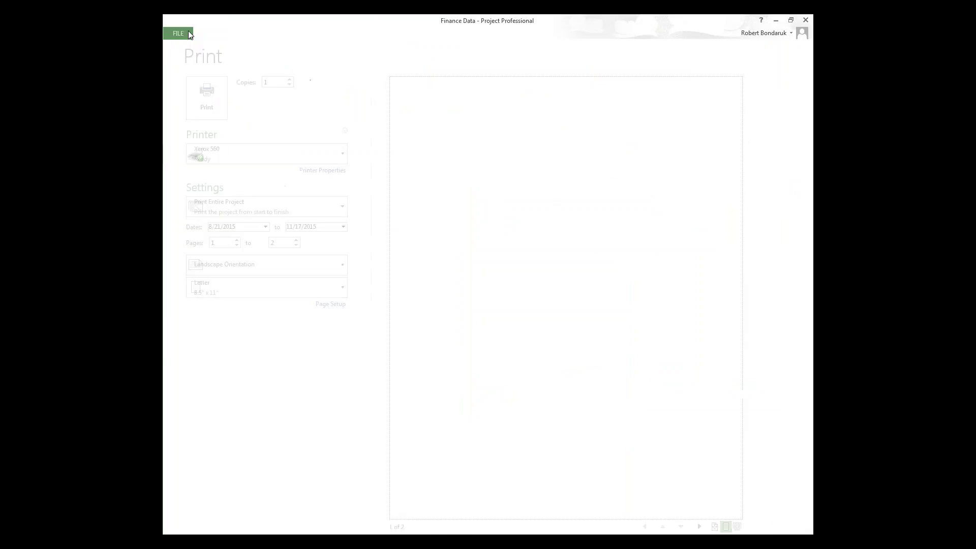
click(402, 205)
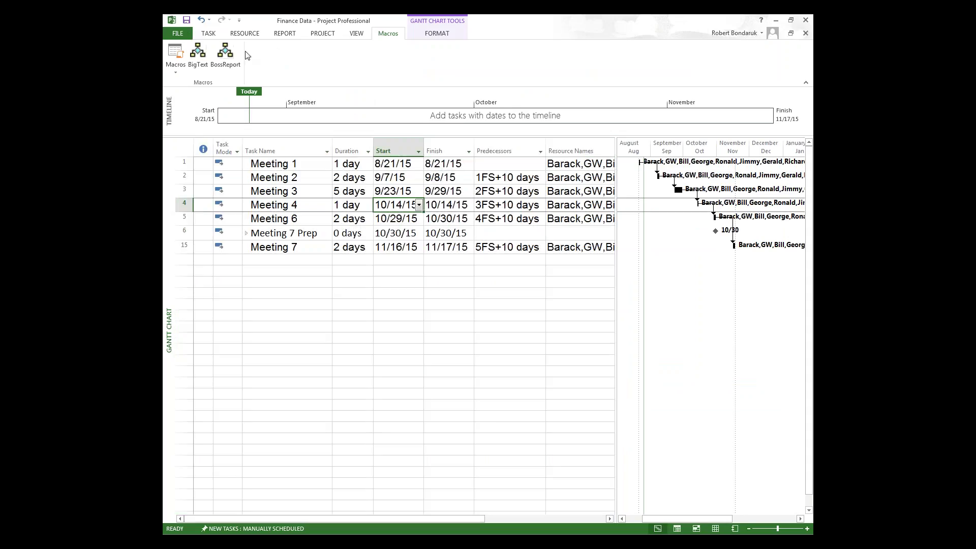
- Open View Macros and select BossReport to read its description
click(175, 70)
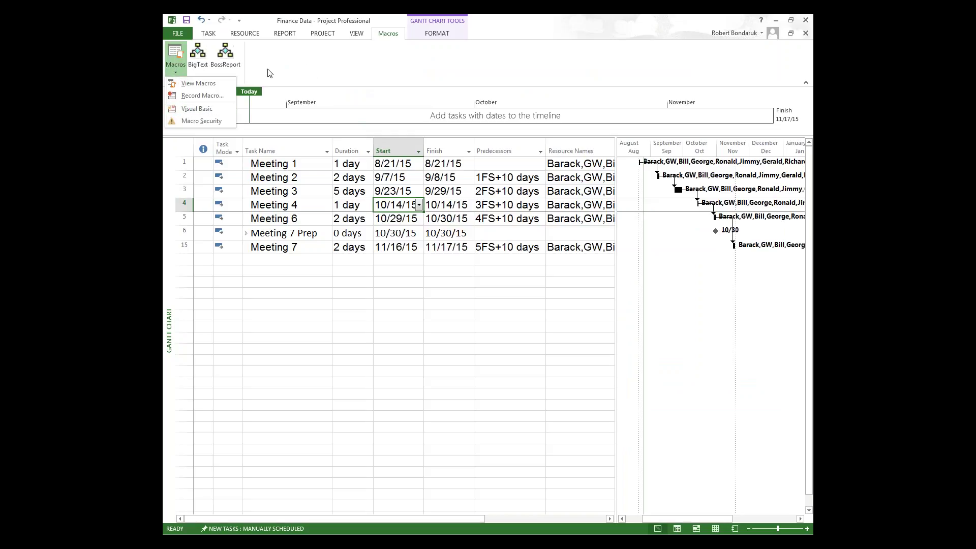
click(198, 83)
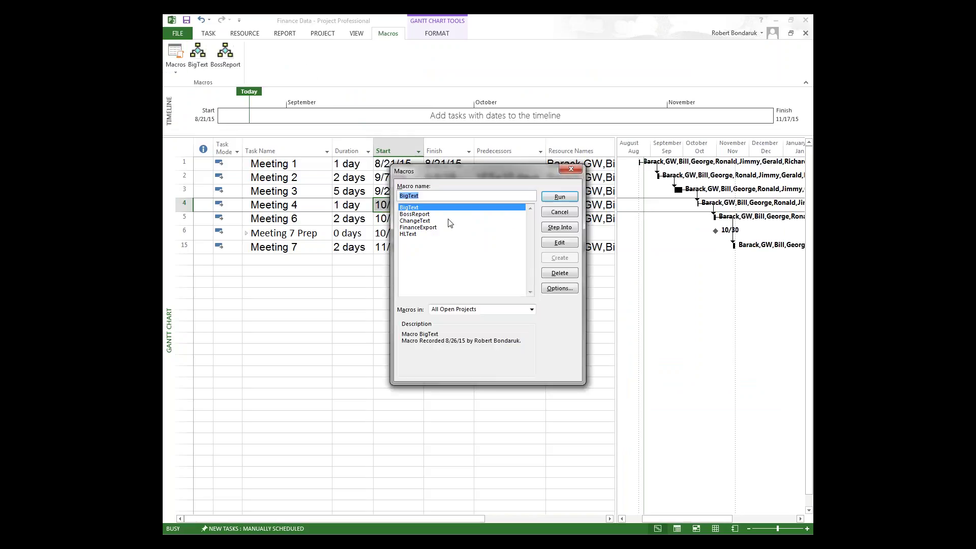
click(430, 214)
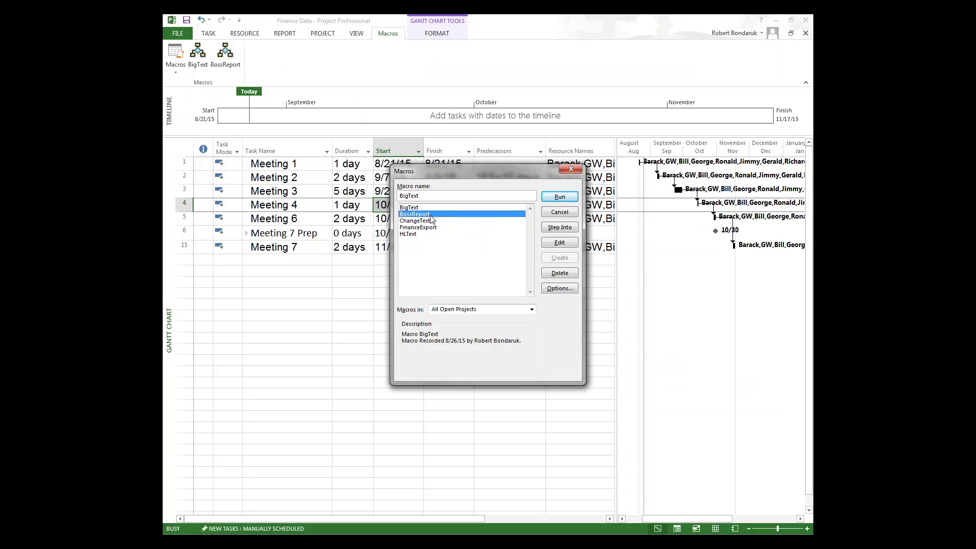
- Open BossReport in the VBA editor, inspect its OutlineShowTasks line, then close the editor
click(568, 246)
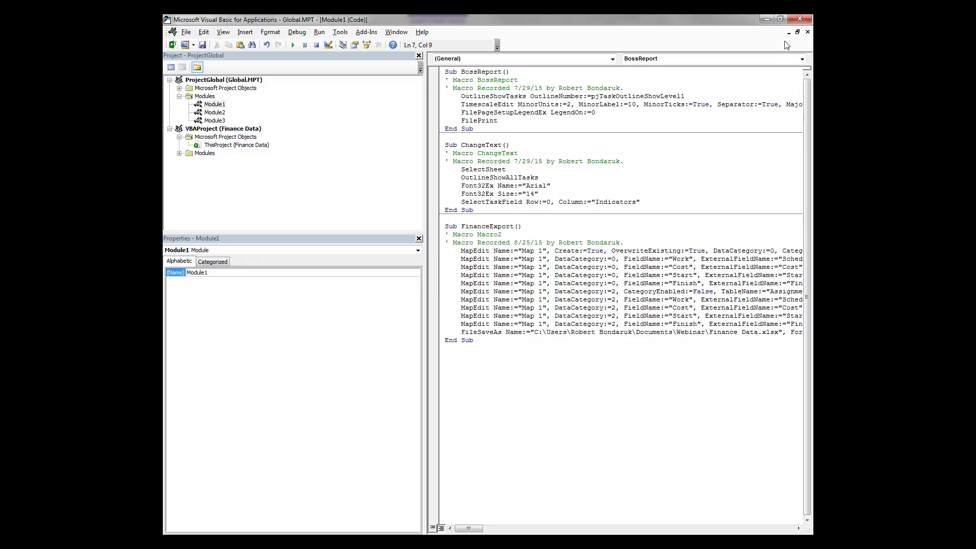
double_click(502, 96)
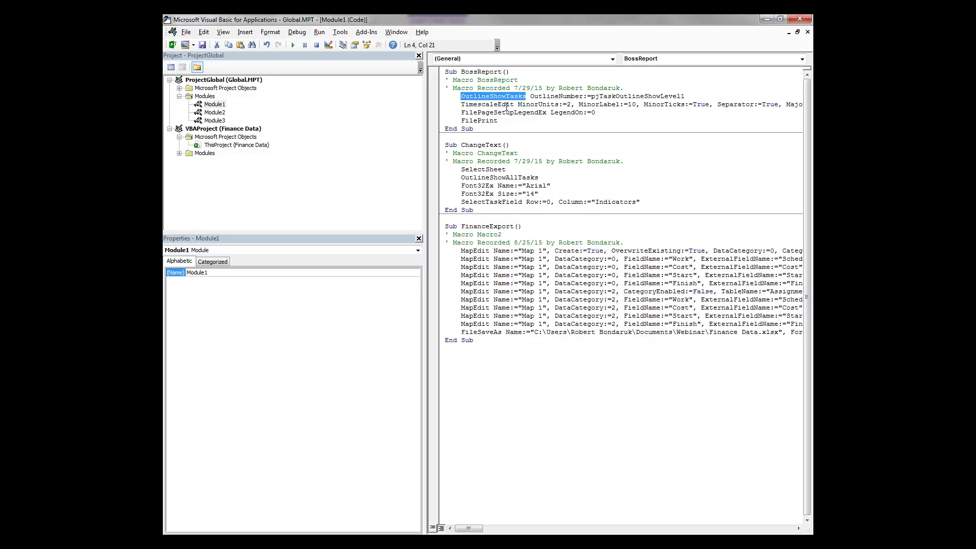
click(799, 19)
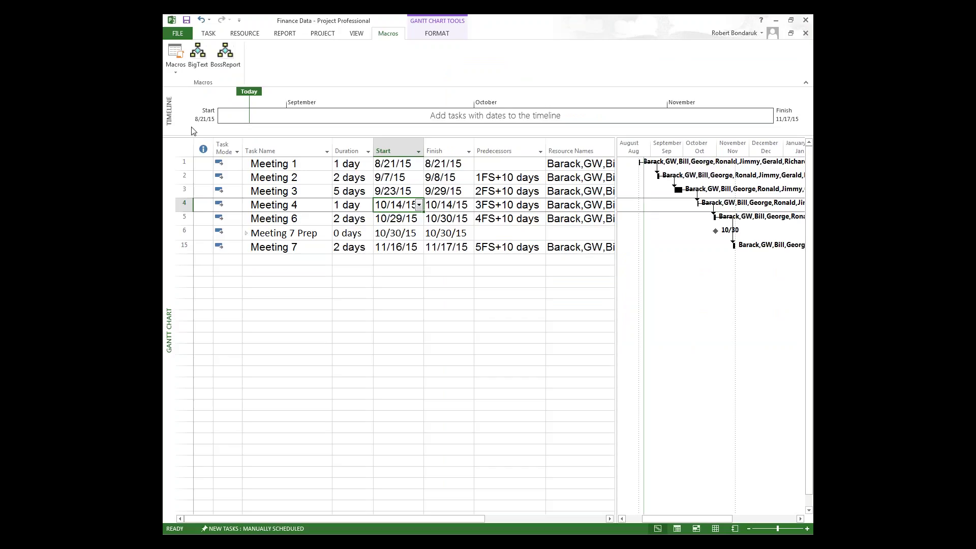
- Set the whole task table to 10 pt and widen the Gantt pane over Resource Names
click(184, 148)
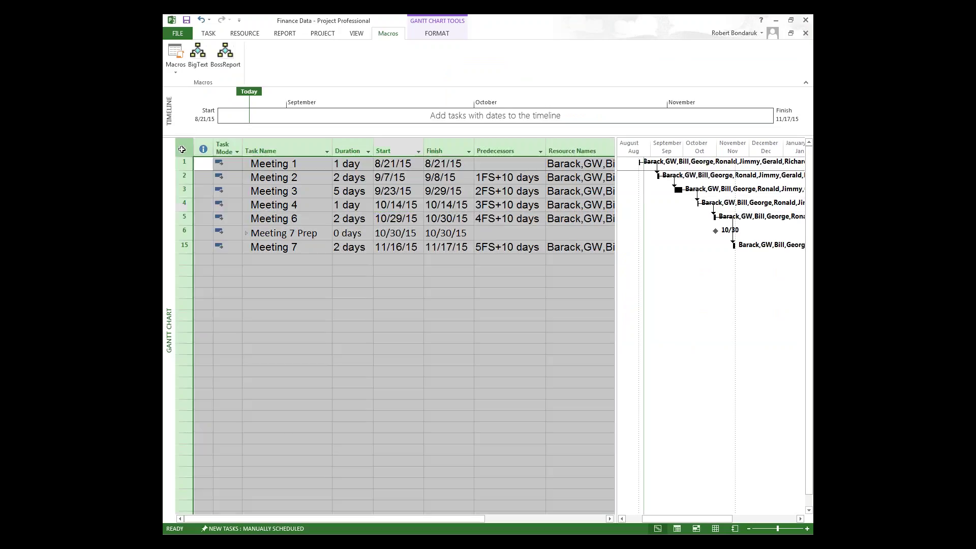
click(208, 34)
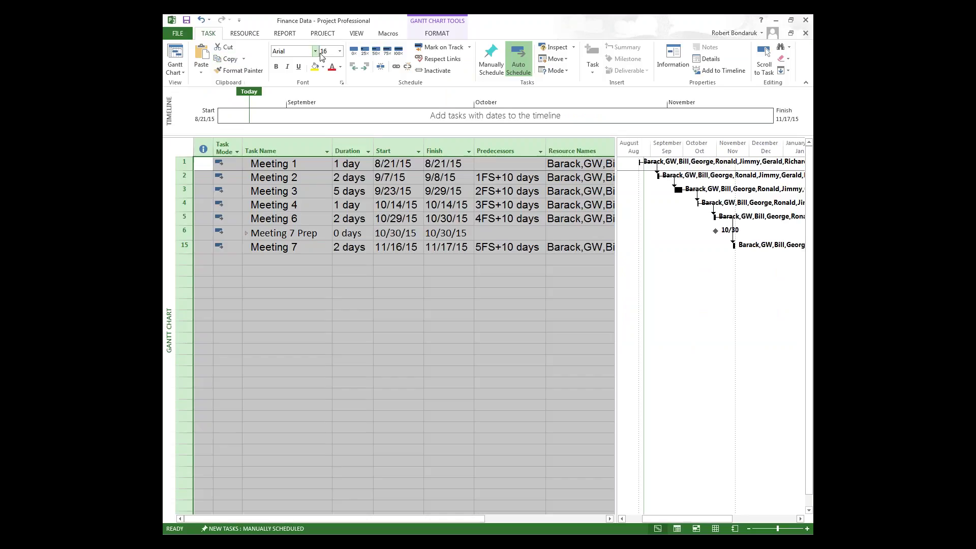
click(339, 52)
click(328, 109)
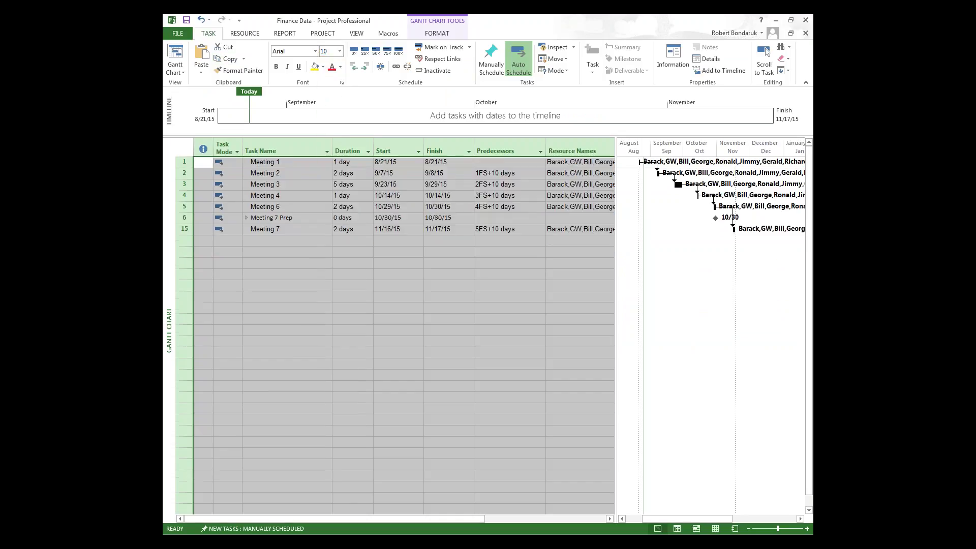
click(350, 196)
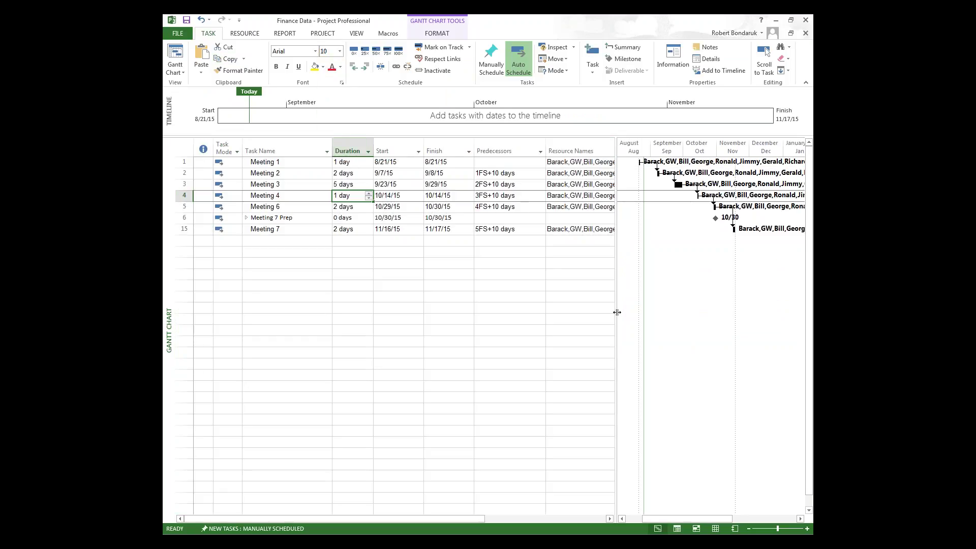
drag(616, 312, 518, 313)
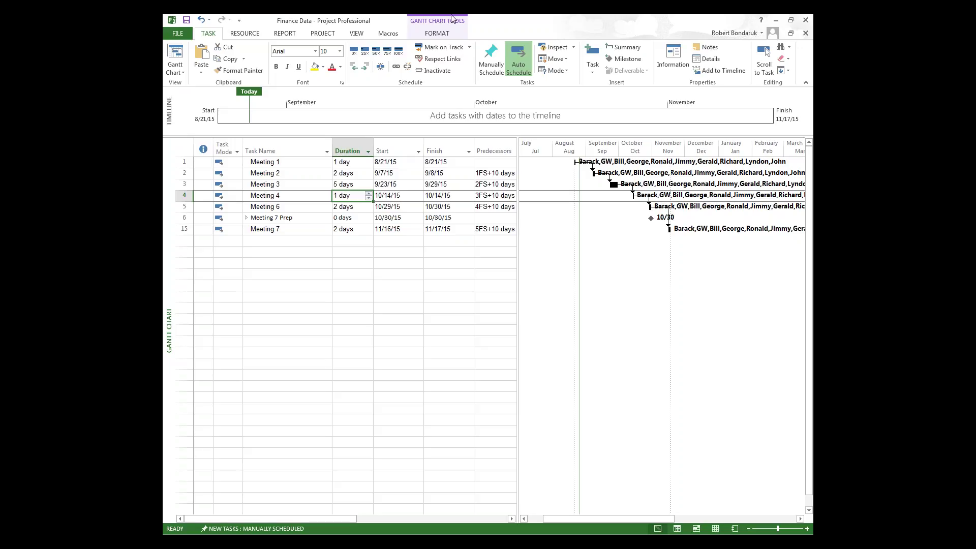
- Narrow the Task Name column and expand Meeting 7 Prep to show its subtasks
drag(331, 146, 302, 147)
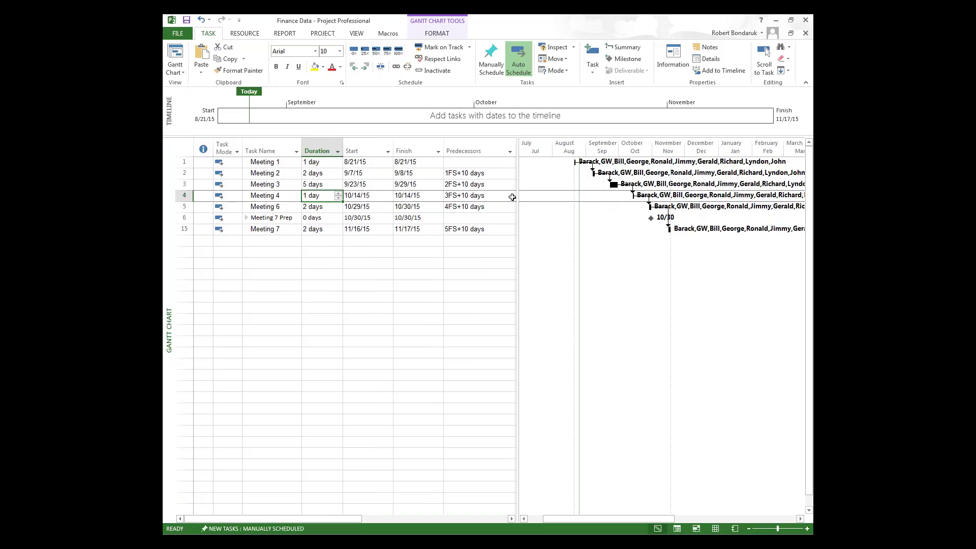
drag(515, 202, 511, 201)
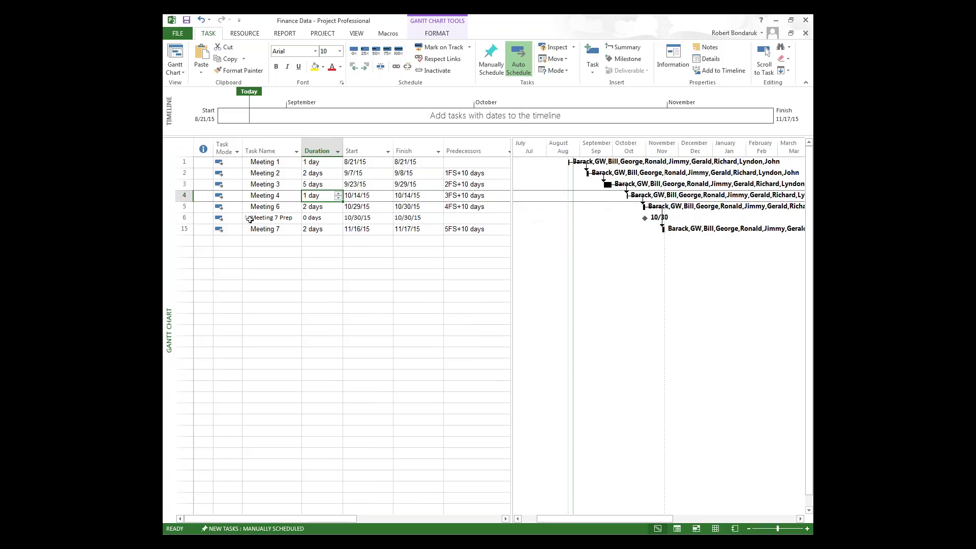
click(247, 218)
- Set rows 7–14, Talking Points to Task 6, to 10-pt text and widen the Gantt chart pane
drag(185, 232, 185, 333)
click(339, 51)
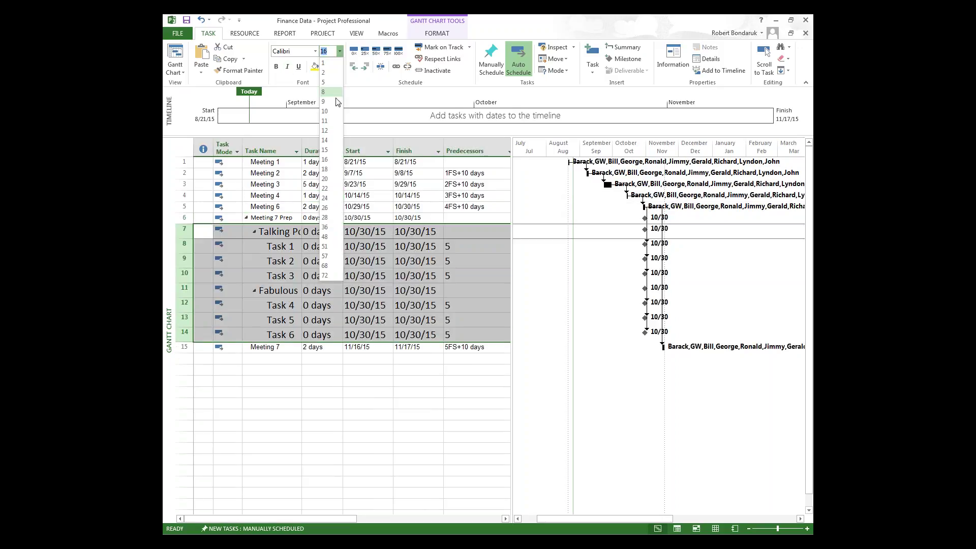
click(326, 92)
click(320, 262)
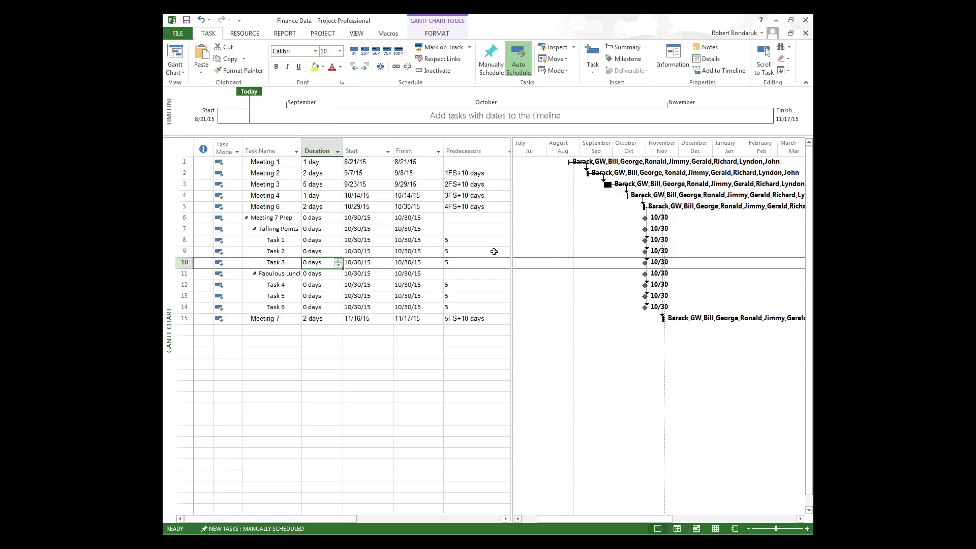
drag(516, 259, 497, 257)
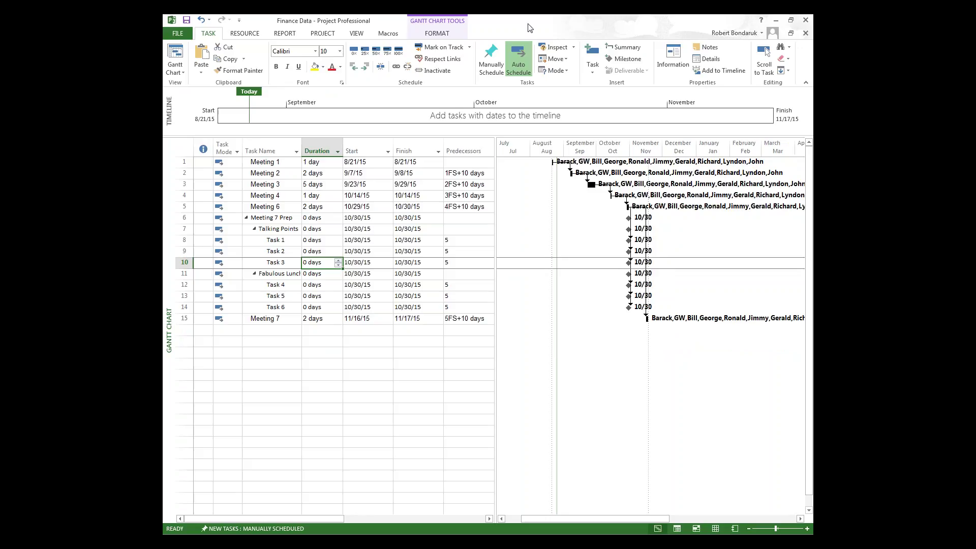
- Start recording macro BossReport2 in the Global File with the description 'This is the weekly report'
click(387, 33)
click(181, 71)
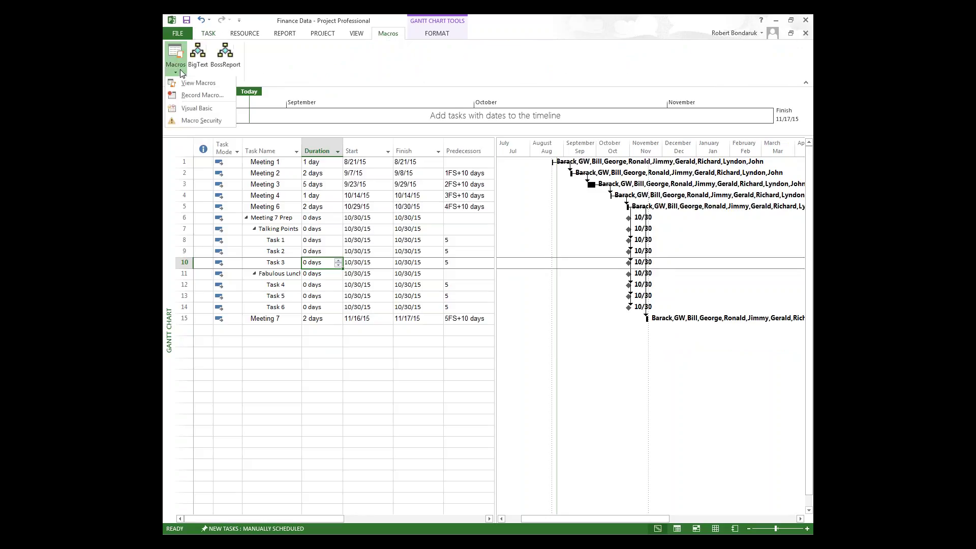
click(204, 97)
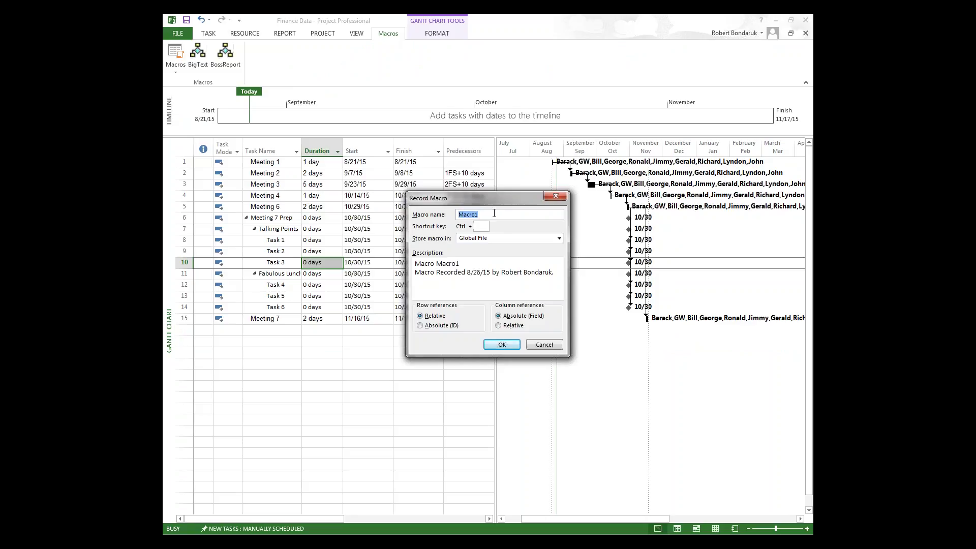
text(BossReport2)
key(Return)
text(This is the weekly report)
click(500, 345)
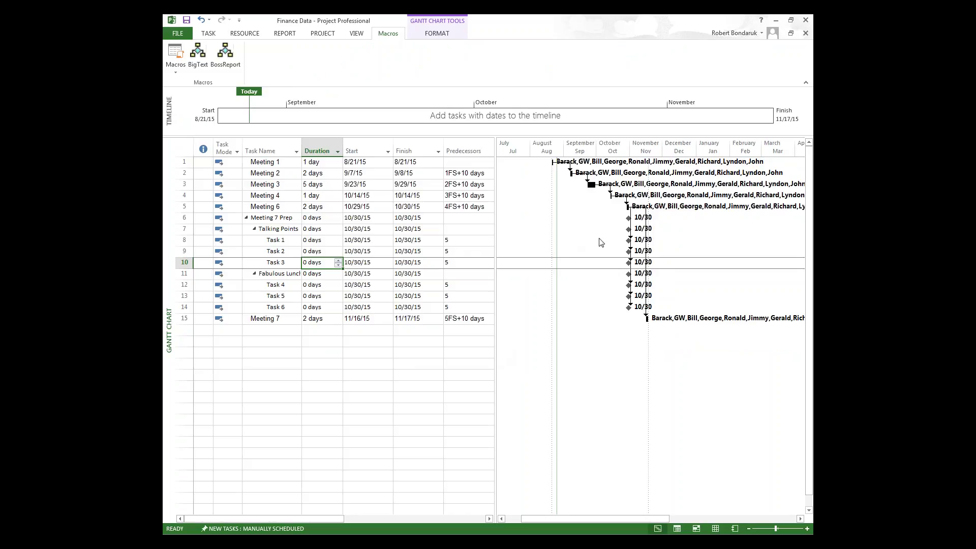
- Set the Gantt timescale's middle tier to Years and its bottom tier to Quarters
right_click(652, 149)
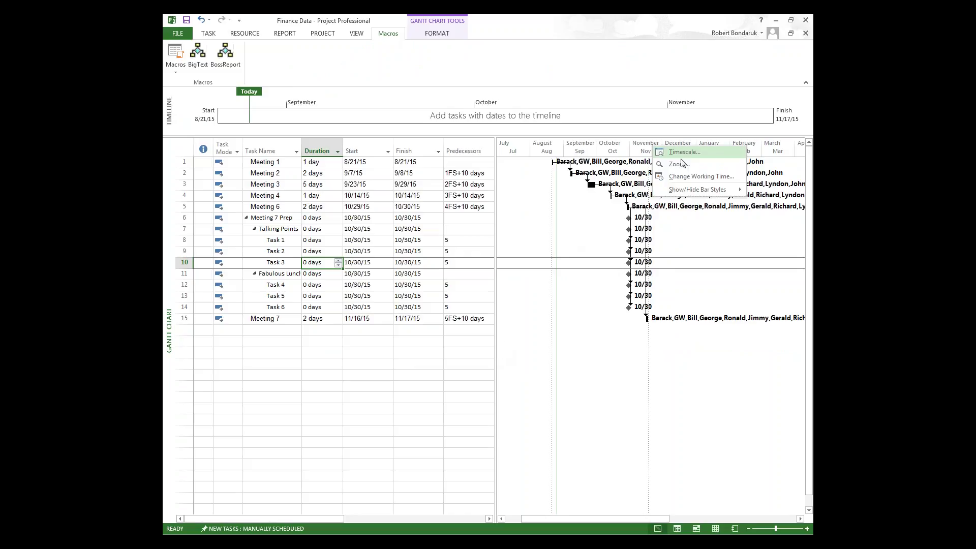
click(687, 158)
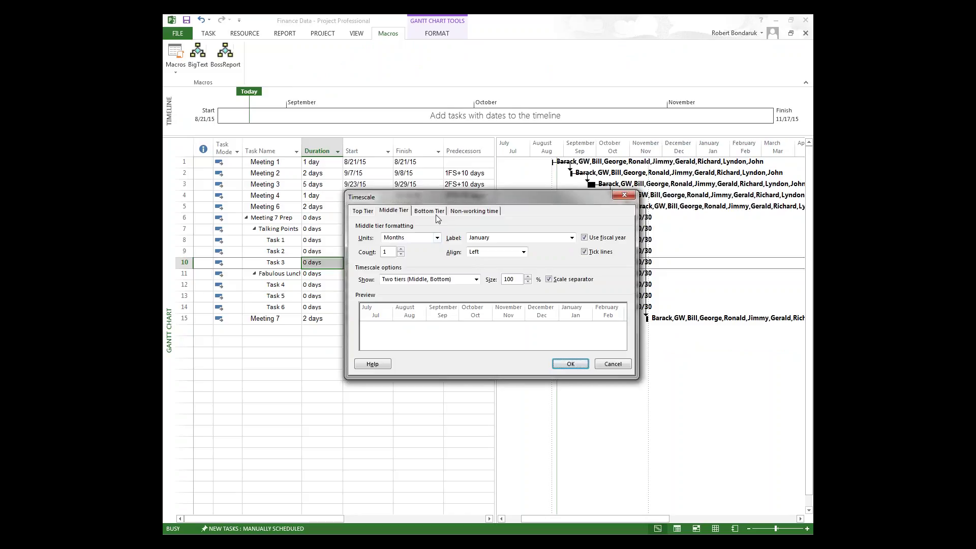
click(437, 237)
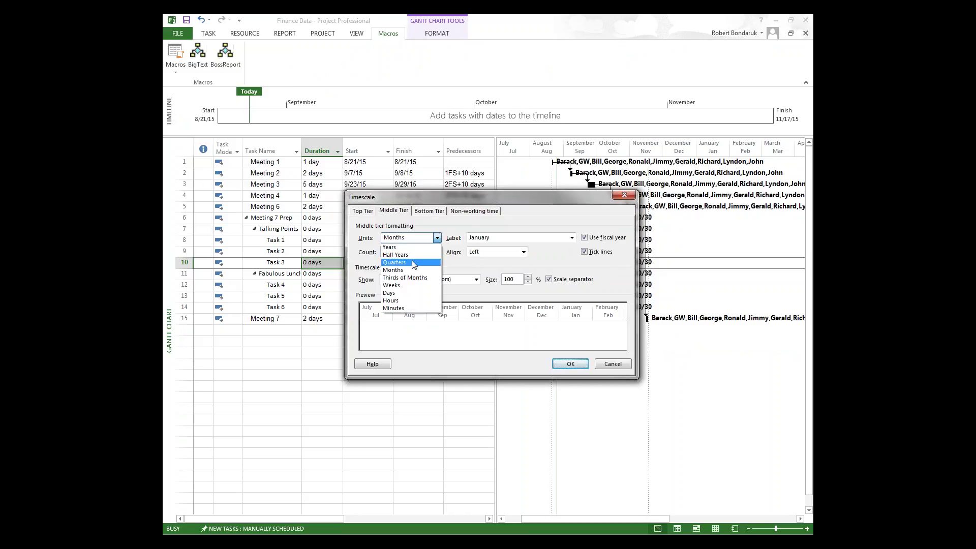
click(412, 248)
click(432, 210)
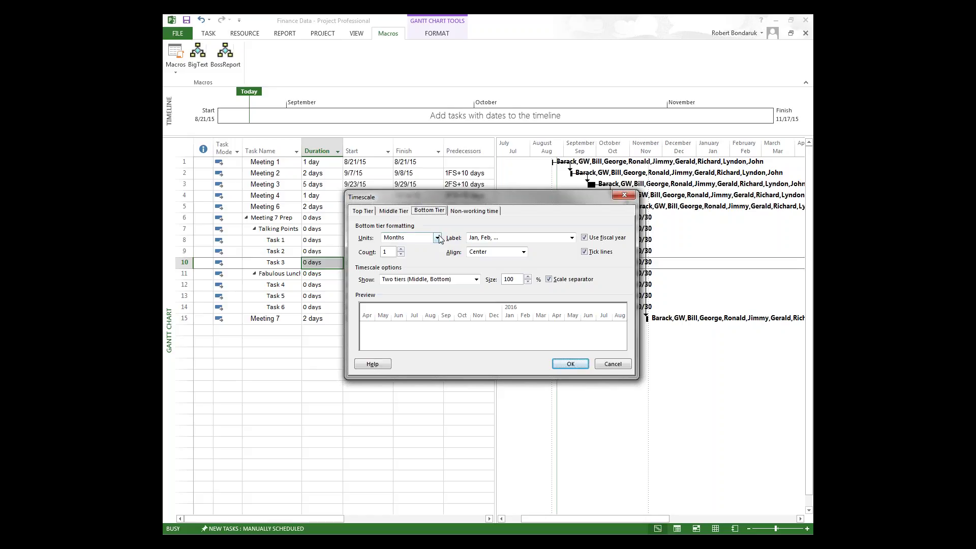
click(437, 238)
click(412, 262)
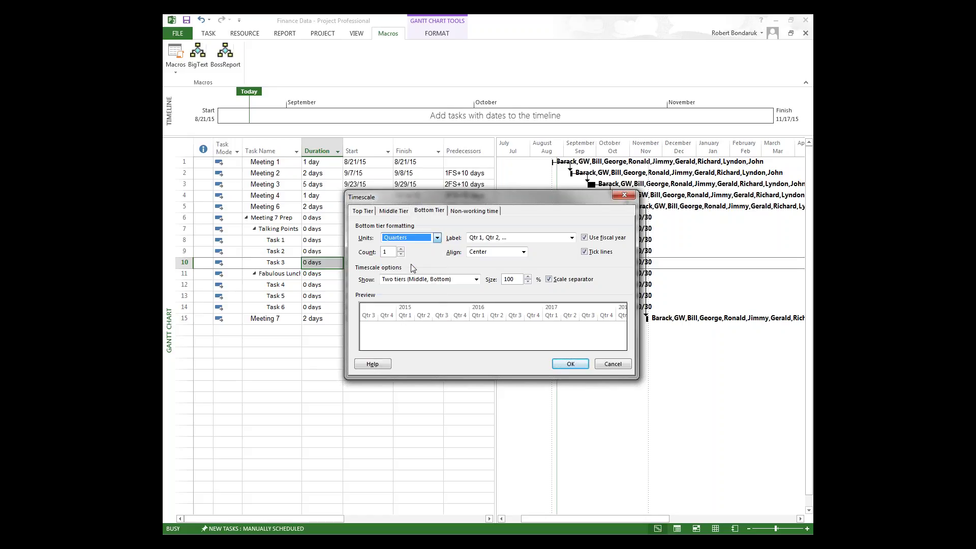
click(572, 364)
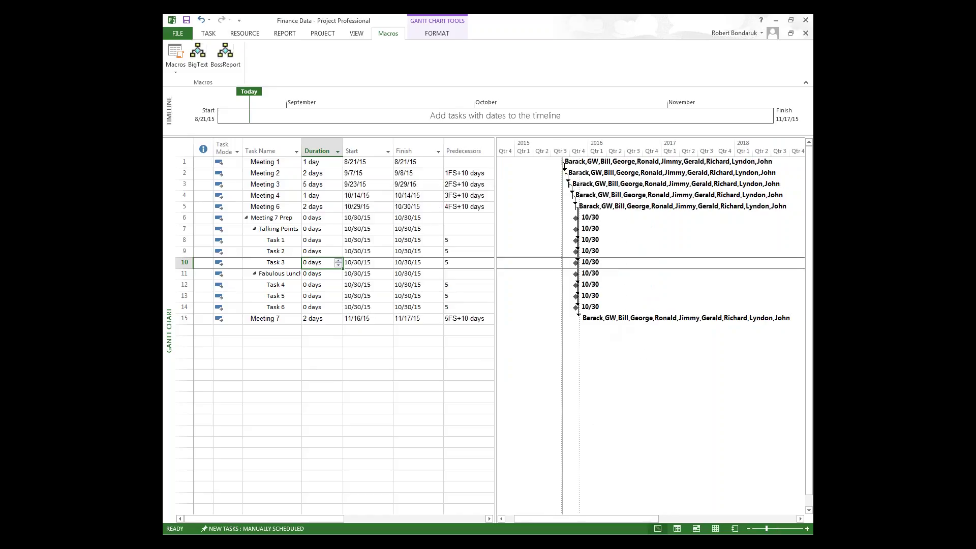
click(501, 519)
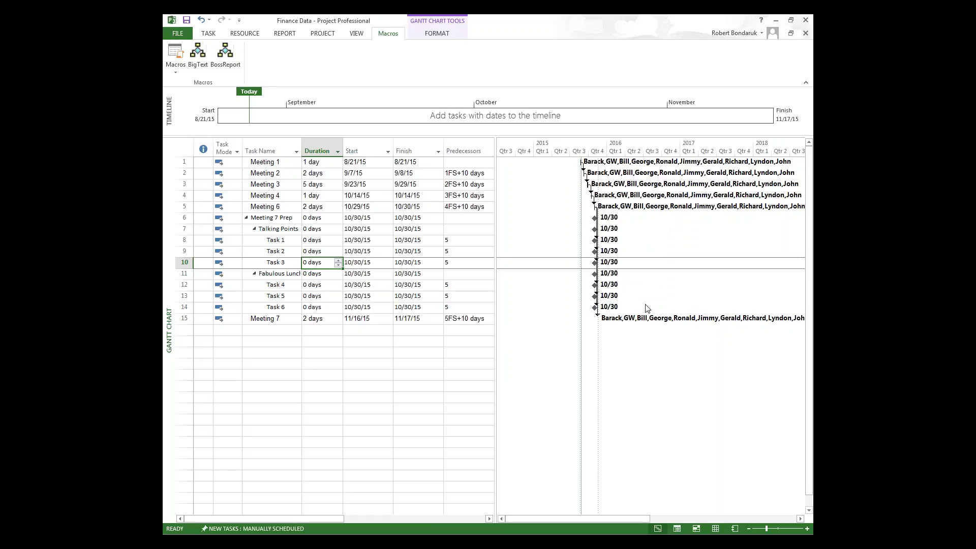
- Give the Task bar style a red middle colour in Bar Styles
right_click(608, 357)
click(648, 387)
click(361, 187)
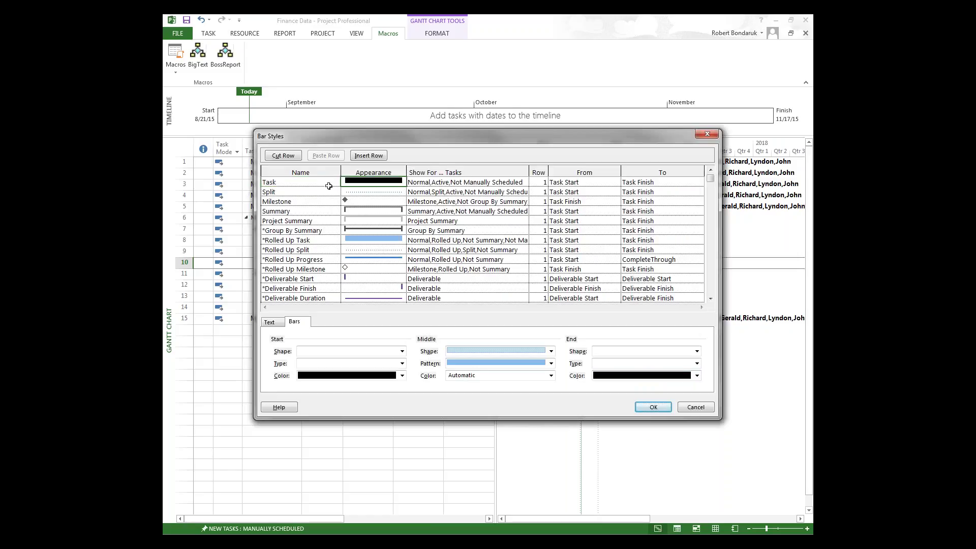
click(329, 186)
click(551, 376)
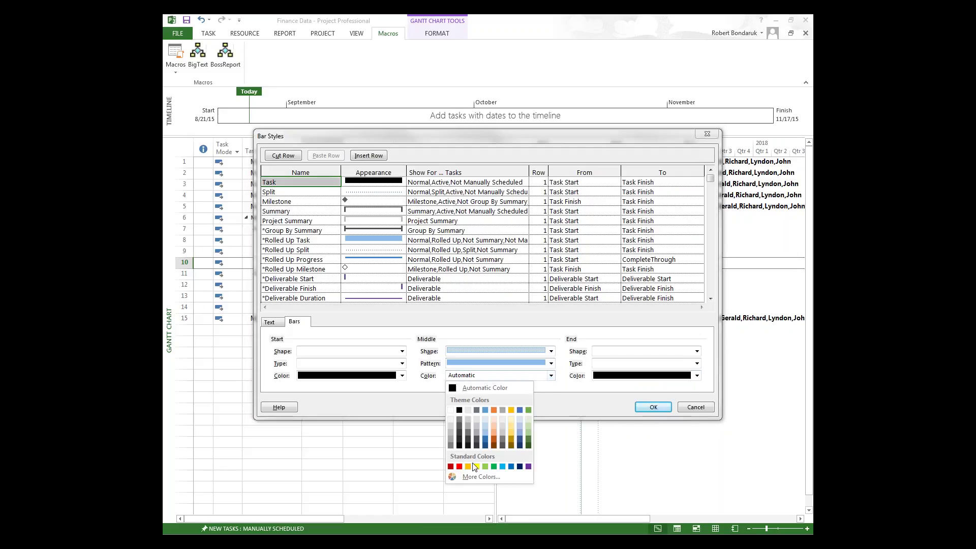
click(459, 467)
click(654, 406)
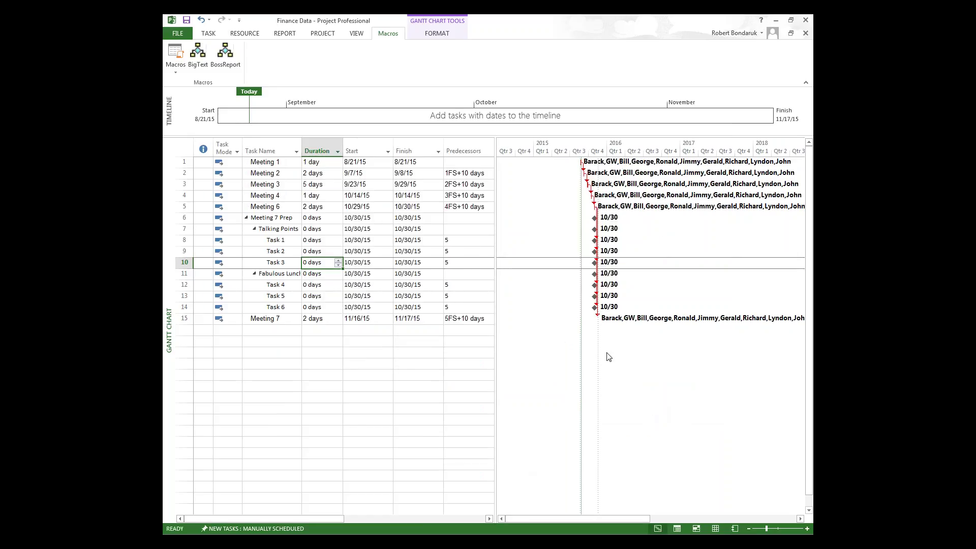
- Set the Milestone bar style's middle colour to red
right_click(634, 365)
click(681, 387)
click(290, 202)
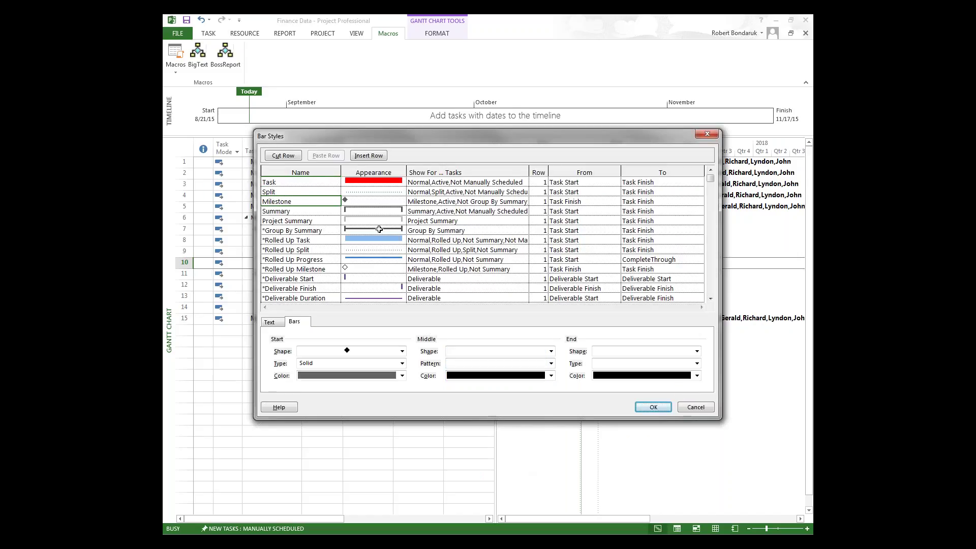
click(551, 376)
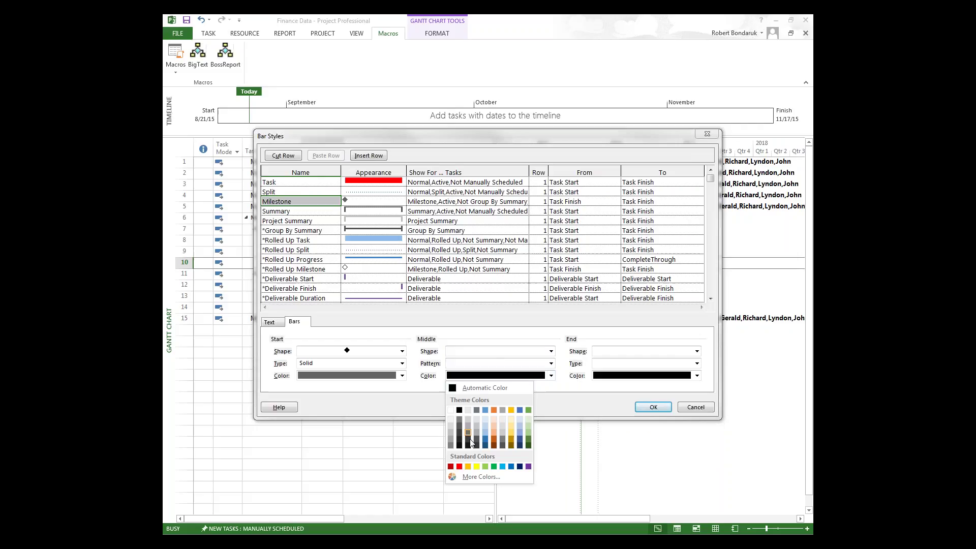
click(456, 466)
click(654, 406)
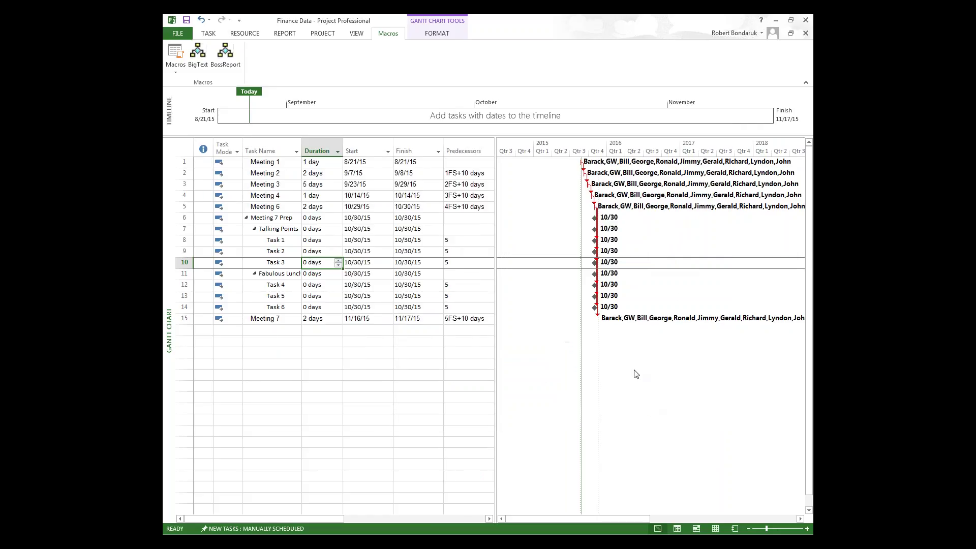
right_click(636, 374)
click(649, 383)
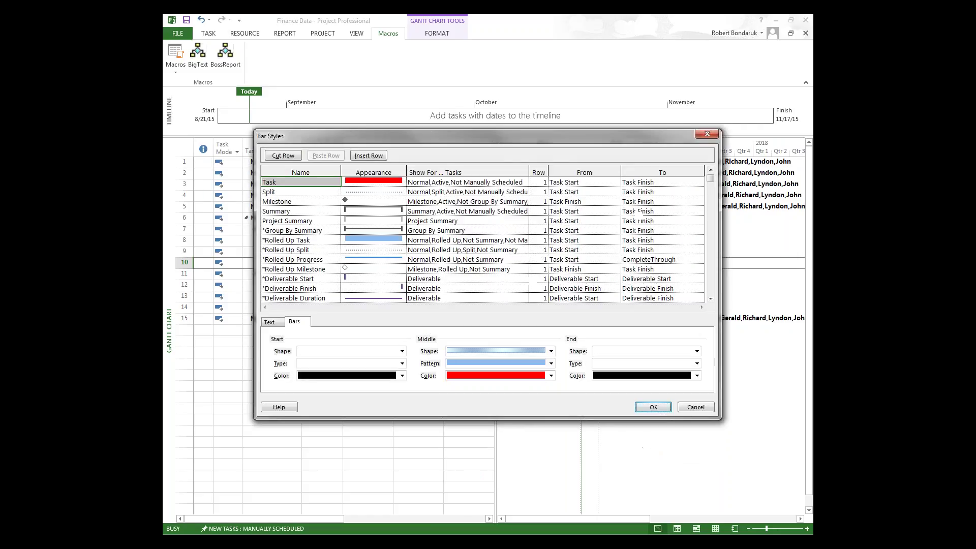
click(365, 203)
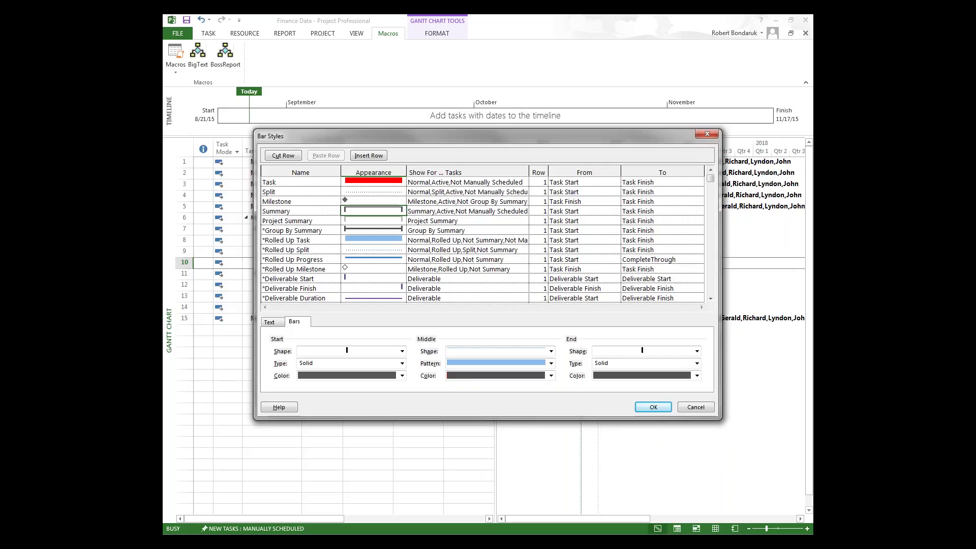
click(530, 377)
click(460, 470)
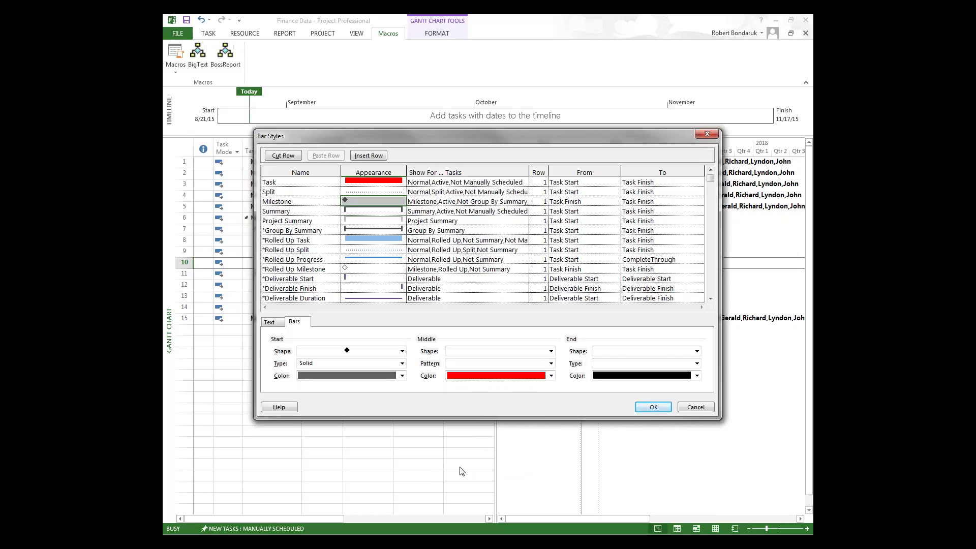
click(653, 407)
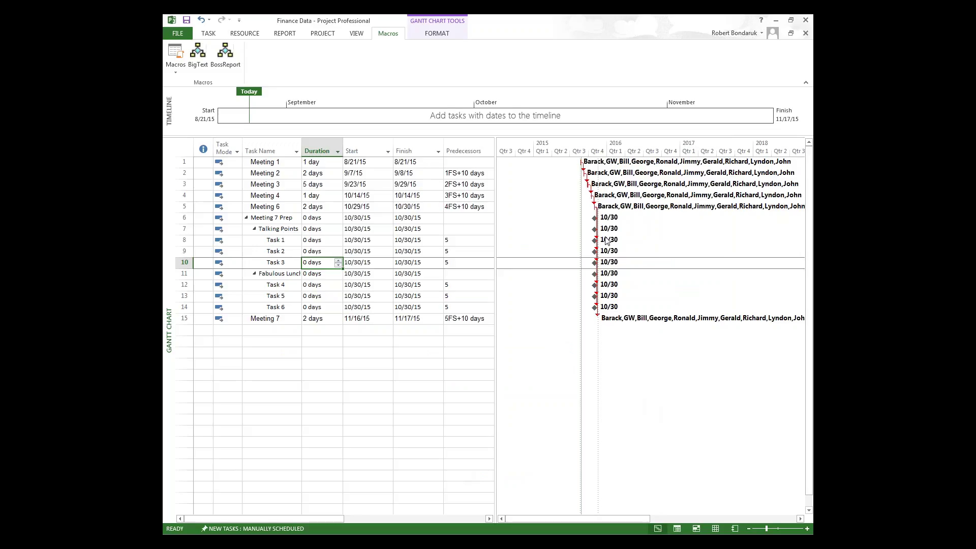
- Change the timescale to Months over Weeks and scroll right to the August–November task bars
right_click(607, 149)
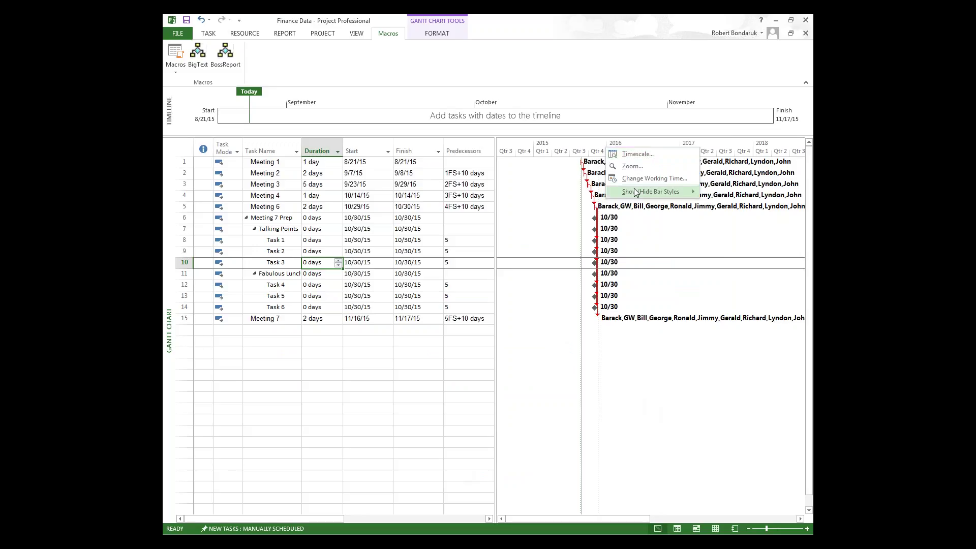
click(638, 154)
click(430, 212)
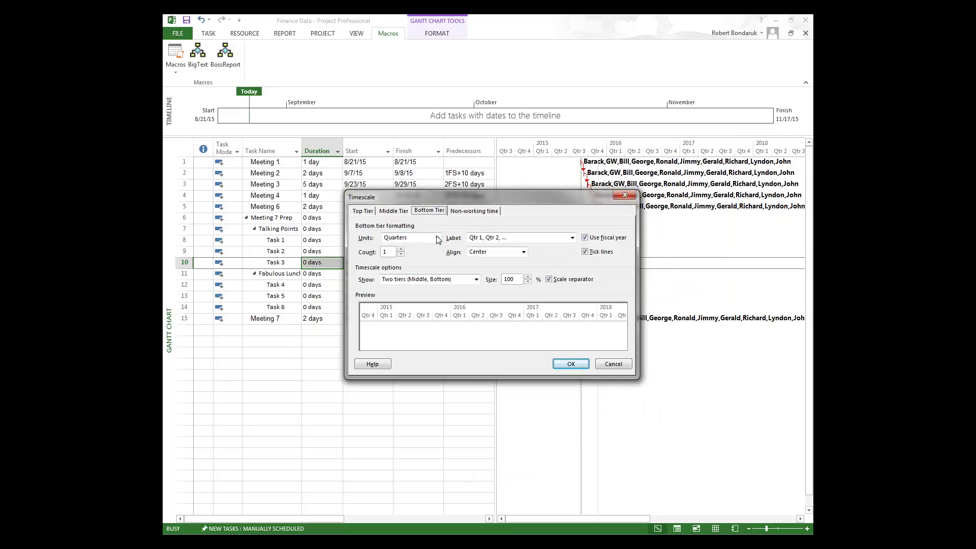
click(437, 238)
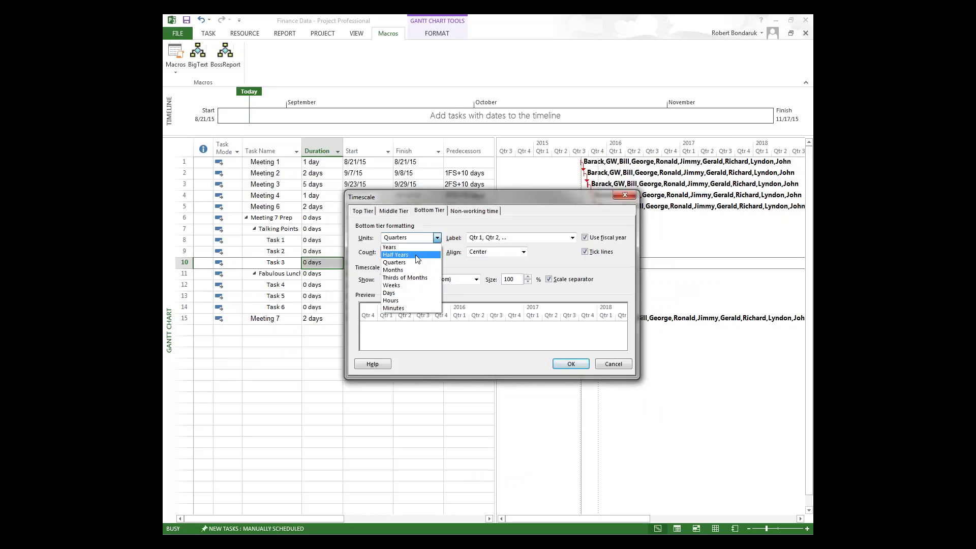
click(399, 285)
click(394, 210)
click(437, 237)
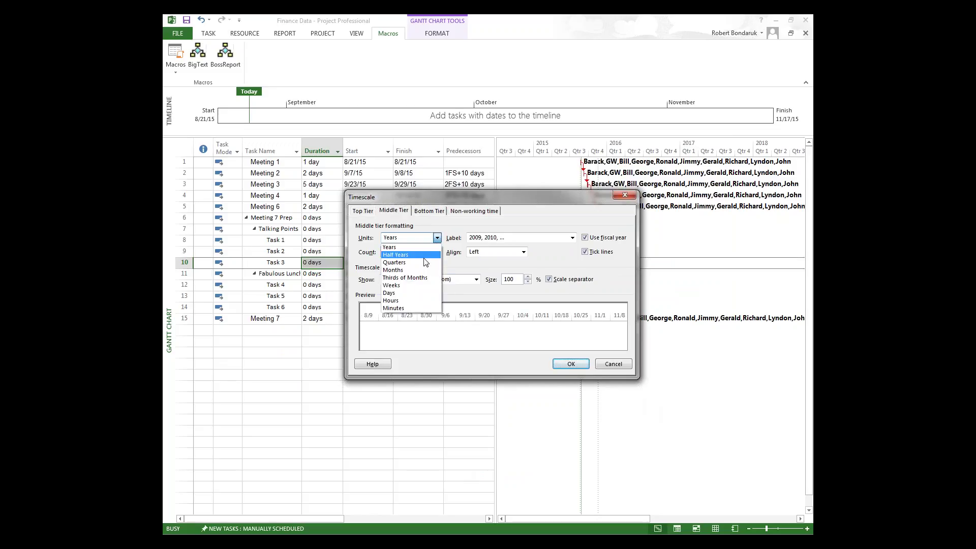
click(407, 270)
click(571, 363)
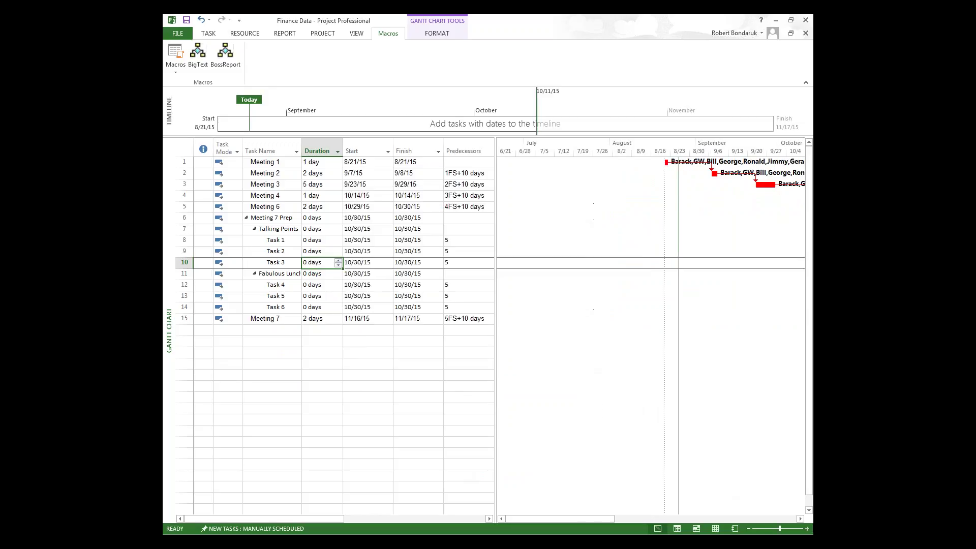
click(801, 518)
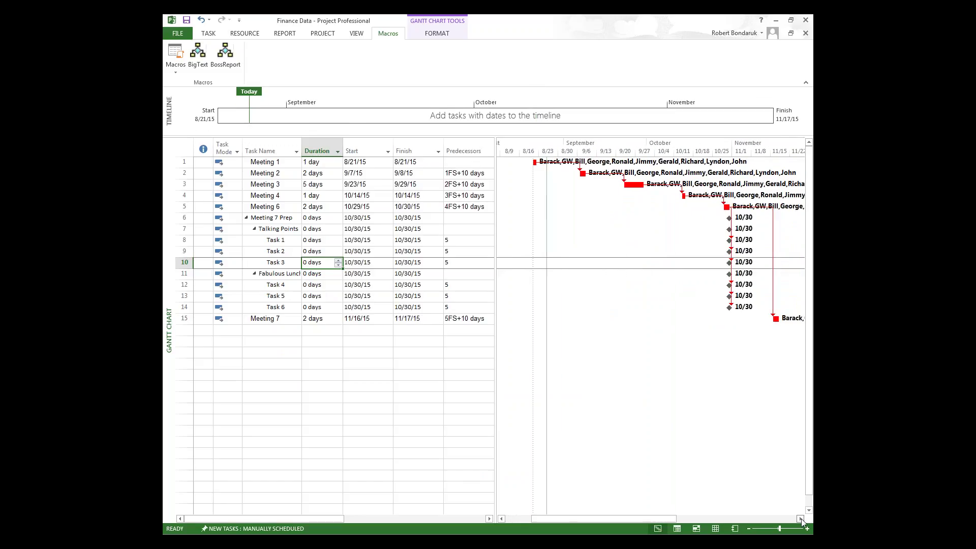
click(801, 518)
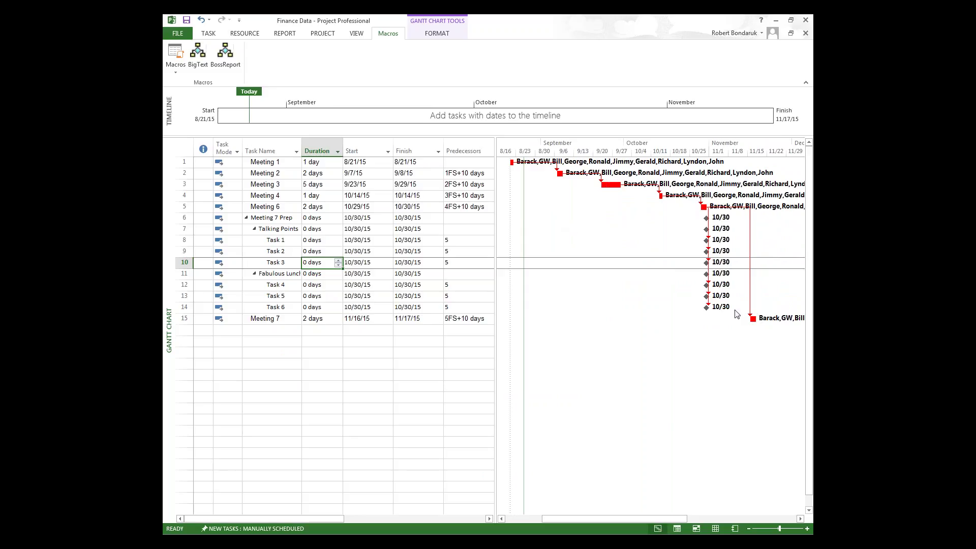
- Set the whole task table's text to 16 pt
click(184, 150)
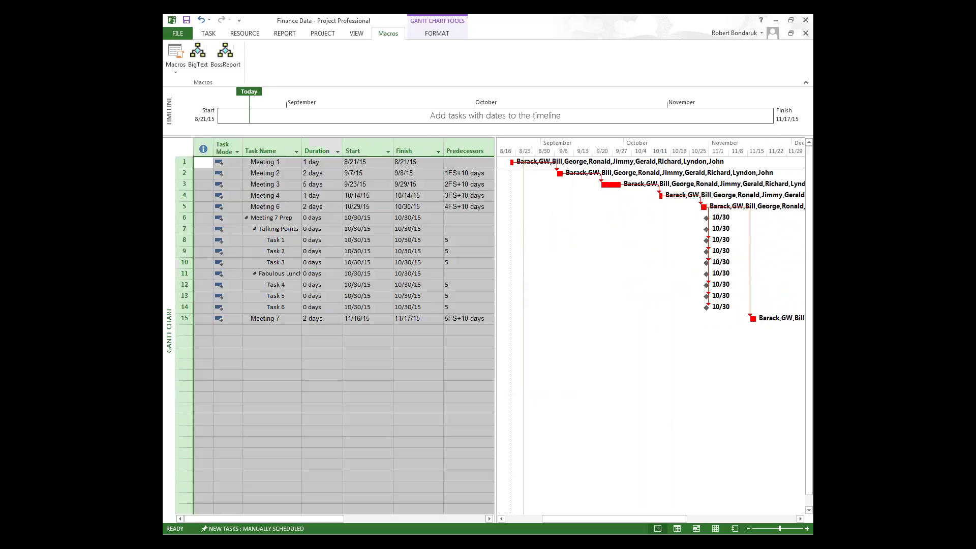
click(207, 33)
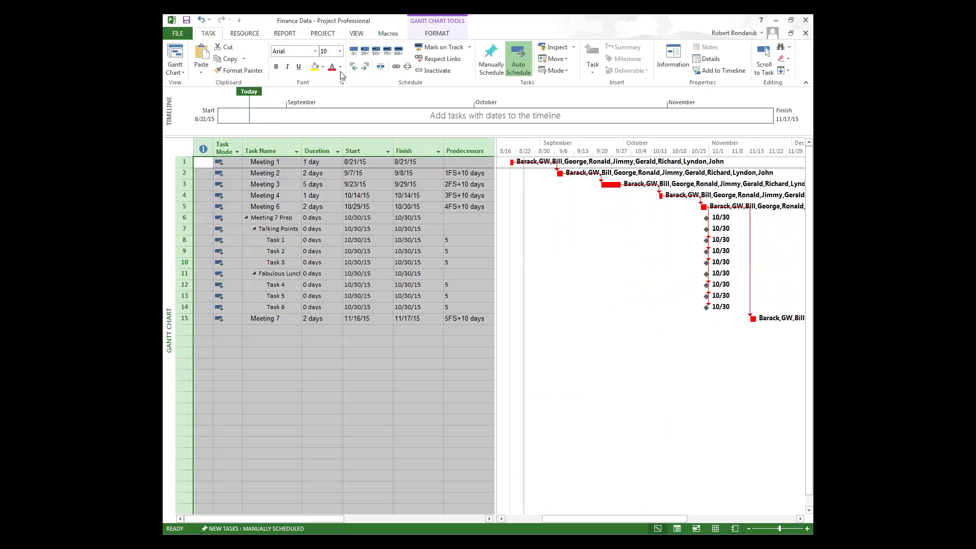
click(339, 51)
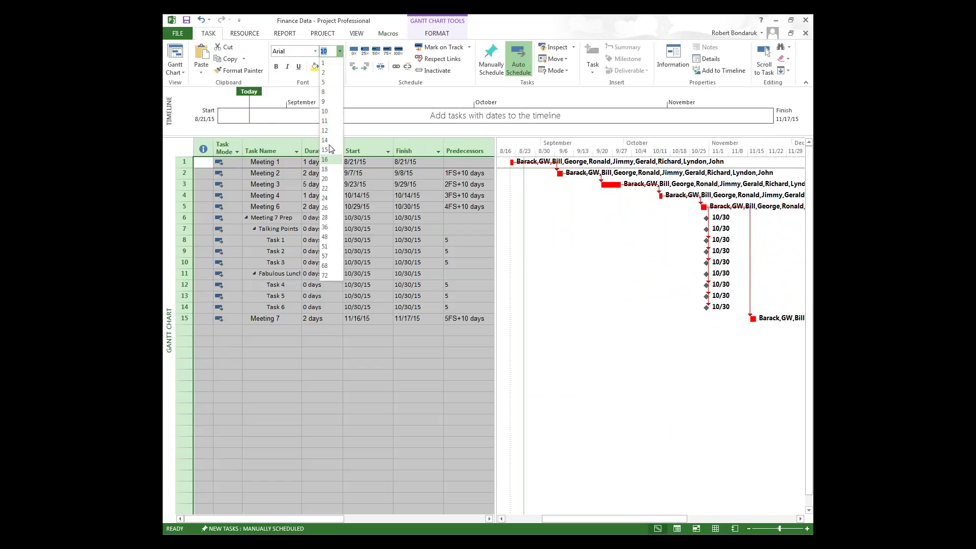
key(Escape)
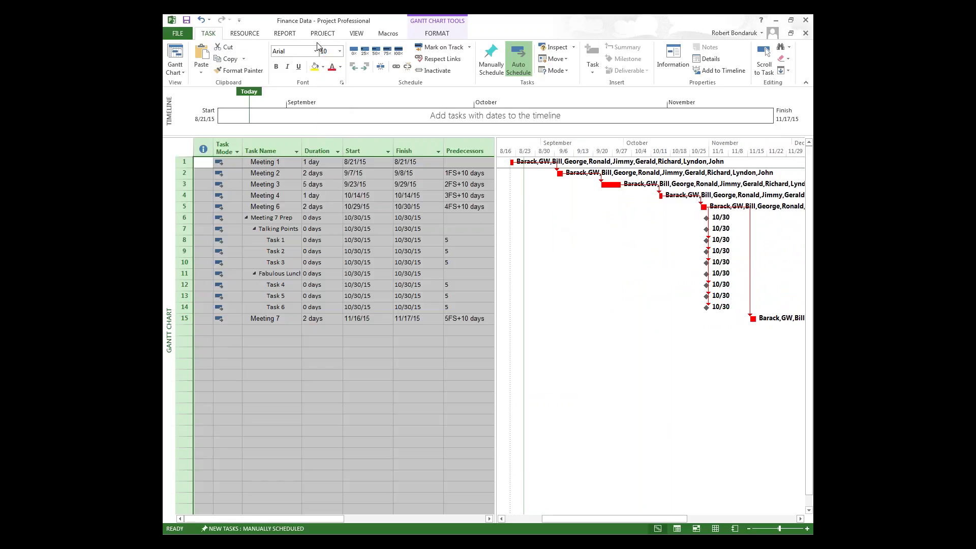
click(340, 51)
click(324, 160)
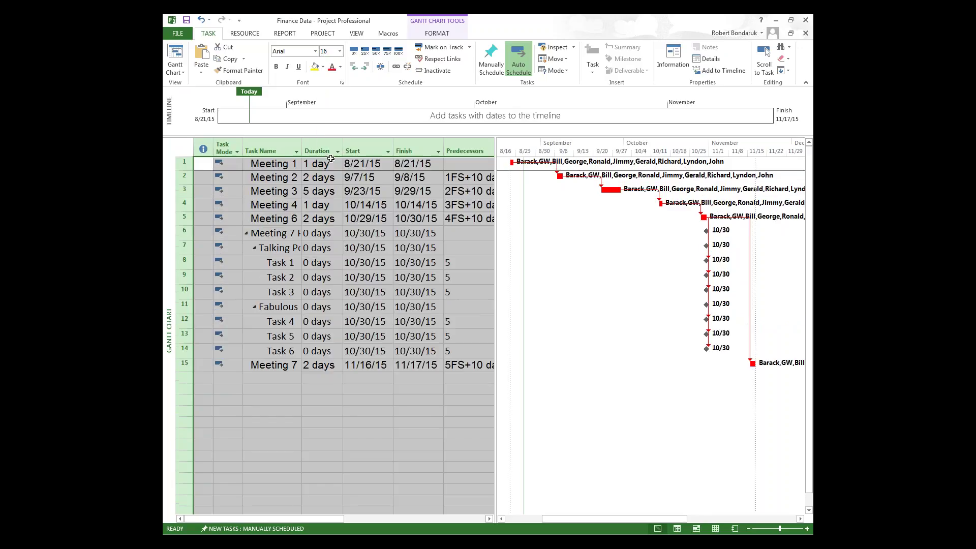
click(281, 233)
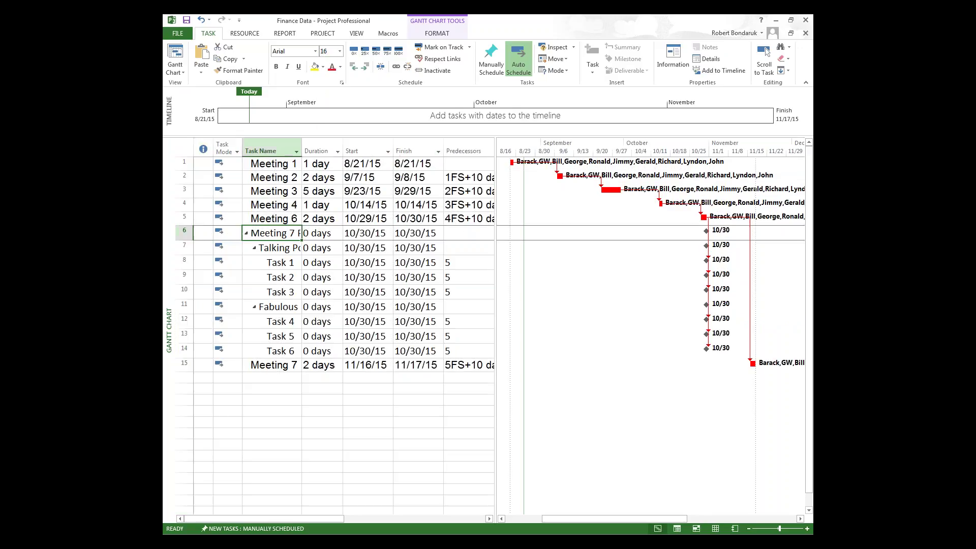
- Autofit the Task Name, Duration and Start columns and narrow the table pane beside the chart
double_click(302, 149)
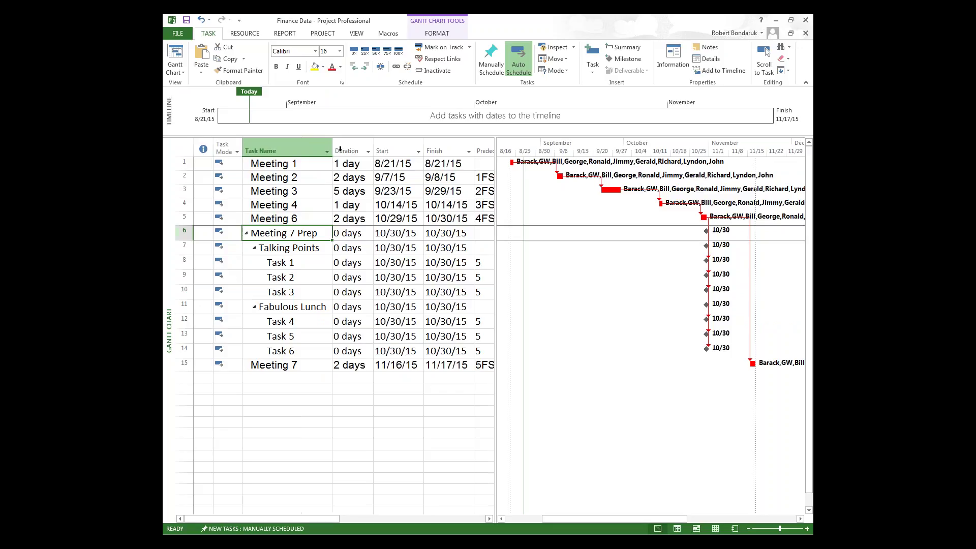
double_click(373, 149)
double_click(422, 149)
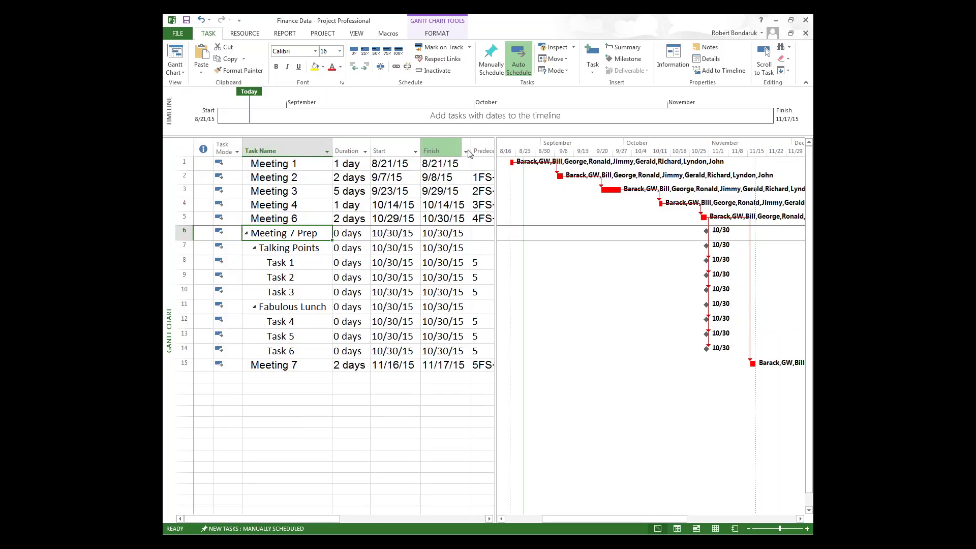
drag(496, 236, 455, 239)
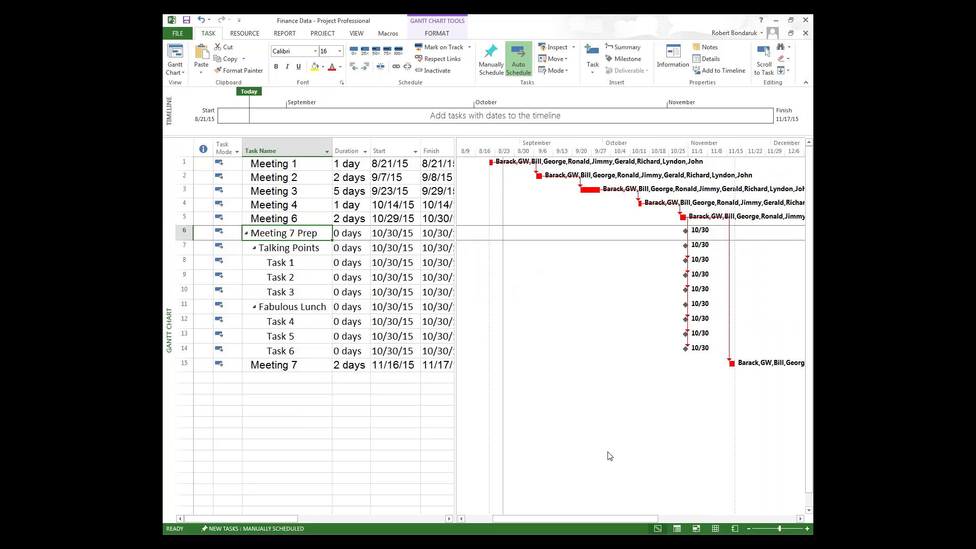
- Remove the Resource Names label from the right side of the Gantt bars in Bar Styles
right_click(637, 387)
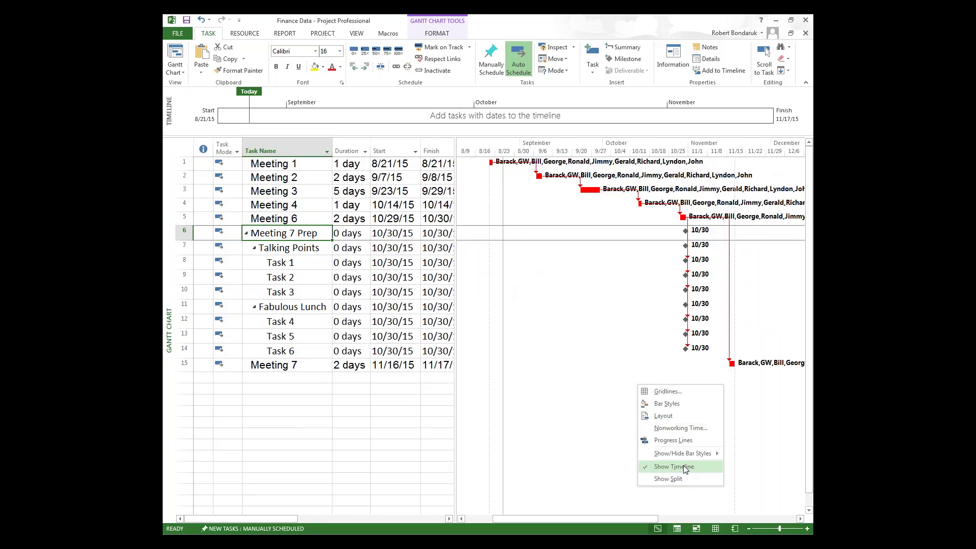
click(685, 405)
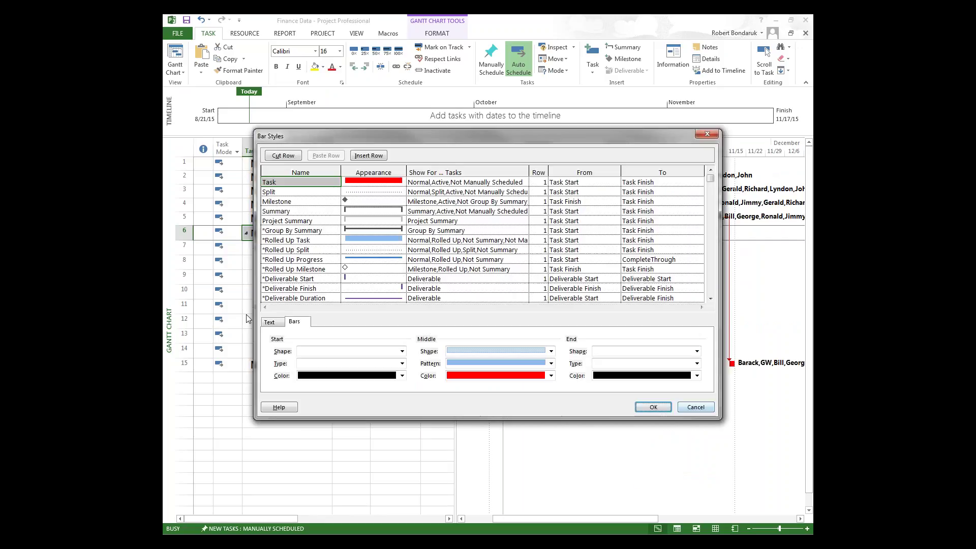
click(269, 322)
click(350, 356)
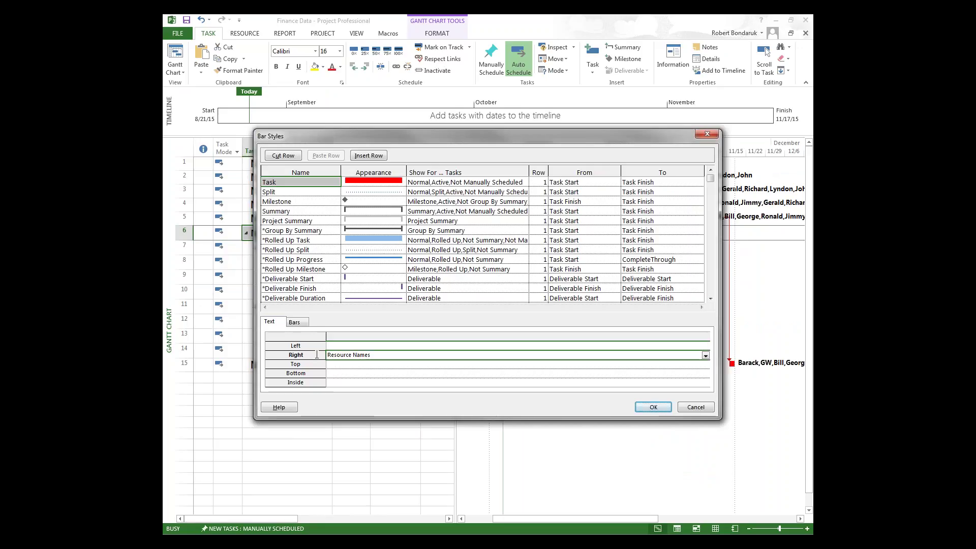
click(706, 355)
key(Delete)
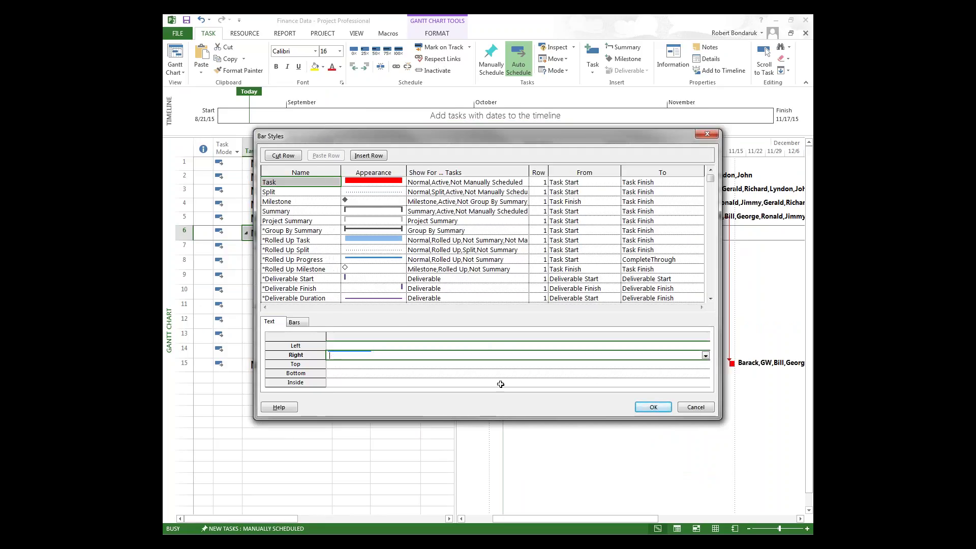
click(651, 407)
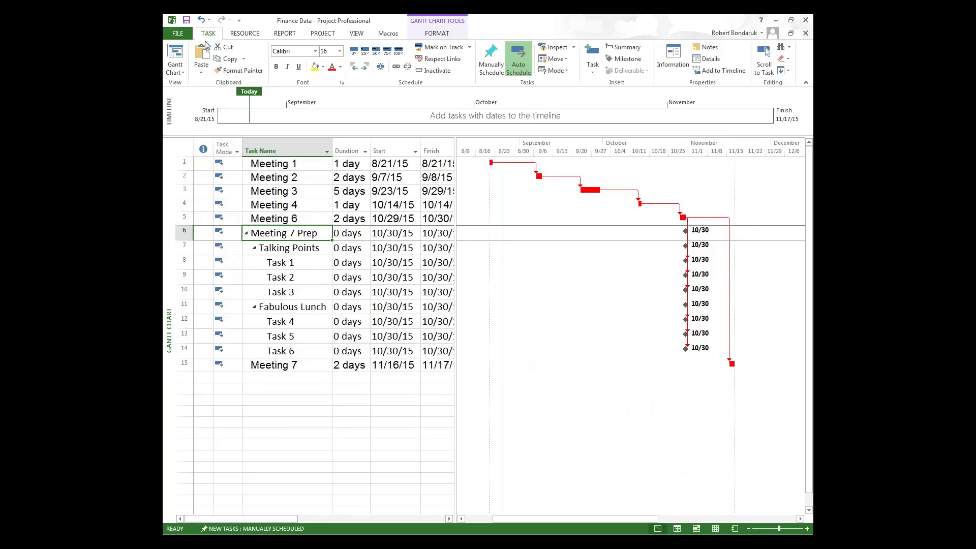
- Set the printed legend to None in Page Setup, print the Gantt chart, and return to the view
click(178, 33)
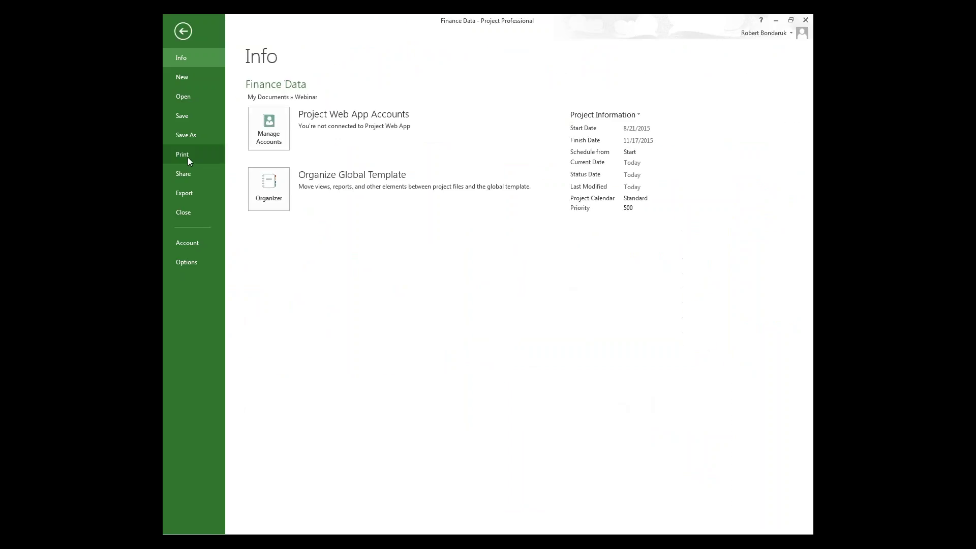
click(185, 154)
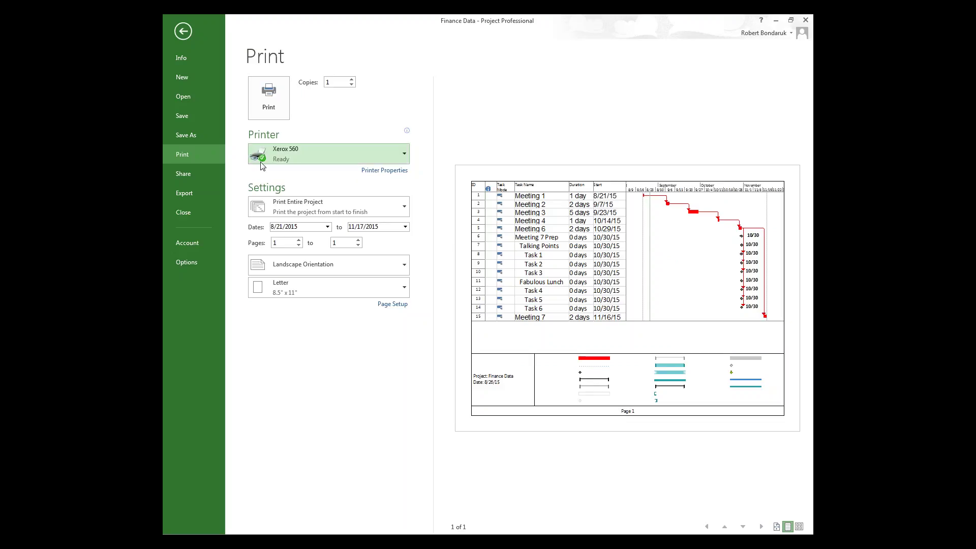
click(403, 305)
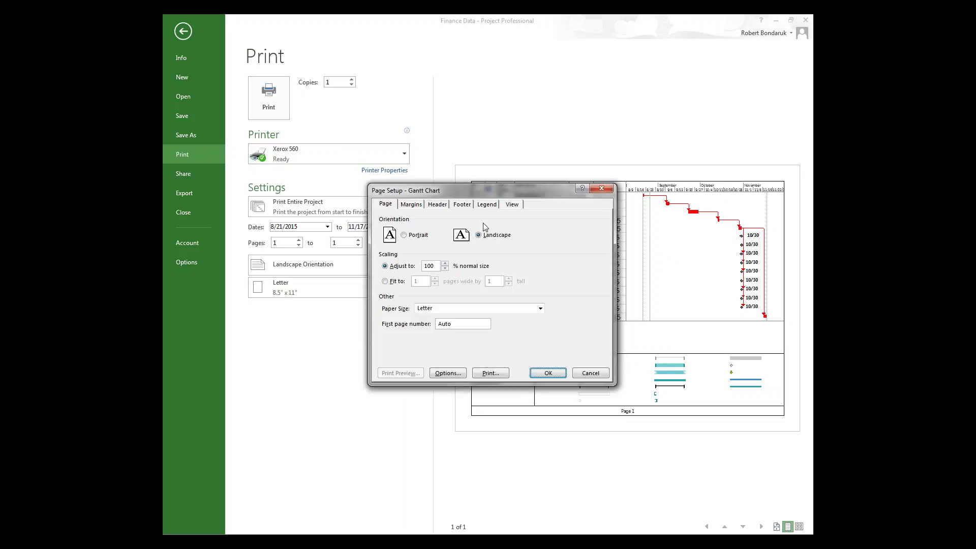
click(487, 204)
click(575, 304)
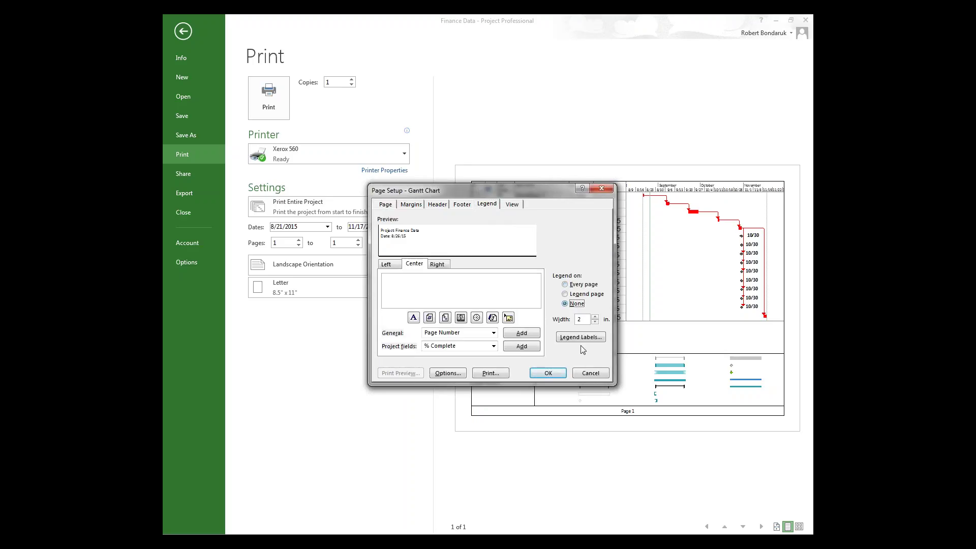
click(548, 373)
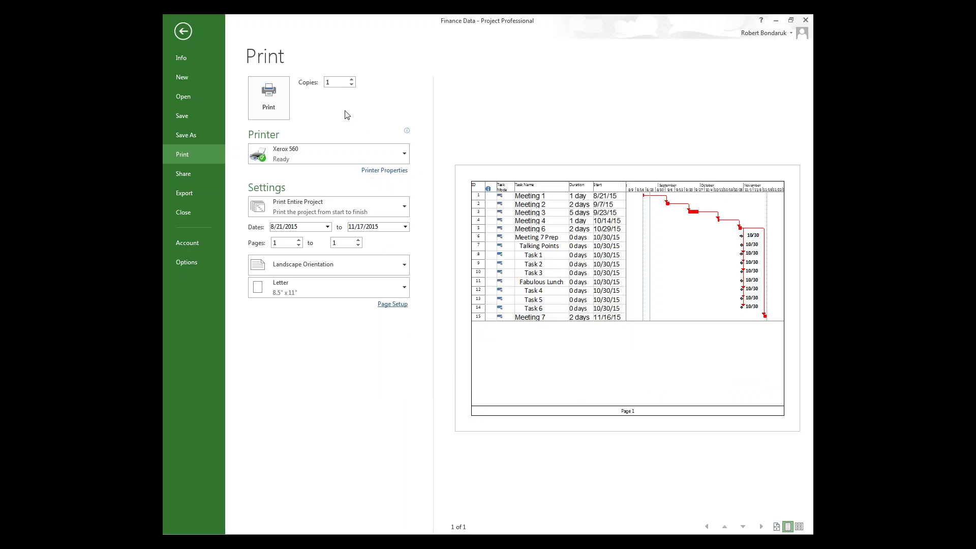
click(273, 104)
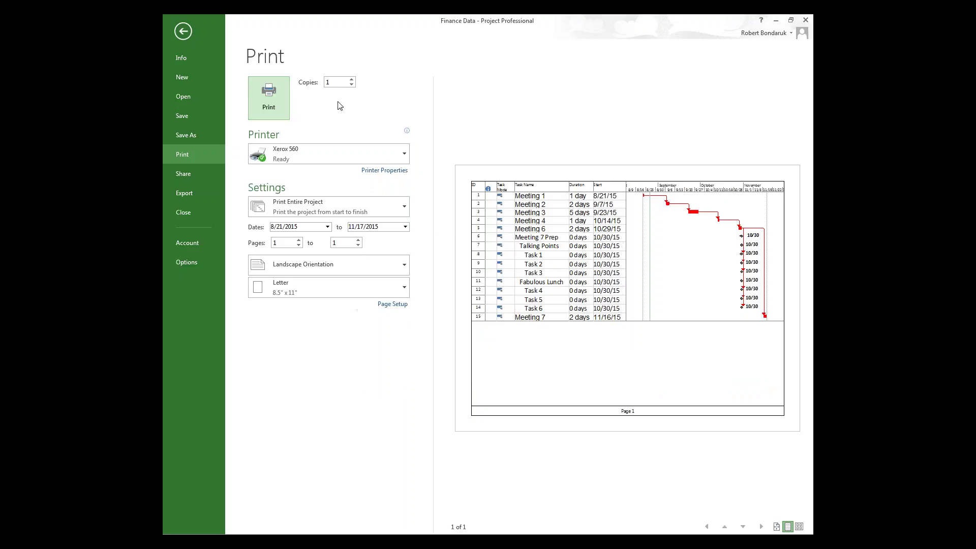
click(183, 31)
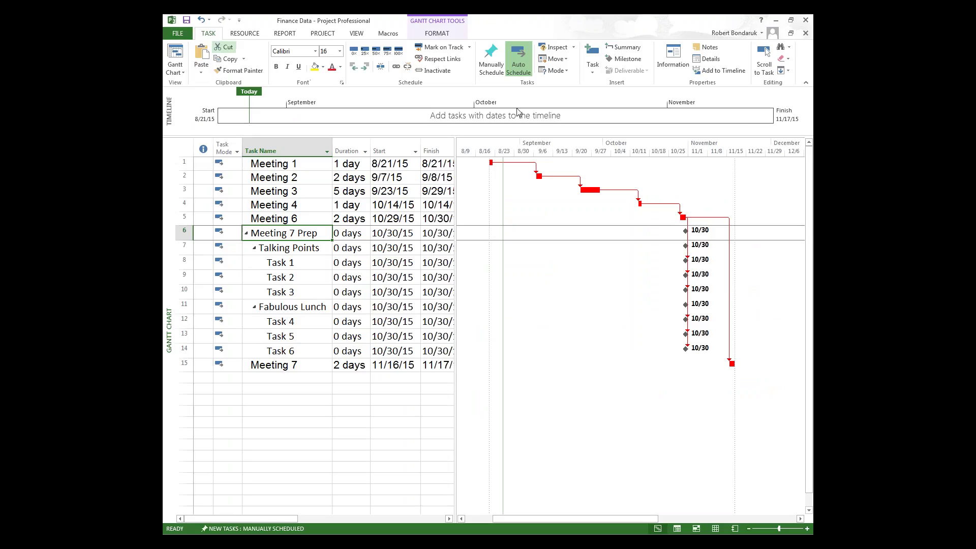
click(387, 33)
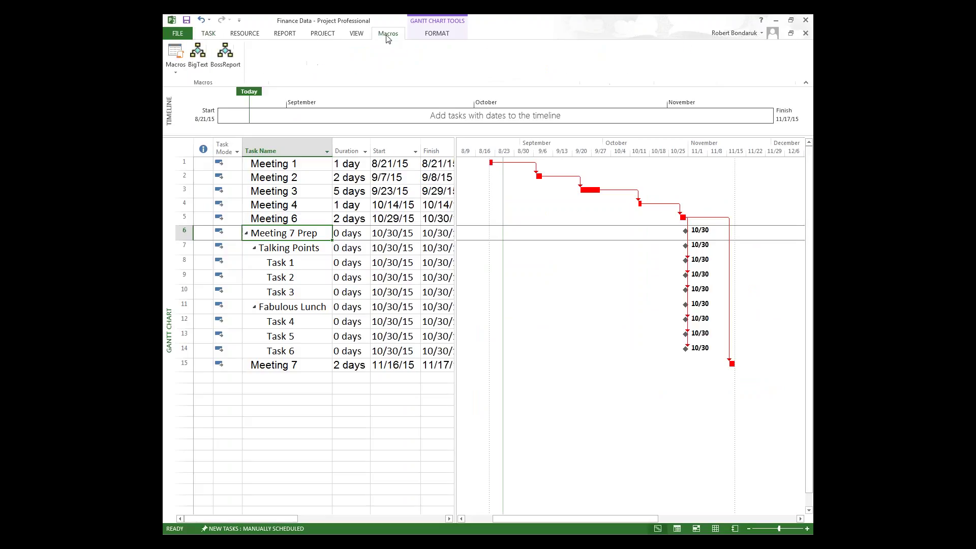
click(175, 74)
click(198, 99)
click(178, 73)
click(192, 82)
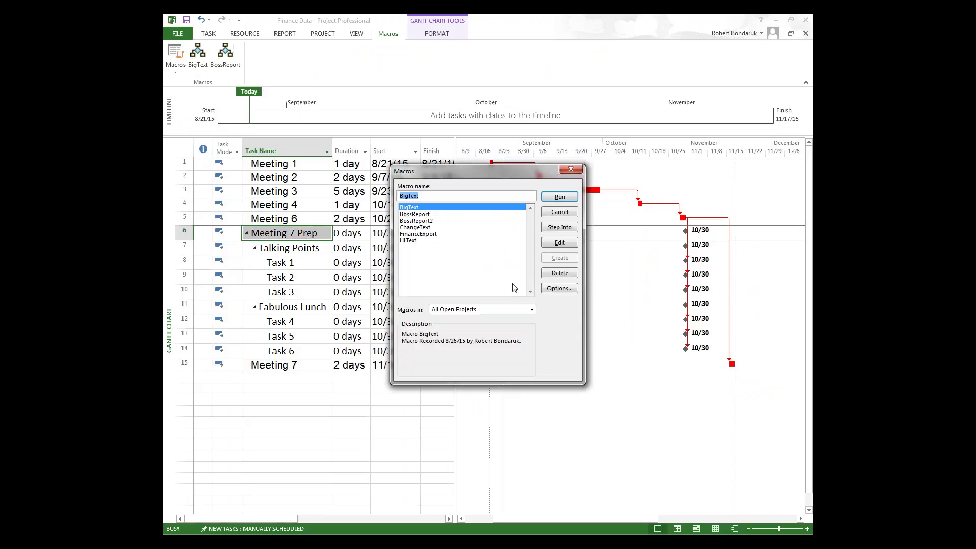
click(443, 221)
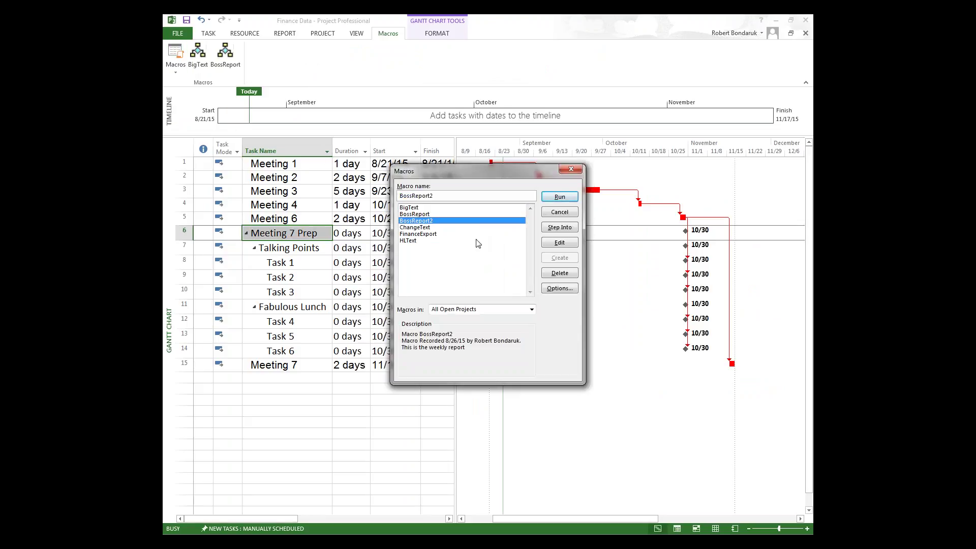
click(569, 213)
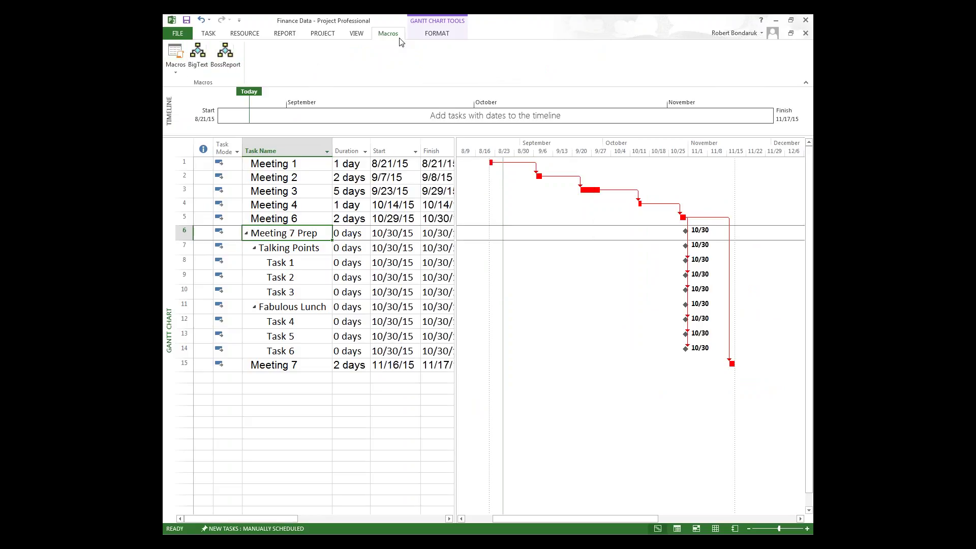
- Add the BossReport2 macro to the Macros (Custom) group in Customize Ribbon
right_click(411, 34)
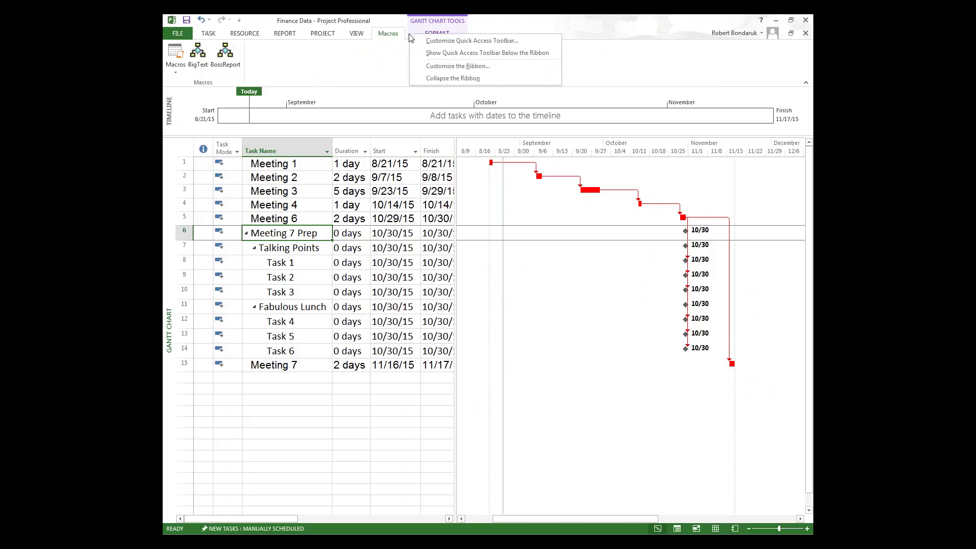
click(458, 69)
click(457, 86)
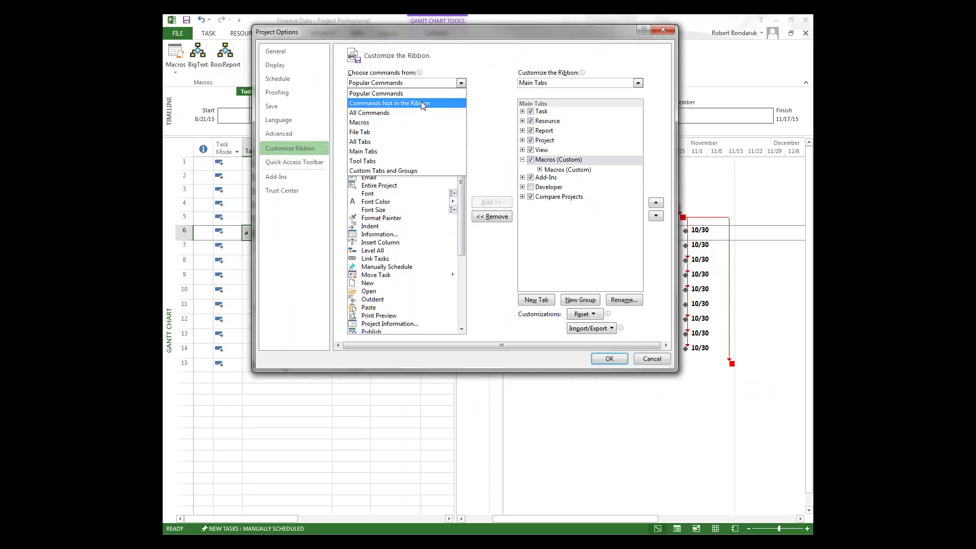
click(388, 123)
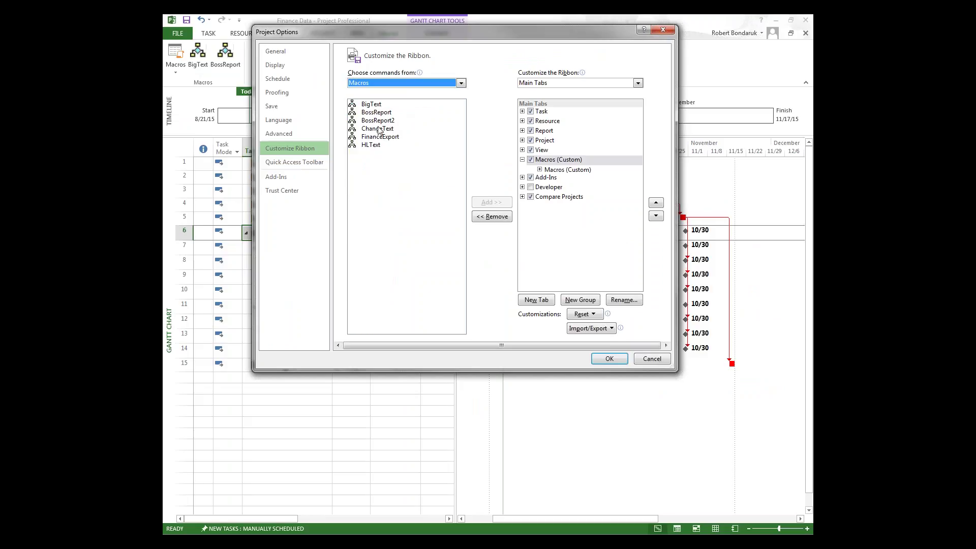
click(539, 170)
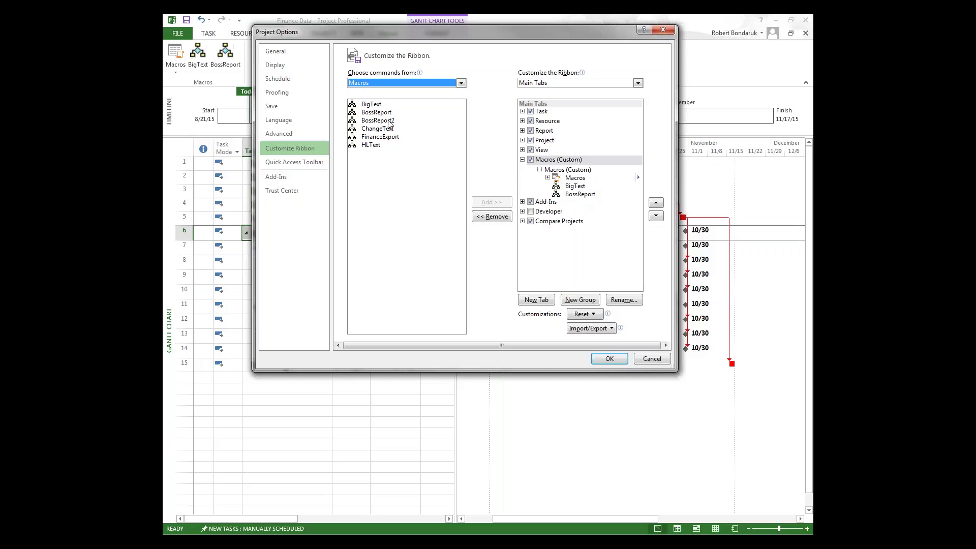
click(580, 178)
click(577, 171)
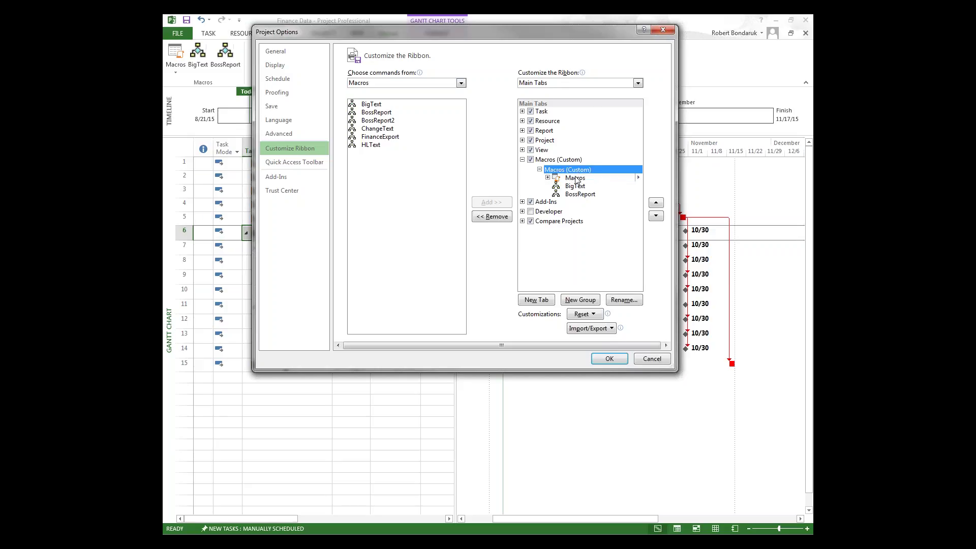
click(387, 122)
click(491, 202)
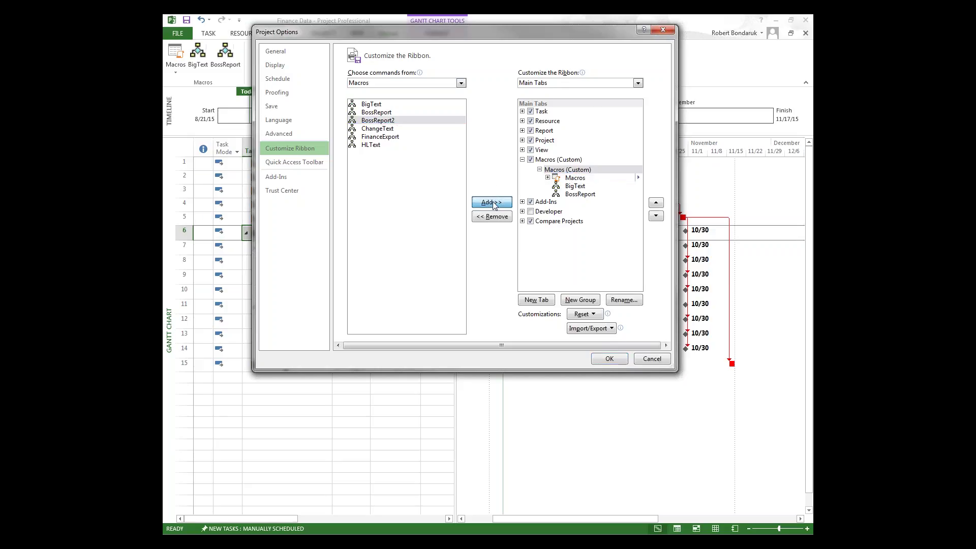
- Remove the old BossReport entry from the group and save the ribbon changes
click(593, 196)
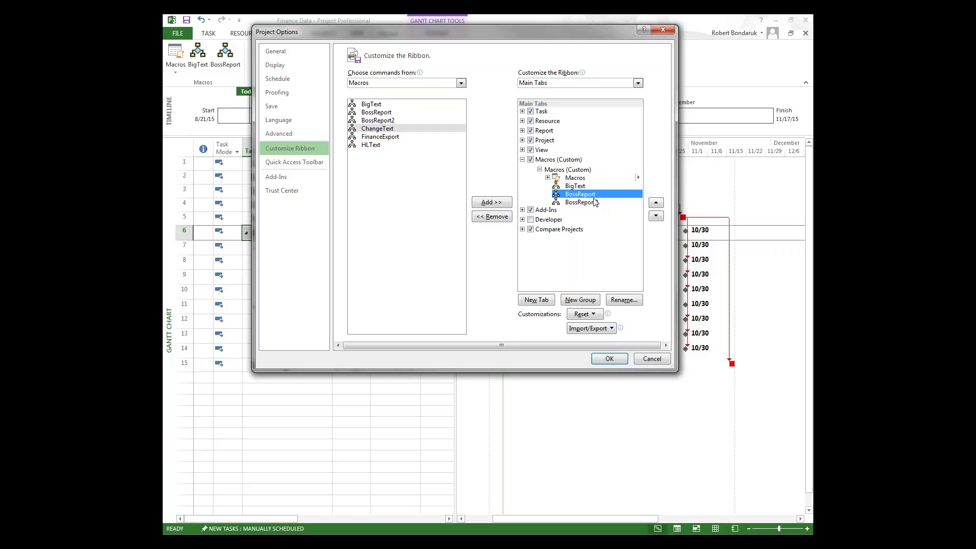
click(497, 218)
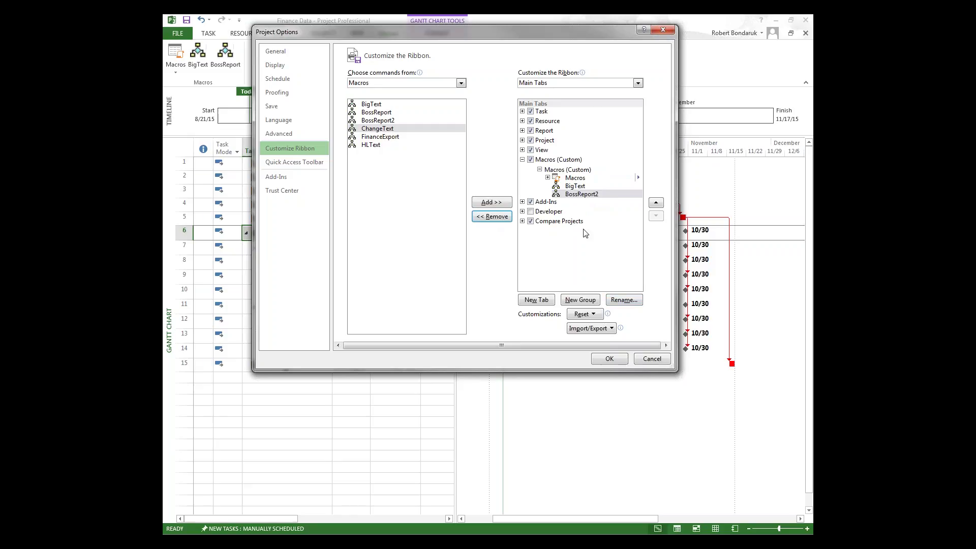
click(609, 359)
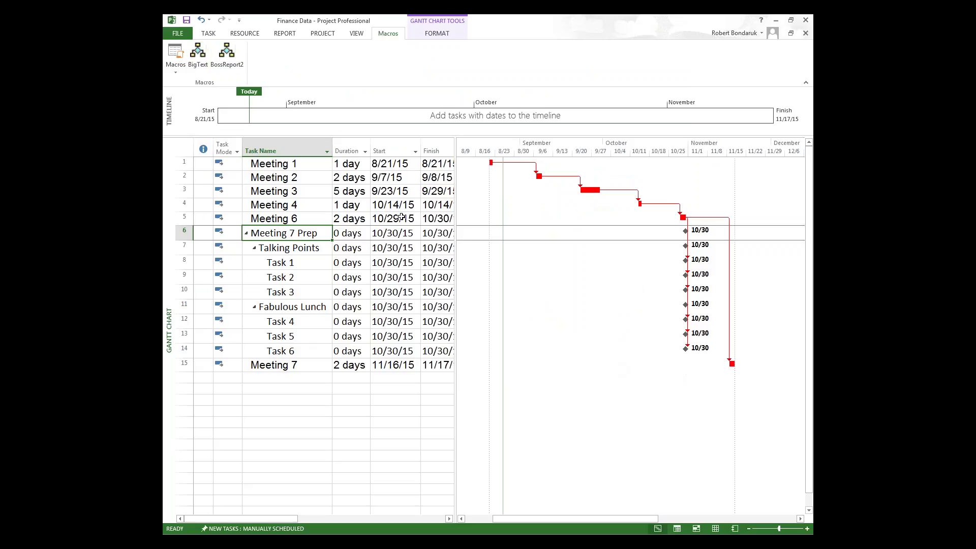
- Widen the table to reveal Predecessors and set the whole table's text to 10 pt
drag(455, 234, 524, 240)
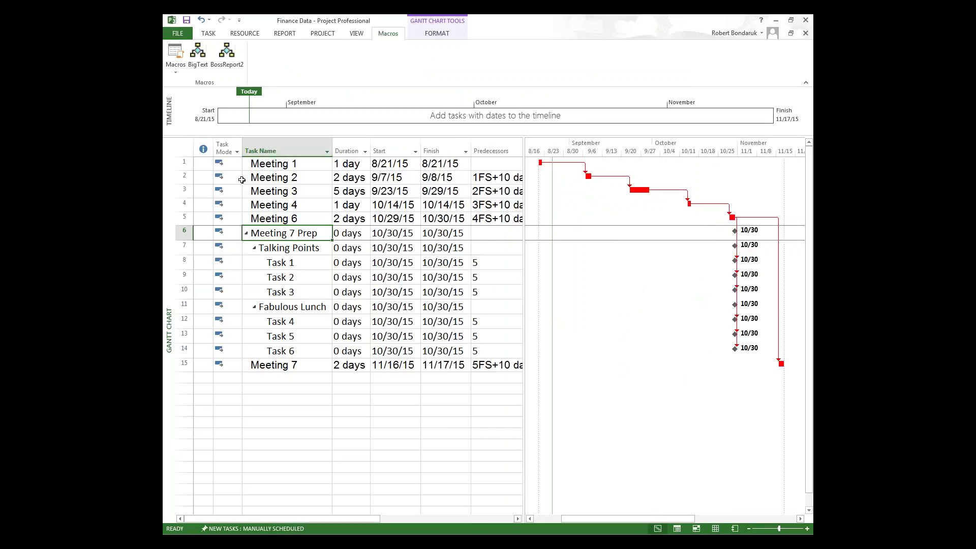
click(185, 147)
click(227, 55)
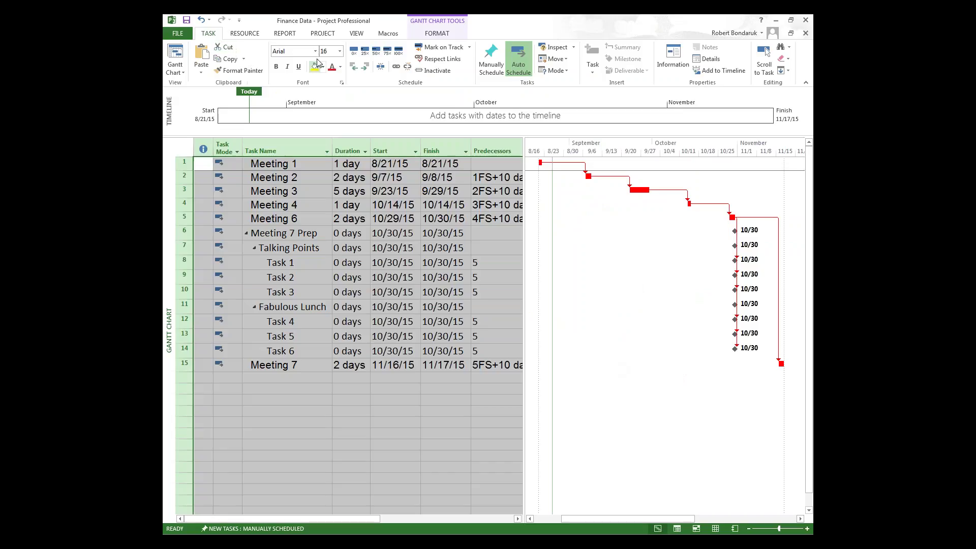
click(339, 51)
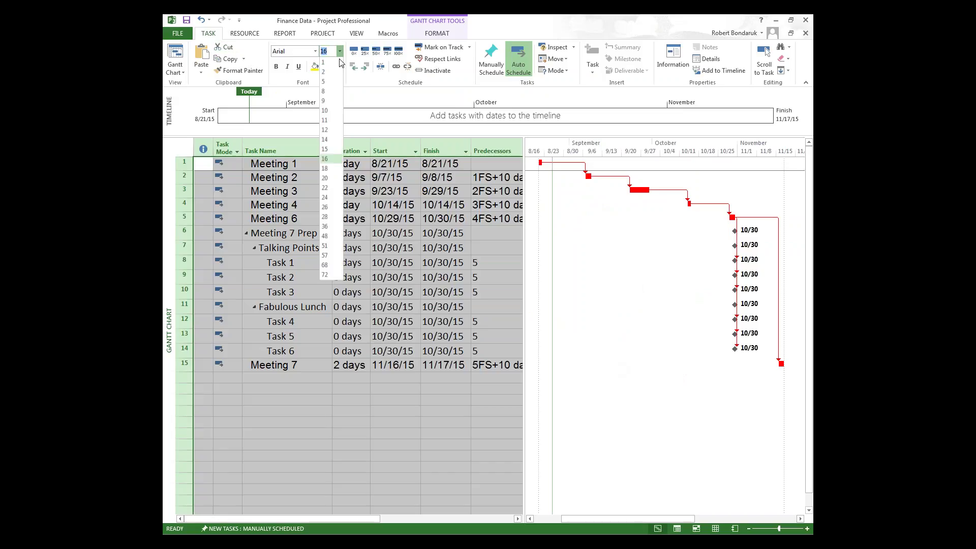
click(327, 111)
- Label the Gantt bars with Resource Names on their right, then select the Meeting 6 task
right_click(669, 346)
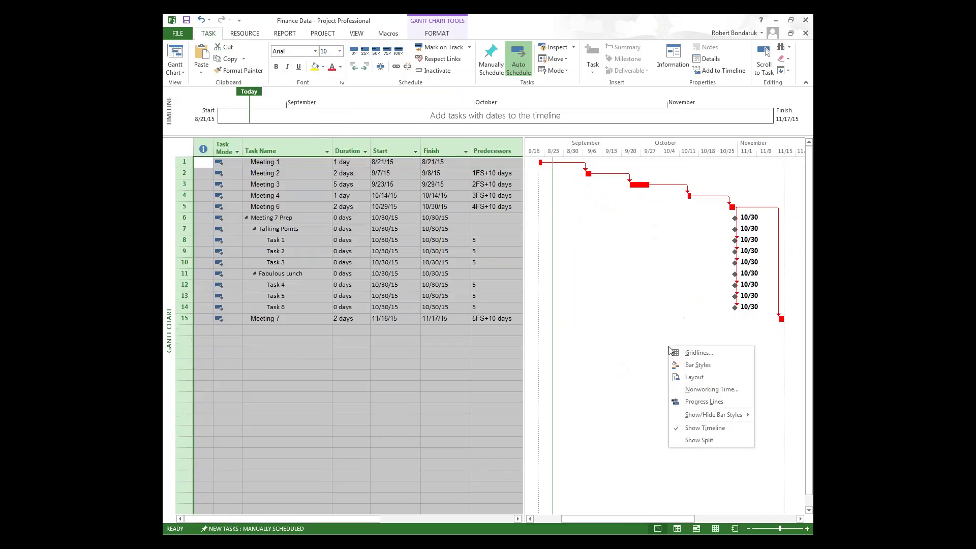
click(704, 367)
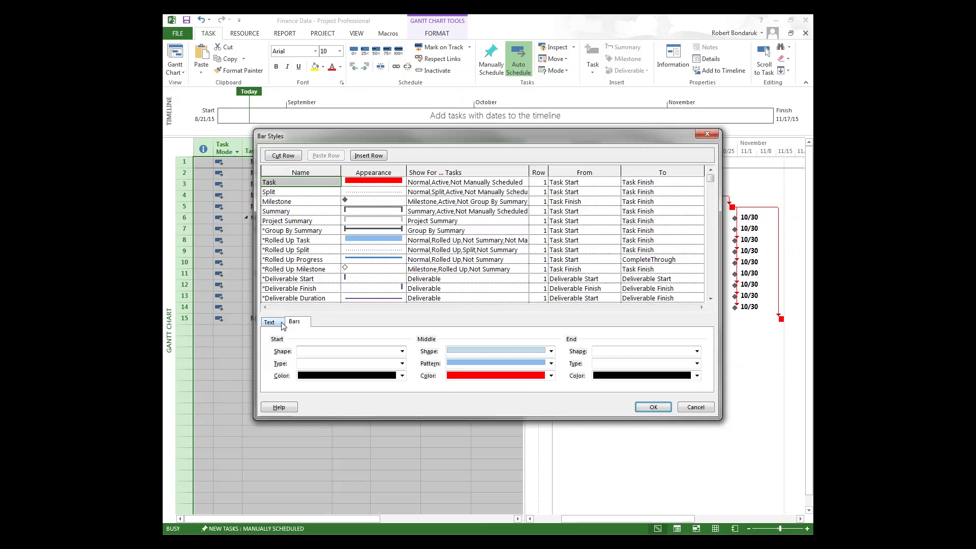
click(352, 355)
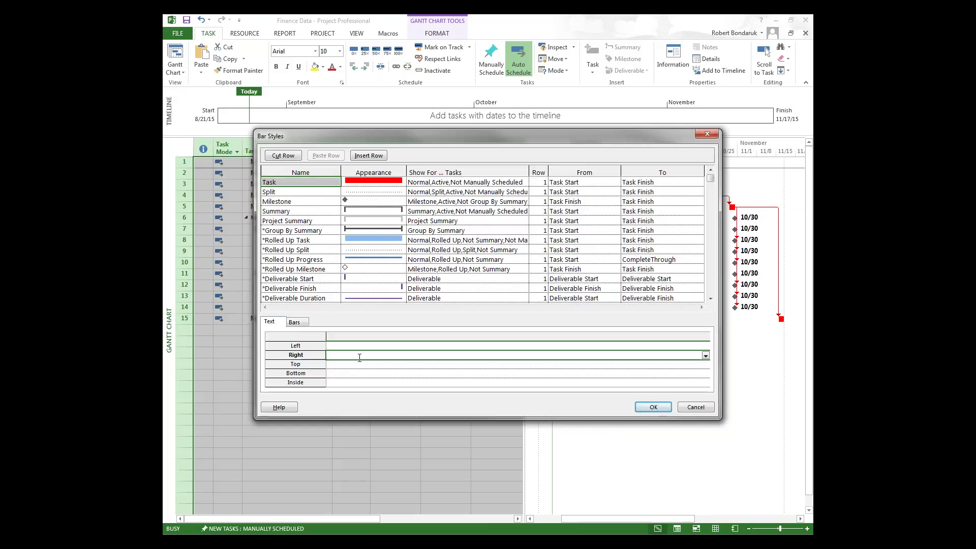
text(Resource Group)
click(705, 356)
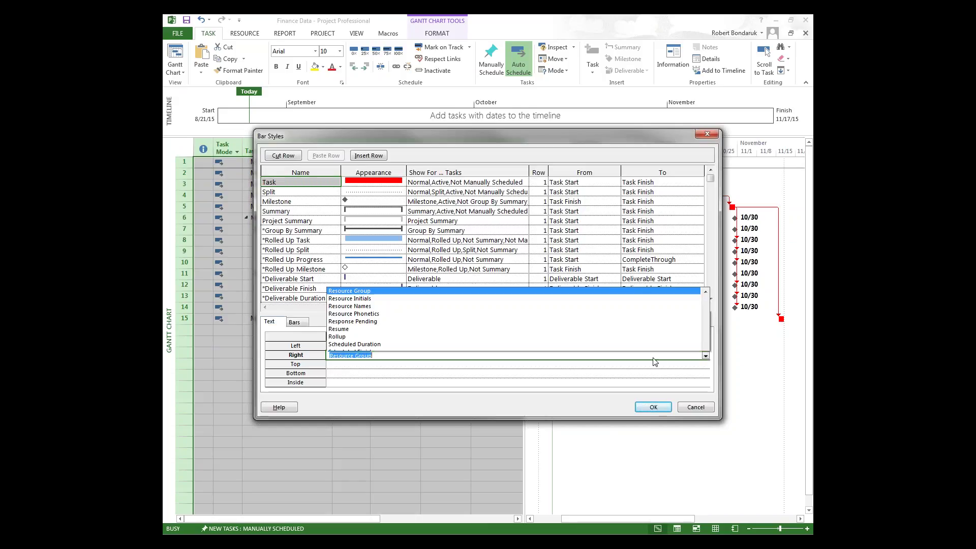
click(367, 142)
click(661, 408)
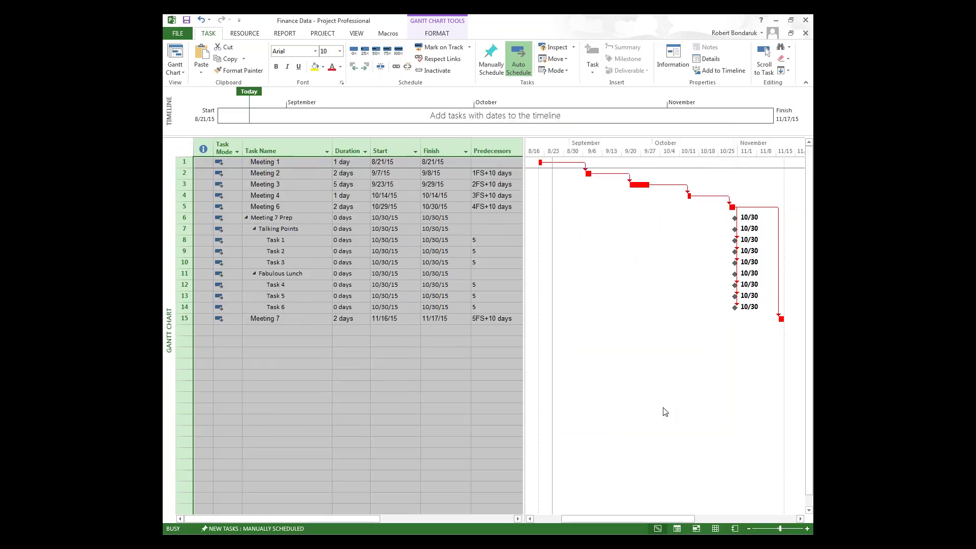
click(395, 366)
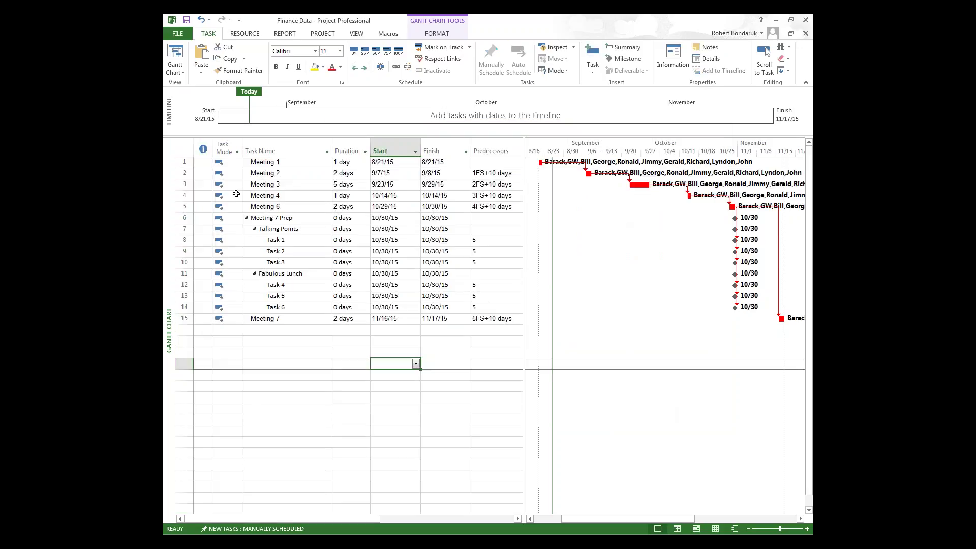
click(288, 207)
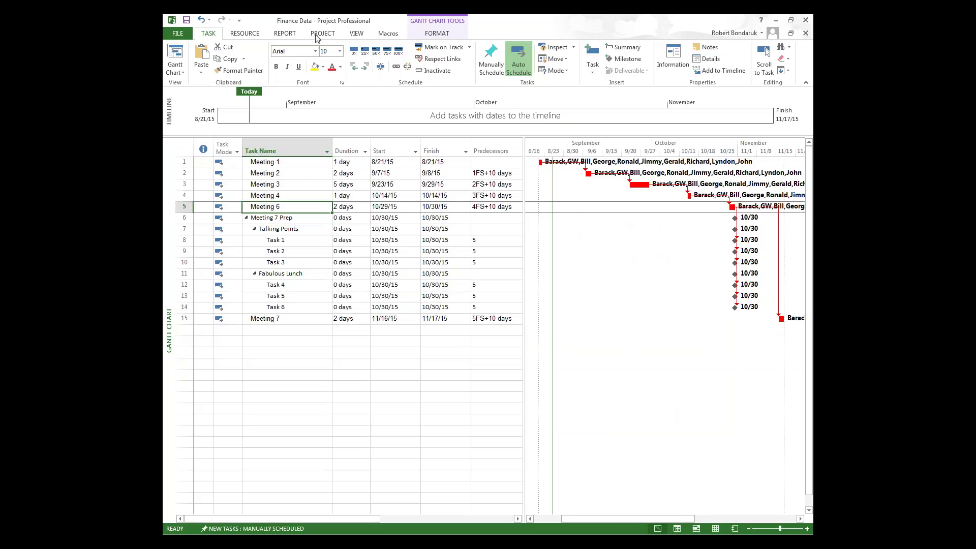
- Run the BossReport2 macro, review its two-page landscape print preview, then return to the Gantt Chart
click(394, 36)
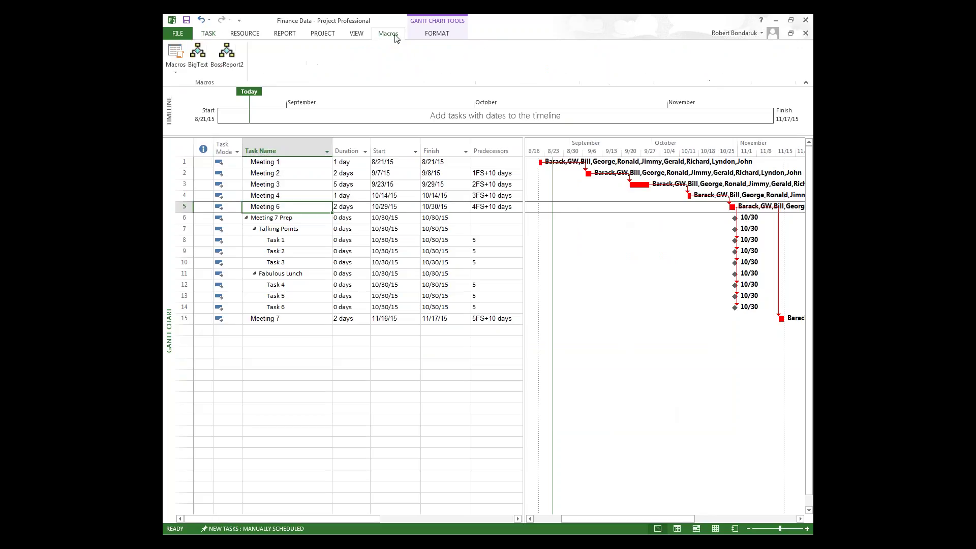
click(227, 57)
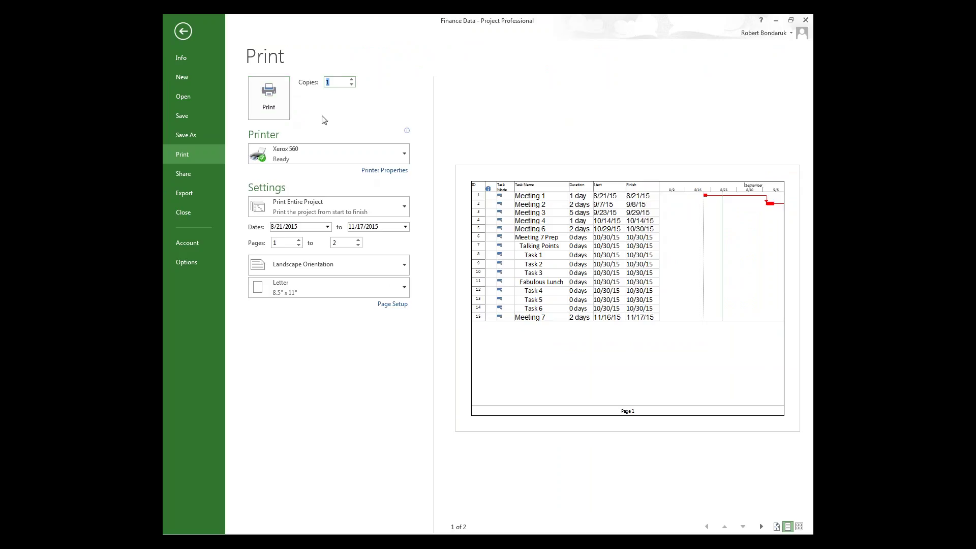
mouse_move(378, 137)
click(182, 31)
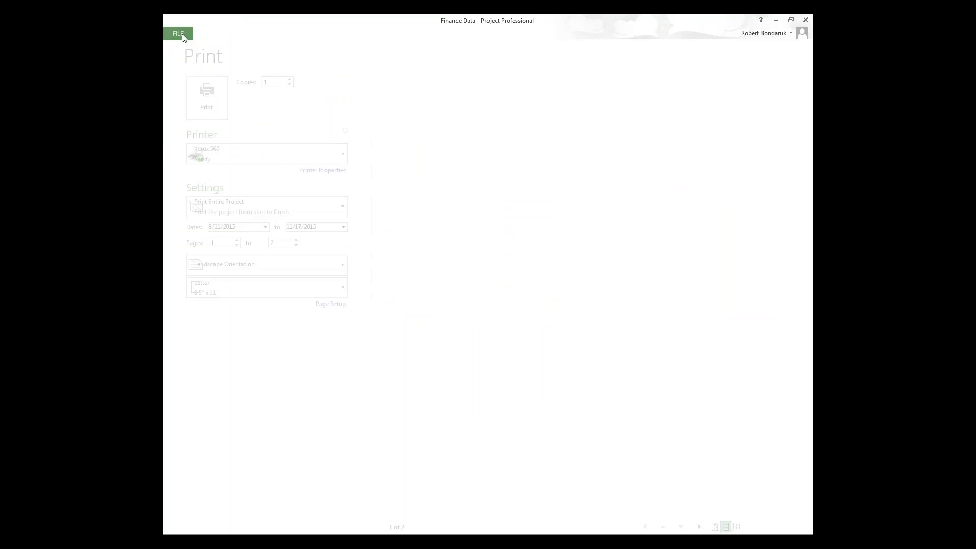
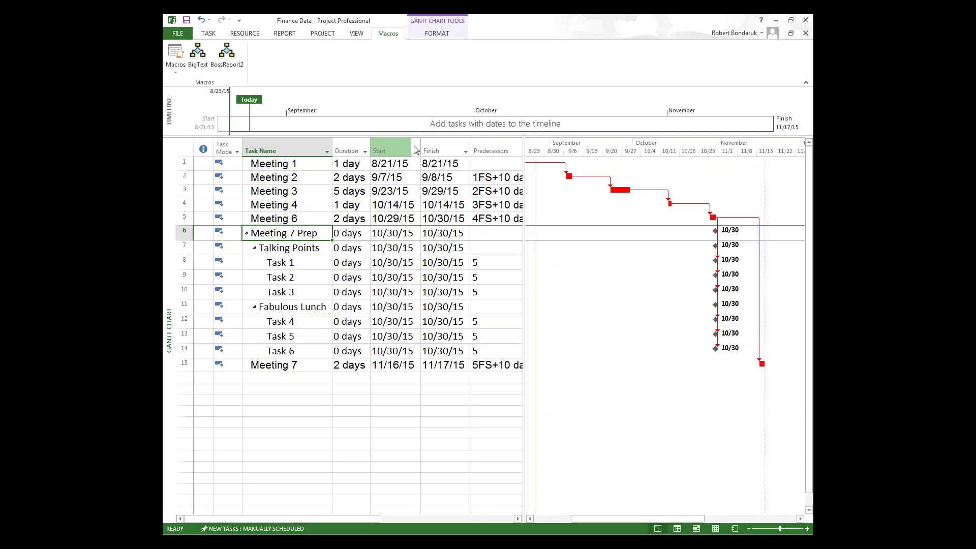
- Switch to the Resource Usage view and set the timescale's bottom tier units to Days
right_click(174, 326)
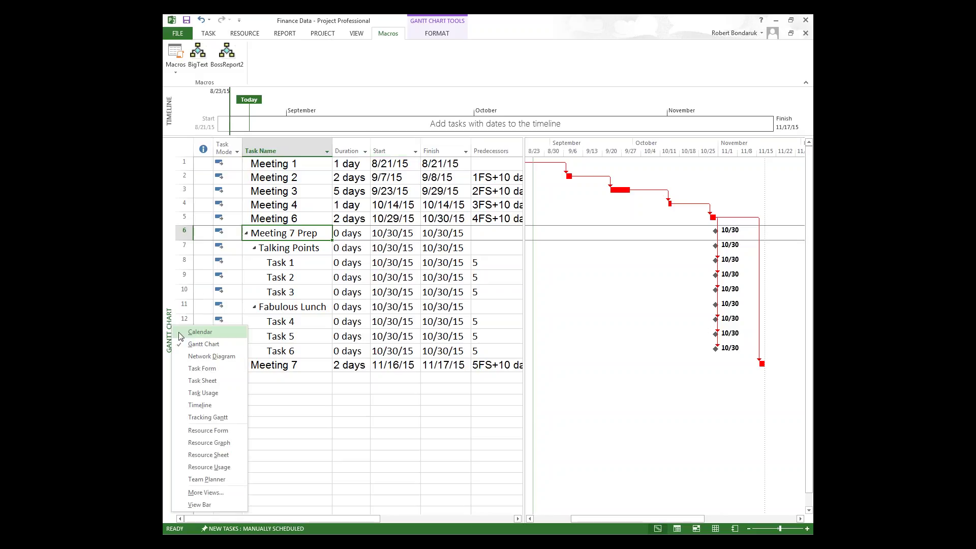
click(228, 467)
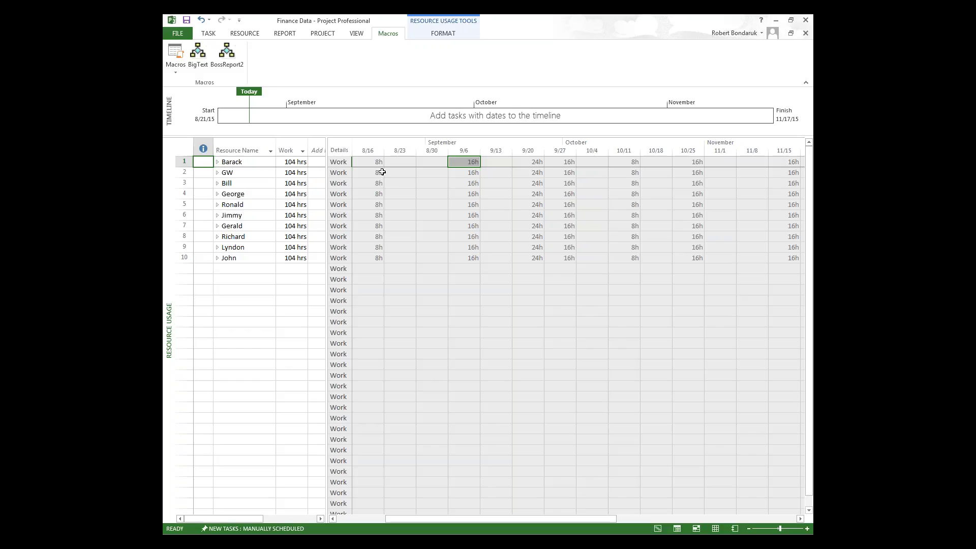
right_click(562, 149)
click(589, 158)
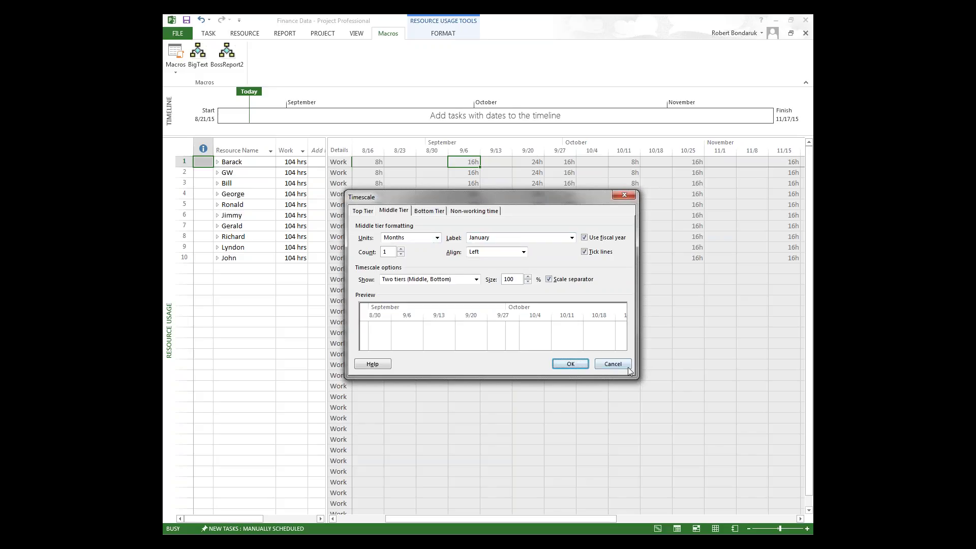
click(427, 210)
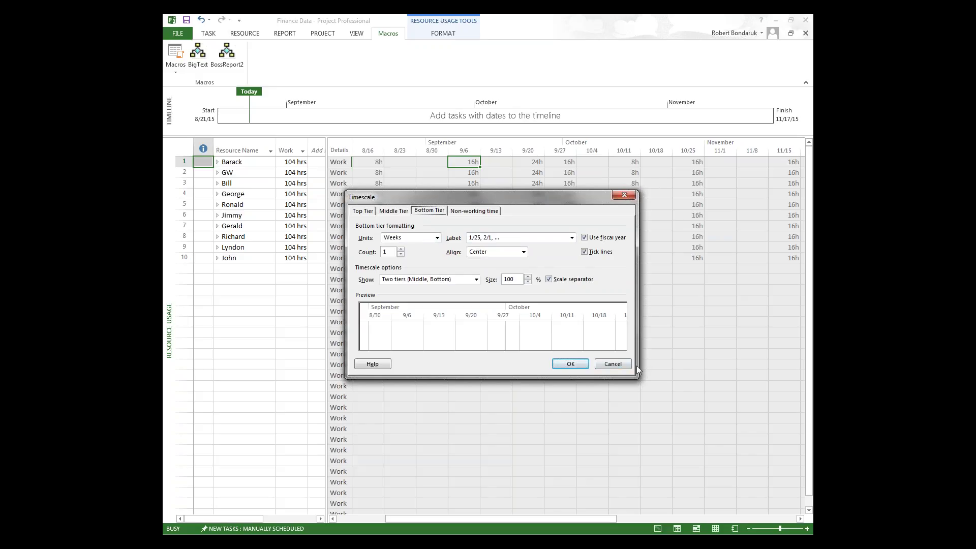
click(436, 237)
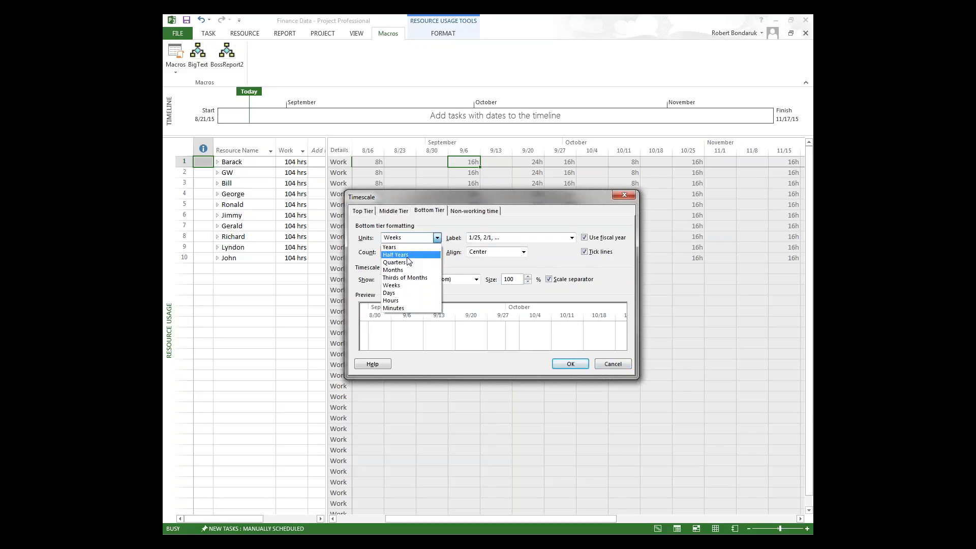
click(389, 293)
key(Return)
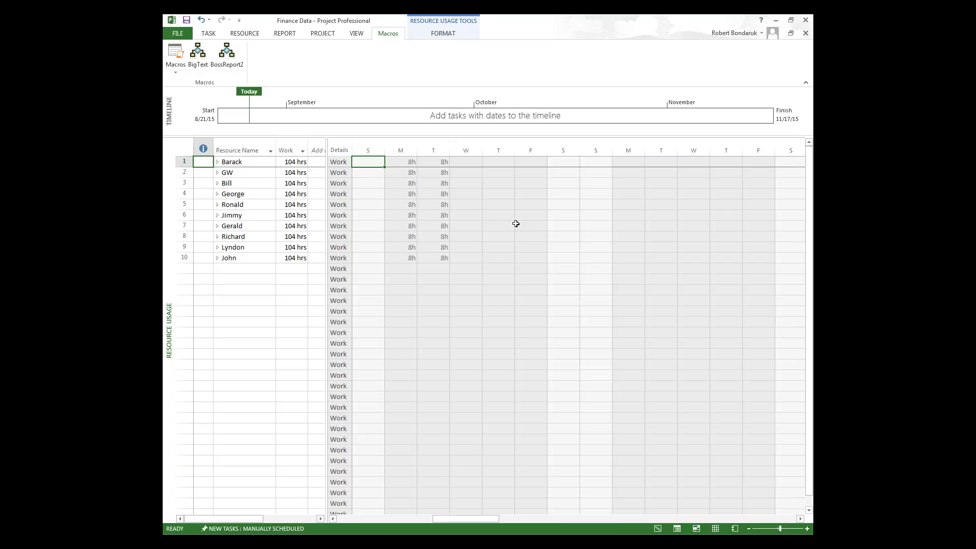
- Bring up the usage grid's list of detail rows to show
right_click(479, 152)
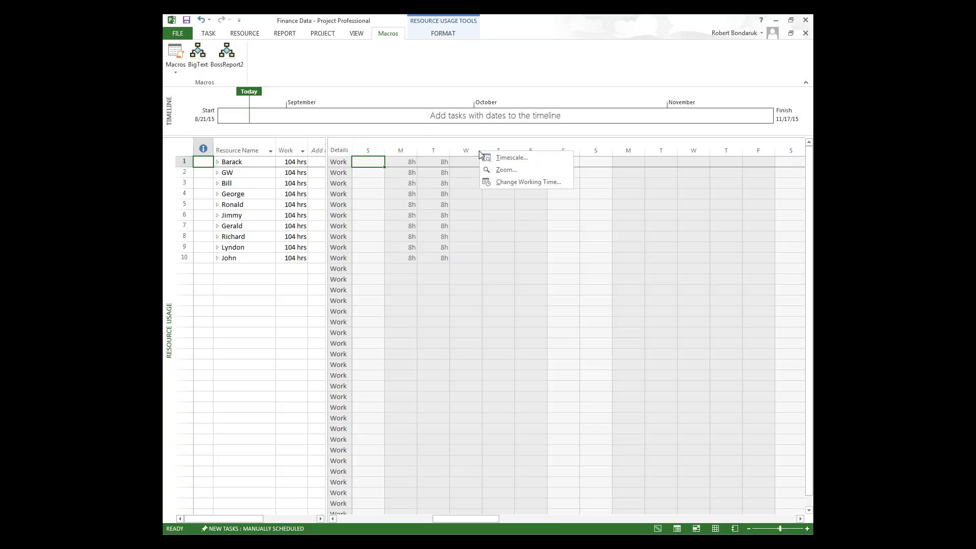
click(509, 170)
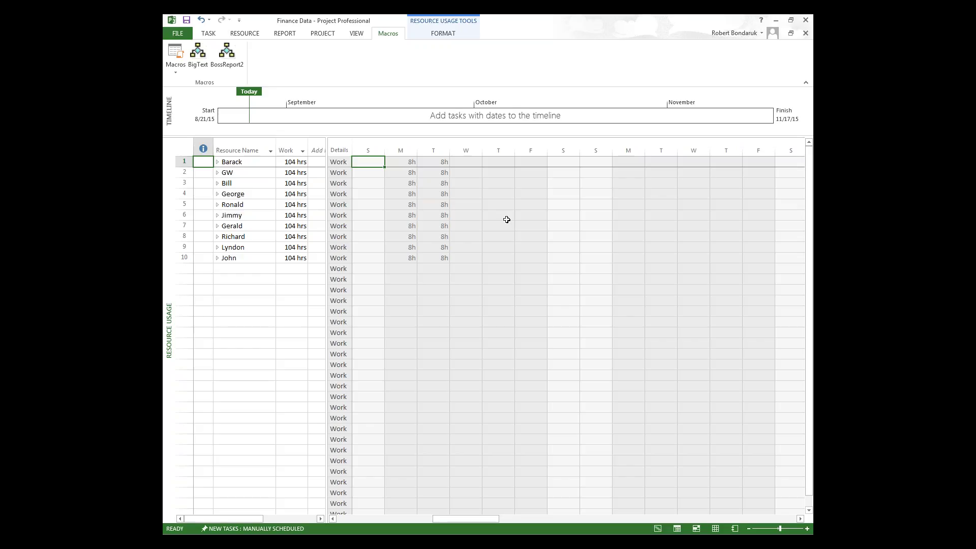
right_click(507, 220)
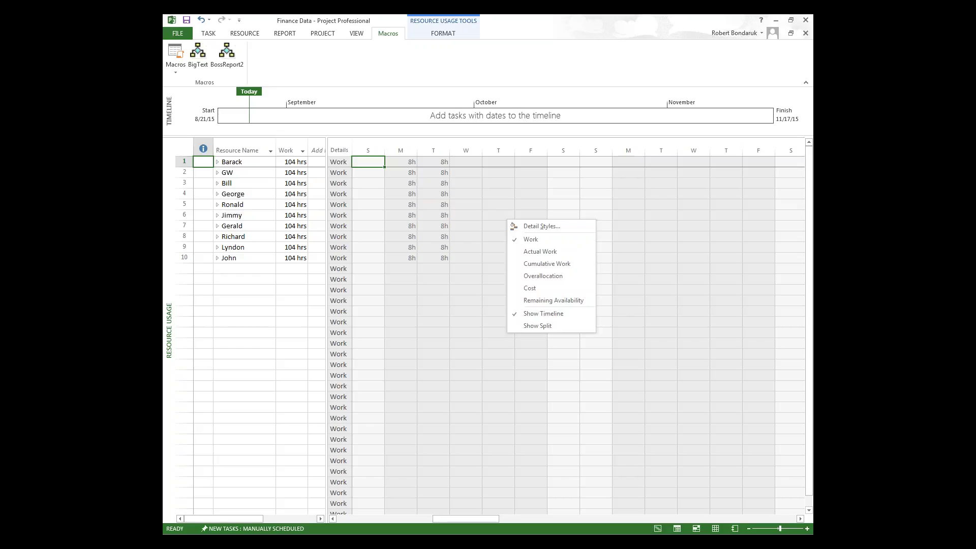
- Show Cost rows under each Work row, remove them again, and return to Gantt Chart
click(536, 287)
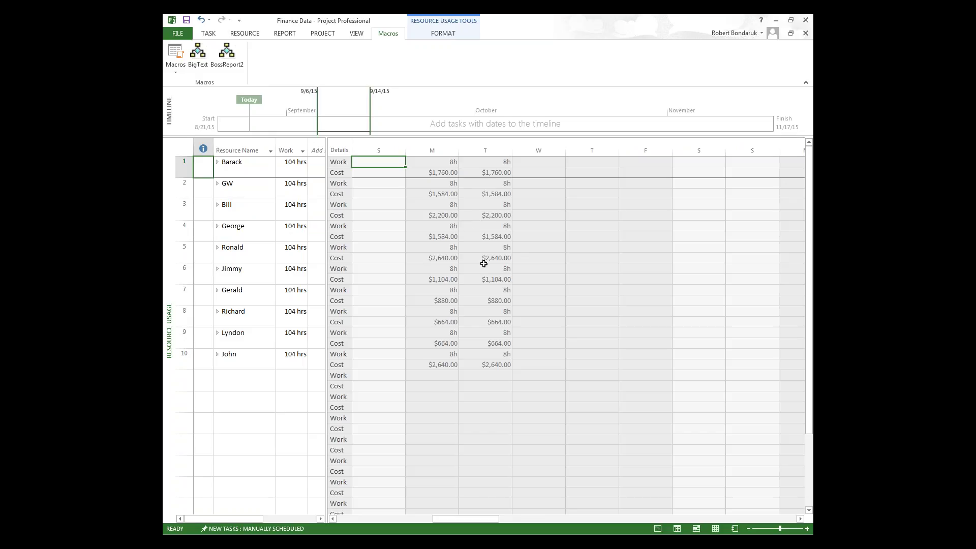
right_click(497, 195)
click(523, 259)
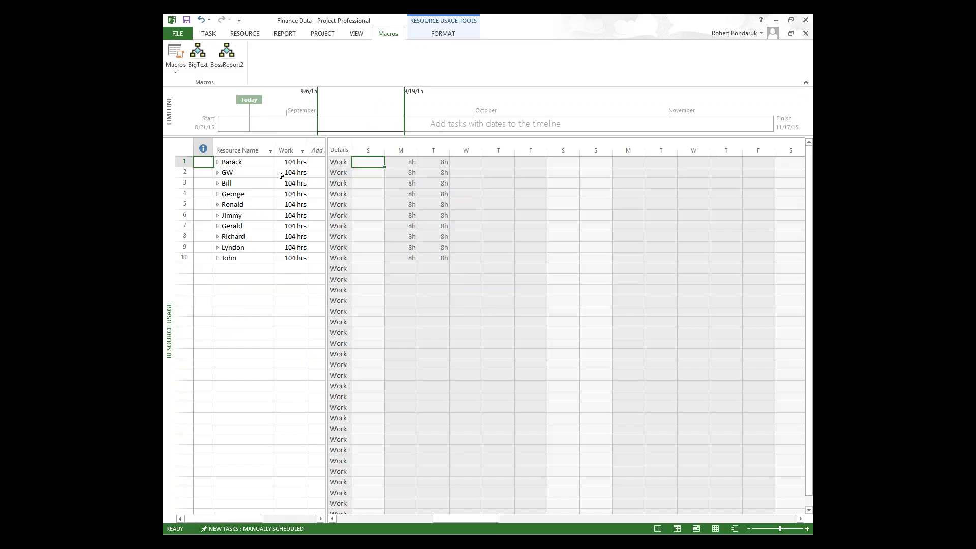
right_click(170, 311)
click(203, 329)
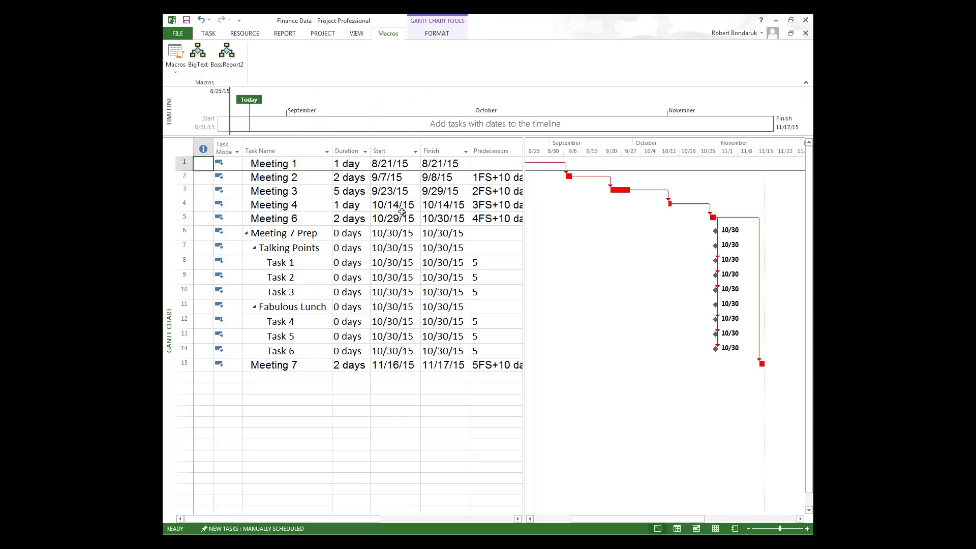
- Set all task table text to font size 10 and widen the table to reveal Resource Names
click(184, 149)
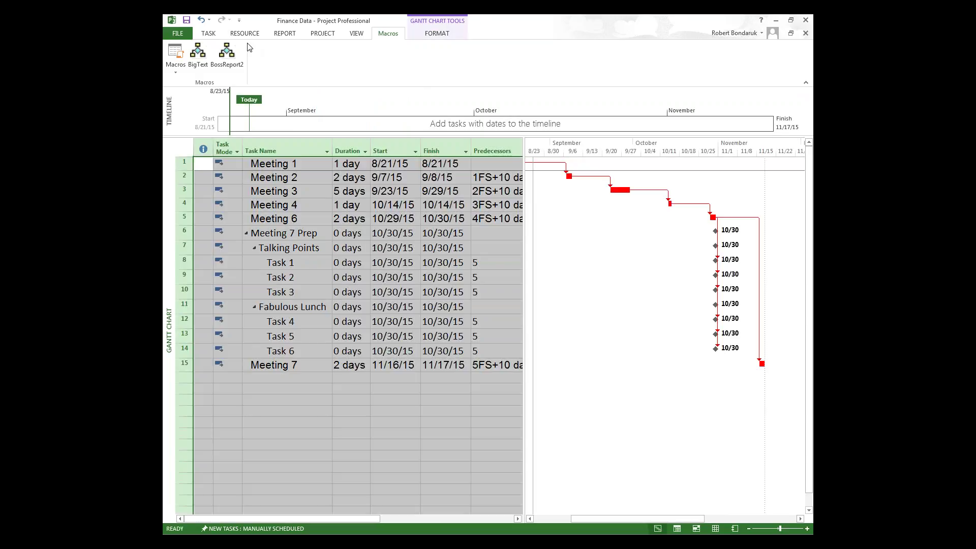
click(208, 33)
click(340, 51)
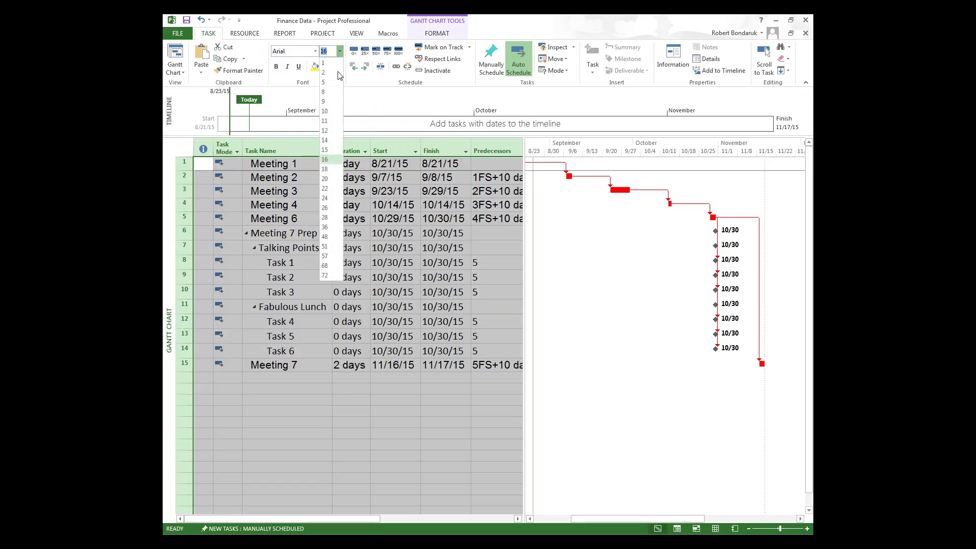
click(330, 107)
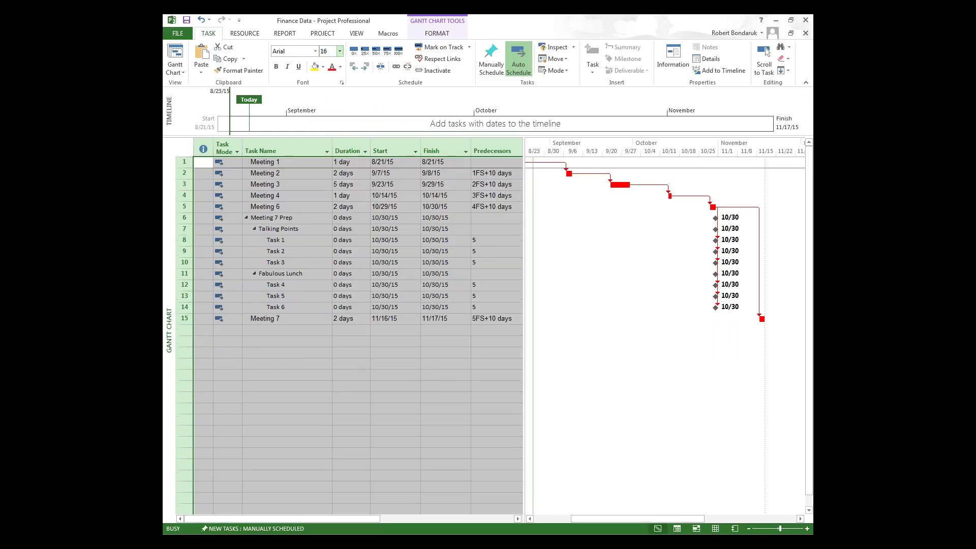
click(395, 356)
drag(525, 231, 562, 231)
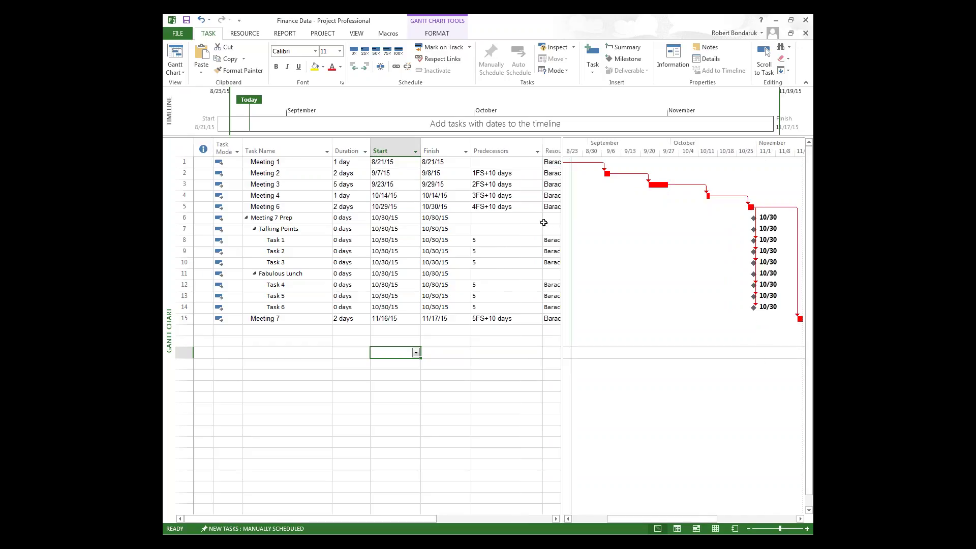
- Insert a Cost column before Duration and widen it
right_click(346, 151)
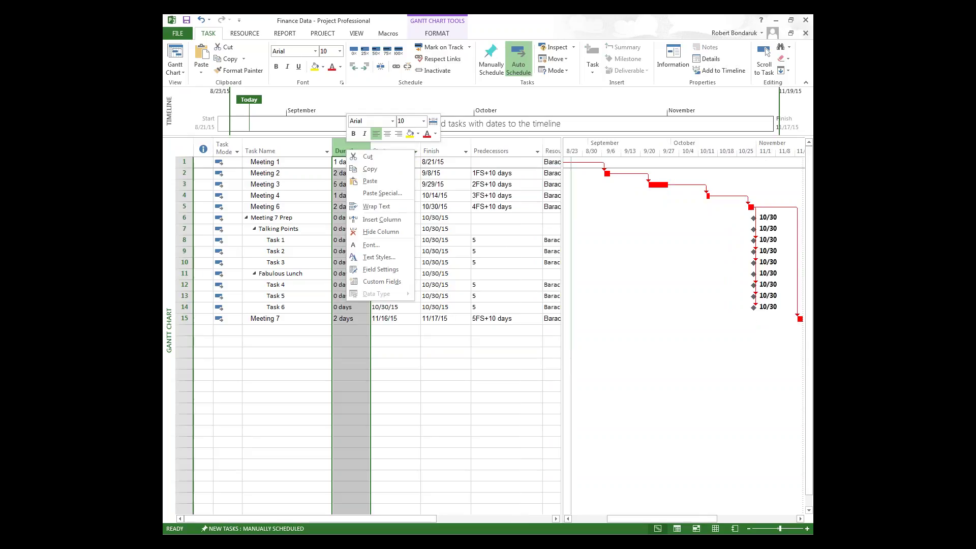
click(351, 145)
right_click(351, 145)
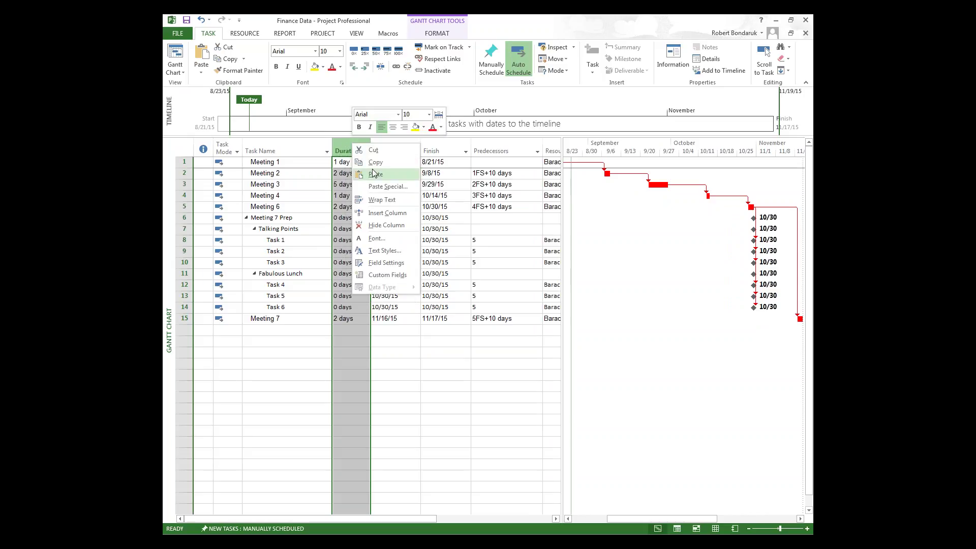
click(396, 218)
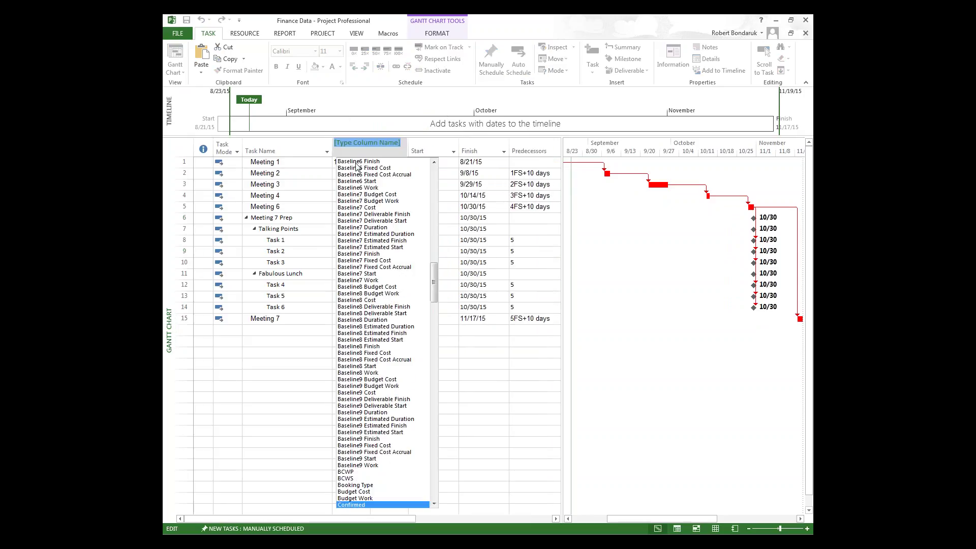
text(Cost)
key(Return)
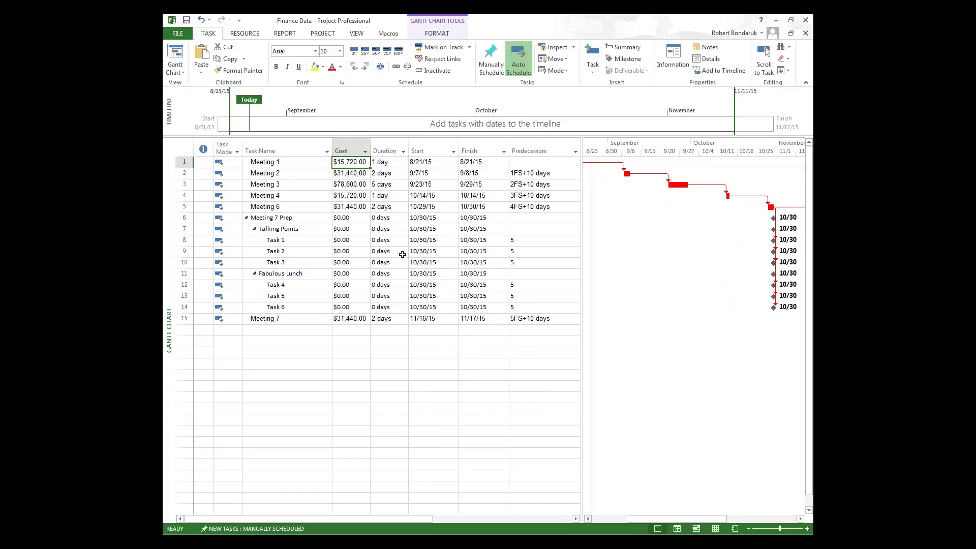
drag(370, 151, 386, 151)
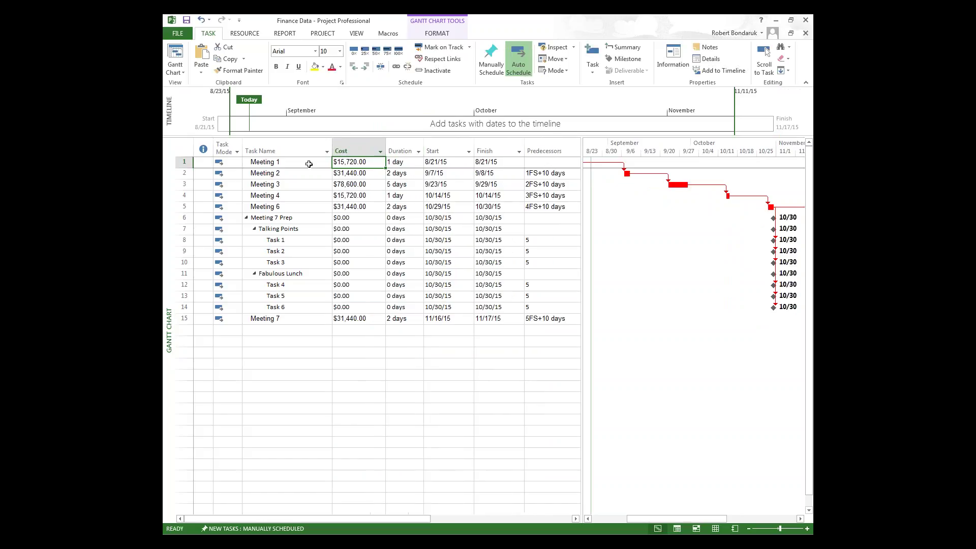
- Switch to the Resource Sheet view and back to the Gantt Chart
right_click(170, 324)
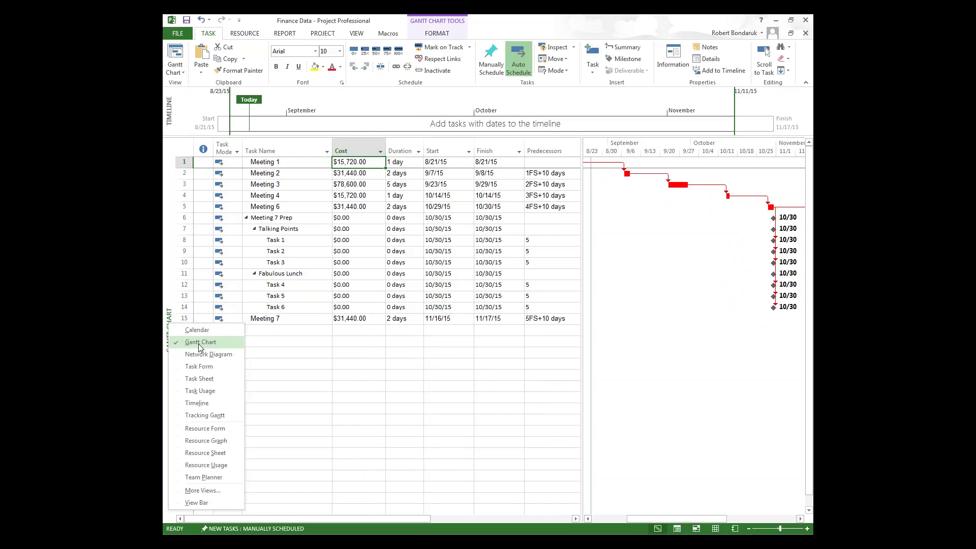
click(206, 453)
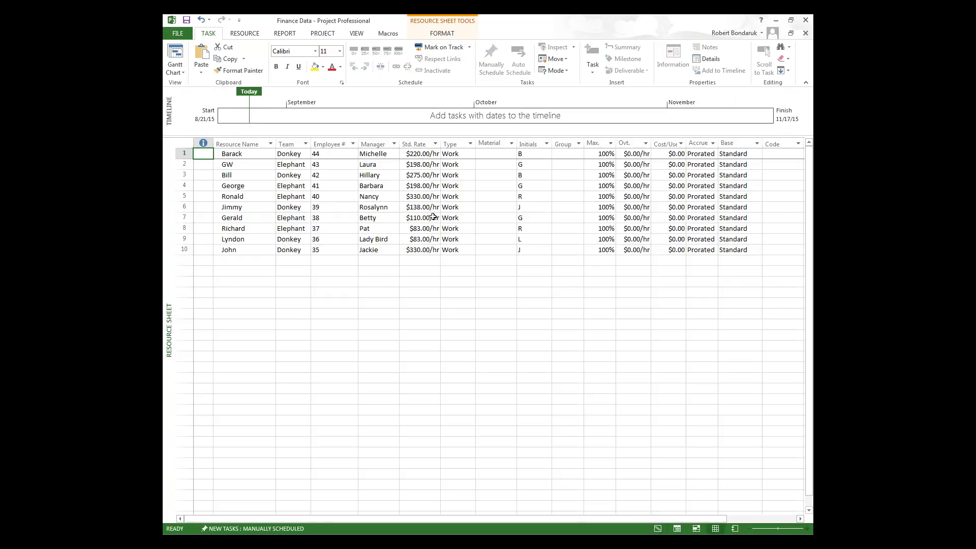
right_click(171, 331)
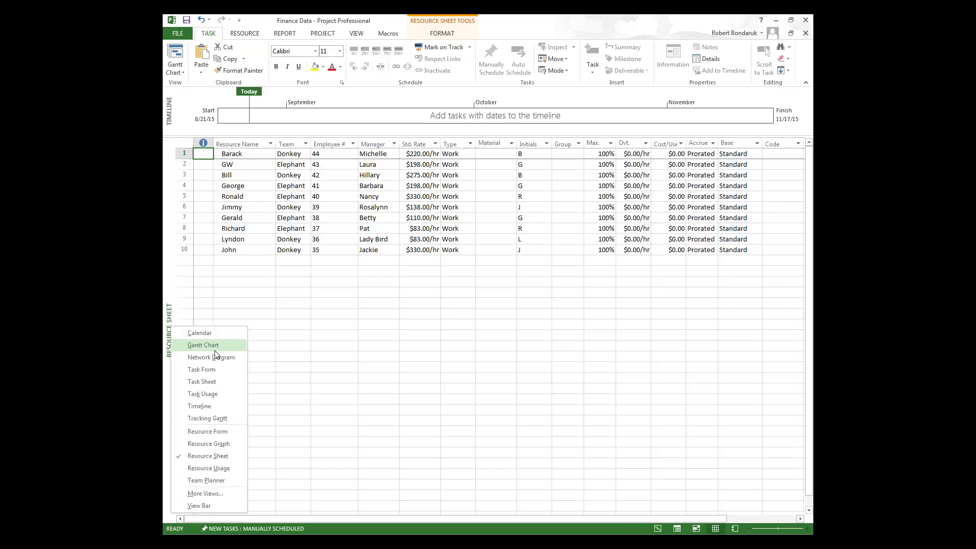
click(211, 345)
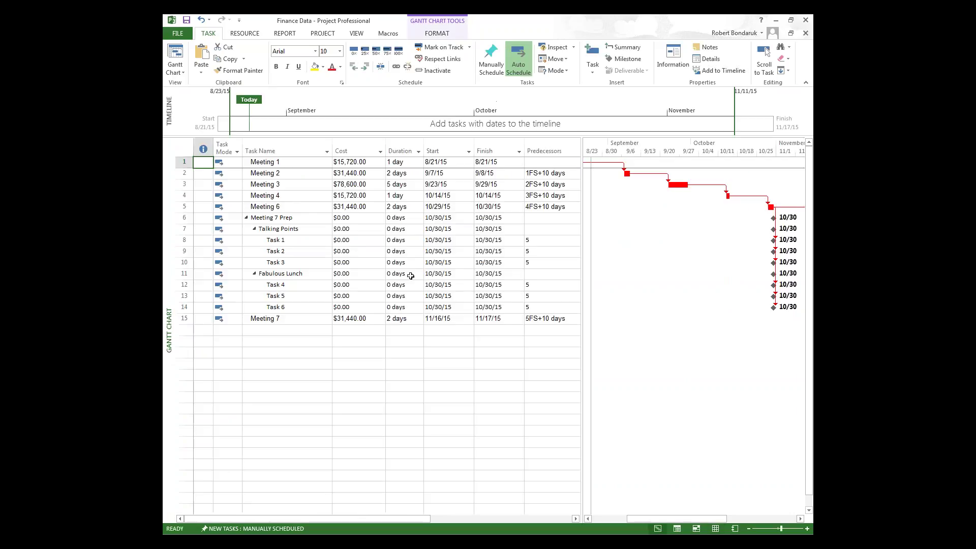
- Insert a Work column before Duration
right_click(404, 151)
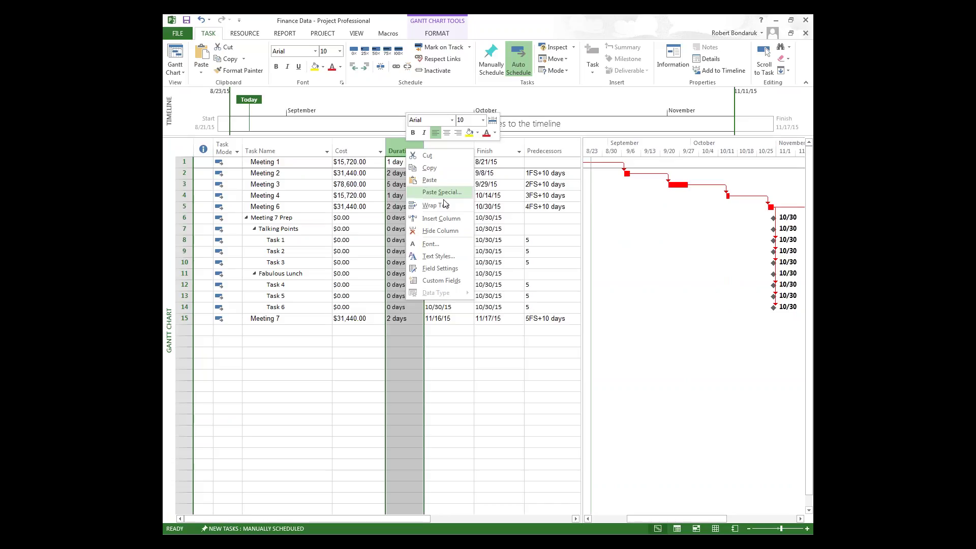
key(Escape)
key(Insert)
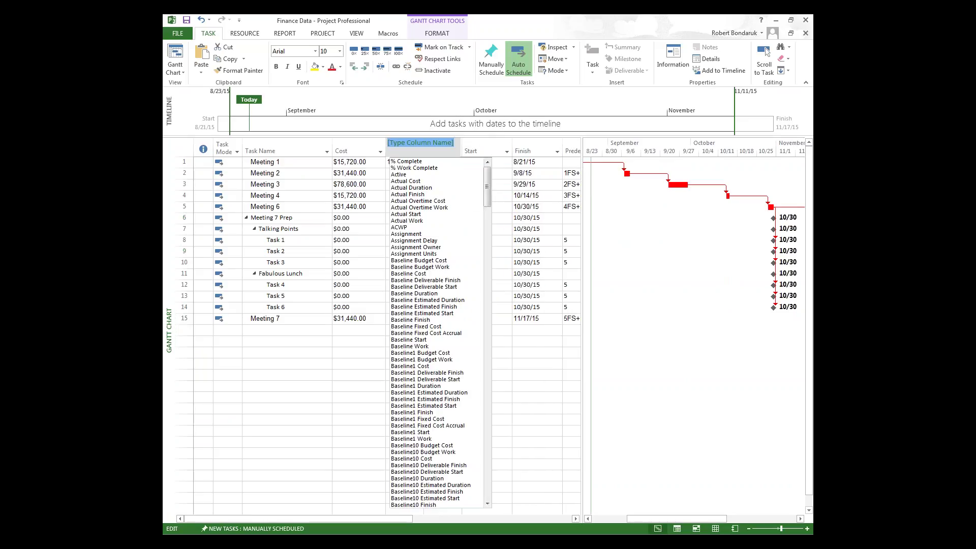
text(work)
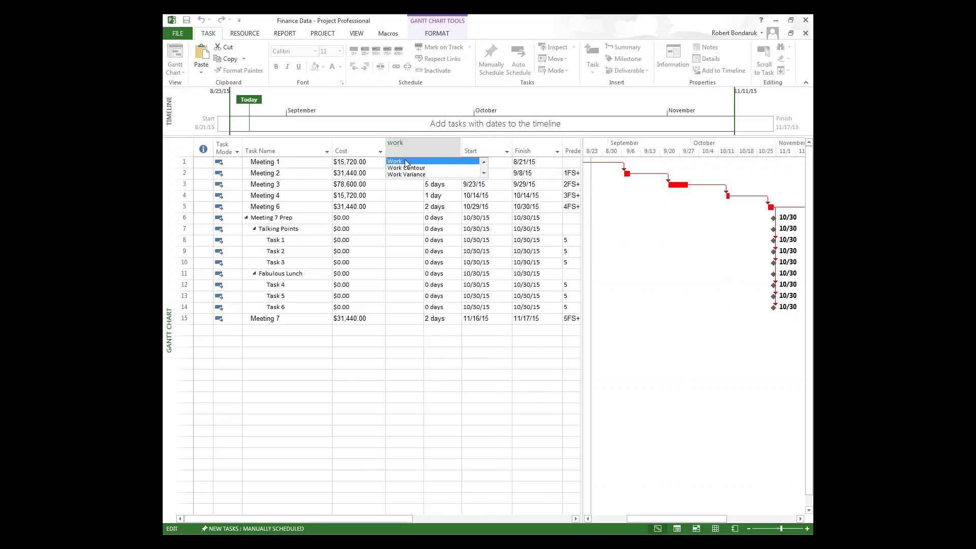
click(407, 162)
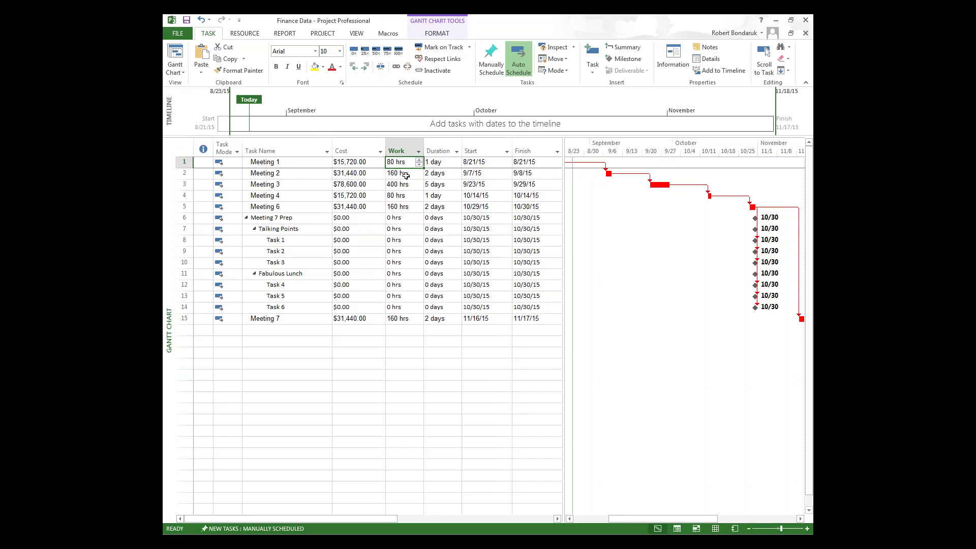
- Hide the Work and Cost columns so Duration follows Task Name
right_click(407, 144)
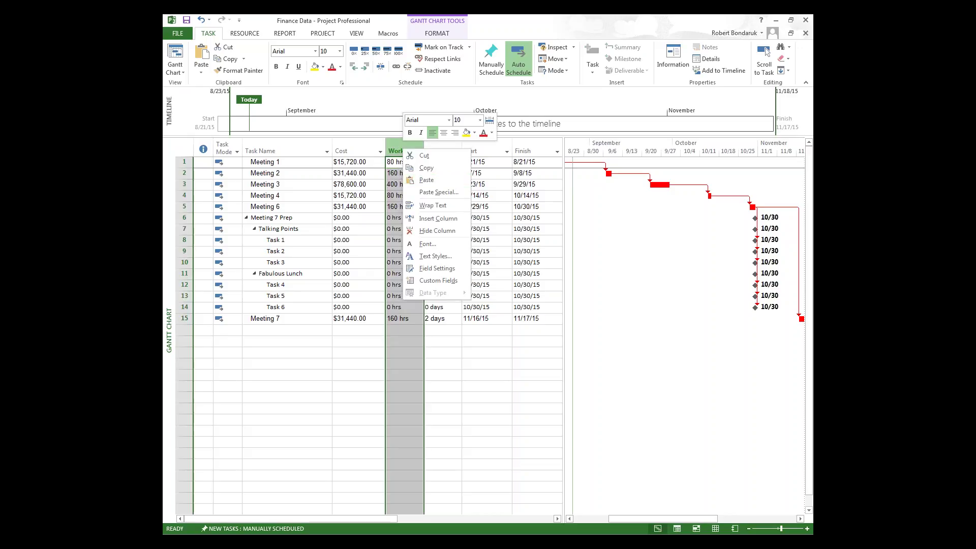
click(449, 233)
right_click(367, 145)
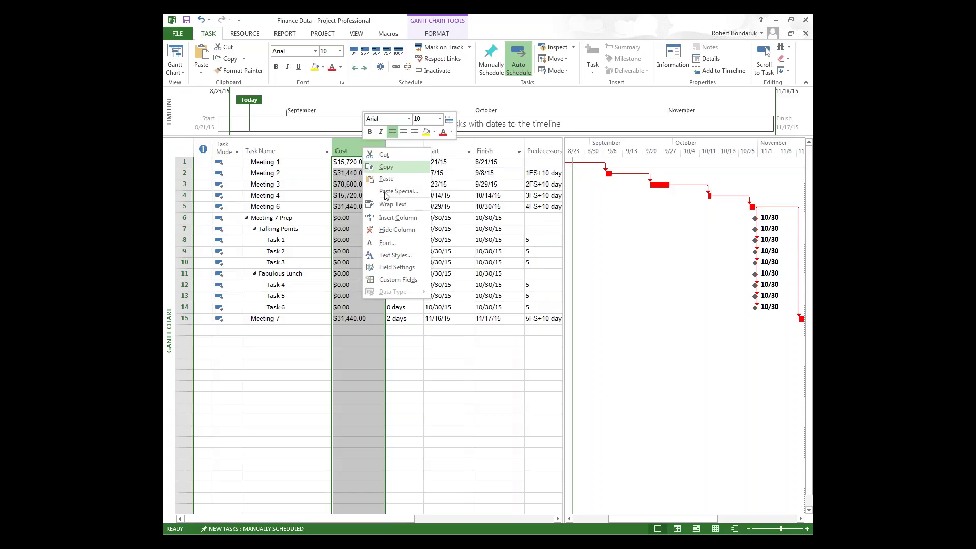
click(401, 233)
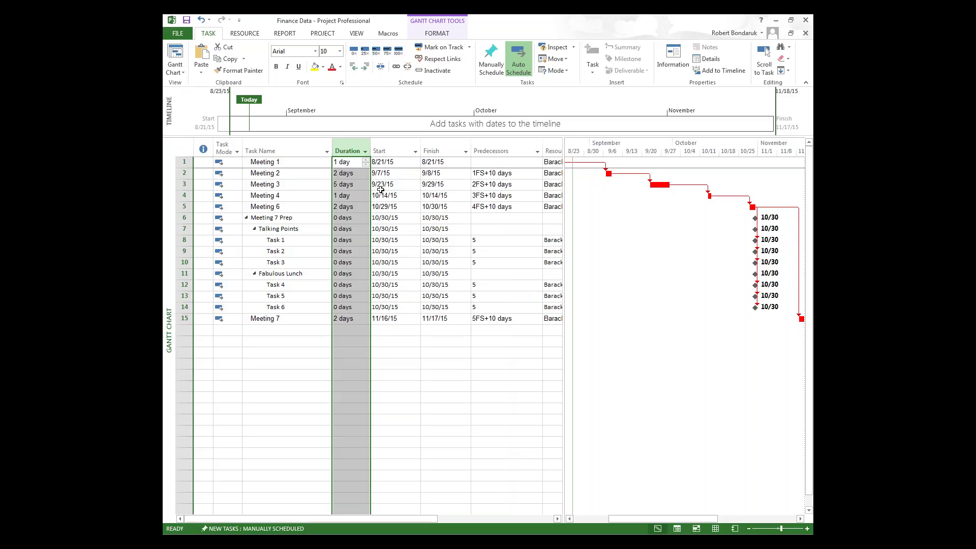
click(396, 181)
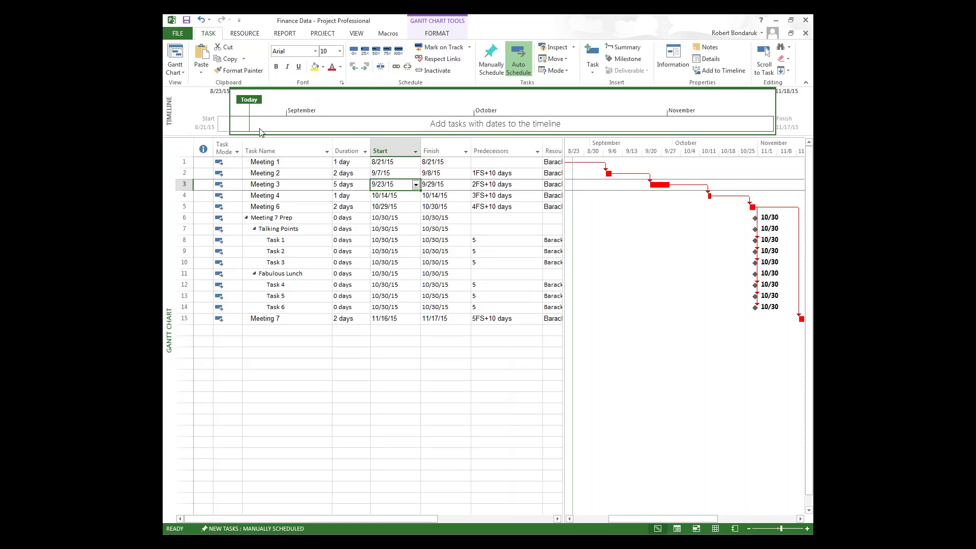
- Set up a new macro recording named FinanceExport and go to the File Info page
click(387, 33)
click(176, 71)
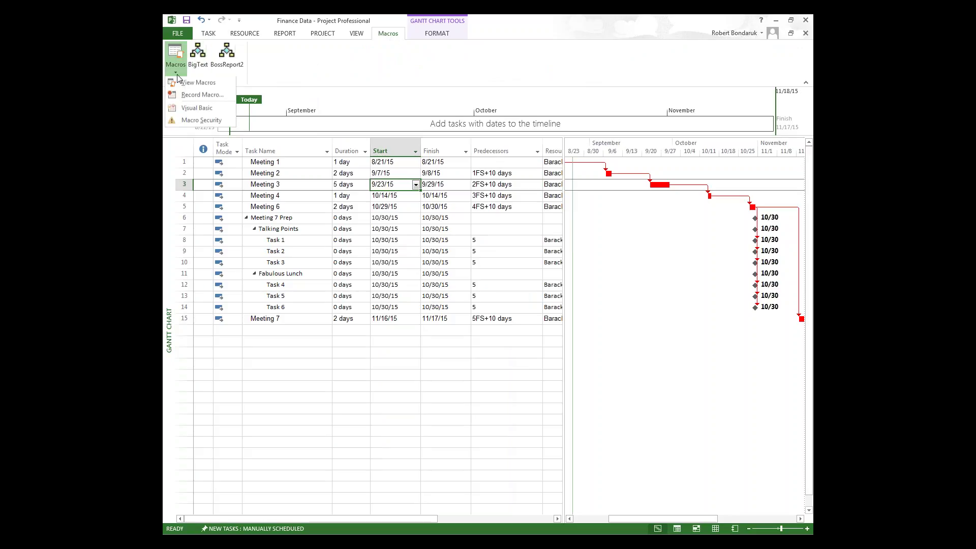
click(201, 94)
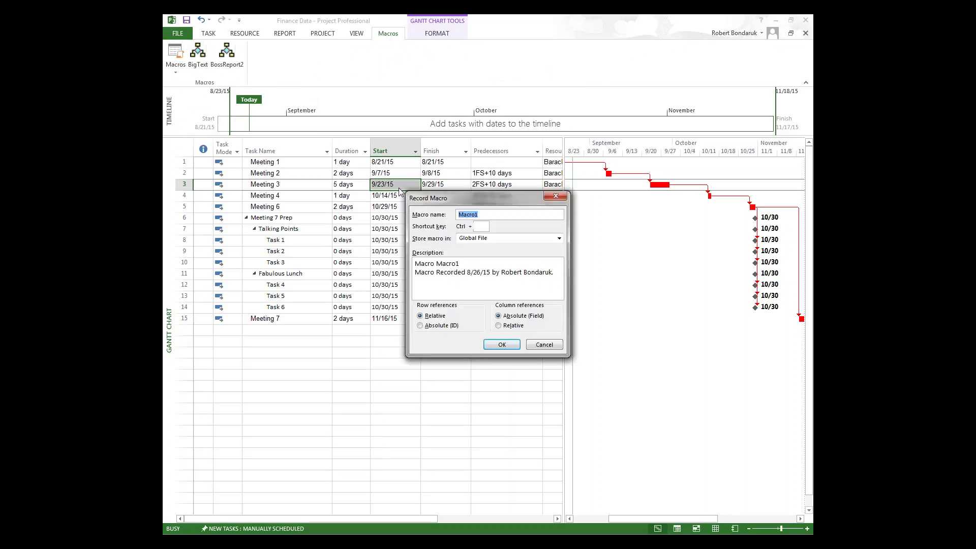
text(F)
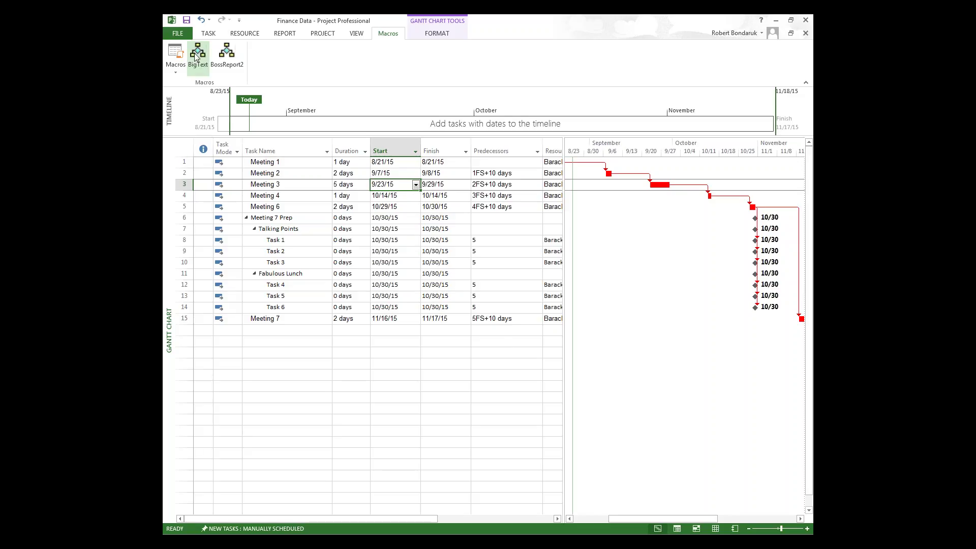
click(178, 34)
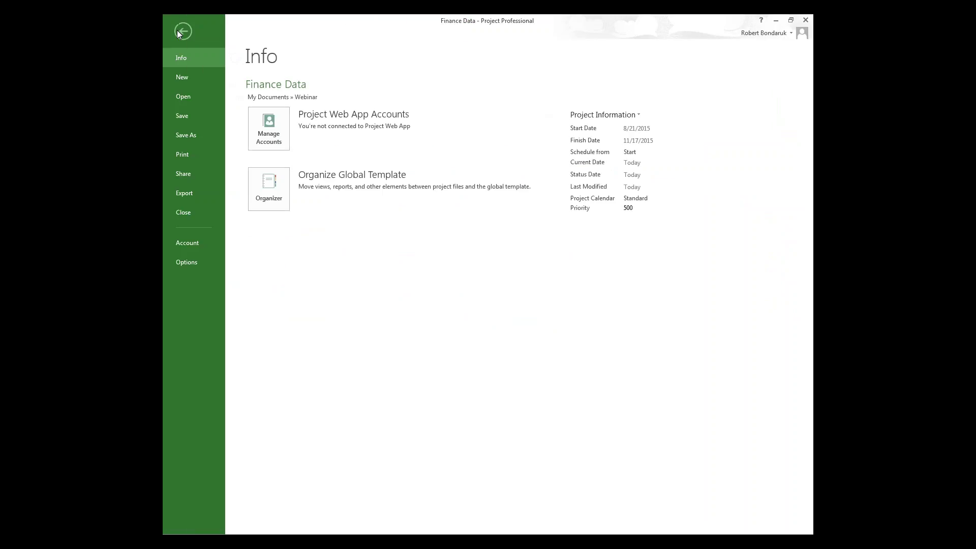
- Use Save As to store Finance Data as an Excel Workbook in the Webinar folder
click(196, 136)
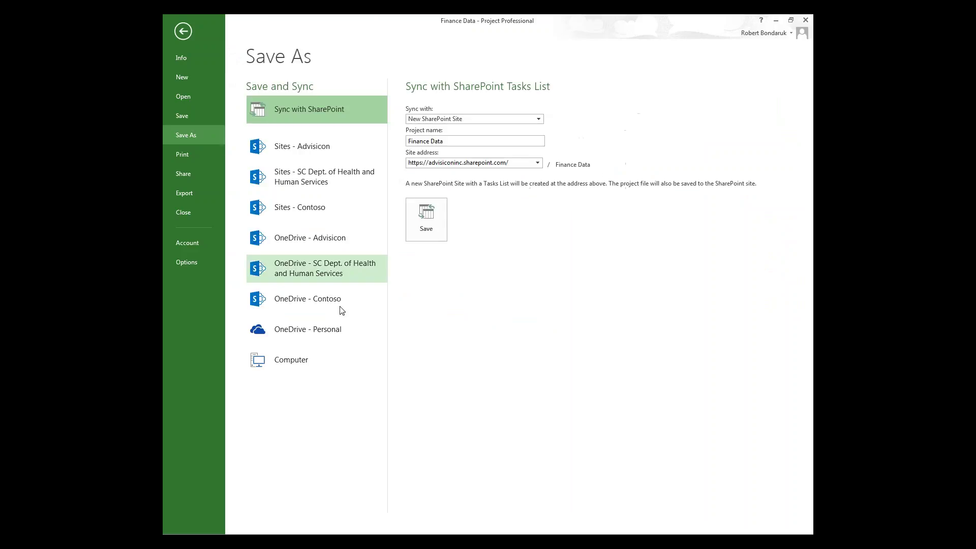
click(292, 357)
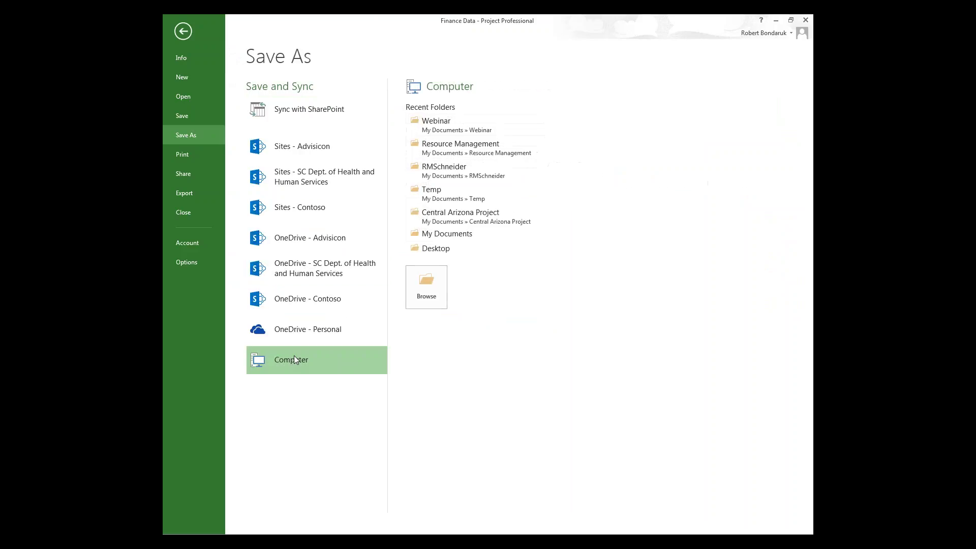
click(453, 122)
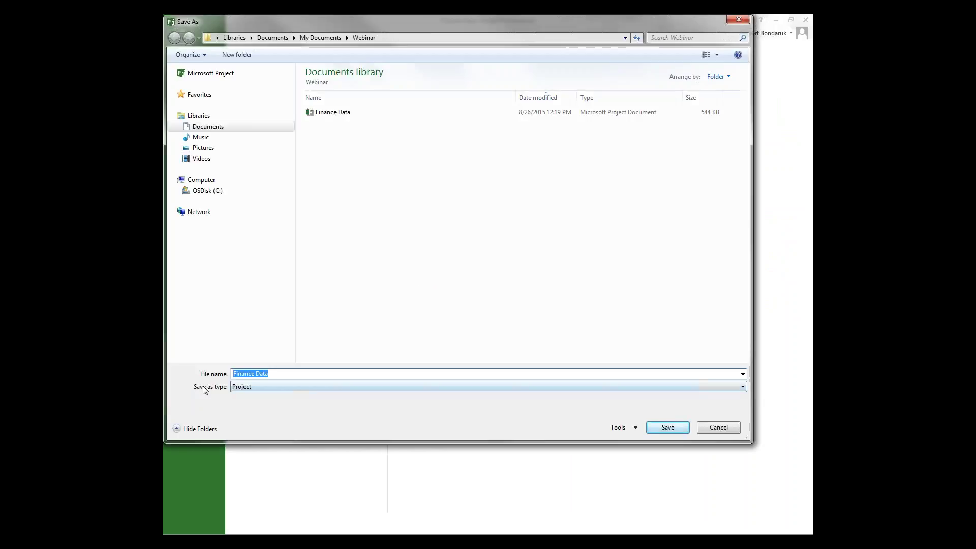
click(463, 389)
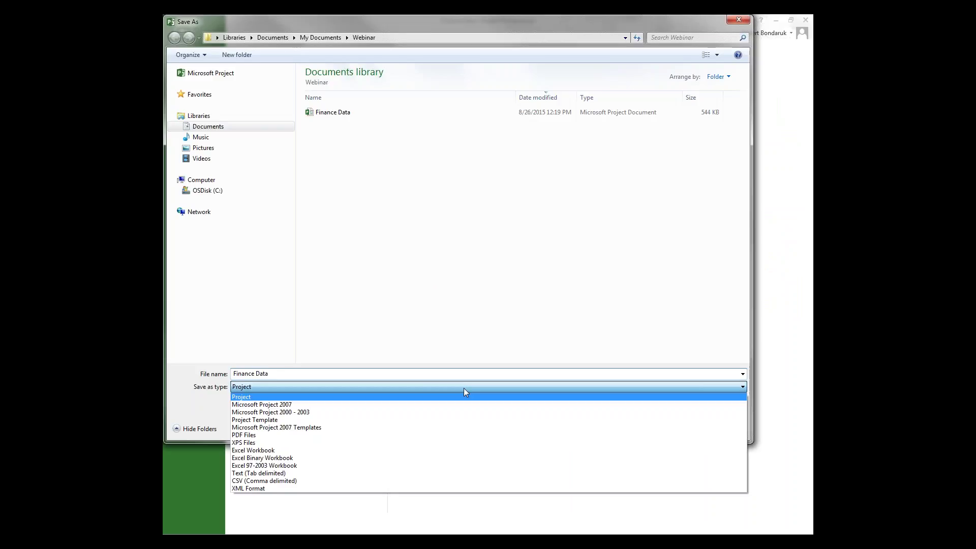
click(282, 451)
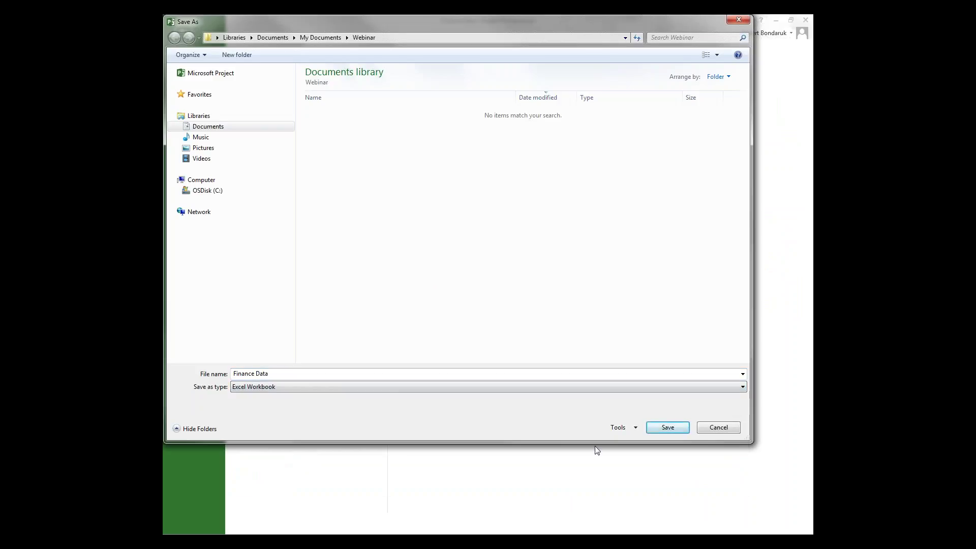
click(667, 428)
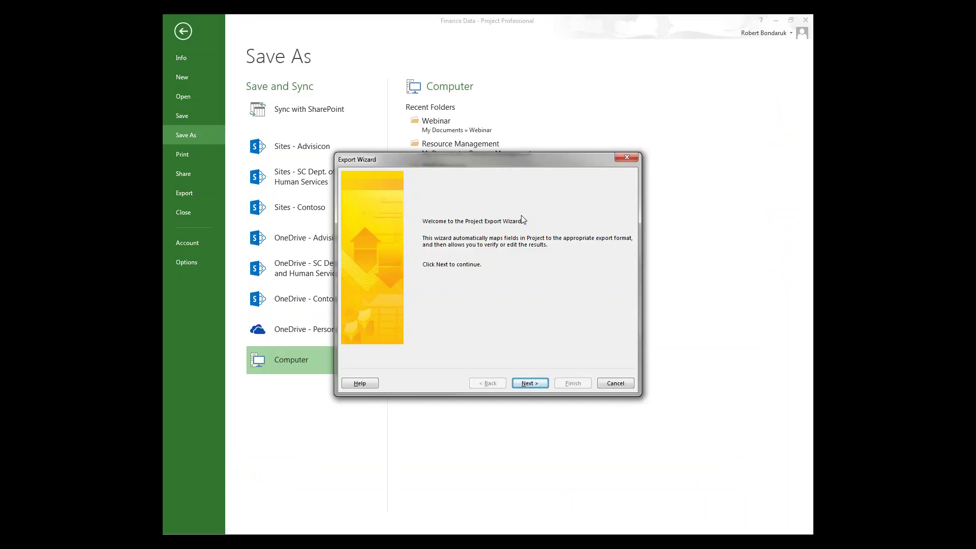
- Step through the Export Wizard choosing Selected Data, a New map, and Tasks
click(528, 383)
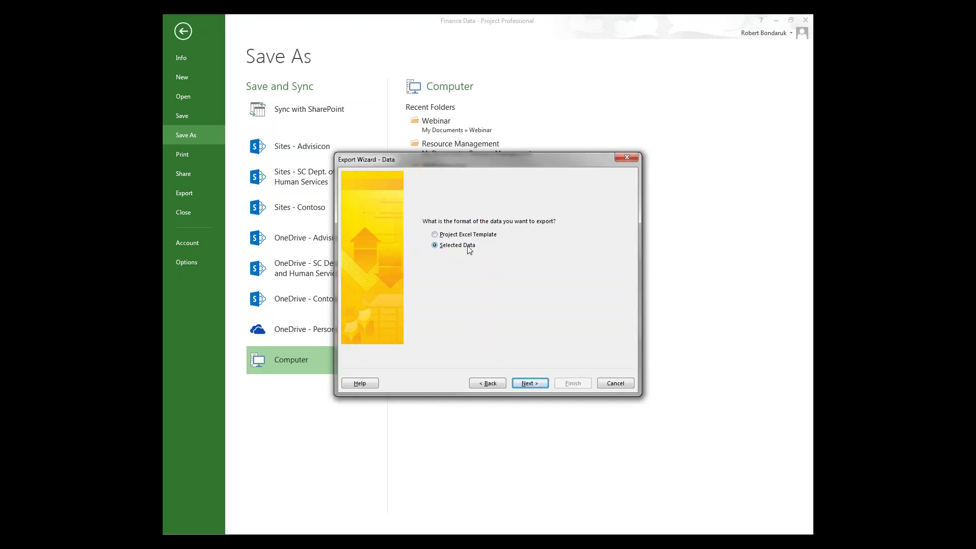
click(530, 384)
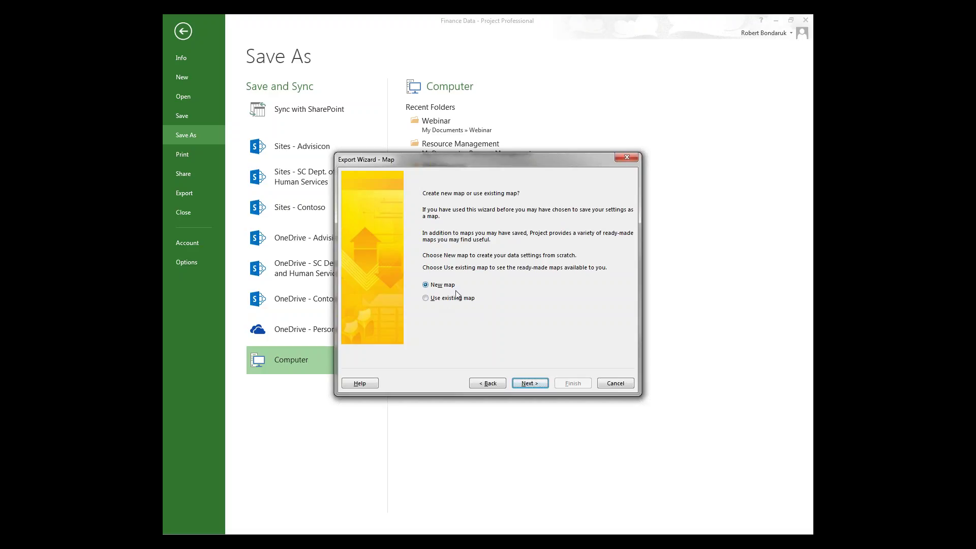
click(531, 383)
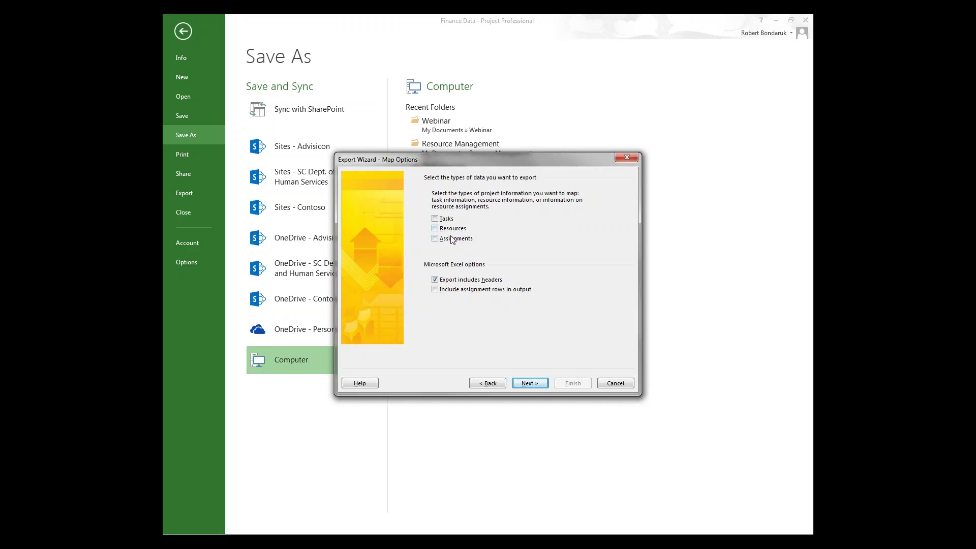
click(445, 220)
click(532, 384)
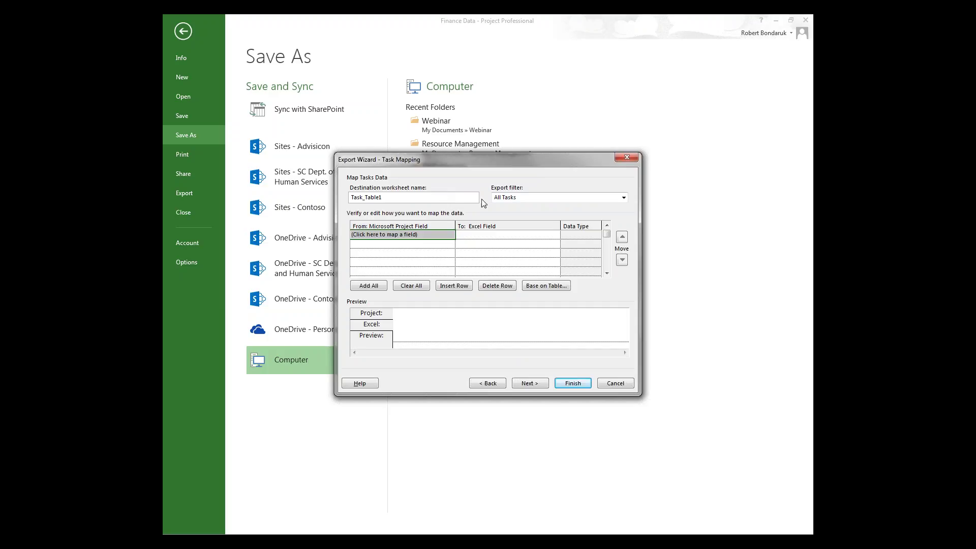
- Map the Name, Start and Finish task fields in the export grid
click(431, 236)
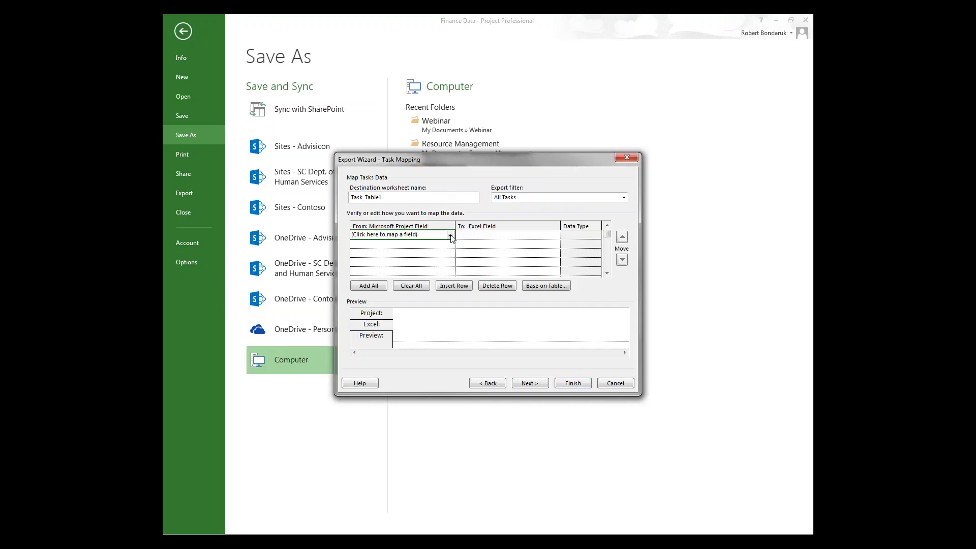
text(Name)
key(Return)
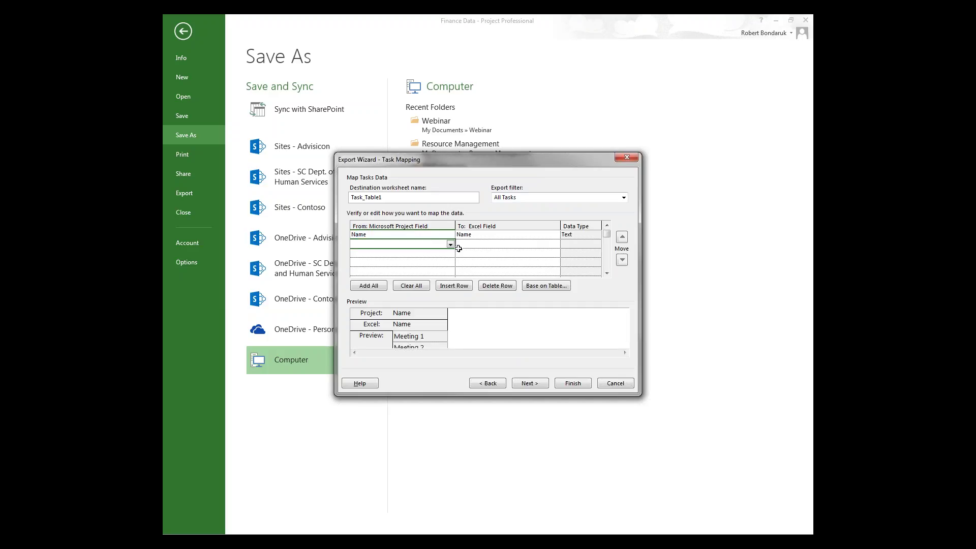
text(Start)
key(Return)
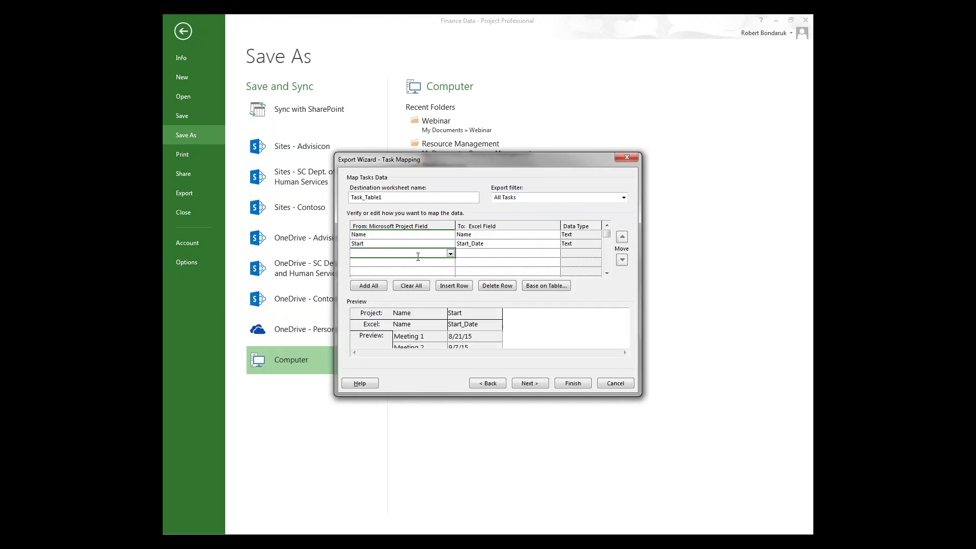
text(Finish)
key(Return)
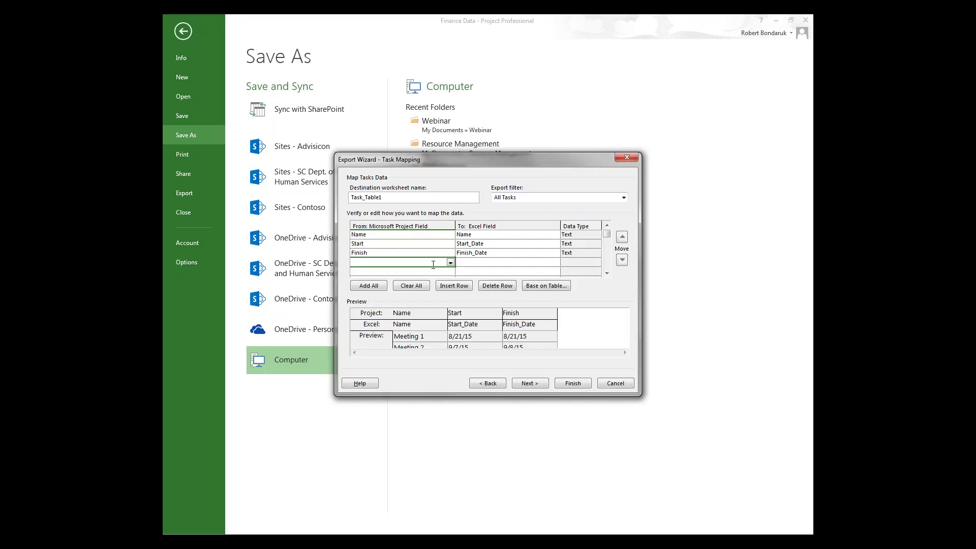
- Map Cost to Cost and Work to Scheduled_Work, check the preview, and continue
text(Cost)
click(437, 272)
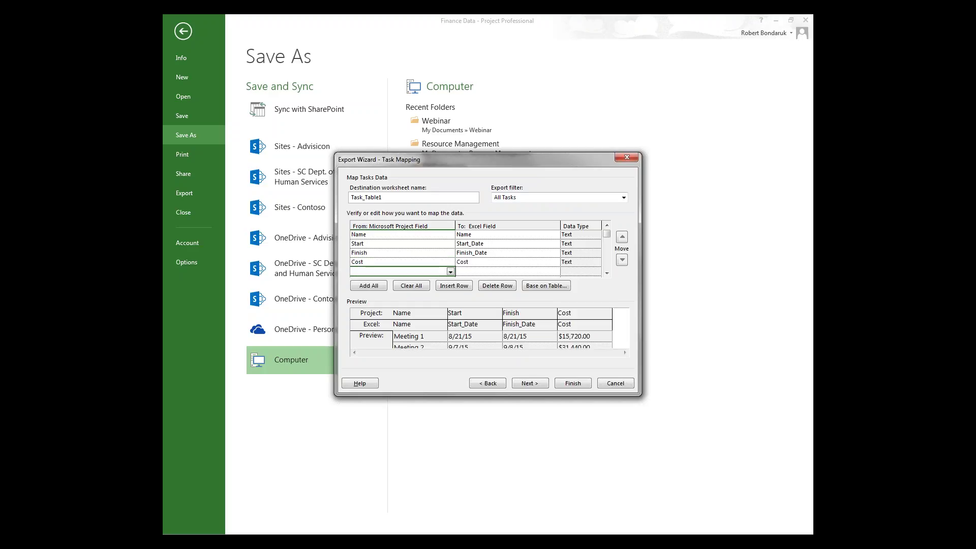
text(Work)
click(480, 271)
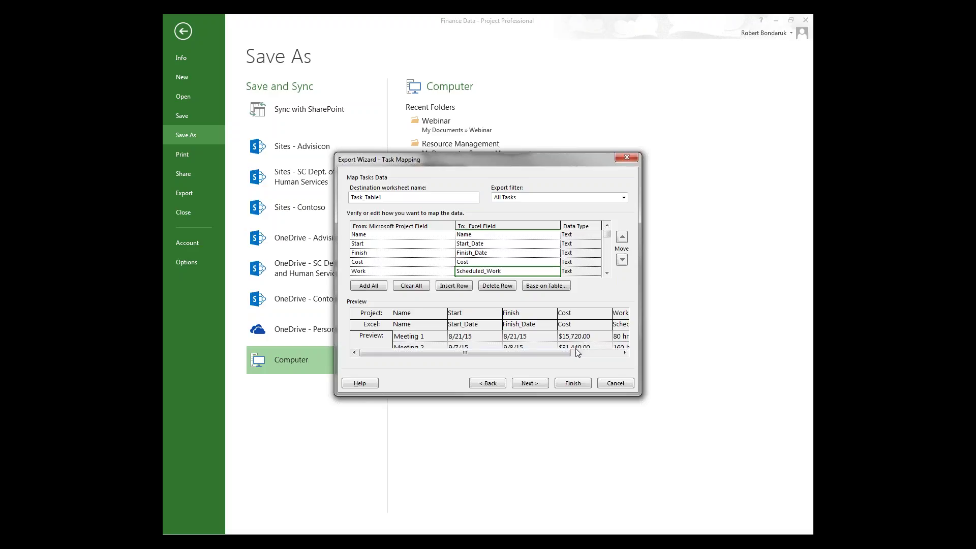
drag(567, 352, 499, 350)
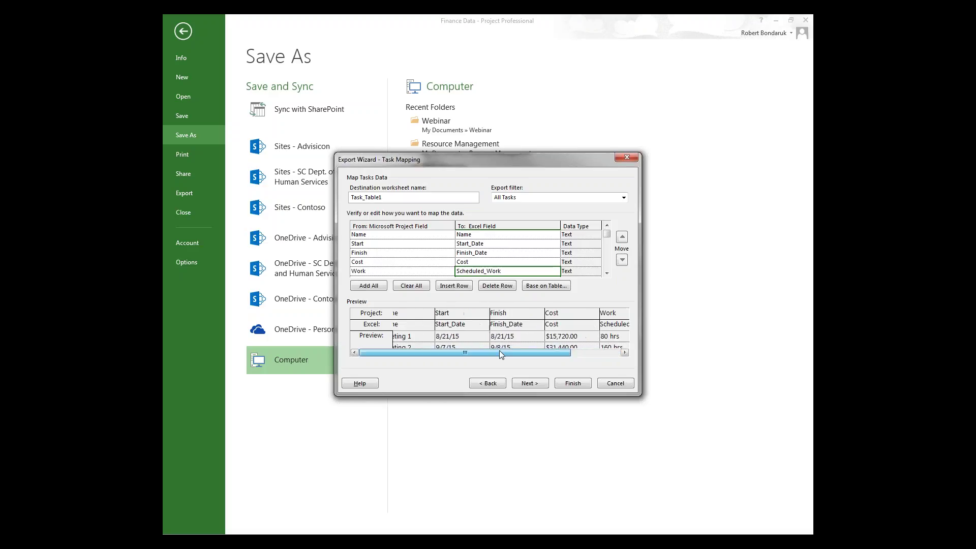
click(531, 383)
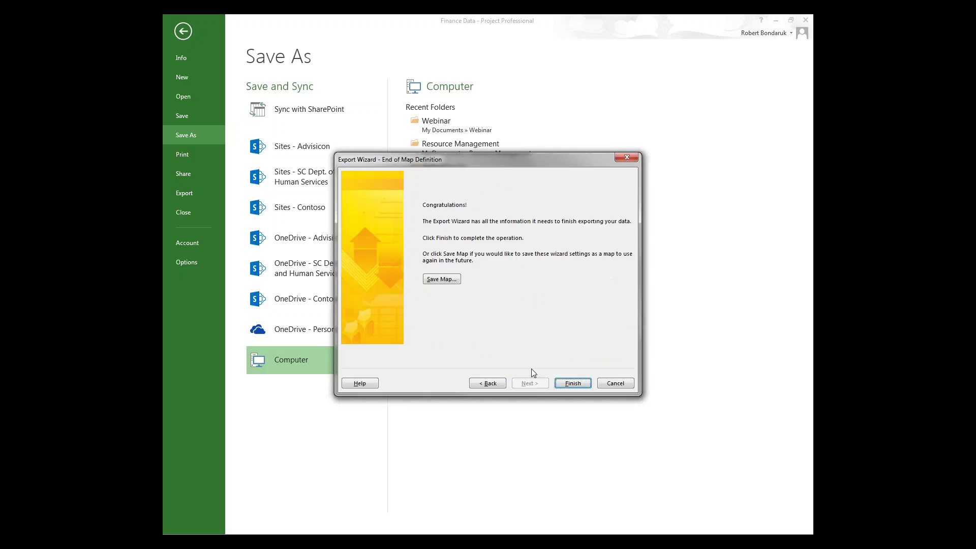
- Save the mapping over the existing Finance Export map and finish the Excel export
click(443, 282)
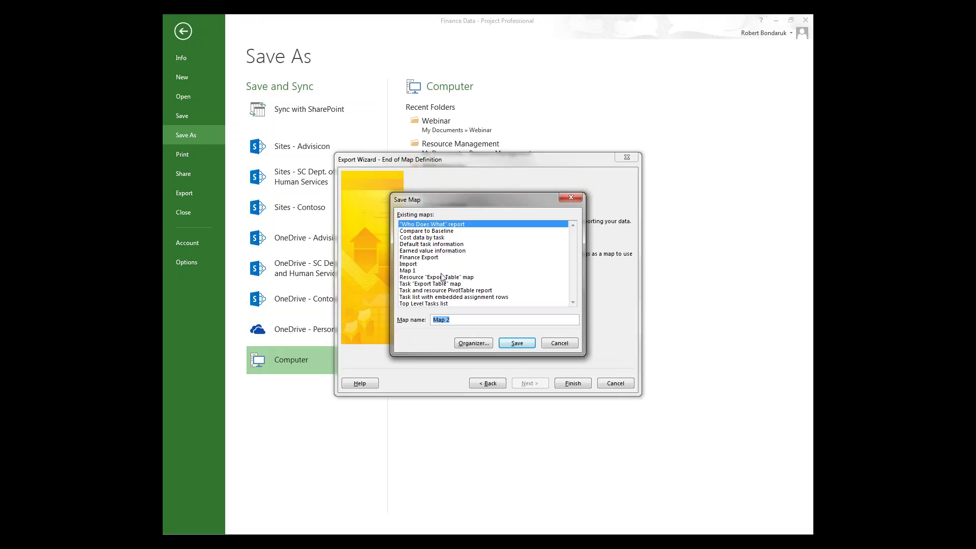
click(430, 257)
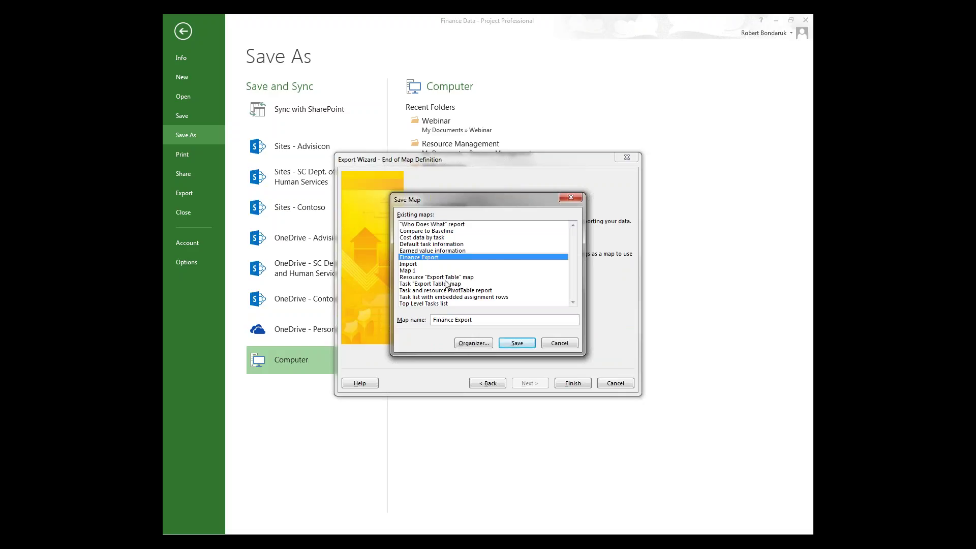
click(517, 343)
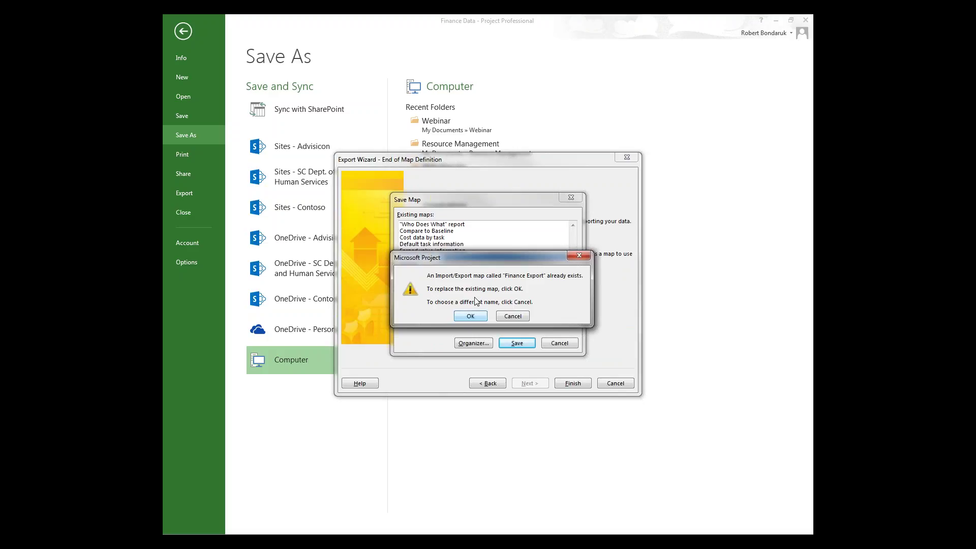
click(470, 316)
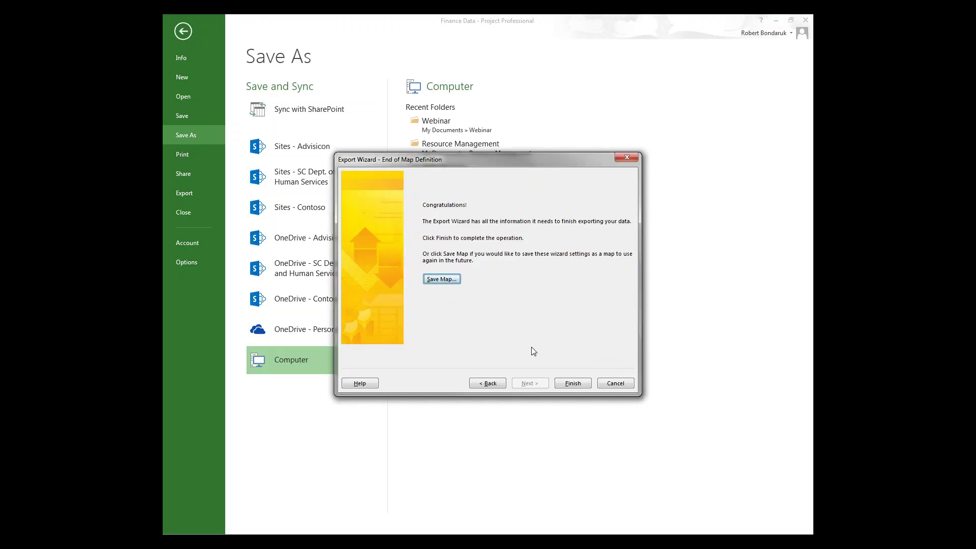
click(569, 388)
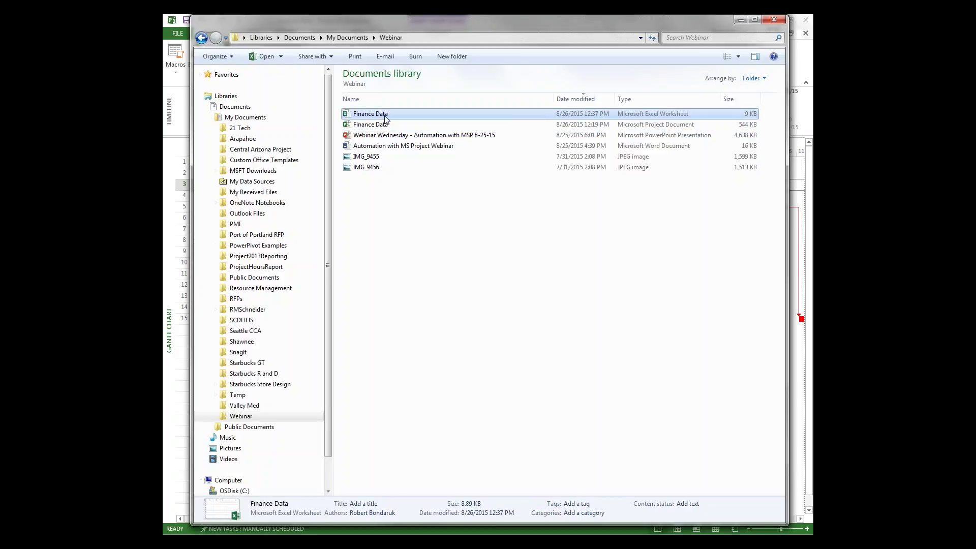
- Open the Finance Data workbook, autofit all columns, inspect row 2's values, and close it
double_click(379, 115)
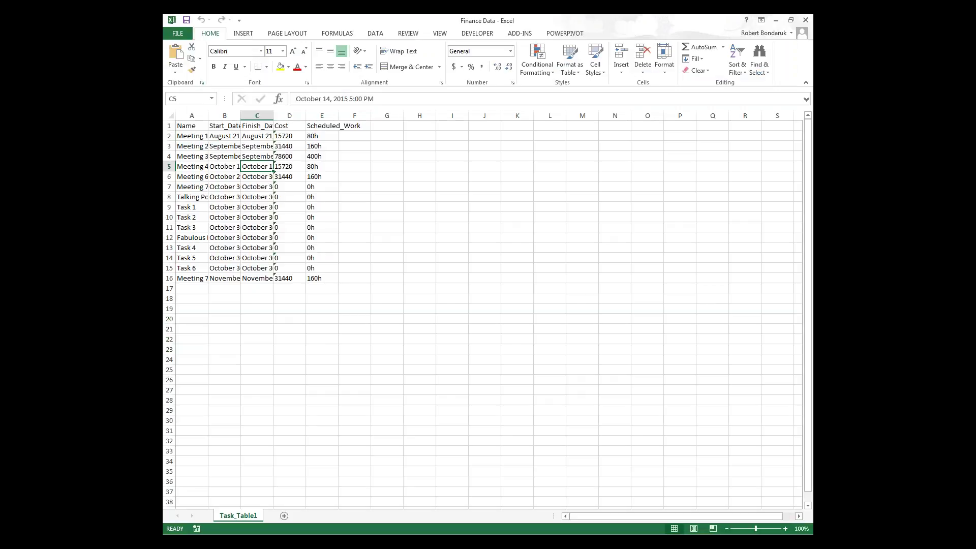
click(168, 112)
double_click(208, 115)
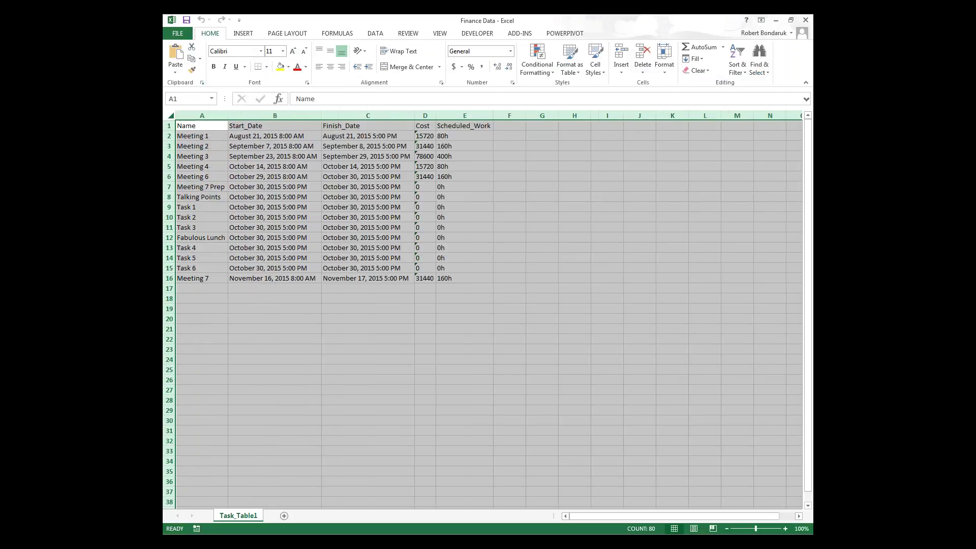
click(205, 137)
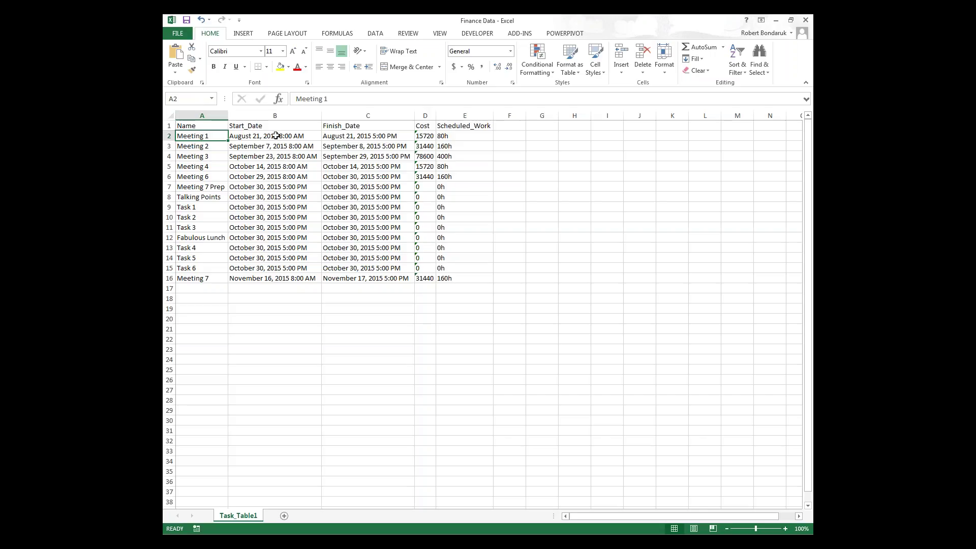
click(290, 136)
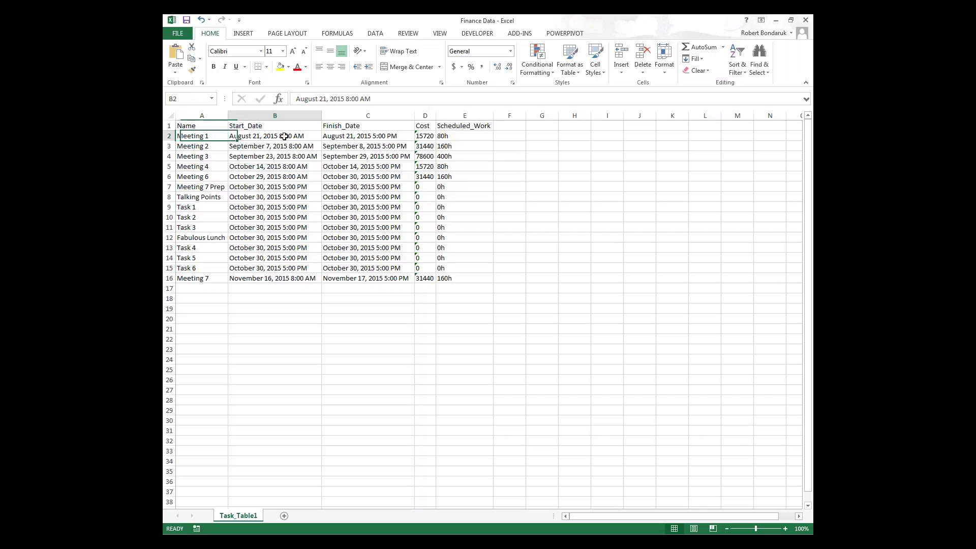
click(361, 133)
click(429, 136)
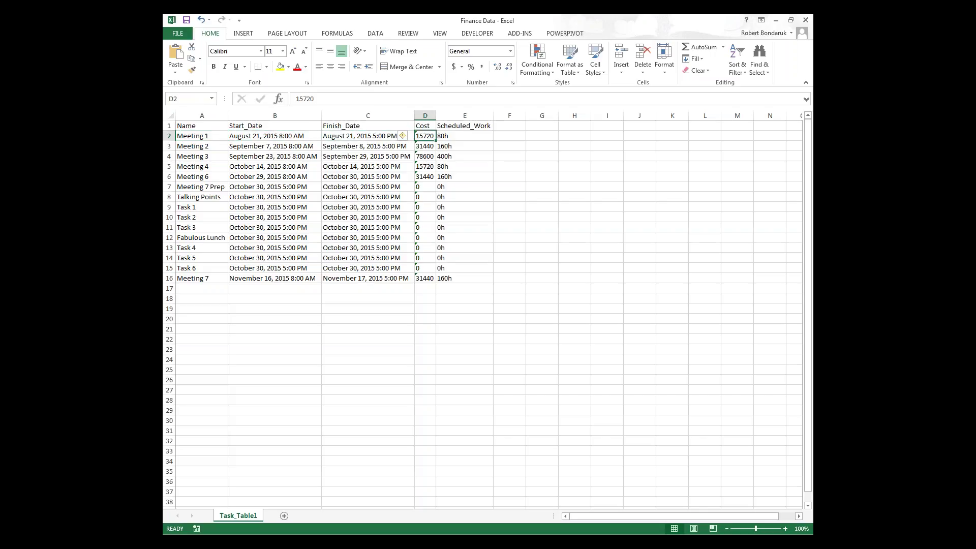
click(462, 139)
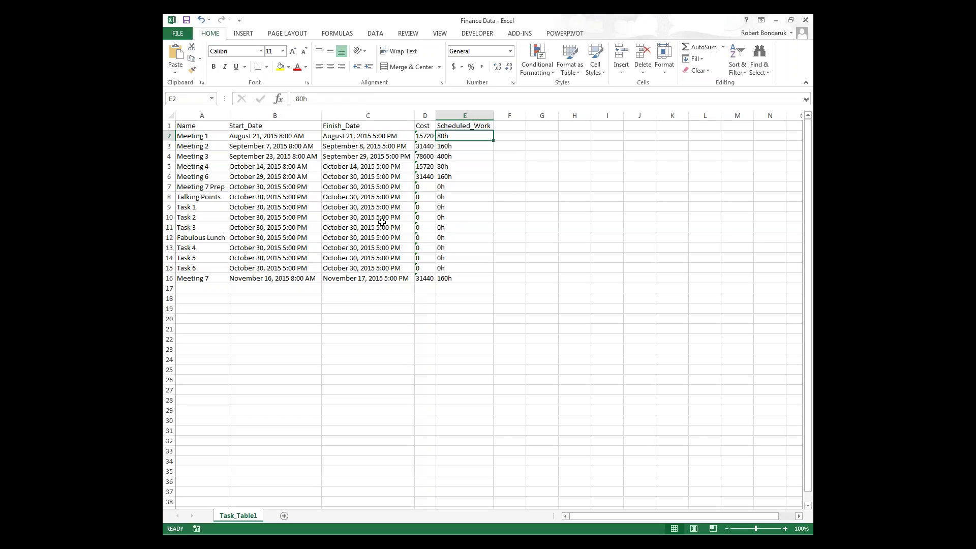
click(805, 22)
- Close the workbook without saving and stop recording the FinanceExport macro
click(486, 293)
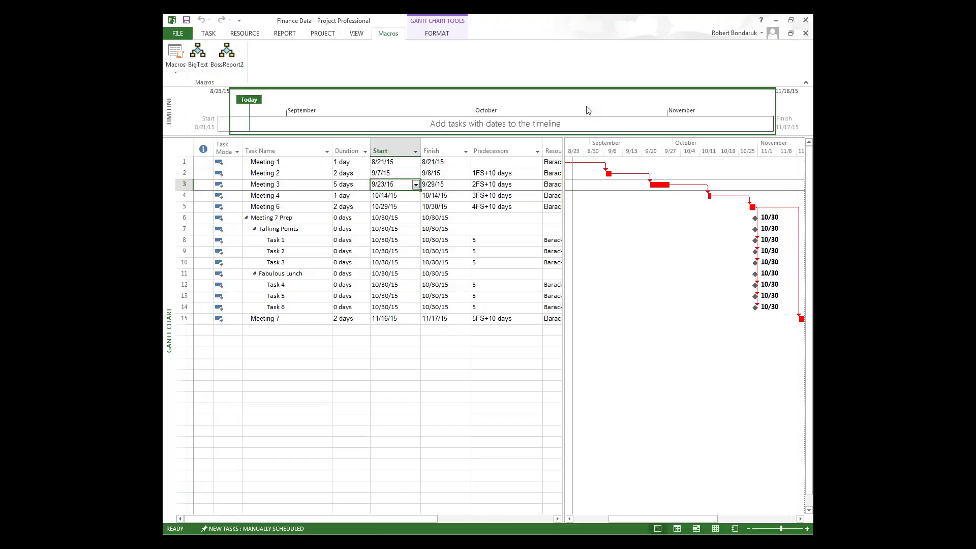
click(175, 65)
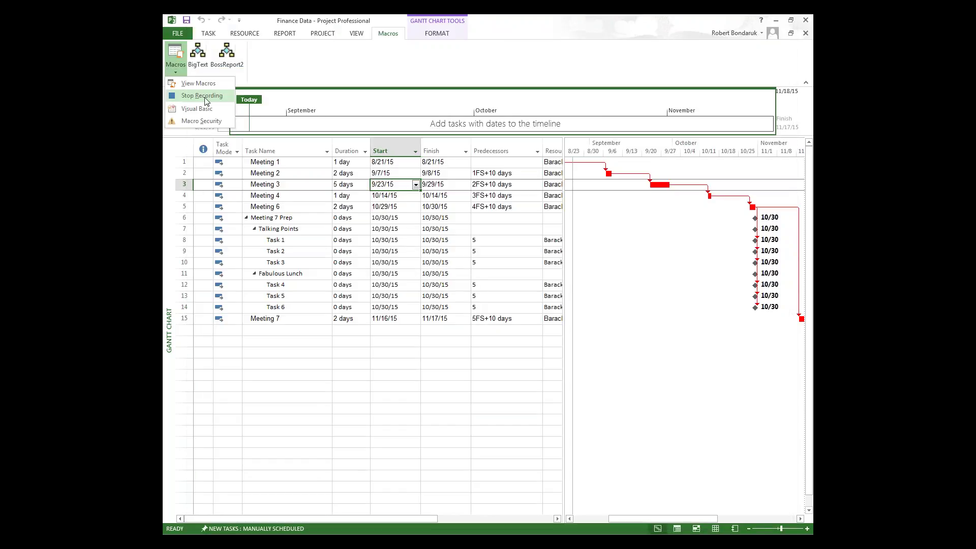
click(202, 96)
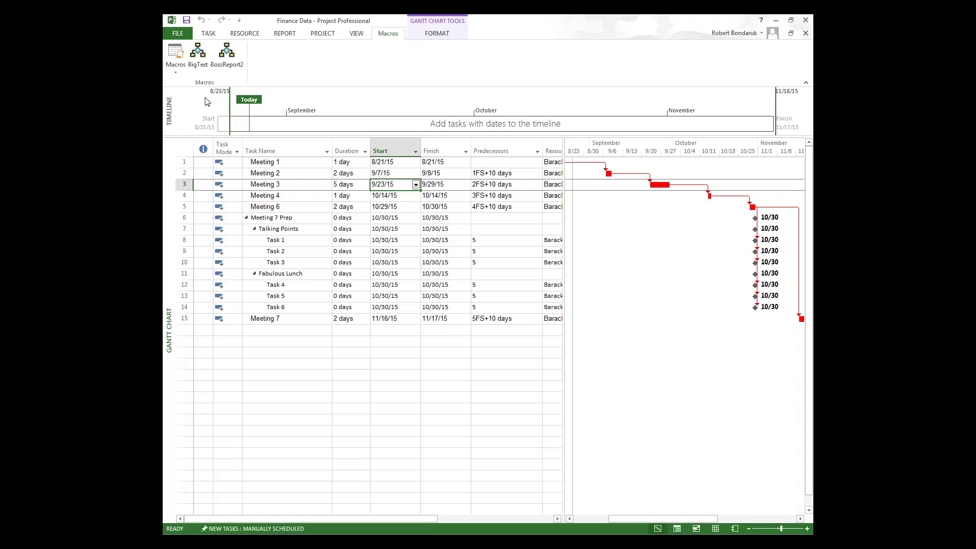
click(338, 219)
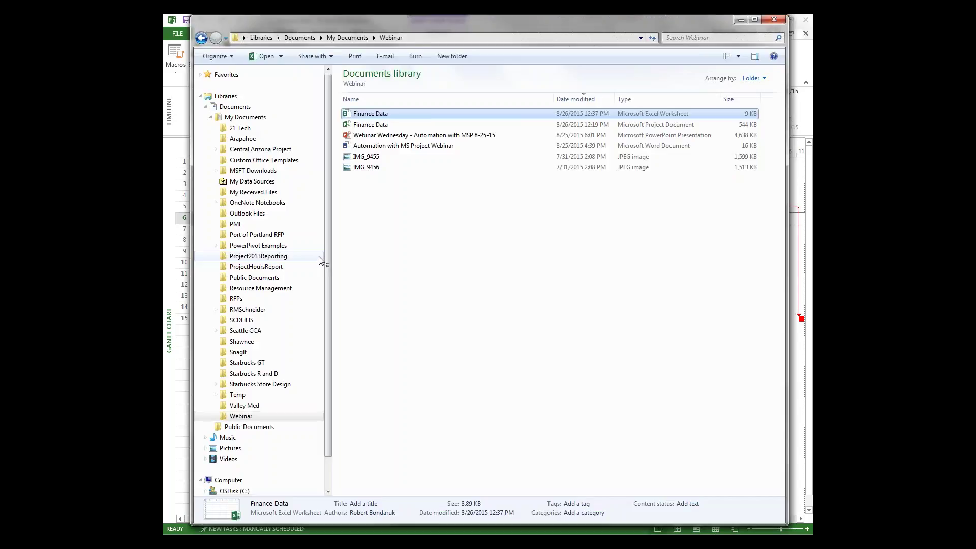
- Delete the exported Finance Data Excel file from the Webinar folder and return to Project
right_click(391, 113)
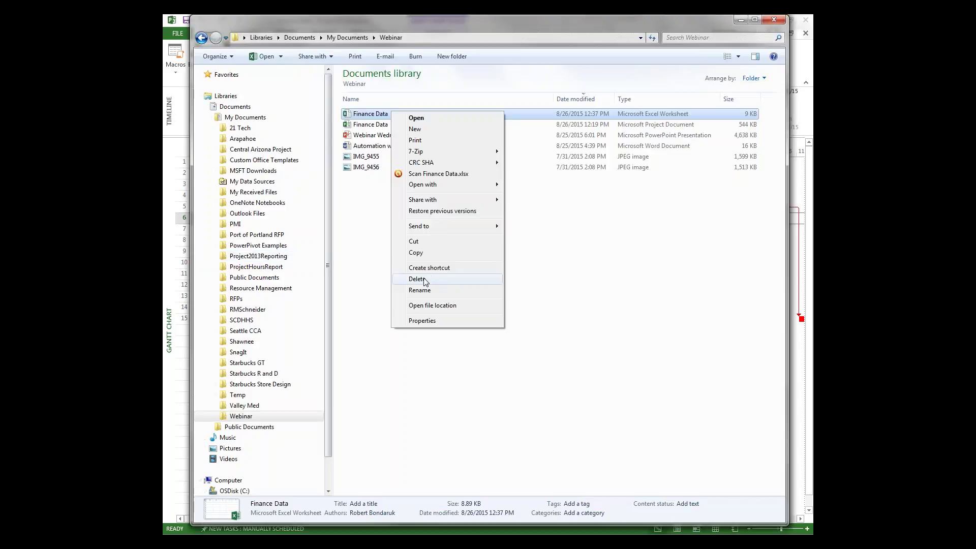
click(432, 280)
click(528, 310)
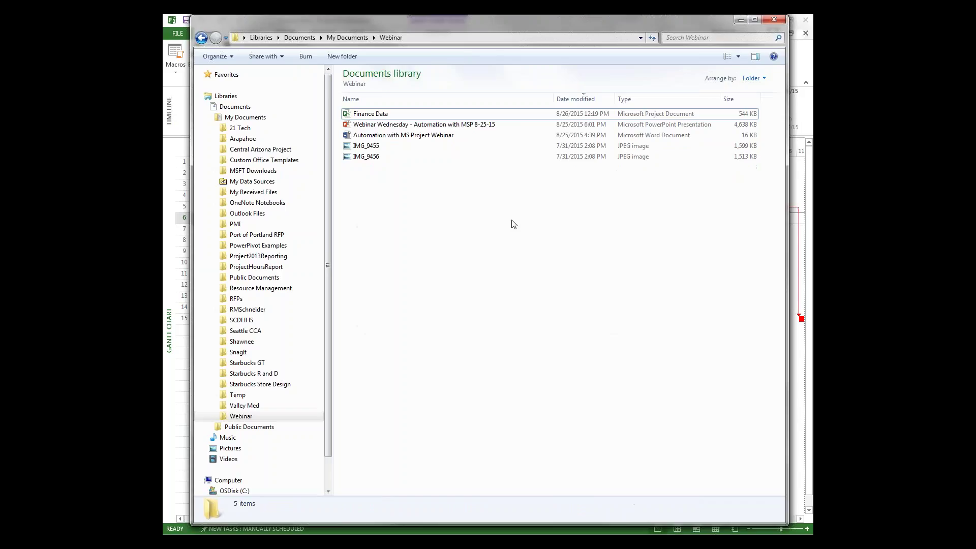
double_click(428, 114)
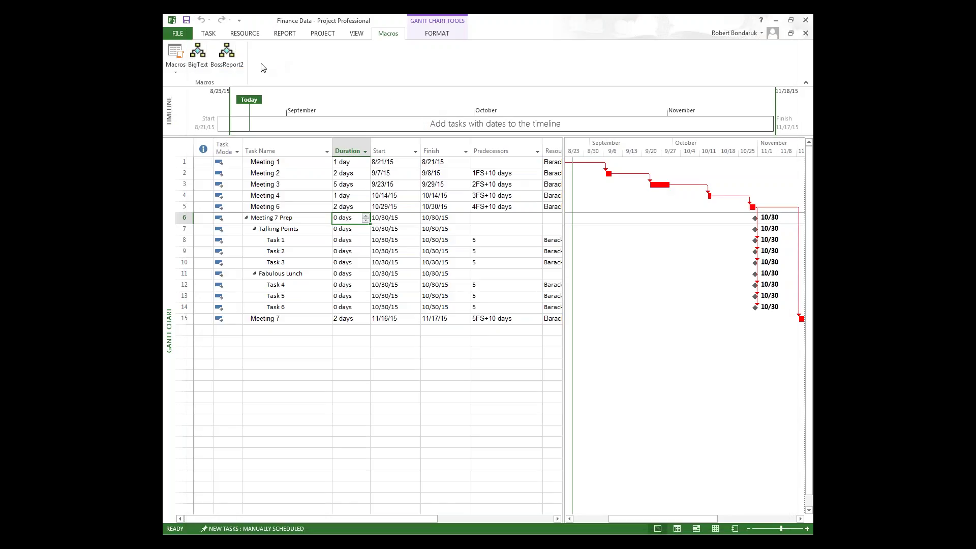
- Open View Macros and compare the Module1.FinanceExport and Module5.FinanceExport descriptions
click(176, 69)
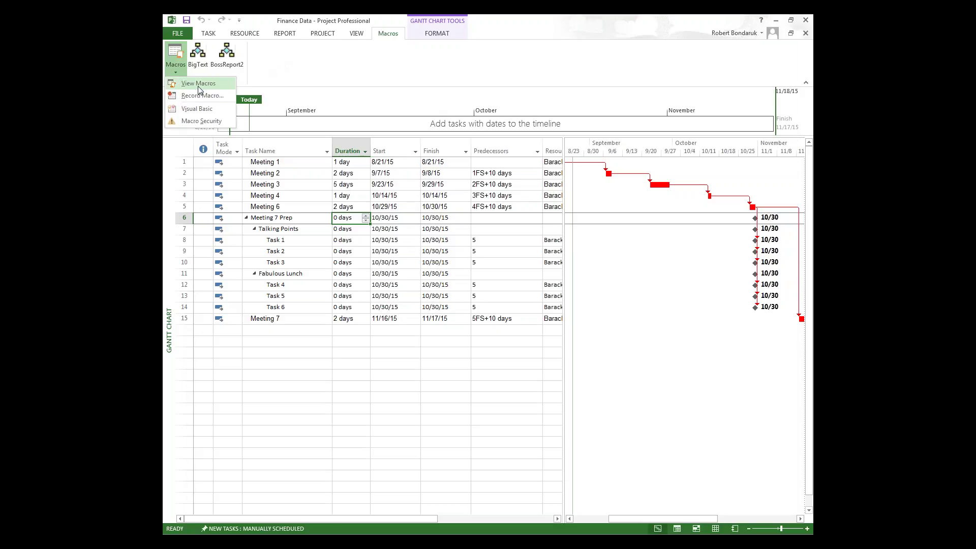
click(198, 84)
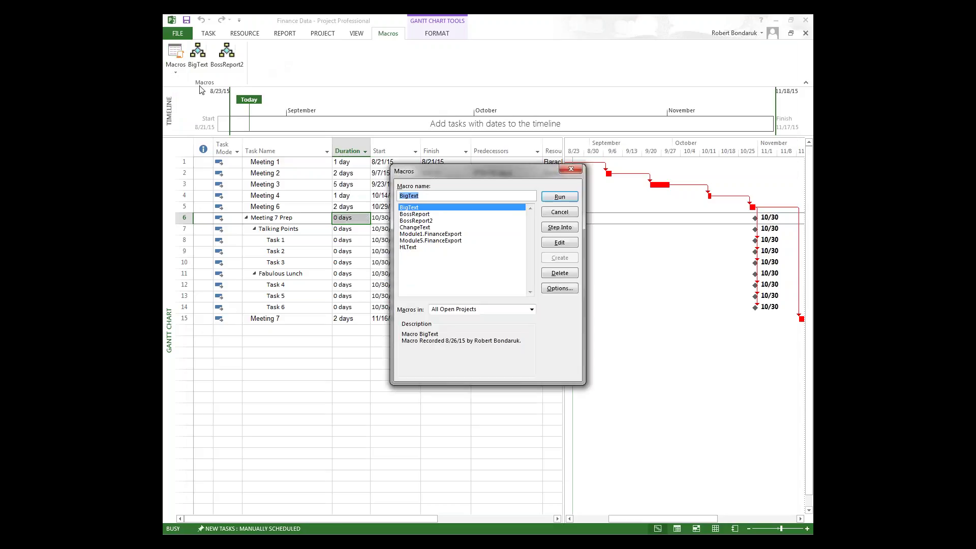
click(446, 235)
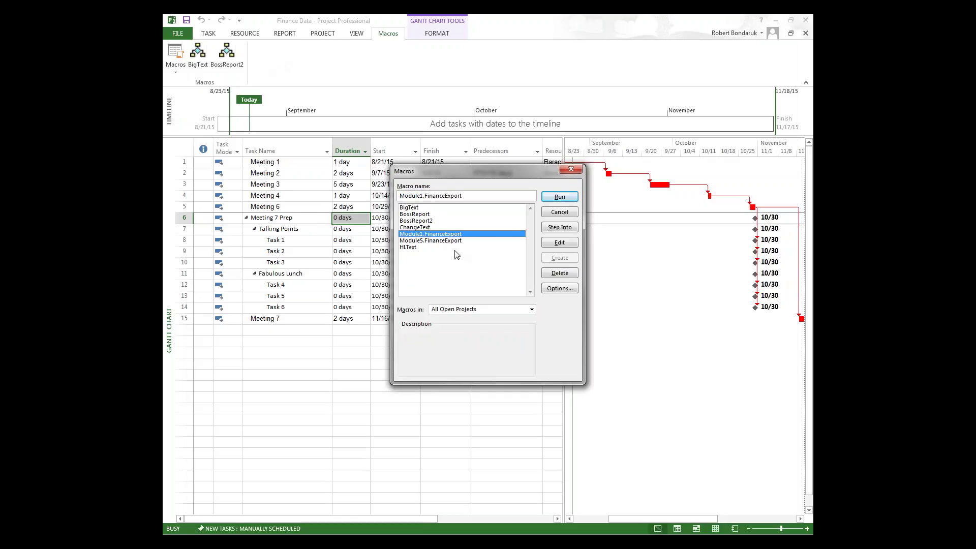
click(450, 240)
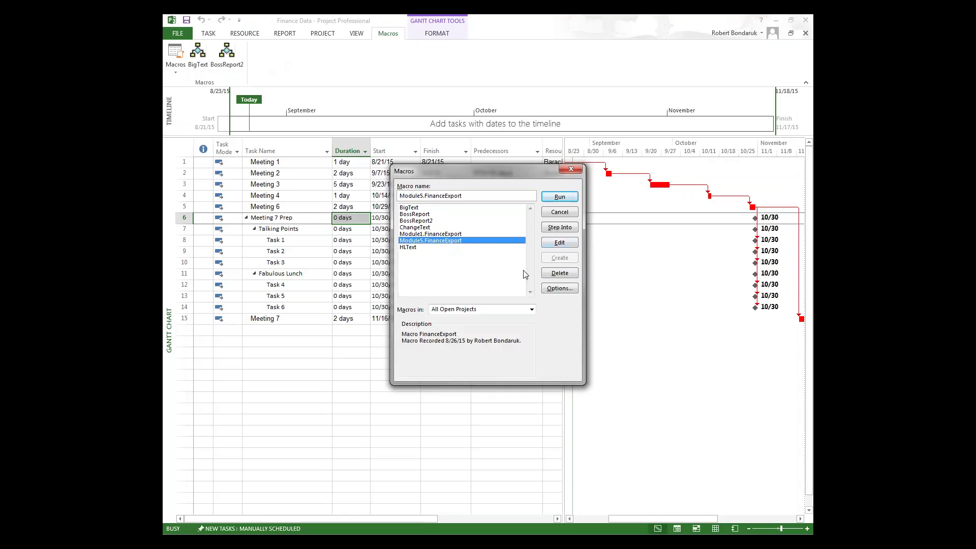
- Edit Module5.FinanceExport, widen the code window, check the Finance Data FileSaveAs path, then close VBA
click(569, 244)
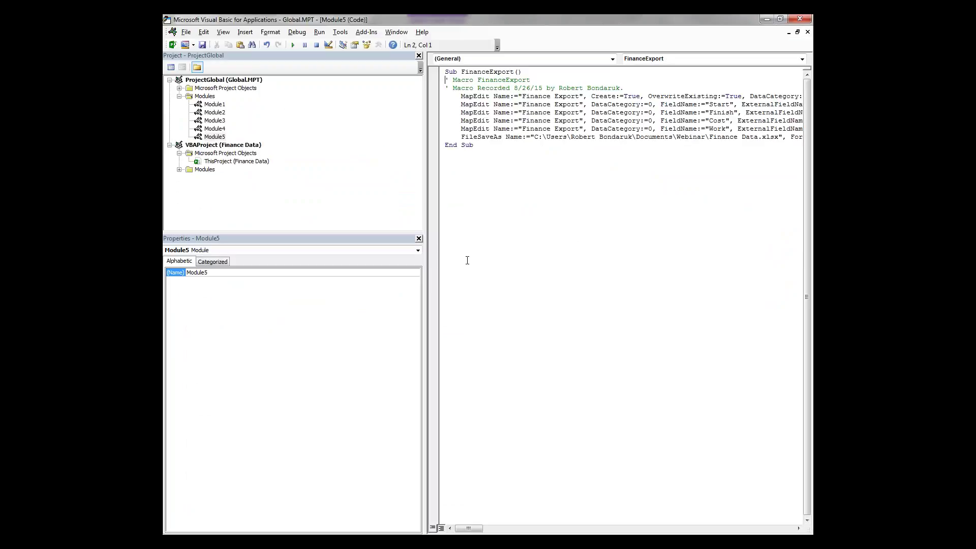
drag(425, 225, 333, 218)
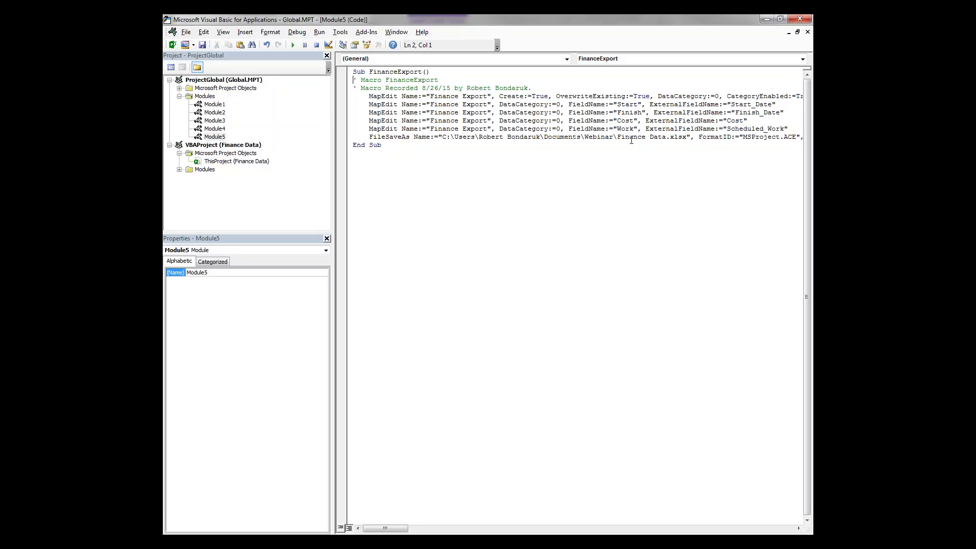
drag(618, 136, 666, 137)
click(744, 105)
click(800, 19)
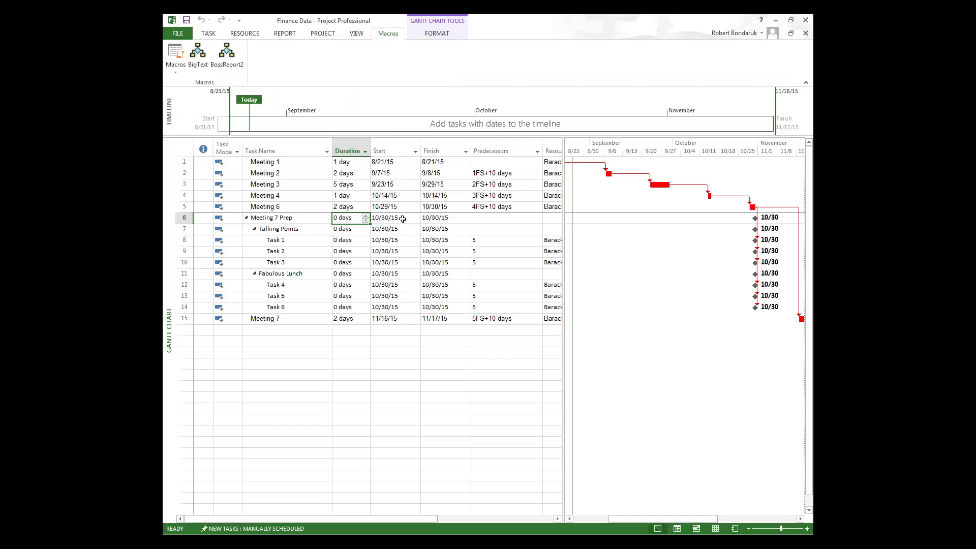
- Run the Module5.FinanceExport macro from the View Macros list
click(175, 60)
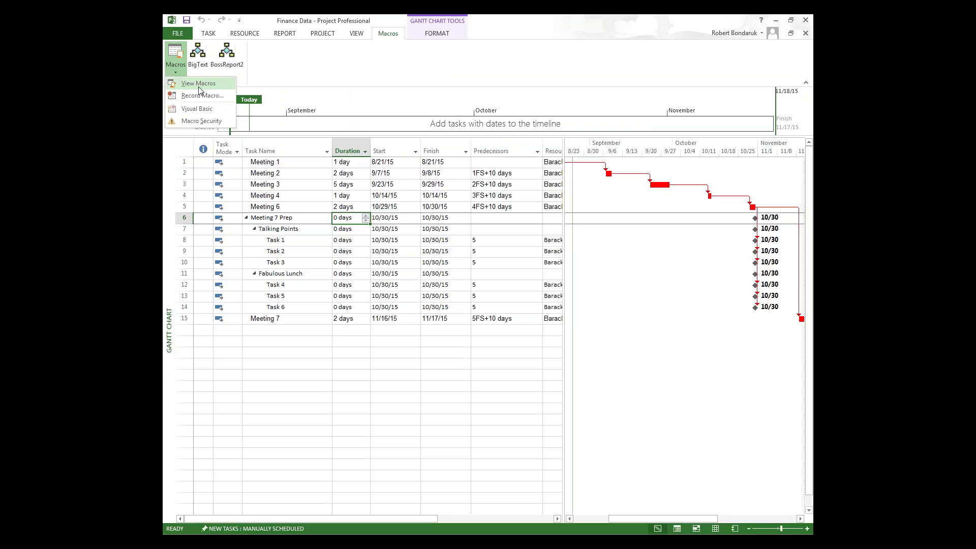
click(196, 83)
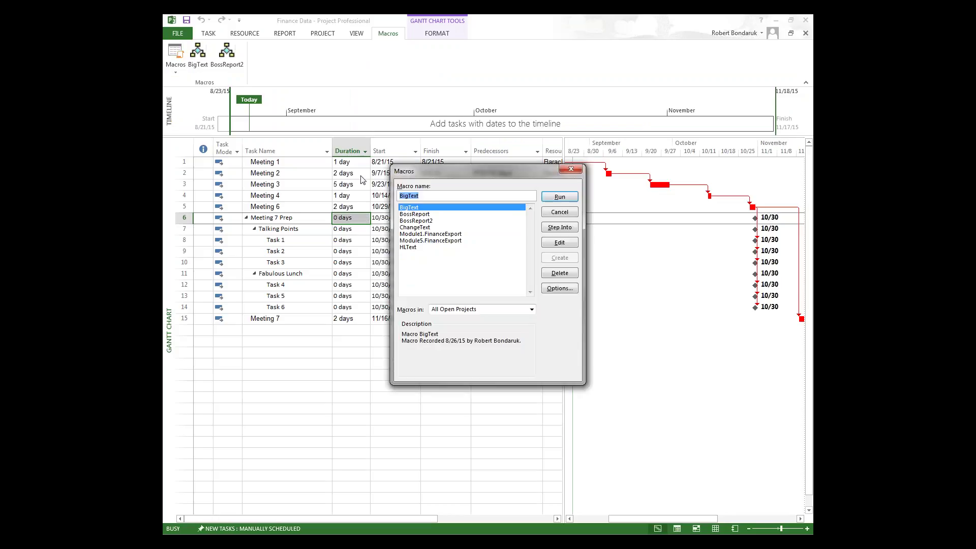
click(516, 241)
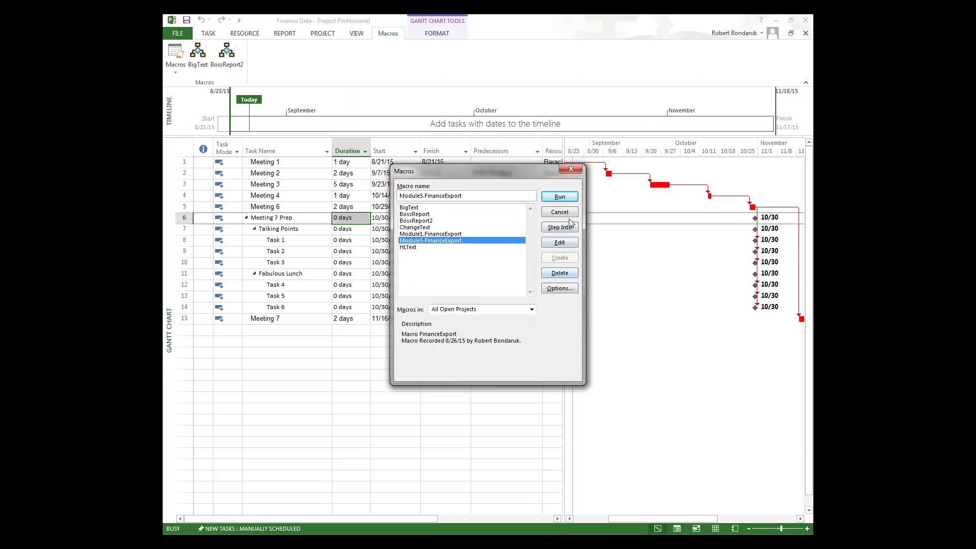
click(568, 199)
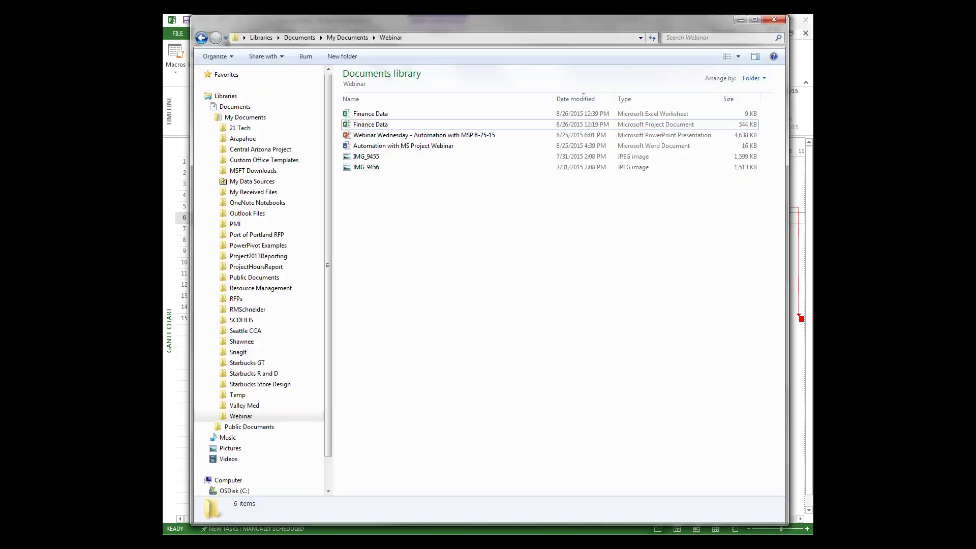
- Open Finance Data.xlsx, autofit all columns, check the B6 start date, and close without saving
double_click(365, 113)
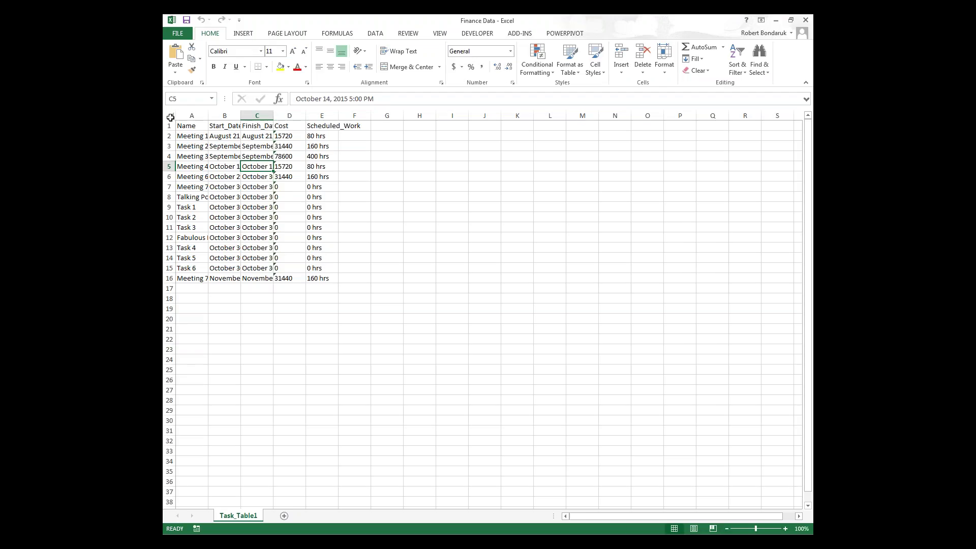
click(170, 115)
double_click(207, 116)
click(274, 177)
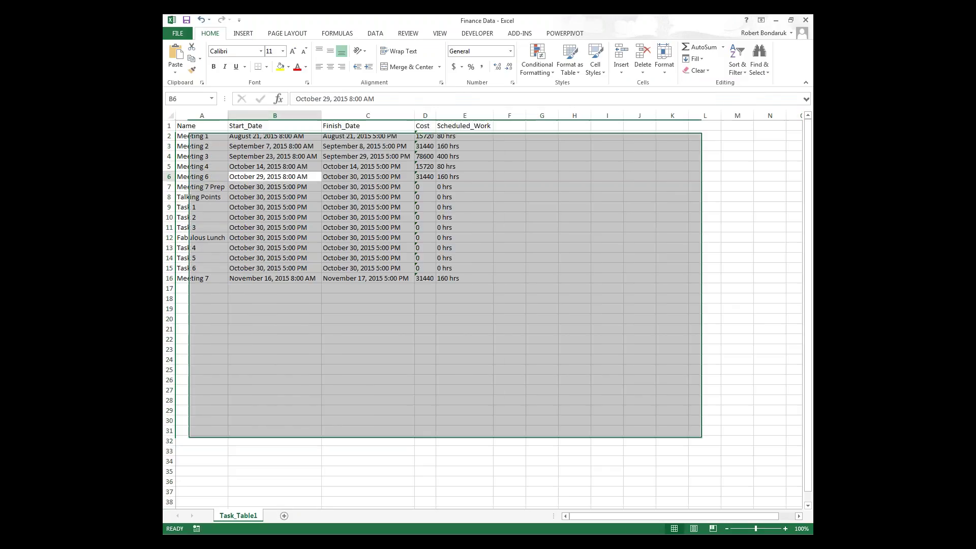
click(808, 21)
click(487, 290)
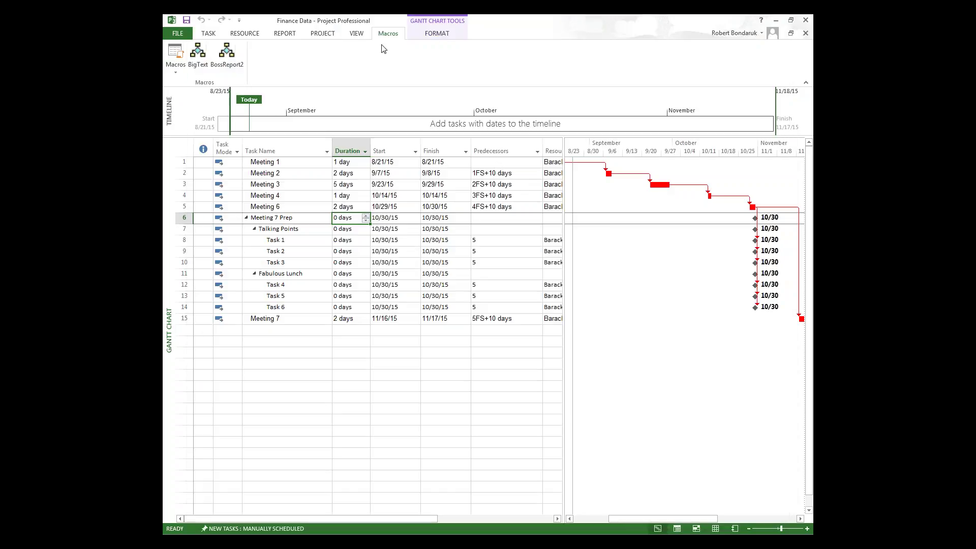
- In Customize the Ribbon, add Module5.FinanceExport to the custom Macros group
right_click(410, 31)
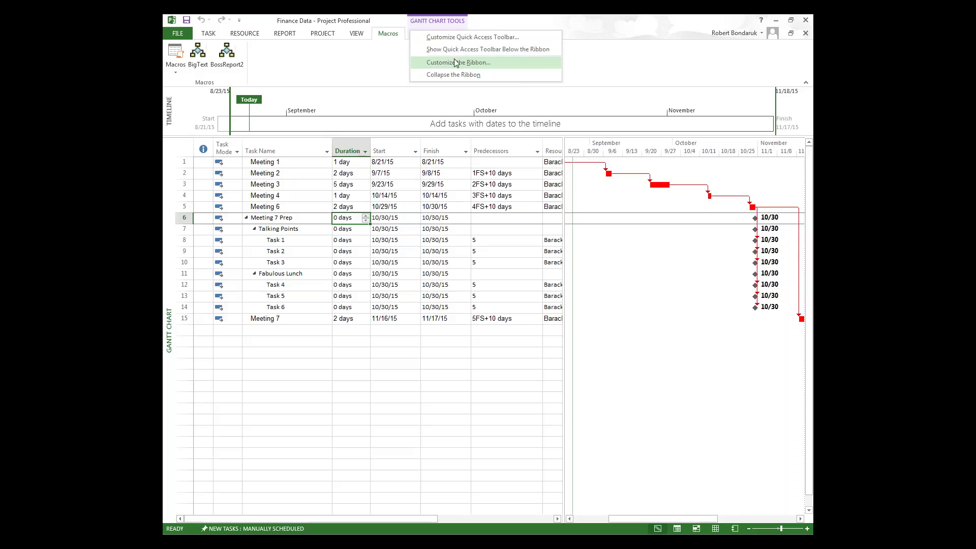
click(454, 61)
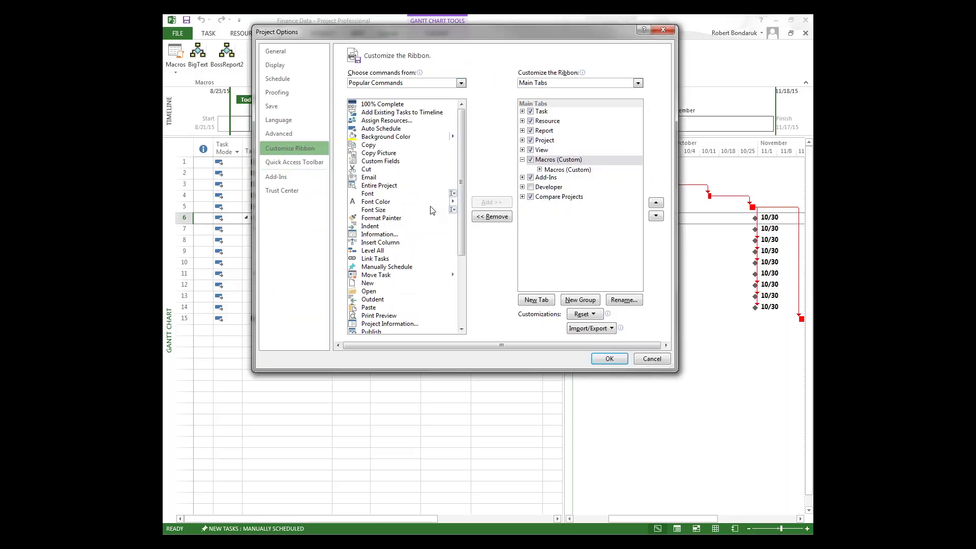
click(461, 83)
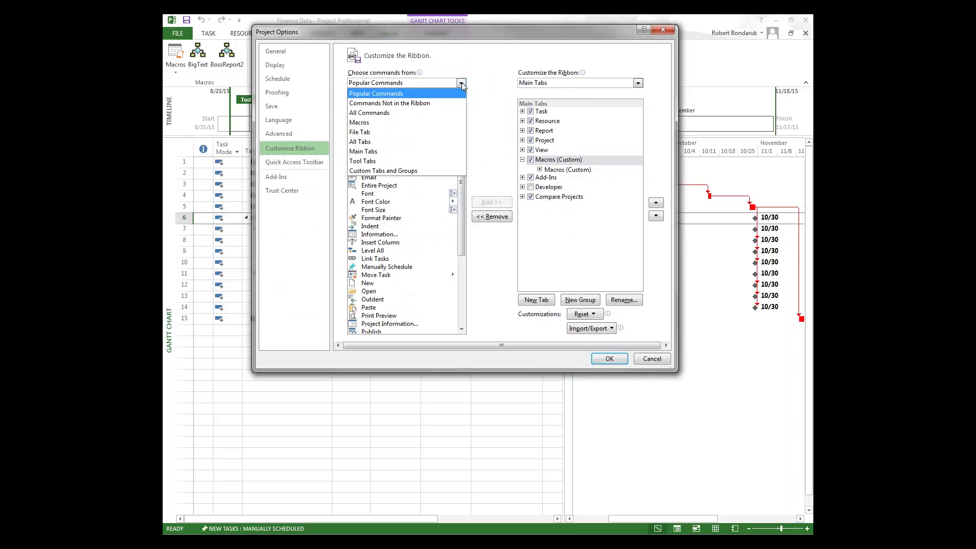
click(388, 127)
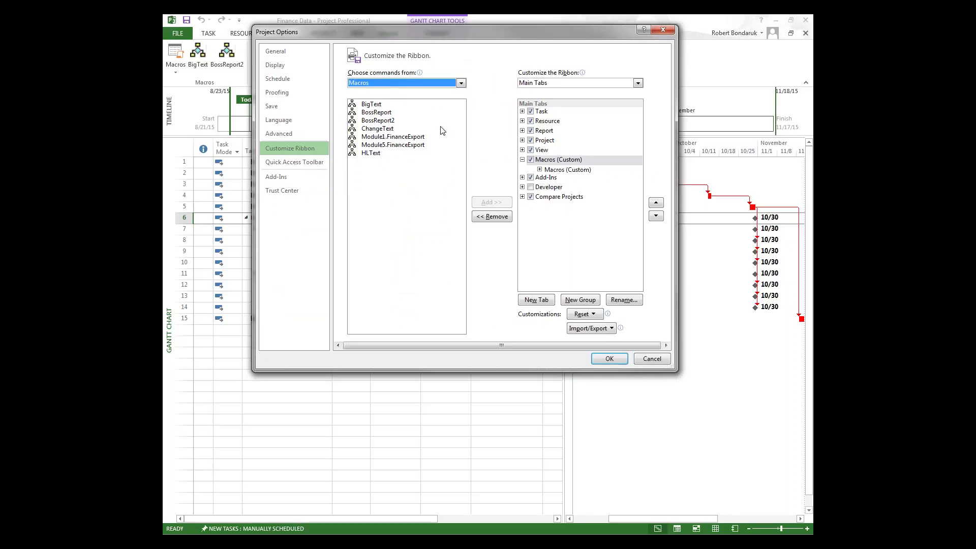
click(384, 146)
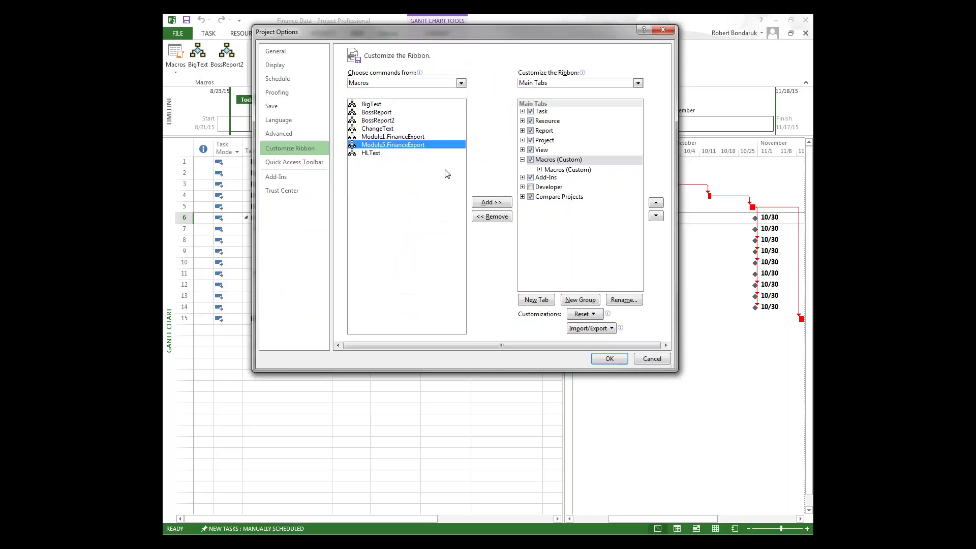
click(573, 170)
click(540, 170)
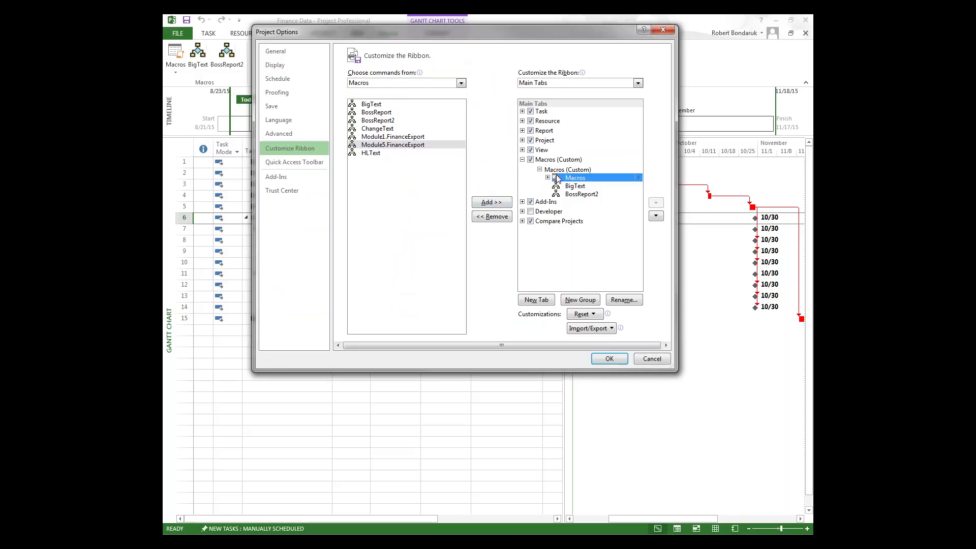
click(487, 203)
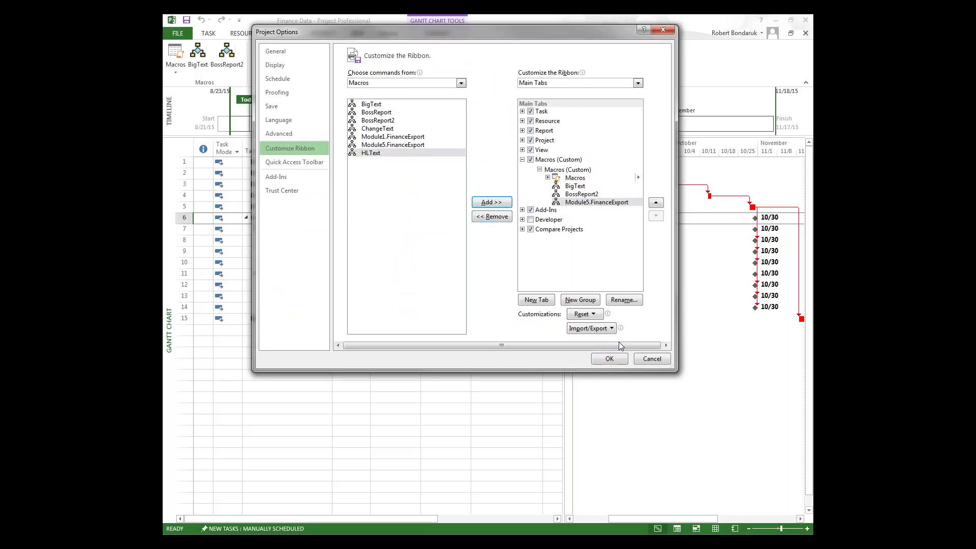
- Rename the new macro button to Finance Export and apply the ribbon changes
click(624, 300)
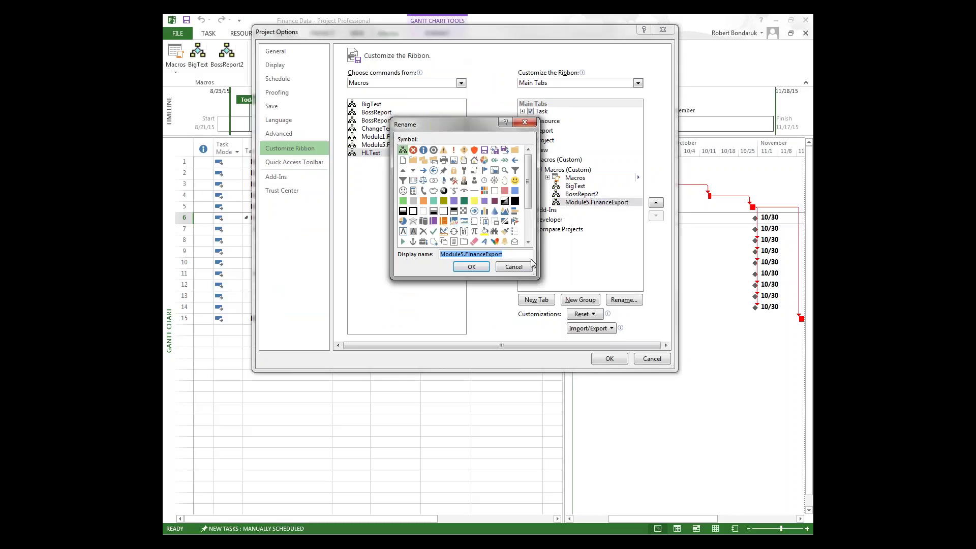
text(Fin)
click(472, 267)
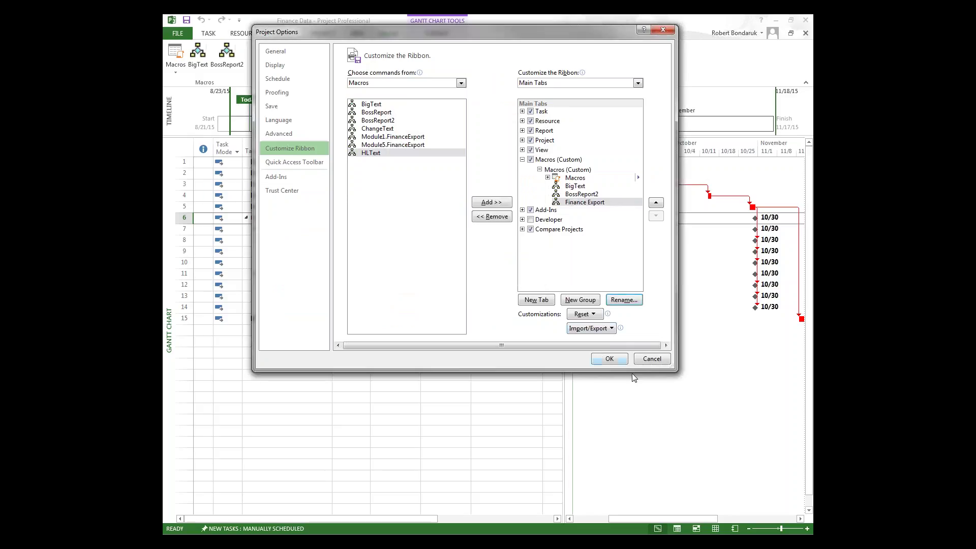
click(609, 359)
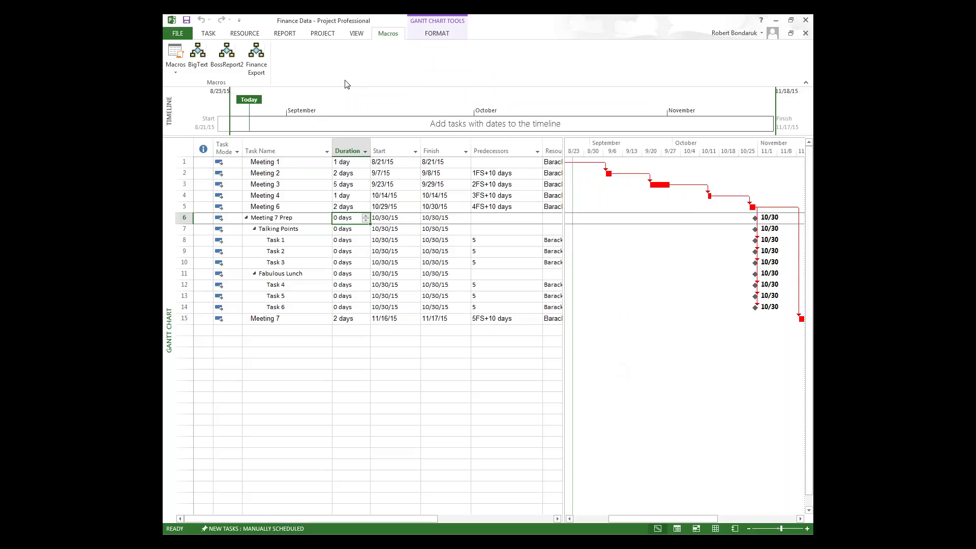
- Run Finance Export from the ribbon, dismiss the automation error, and check the file info page
click(265, 57)
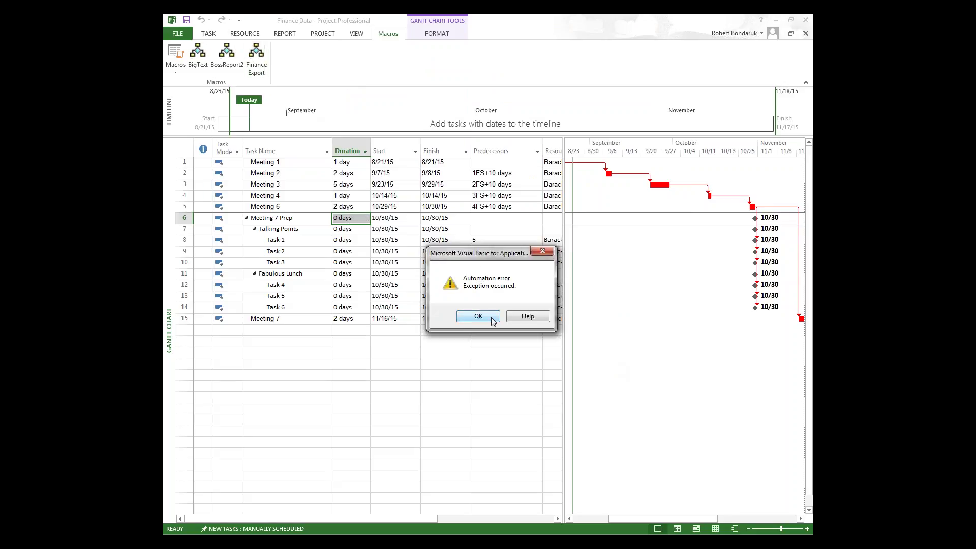
click(479, 316)
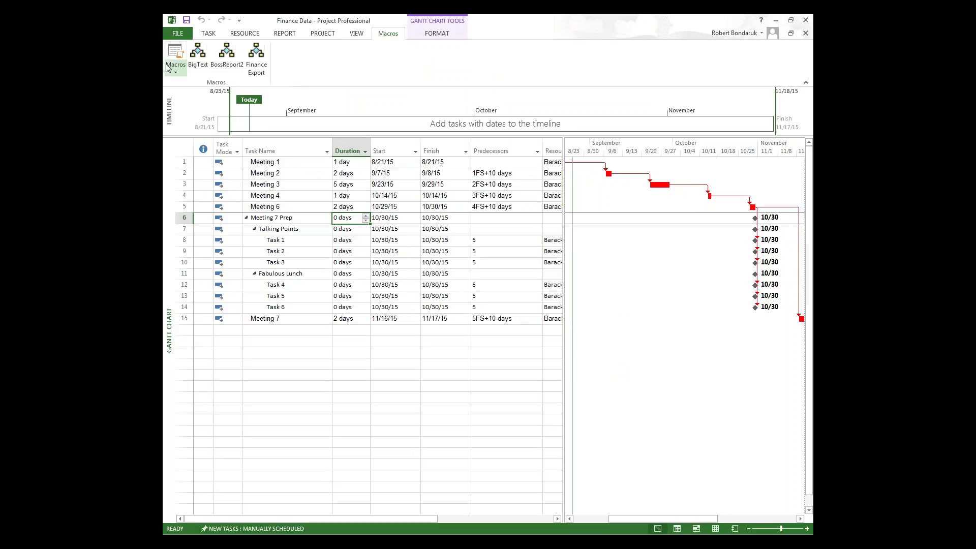
click(177, 33)
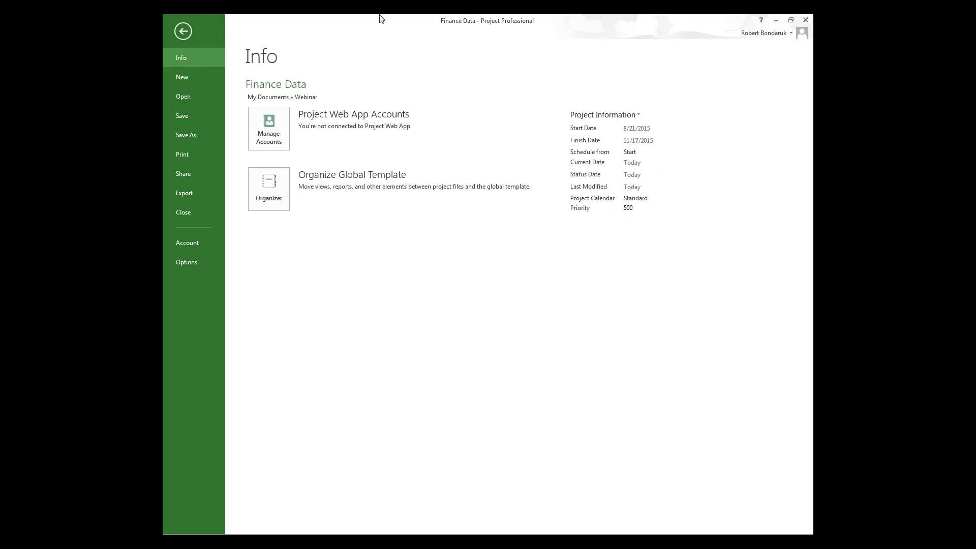
click(182, 30)
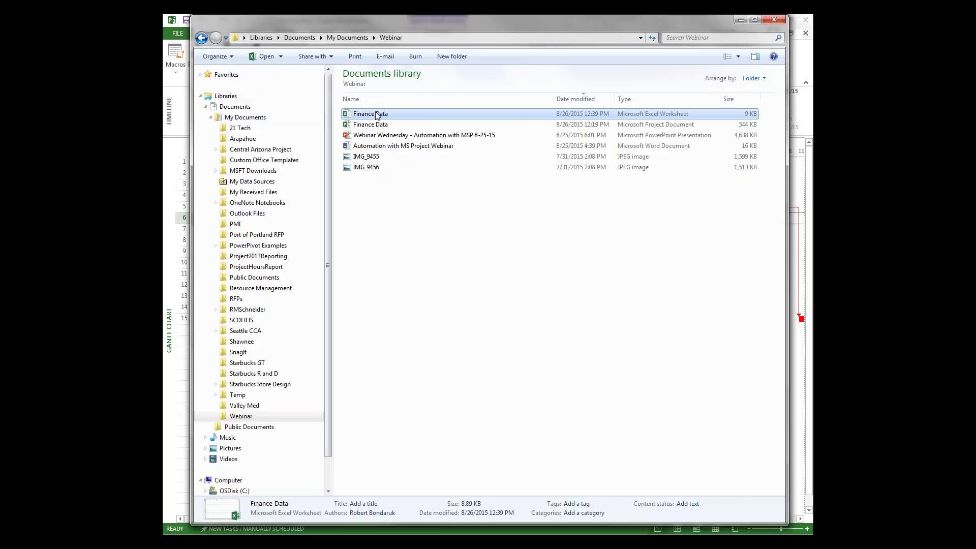
- Delete the exported Finance Data workbook, rerun Finance Export, and dismiss the automation error
right_click(376, 114)
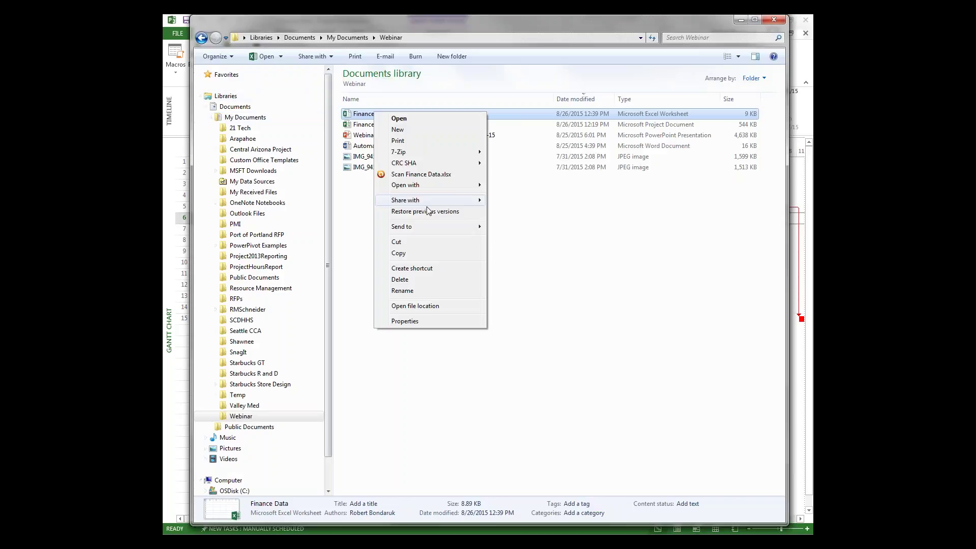
click(417, 279)
click(525, 310)
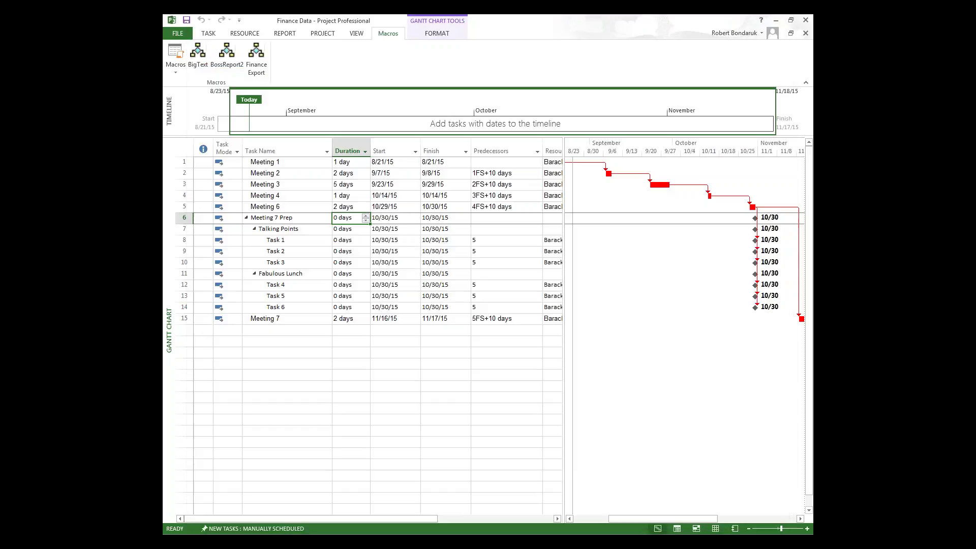
click(256, 57)
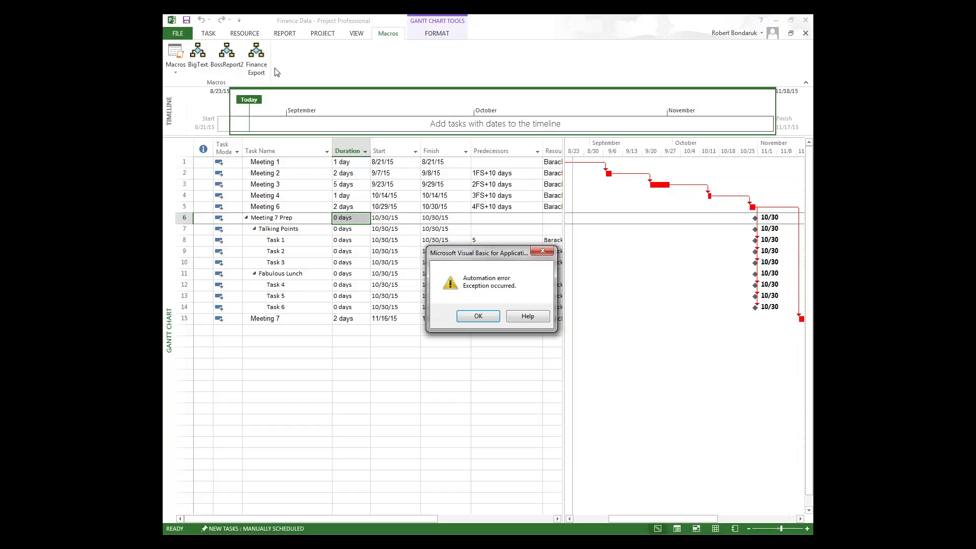
click(478, 316)
- Run the HLText macro from View Macros, then open the exported Finance Data workbook
click(175, 58)
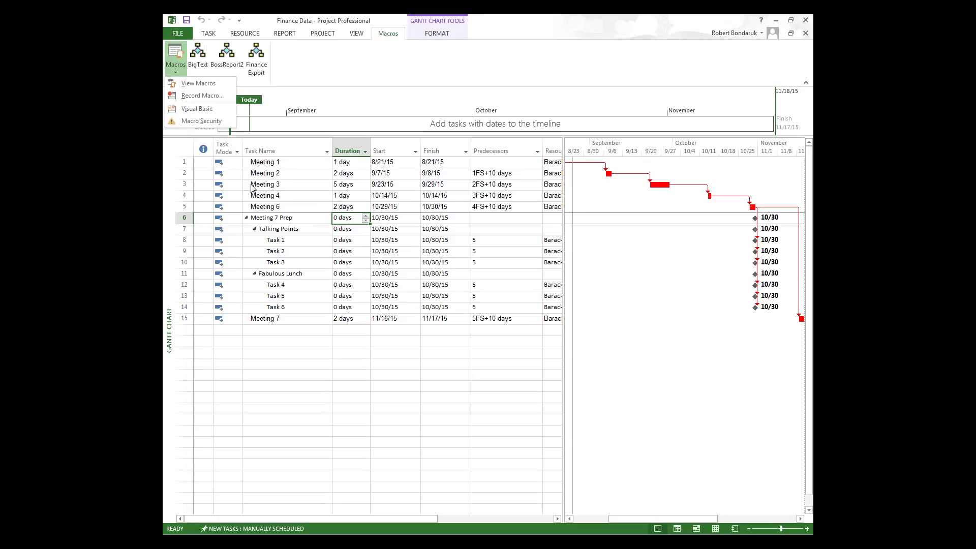
click(176, 64)
click(175, 63)
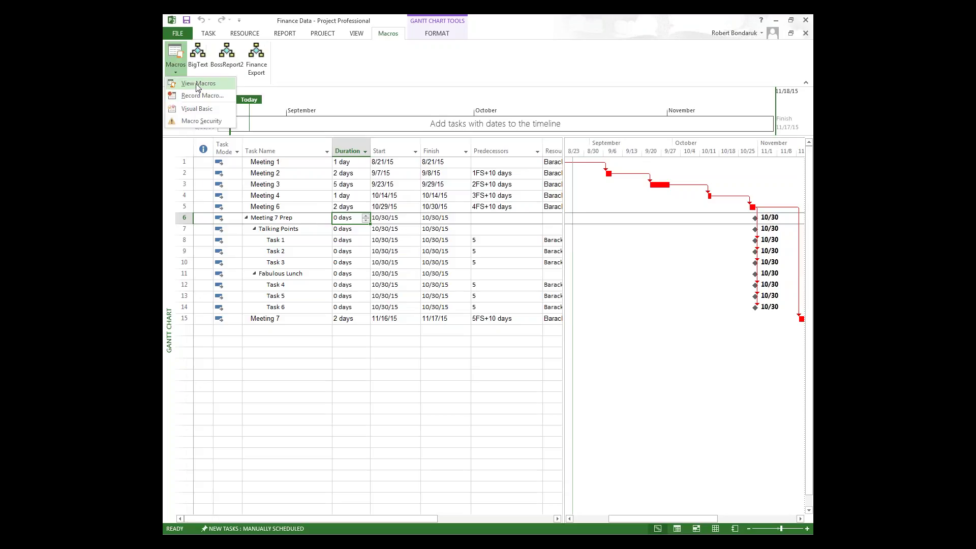
click(197, 85)
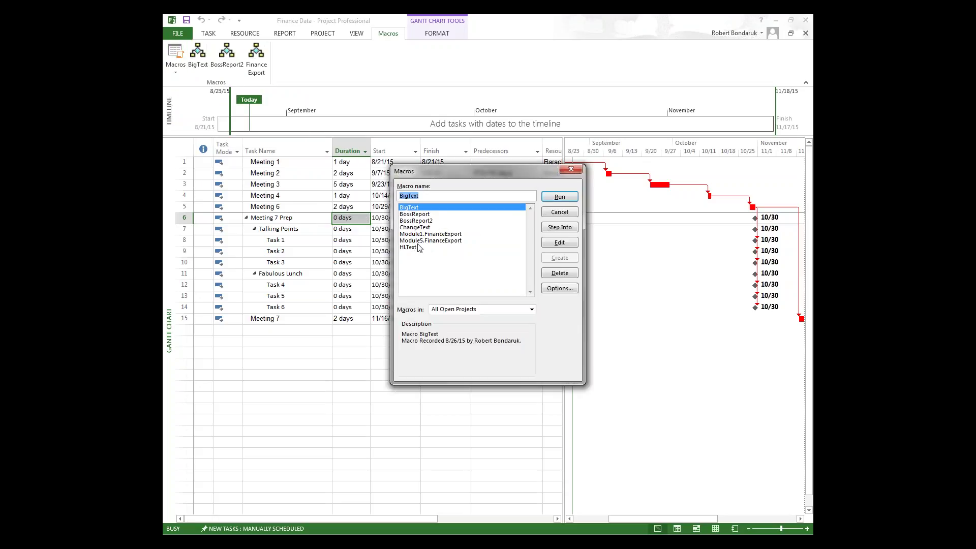
click(418, 247)
click(565, 199)
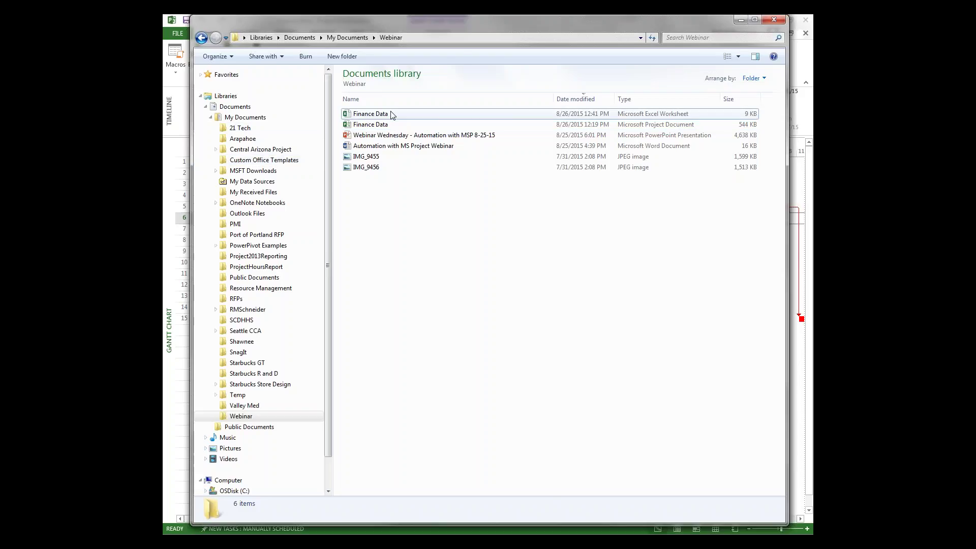
double_click(392, 113)
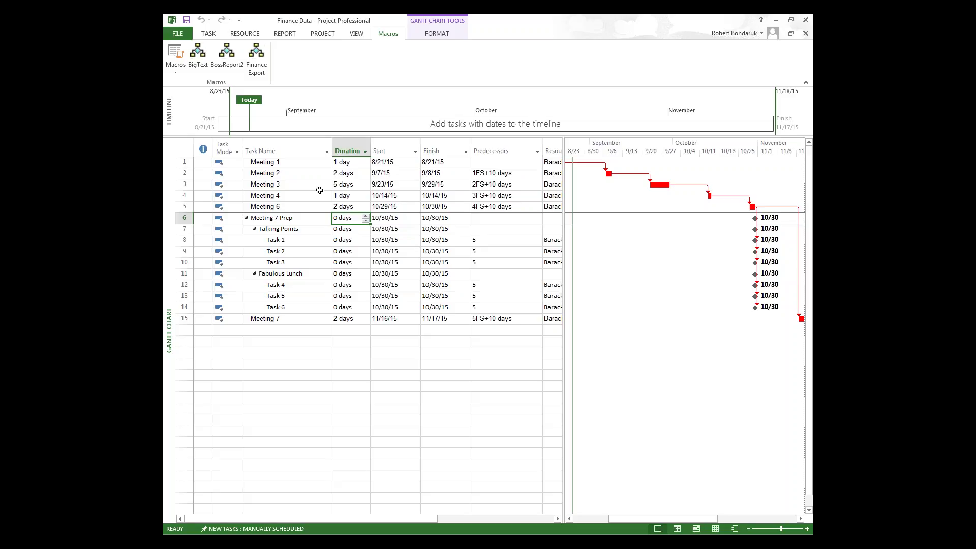
- Drag the table divider right to reveal Resource Names, then ease it back slightly for the chart
drag(565, 248, 614, 246)
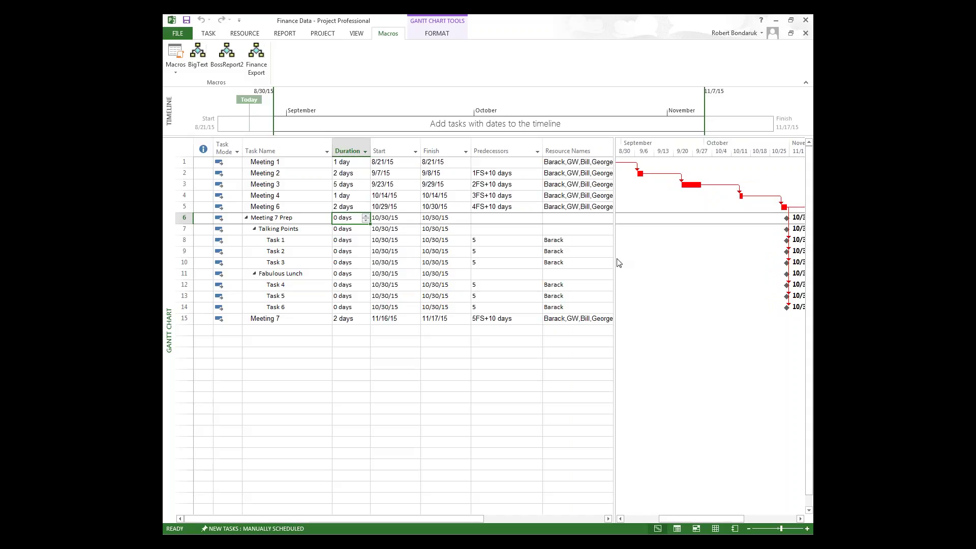
drag(615, 262, 691, 266)
drag(629, 270, 617, 269)
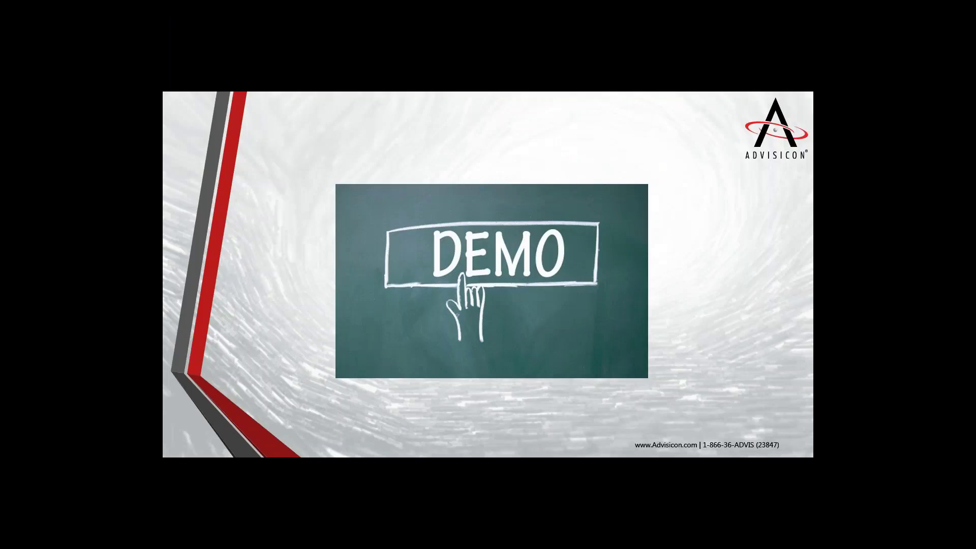
- Advance the slideshow past the DEMO slide to Q&A
click(239, 404)
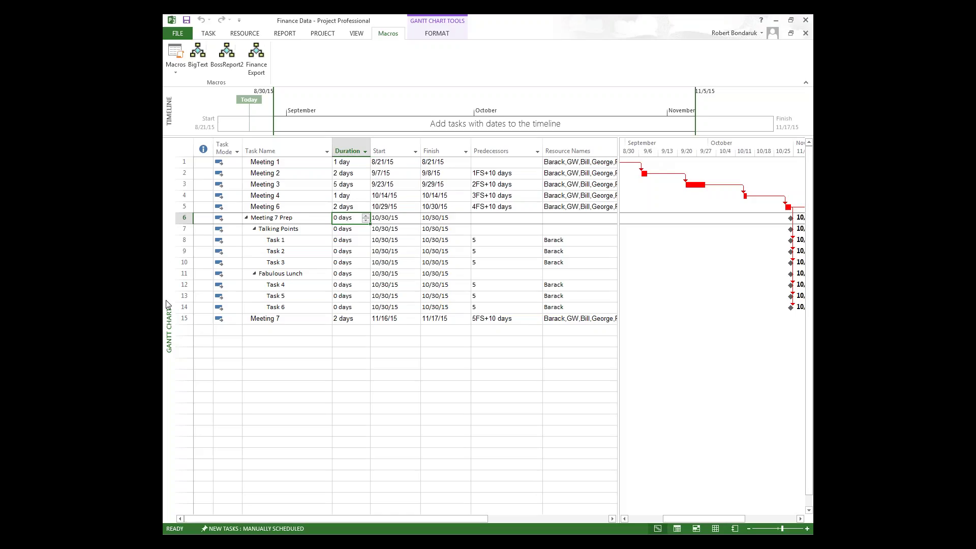
- Pick Resource Usage from the view bar's list to show each resource's daily hours
right_click(171, 309)
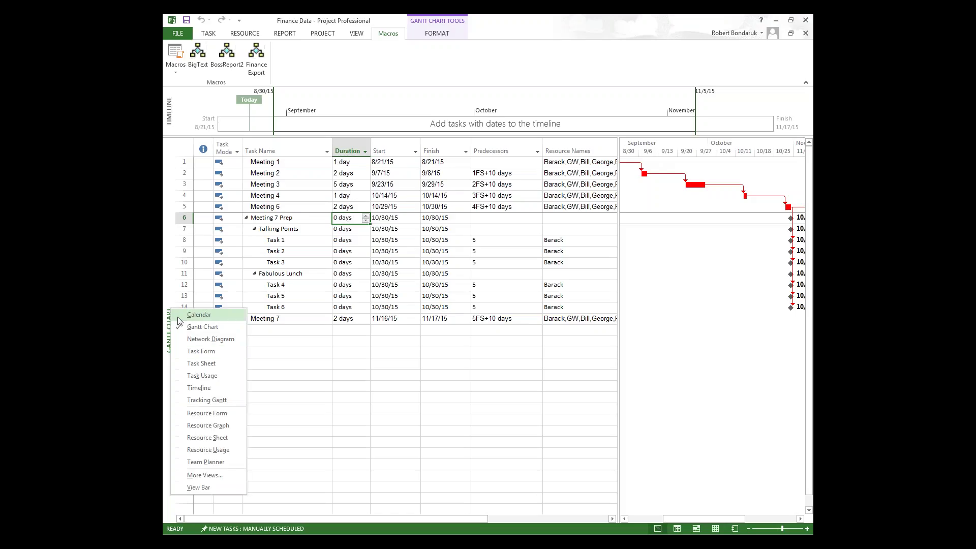
click(228, 450)
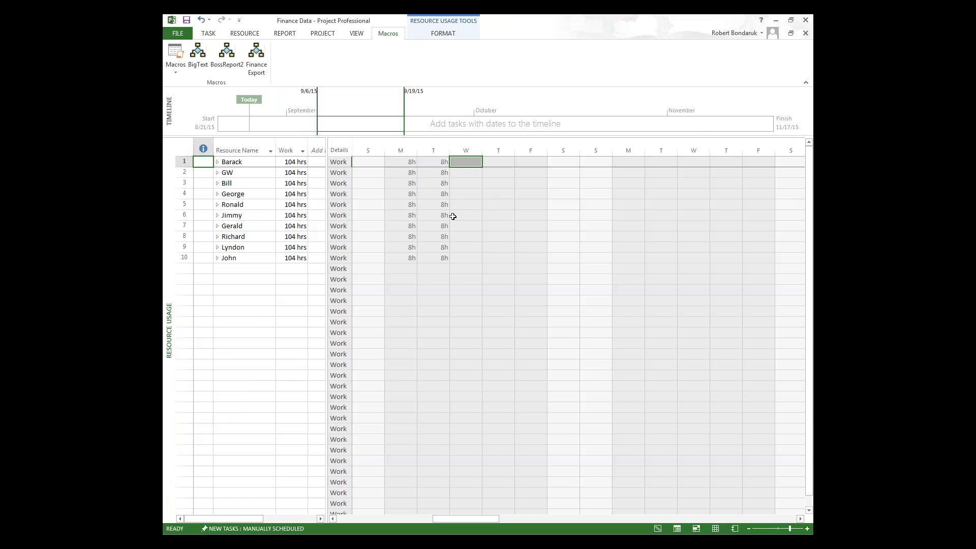
click(411, 191)
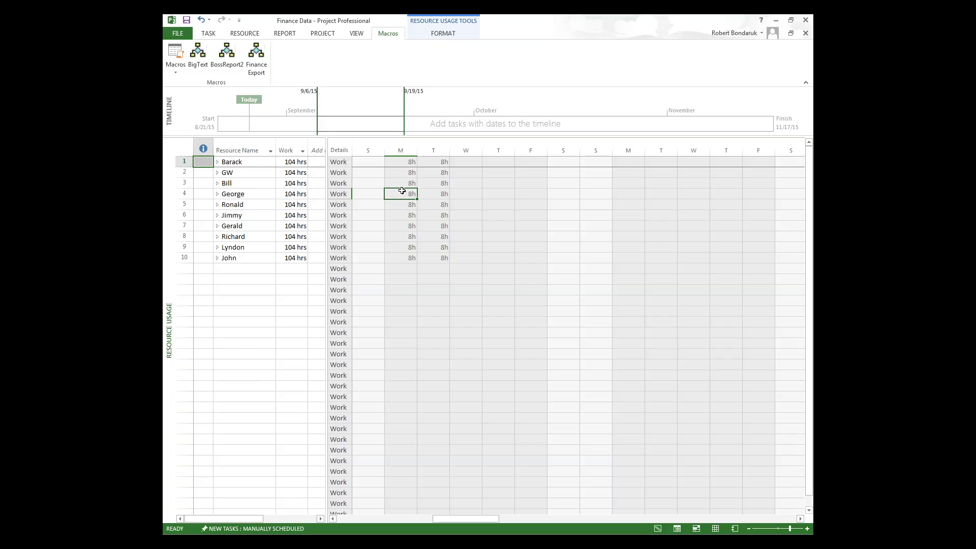
double_click(402, 191)
- Open the Visual Basic editor from Macros and select Module5 in the global project
click(175, 69)
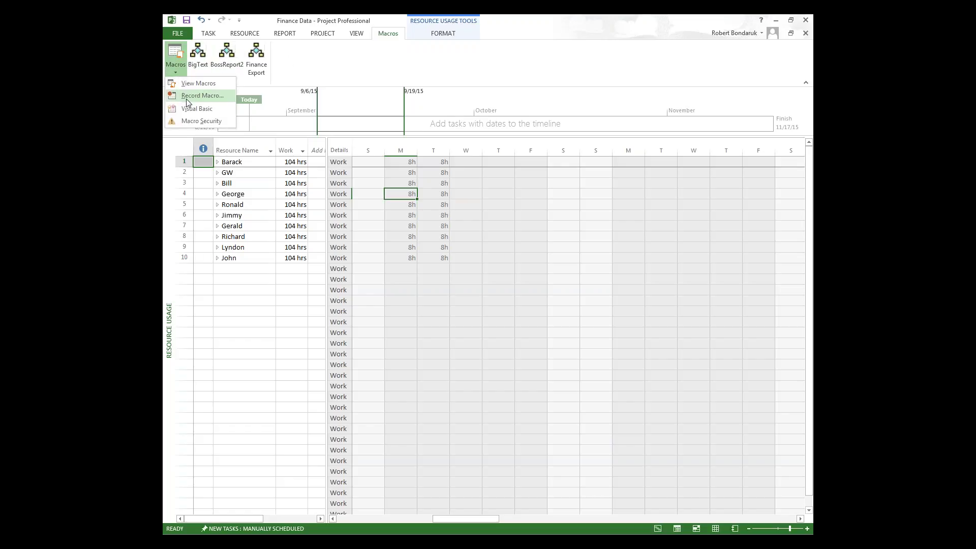
click(199, 109)
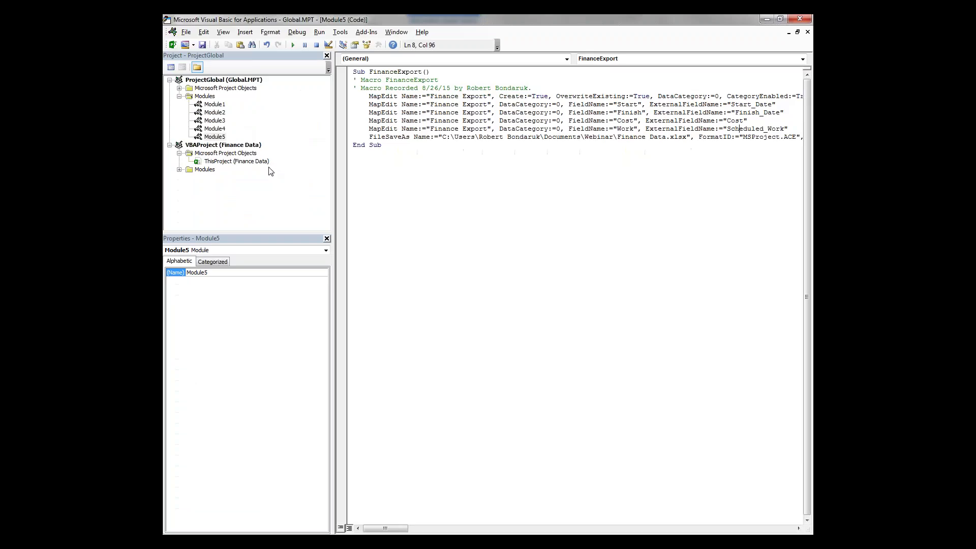
click(214, 137)
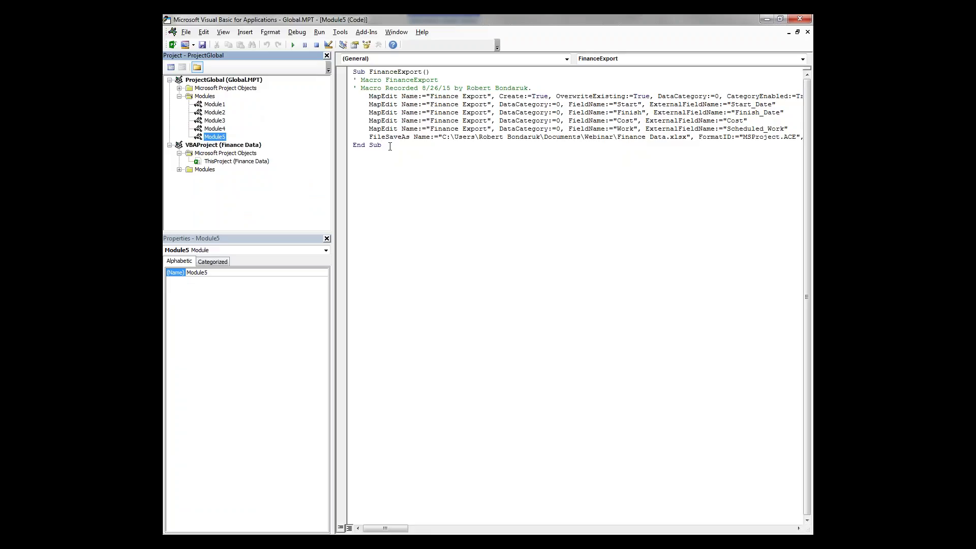
- View the code of Module1, Module3 and Module5, then select Module1's Name property
click(219, 105)
double_click(219, 105)
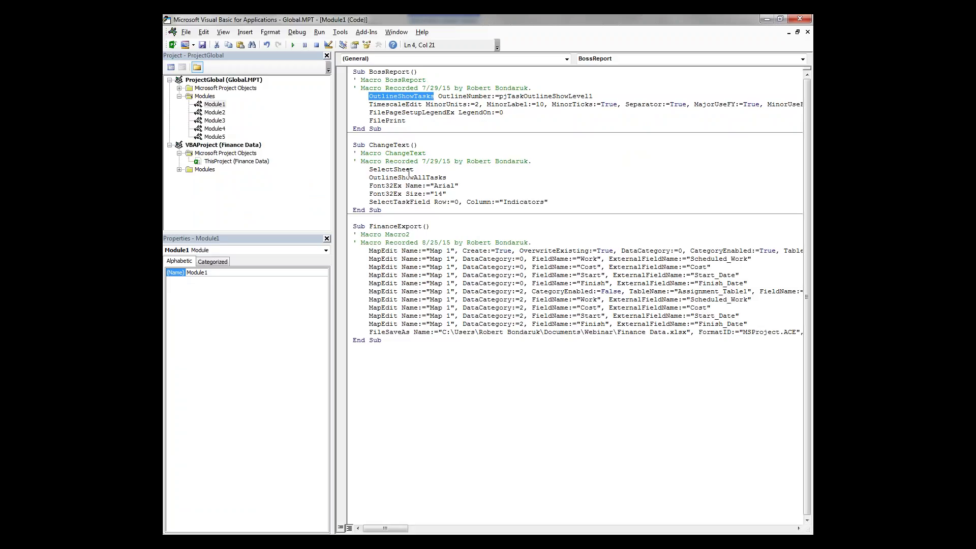
double_click(224, 121)
double_click(222, 137)
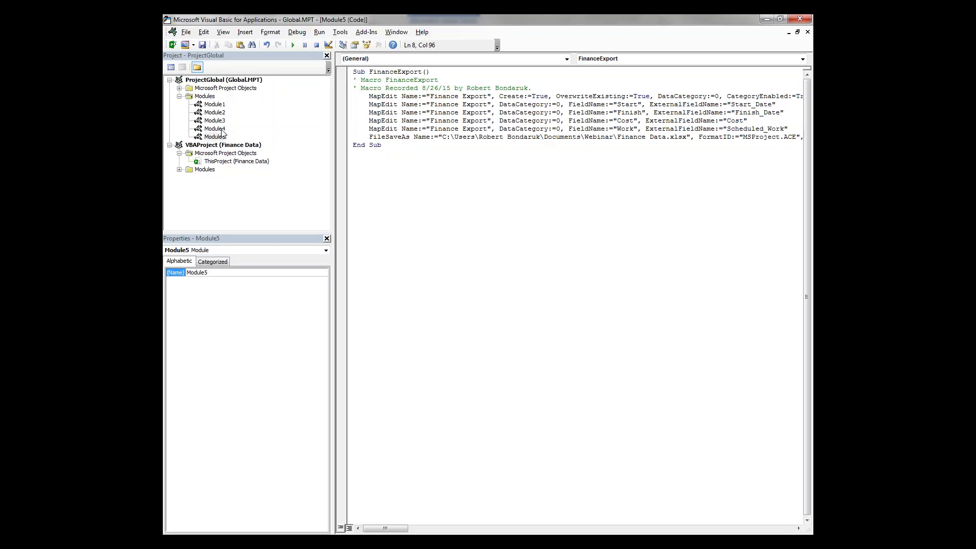
click(215, 105)
click(208, 273)
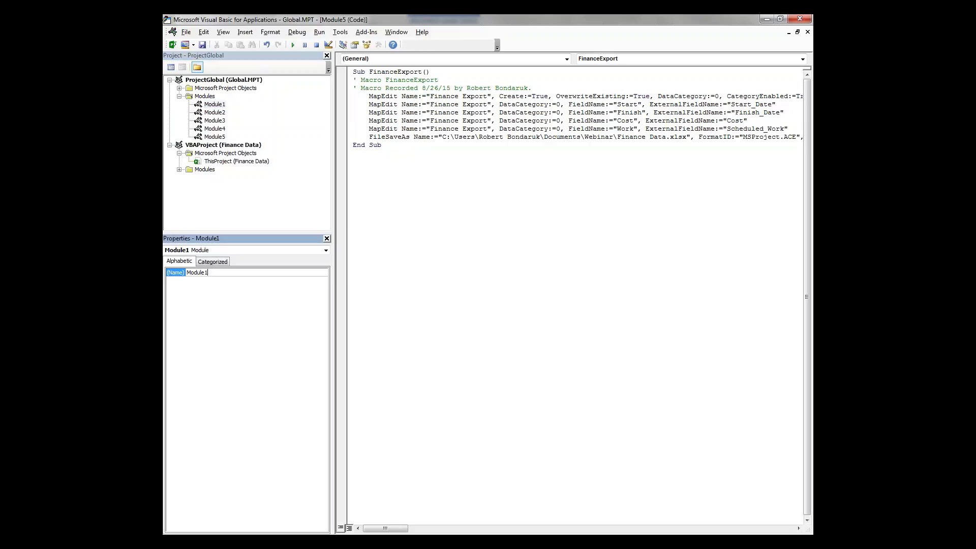
- Rename Module1 to 'macros'
double_click(212, 274)
text(macros)
key(Return)
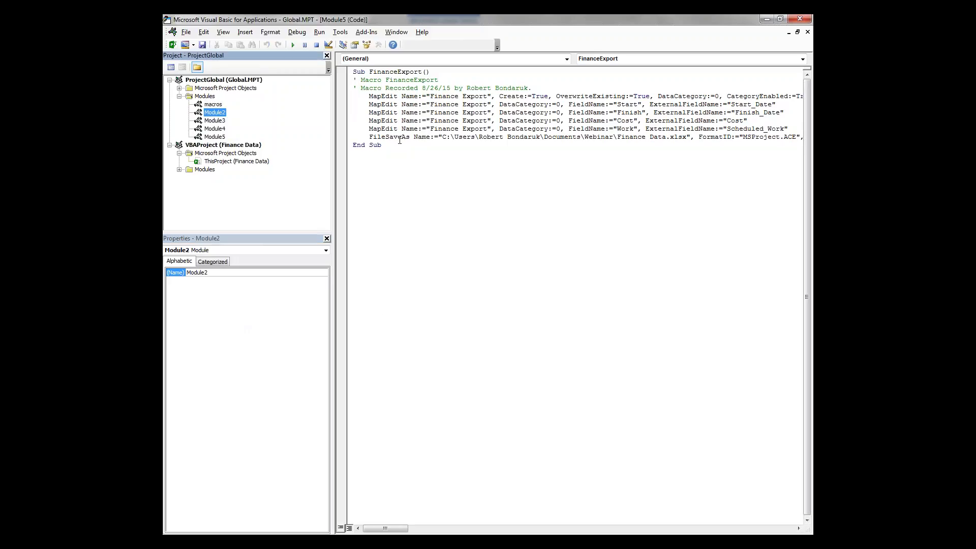
- Move the FinanceExport procedure from Module5 to the end of the macros module
drag(414, 148, 344, 71)
key(ctrl+c)
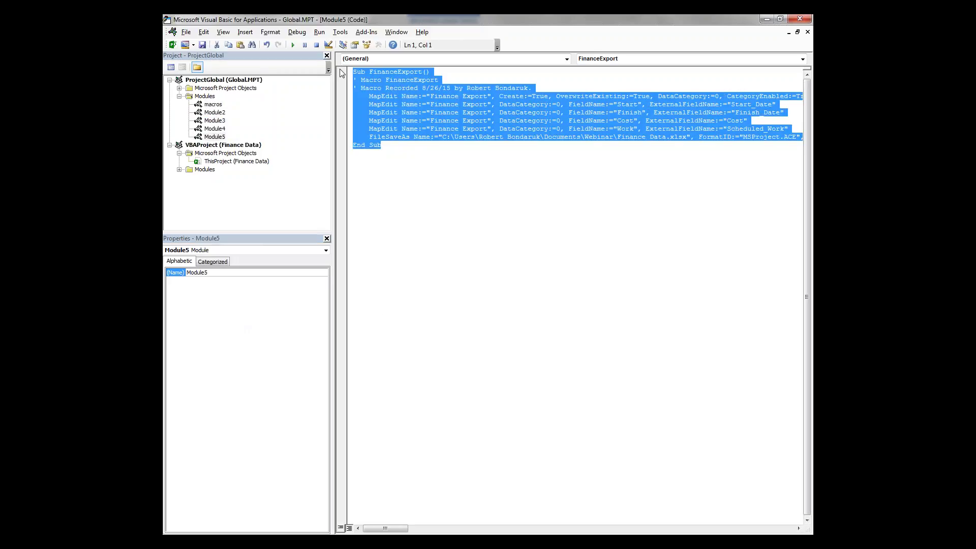
key(Delete)
click(220, 106)
double_click(219, 106)
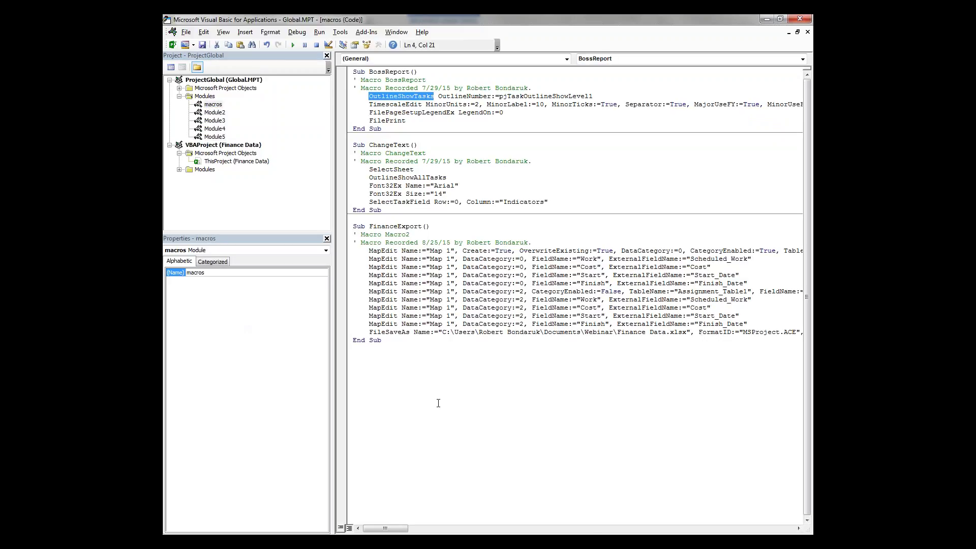
click(405, 335)
key(ctrl+v)
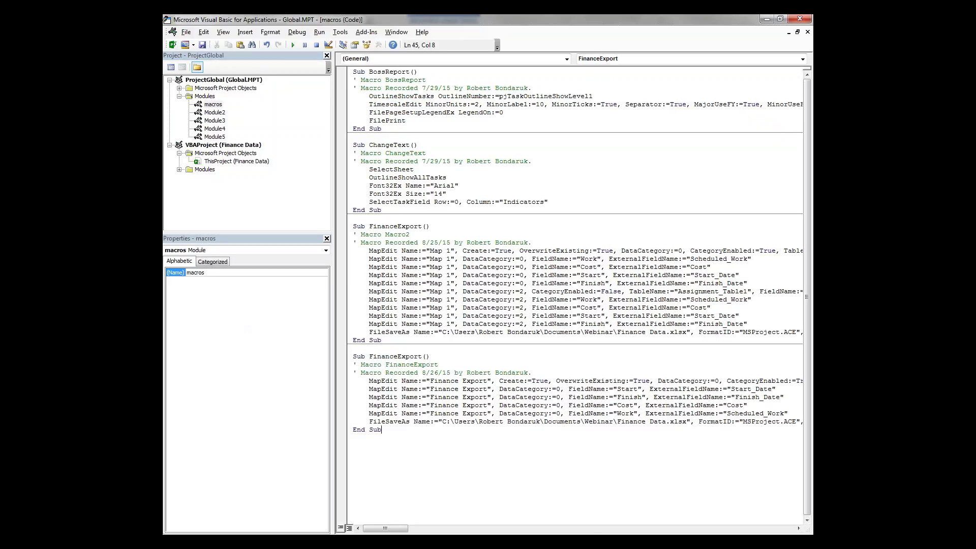
- Look through Module2, Module3 and Module4, then return to macros at the BossReport header
click(218, 112)
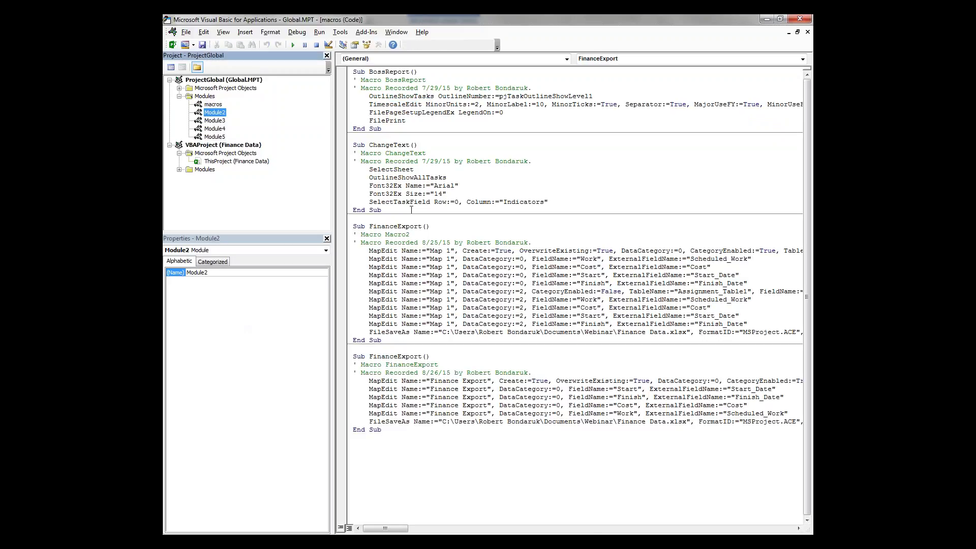
click(217, 121)
click(216, 129)
click(218, 104)
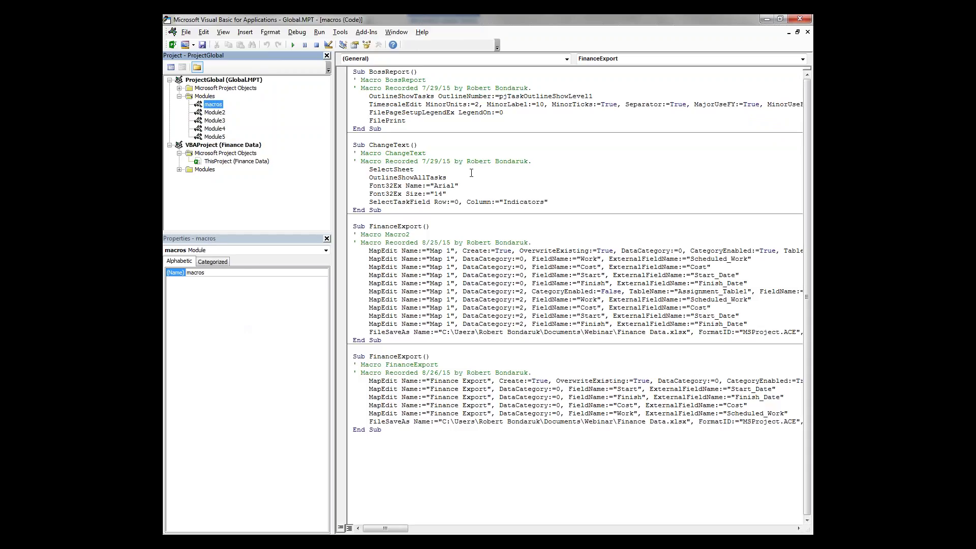
click(216, 121)
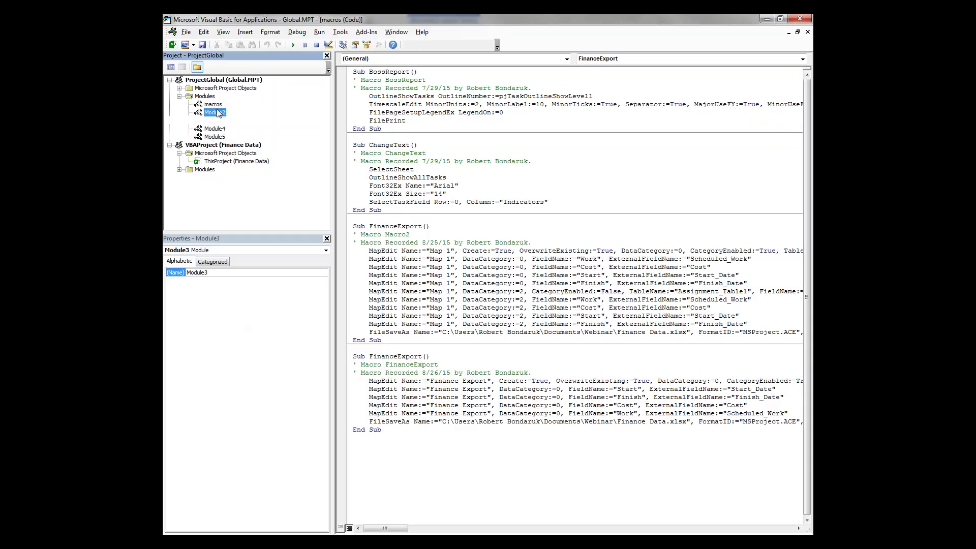
click(215, 104)
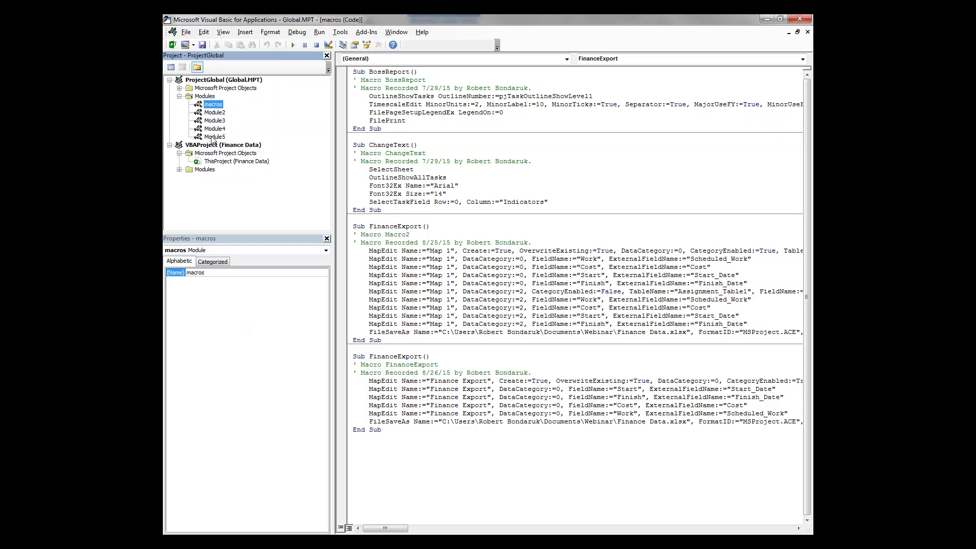
click(218, 113)
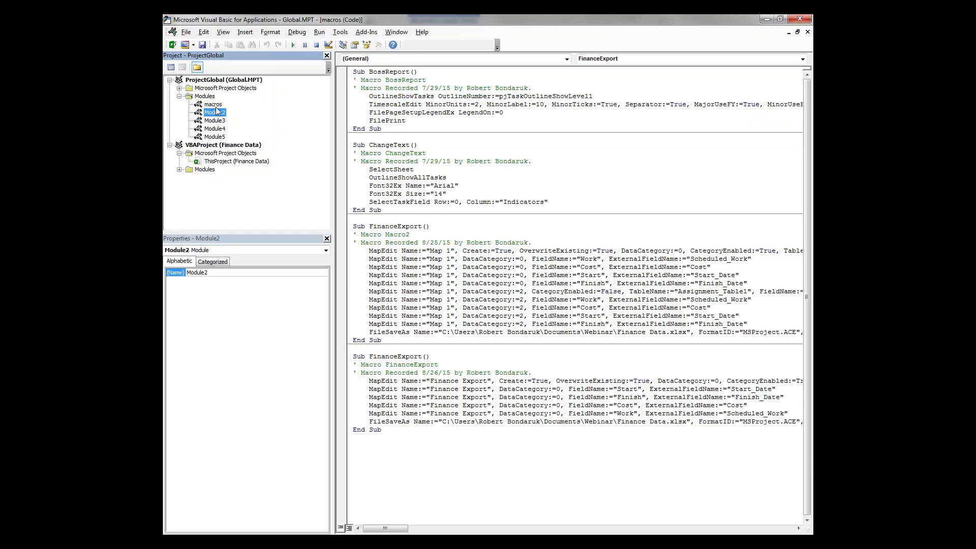
click(215, 106)
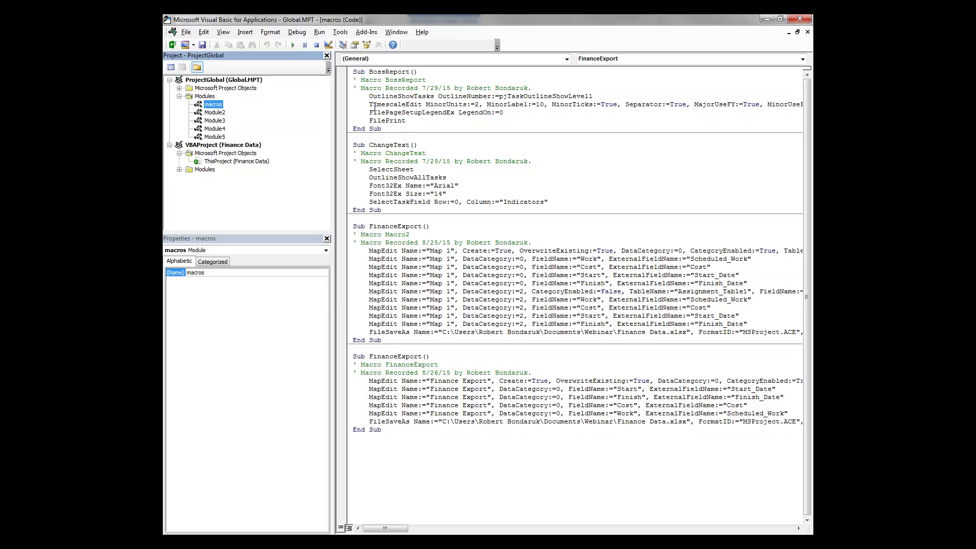
click(354, 81)
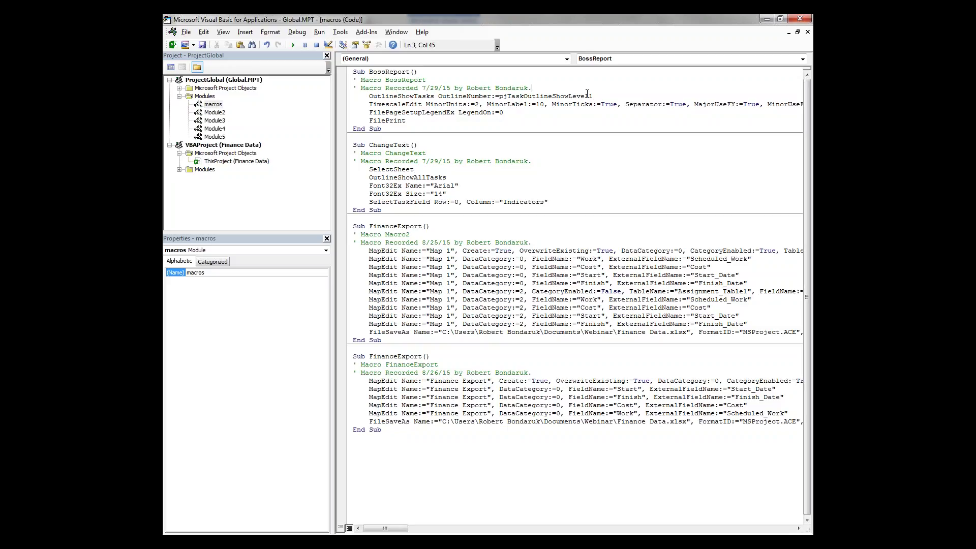
- Add a comment under the BossReport header: run this report every Friday noon and give to VP
key(Return)
text(' this is)
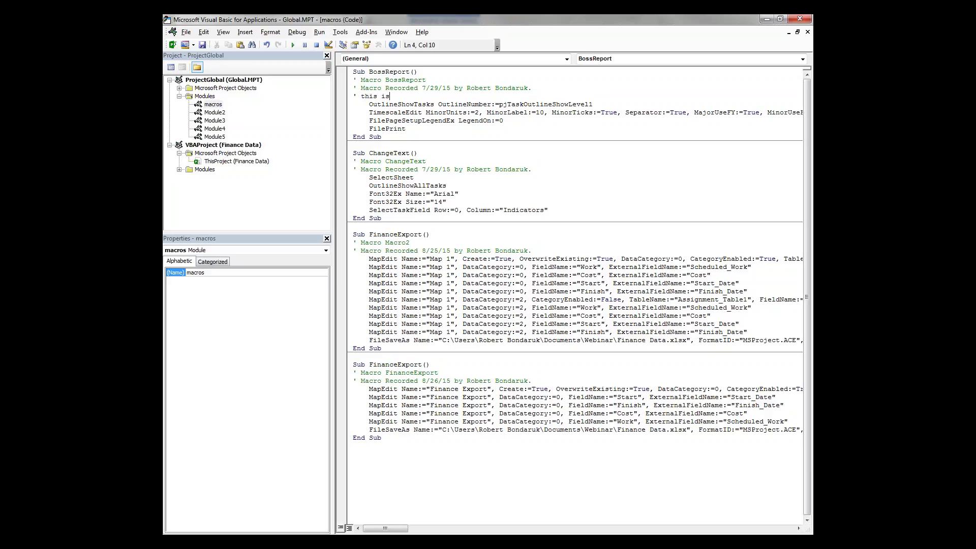
text( the boss report )
text(. run this repo)
text(rt every firday)
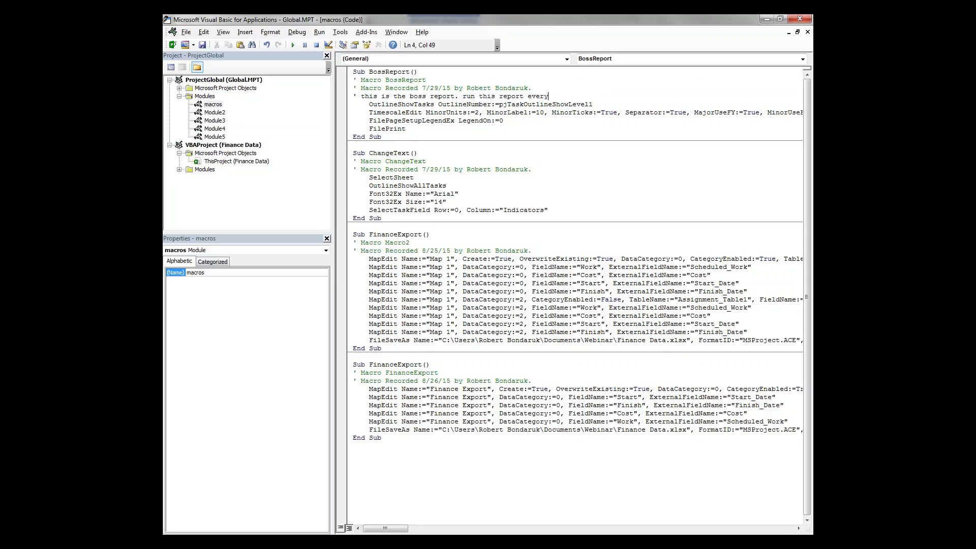
text(noon and give to VP.)
click(440, 120)
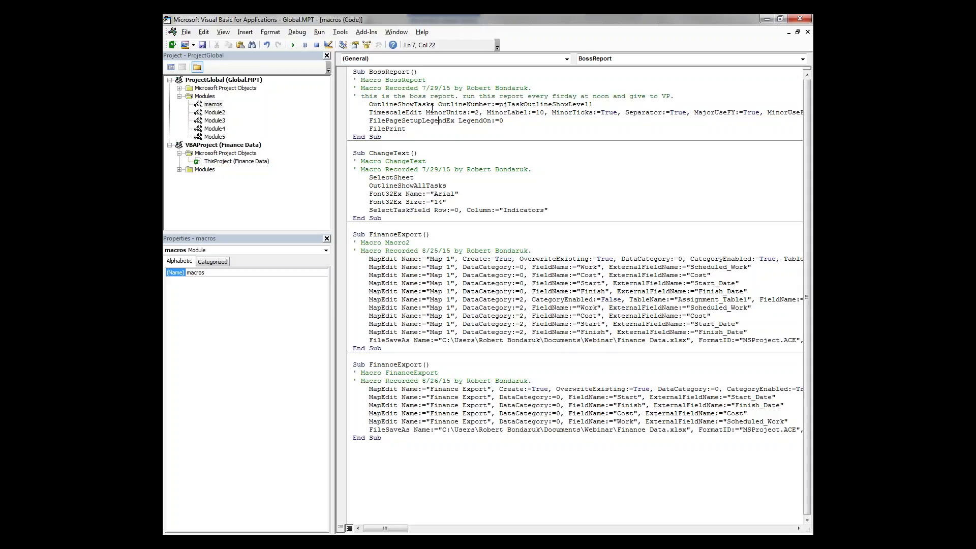
- Append the inline comment ' this is a comment to the OutlineShowTasks line
click(598, 104)
text(' this is a comment)
click(656, 135)
- Insert a 'more comments line above the FilePageSetupLegendEx statement
key(Up)
key(Up)
key(Home)
key(Return)
key(Return)
key(Return)
key(Return)
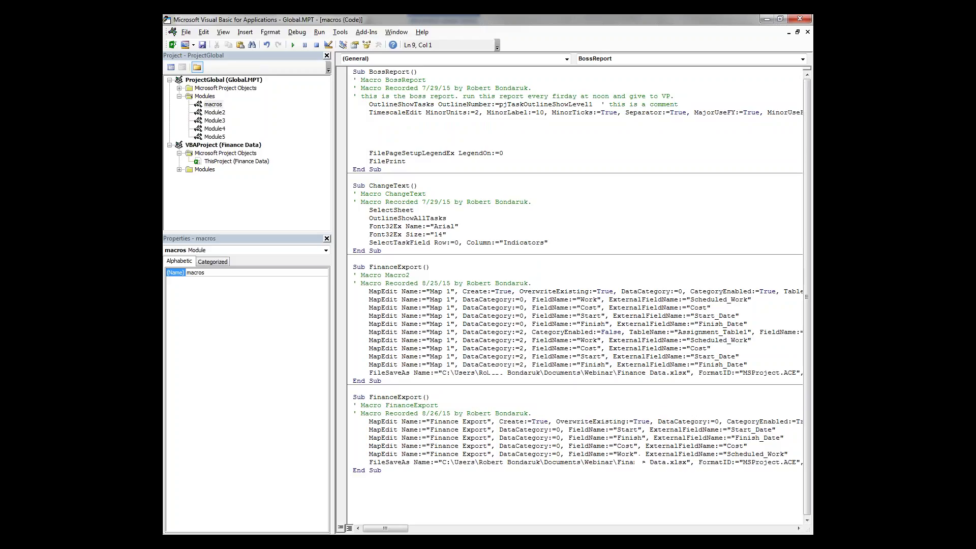
key(Up)
key(Up)
text('more comments)
click(491, 213)
- Close the VBA editor and open the Macro Options for BigText from View Macros
click(800, 19)
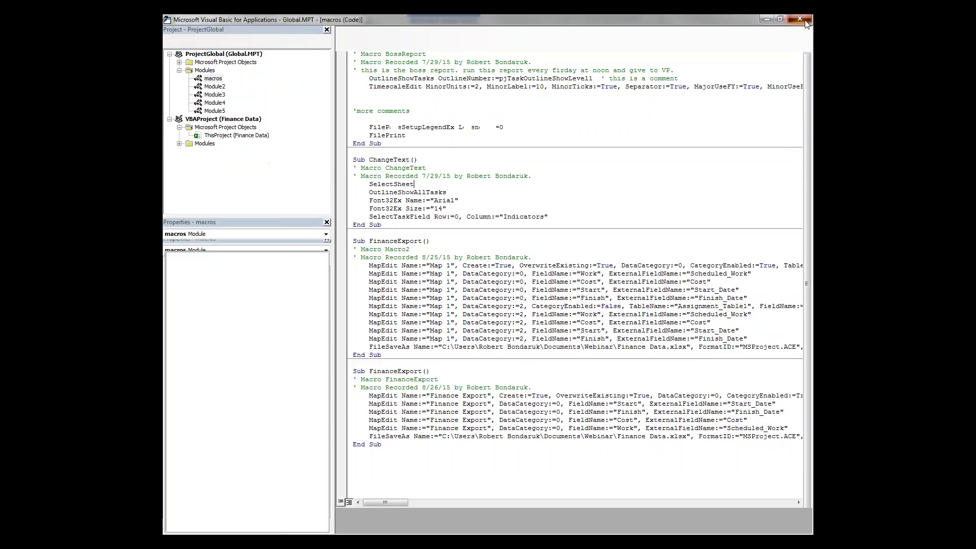
click(175, 66)
click(198, 83)
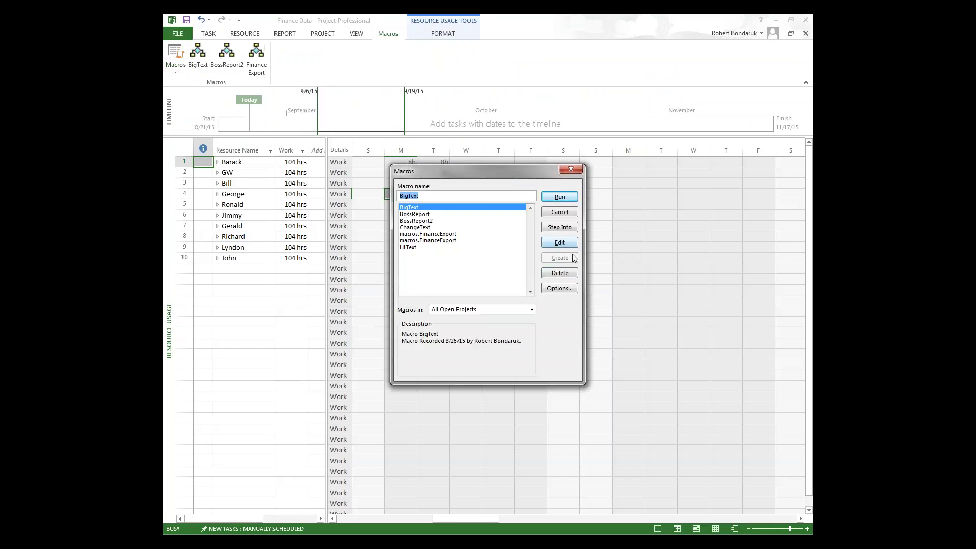
click(564, 288)
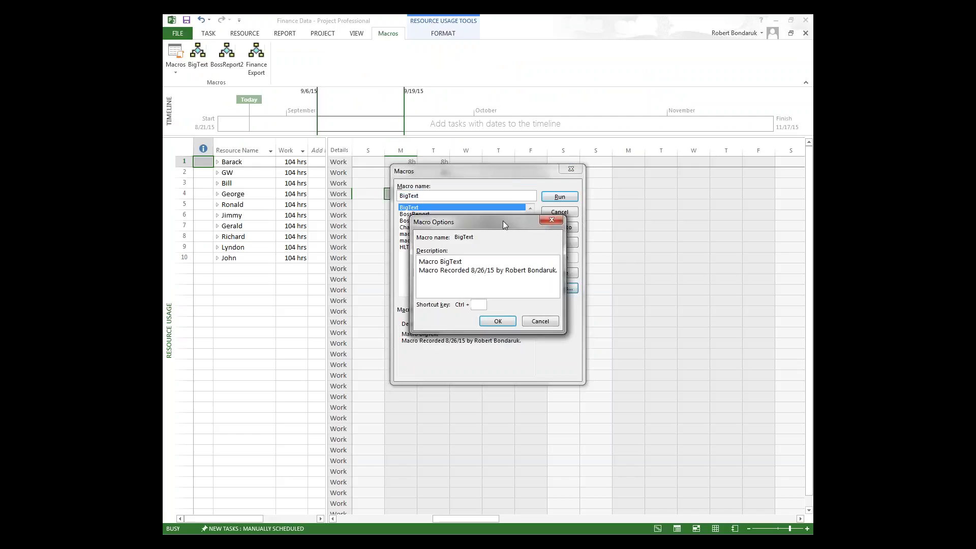
drag(502, 221, 636, 202)
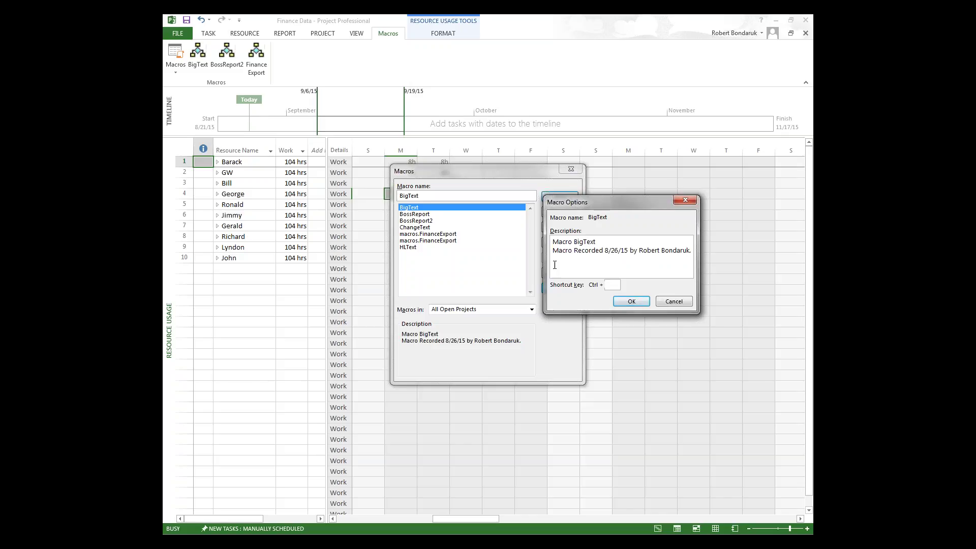
- Add the description line 'This macro makes all the text in the gantt chart font size 16'
key(End)
key(Return)
text(This macro makes all the text in the gantt )
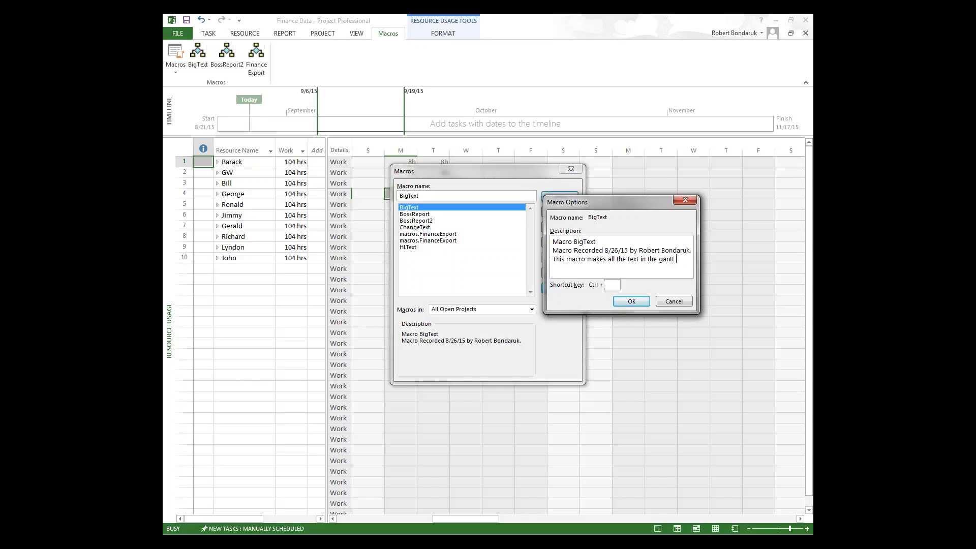
text(chart font size 16)
- Save BigText's description, reopen its options to confirm it, then close the Macros dialog
click(632, 301)
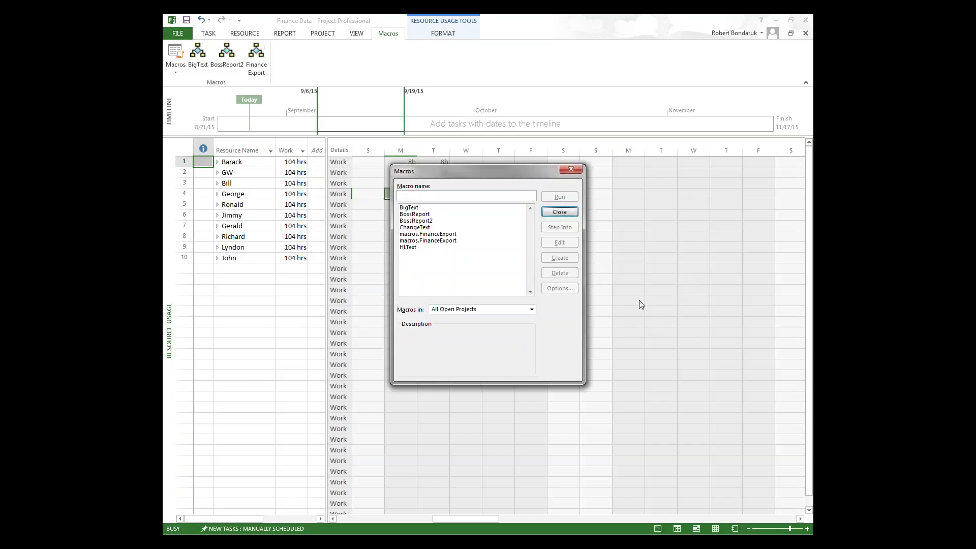
click(427, 208)
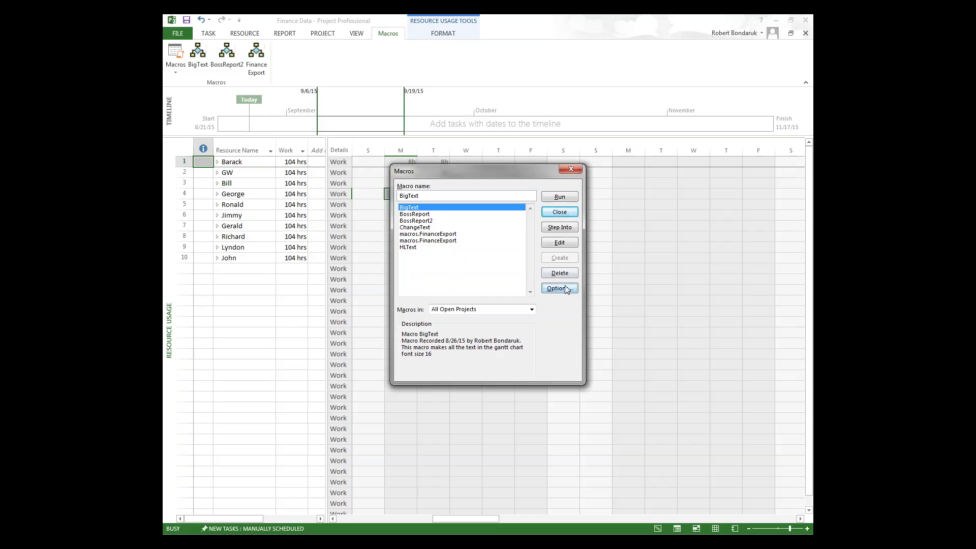
click(560, 288)
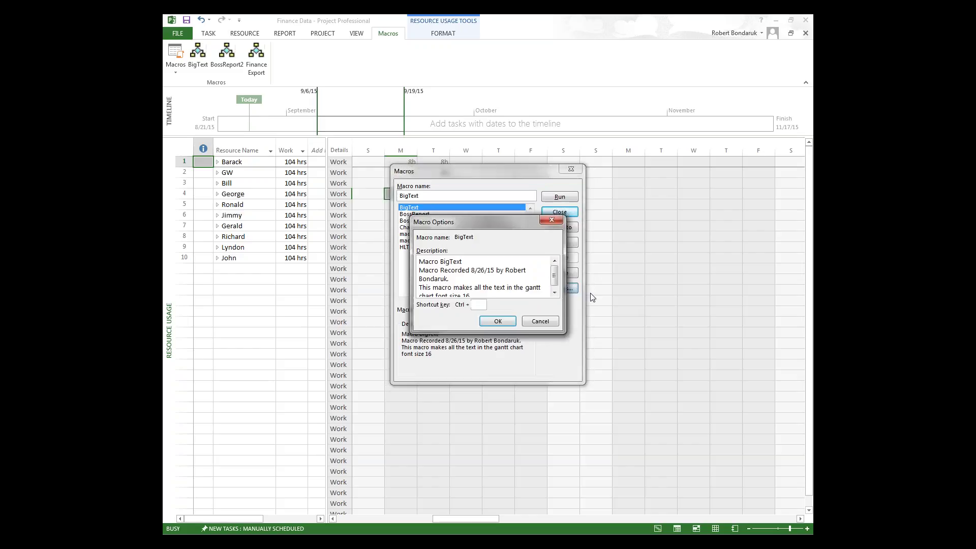
click(497, 321)
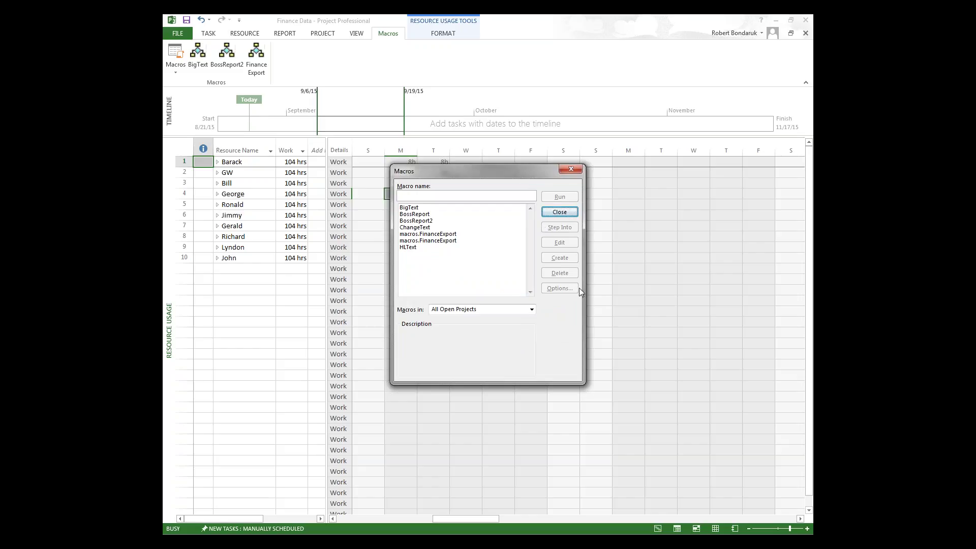
click(560, 212)
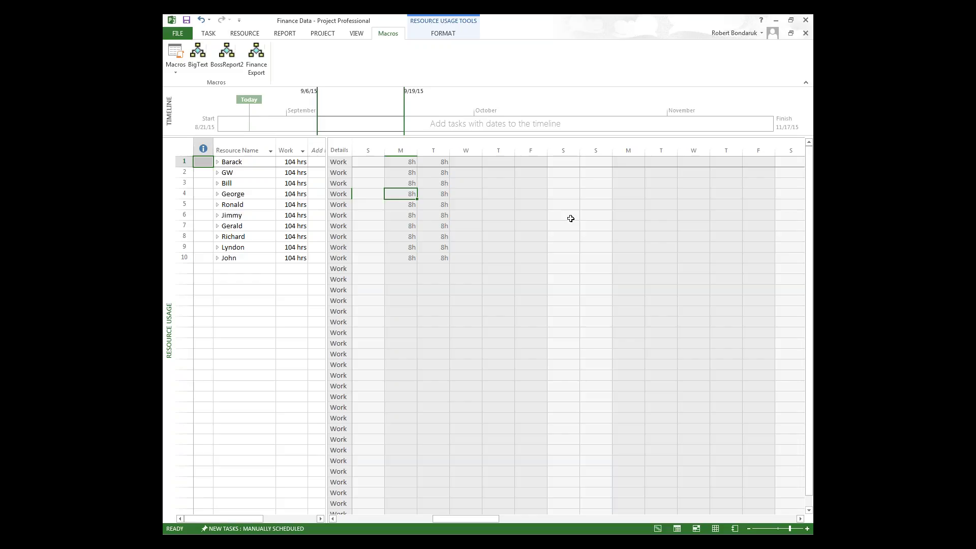
- Set up recording Macro1 in the Global File, try Ctrl+v as shortcut, clear it, and cancel
click(178, 73)
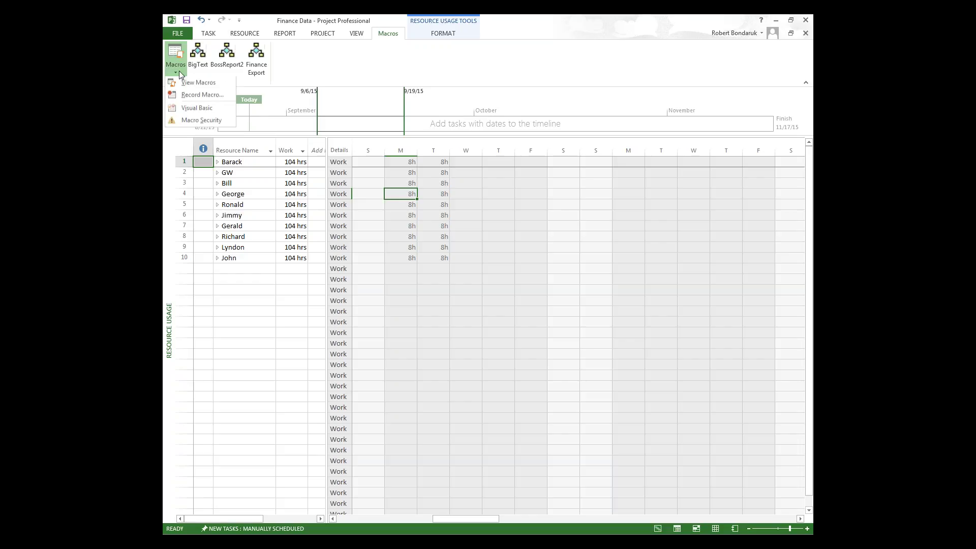
click(202, 95)
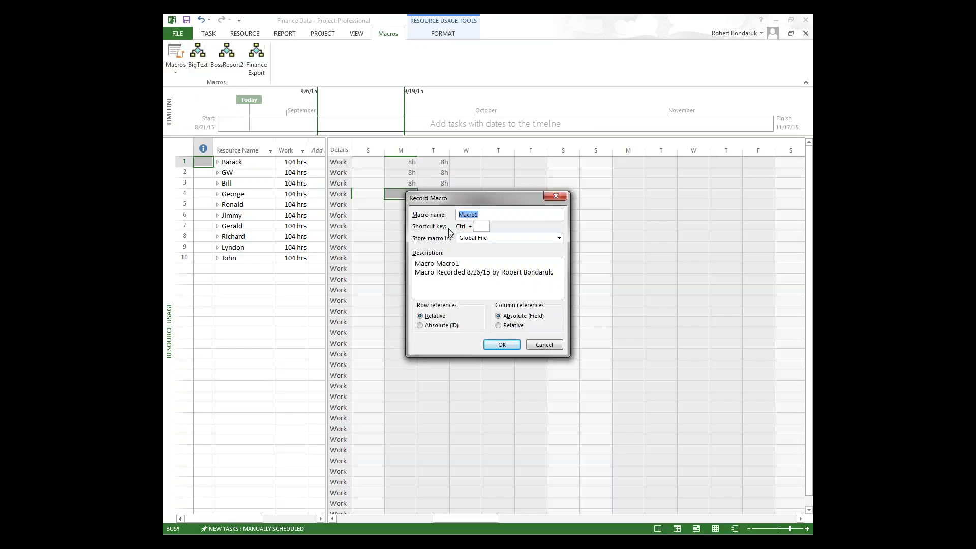
key(Tab)
text(v)
key(BackSpace)
click(543, 346)
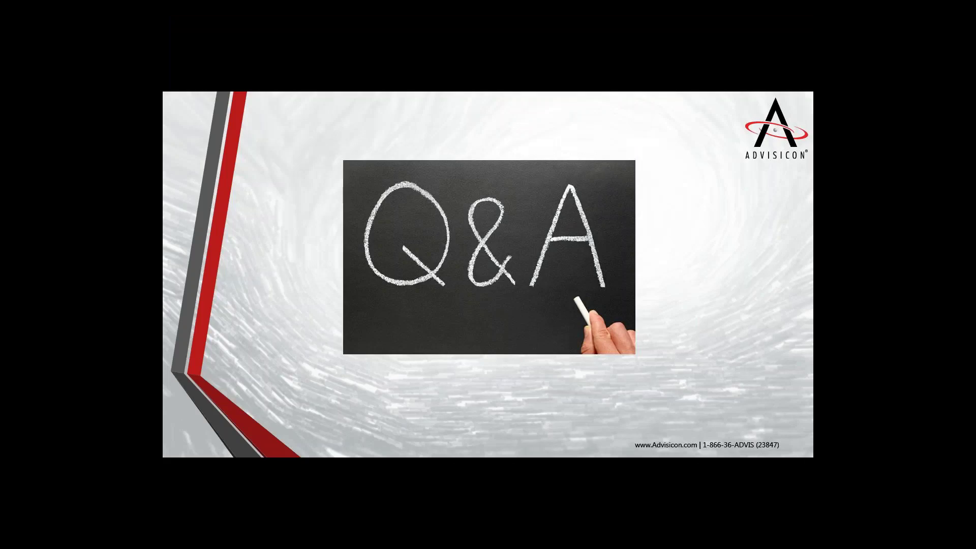
- Advance the slideshow from Q&A to Next Steps, then to Closing Comments
key(Right)
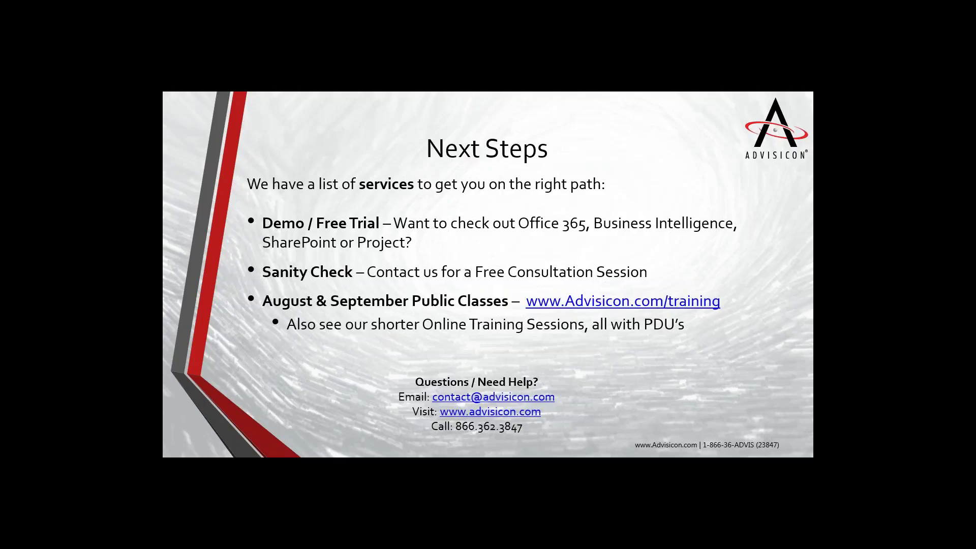
key(Right)
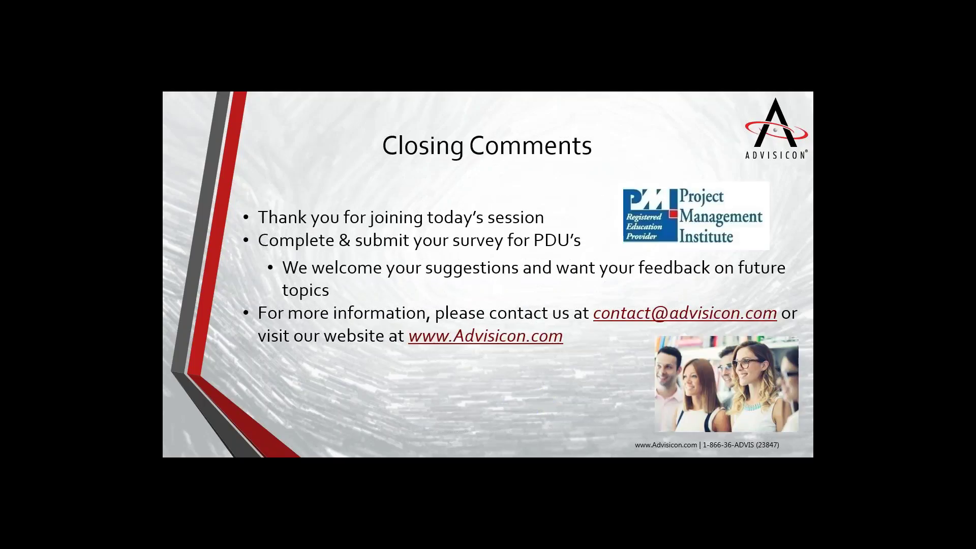